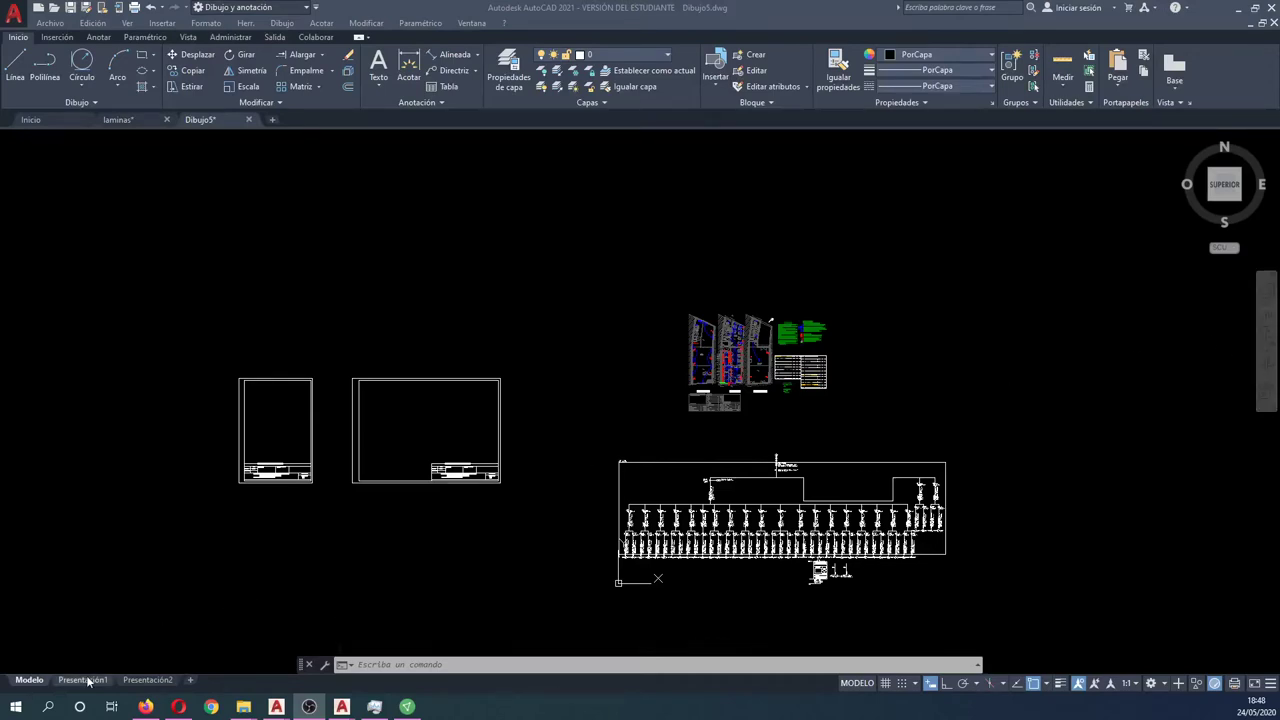
Copy the right sheet frame and place the copy over the electrical floor plan
{"action": "left_click", "coordinate": [147, 680]}
{"action": "left_click", "coordinate": [28, 680]}
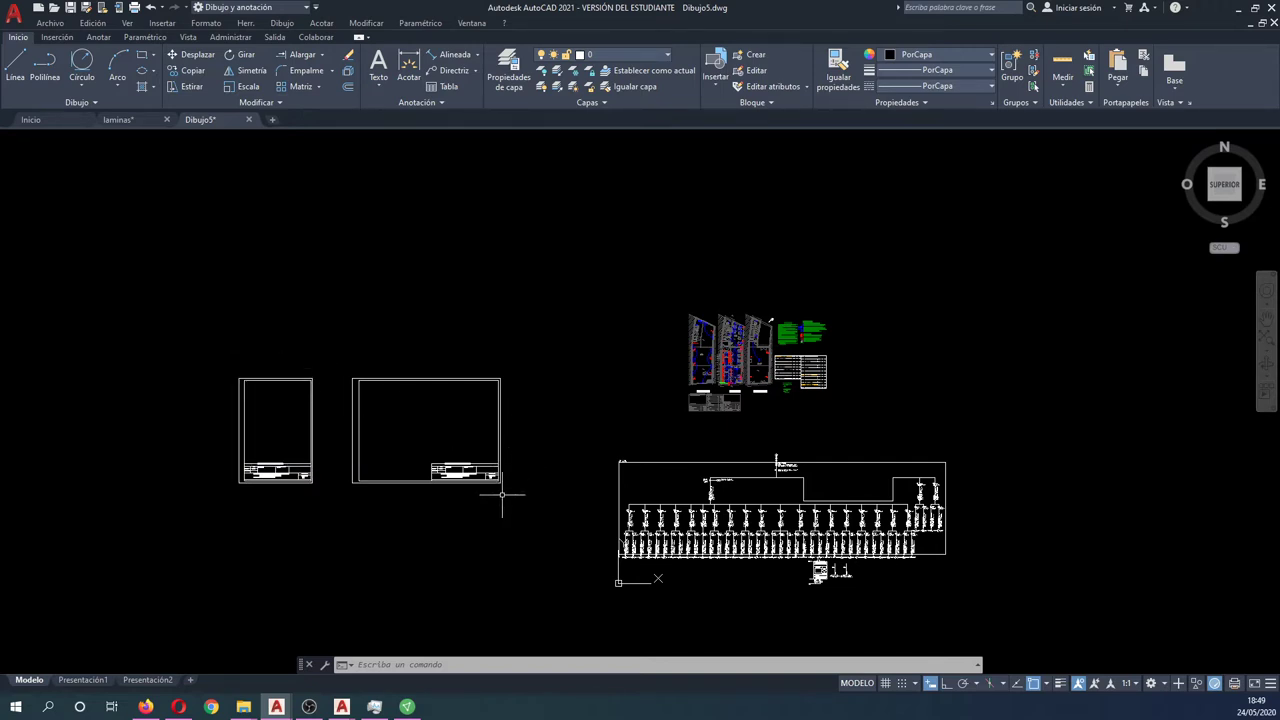
{"action": "type", "text": "c"}
{"action": "key", "text": "Return"}
{"action": "left_click", "coordinate": [540, 505]}
{"action": "left_click", "coordinate": [423, 420]}
{"action": "key", "text": "Return"}
{"action": "left_click", "coordinate": [423, 320]}
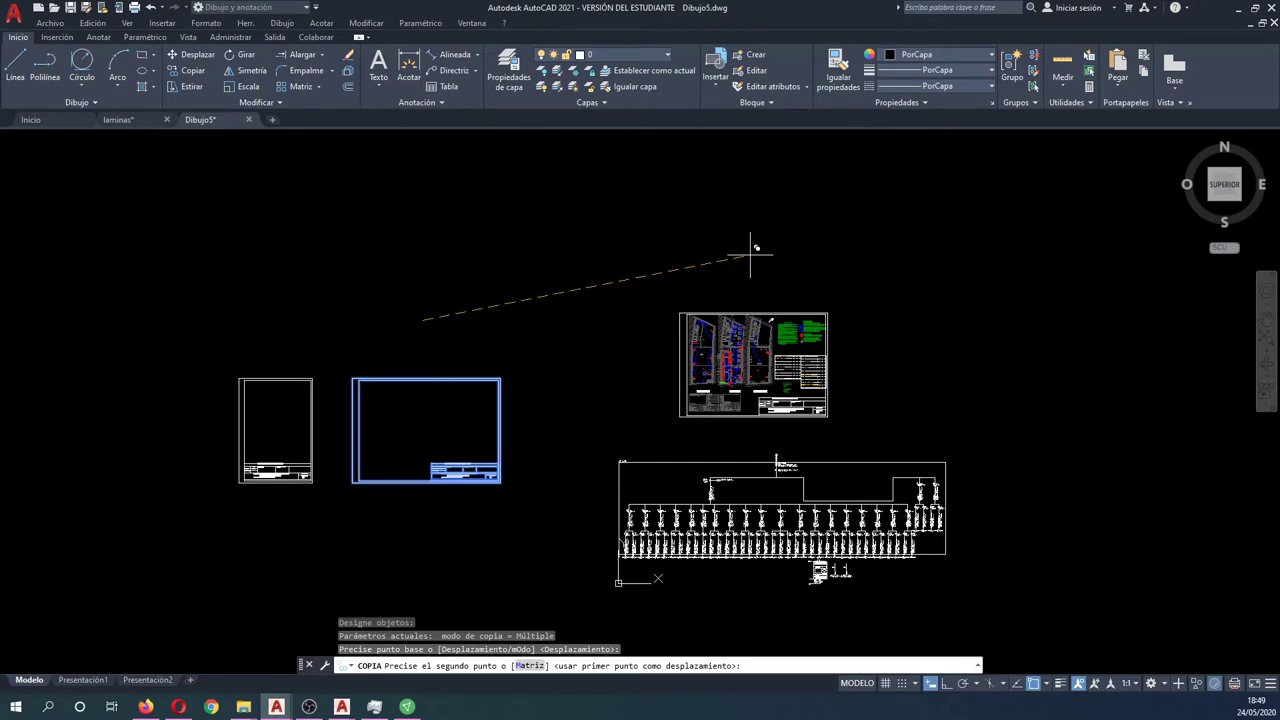
{"action": "left_click", "coordinate": [750, 251]}
{"action": "key", "text": "Escape"}
Move the copied frame so it surrounds the floor plans
{"action": "scroll", "coordinate": [791, 400], "scroll_direction": "up", "scroll_amount": 3}
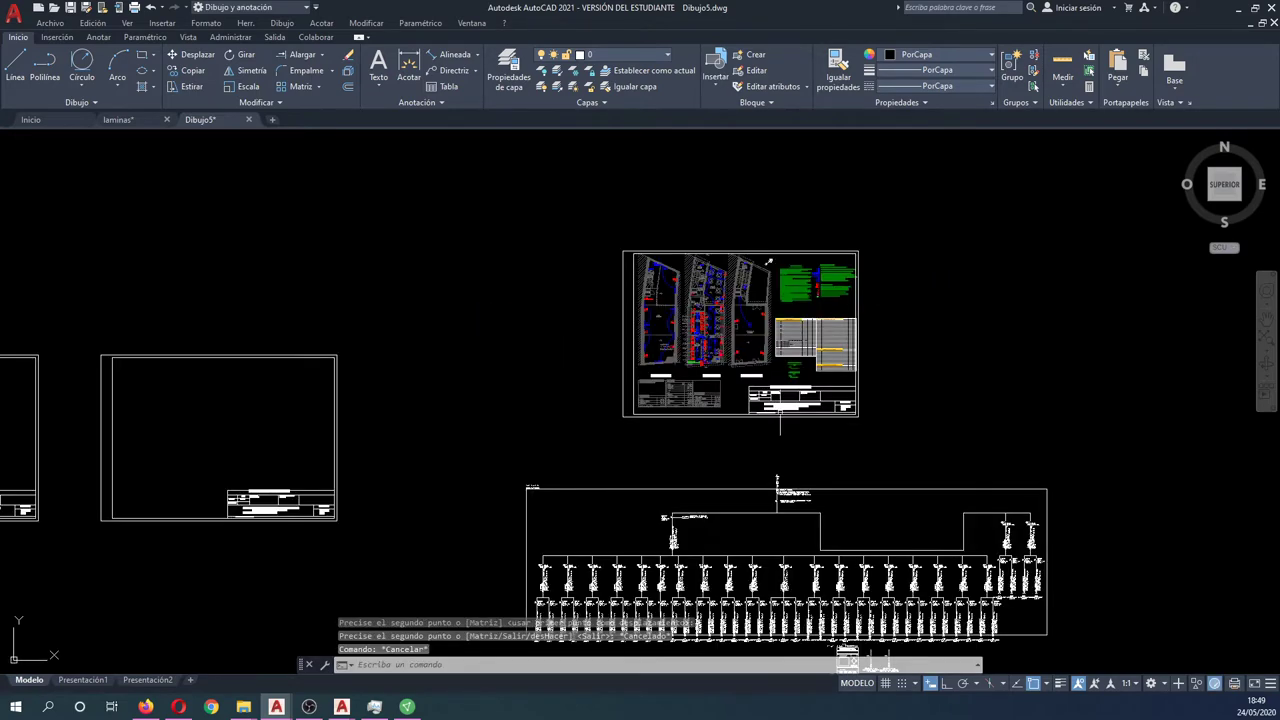
{"action": "scroll", "coordinate": [791, 400], "scroll_direction": "up", "scroll_amount": 3}
{"action": "middle_click_drag", "start_coordinate": [731, 640], "coordinate": [731, 648]}
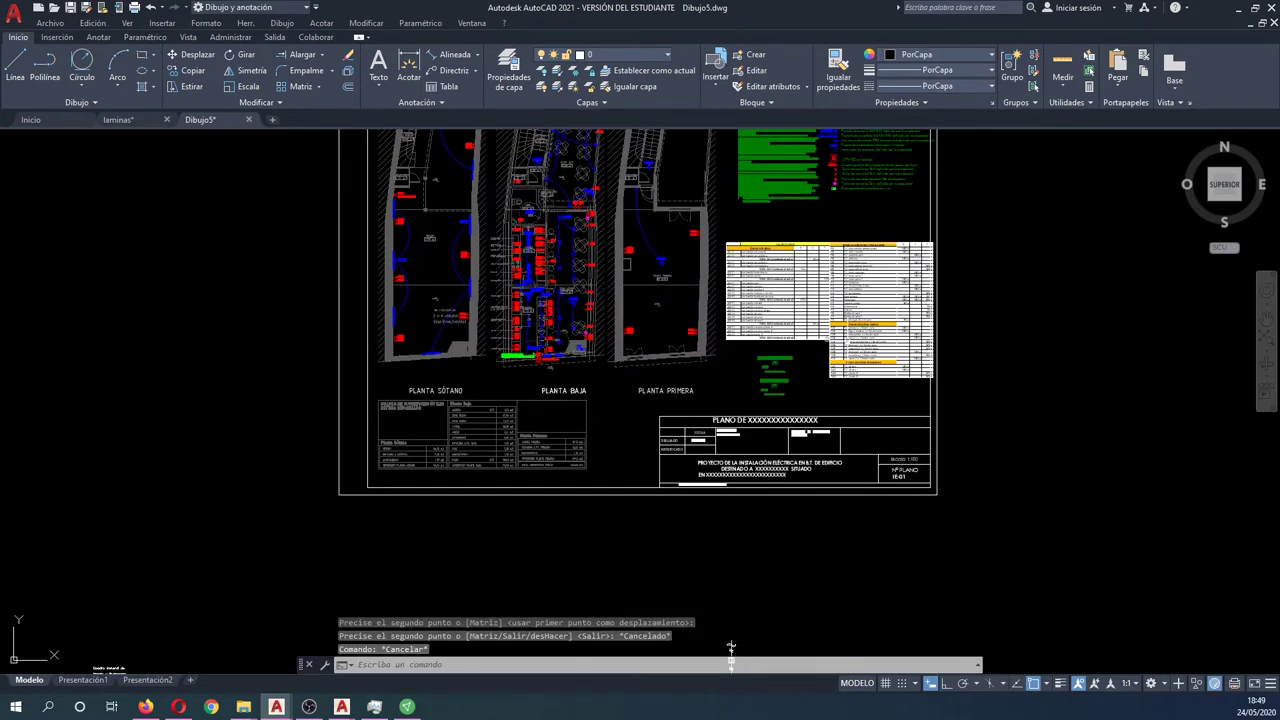
{"action": "type", "text": "d"}
{"action": "key", "text": "Return"}
{"action": "key", "text": "Escape"}
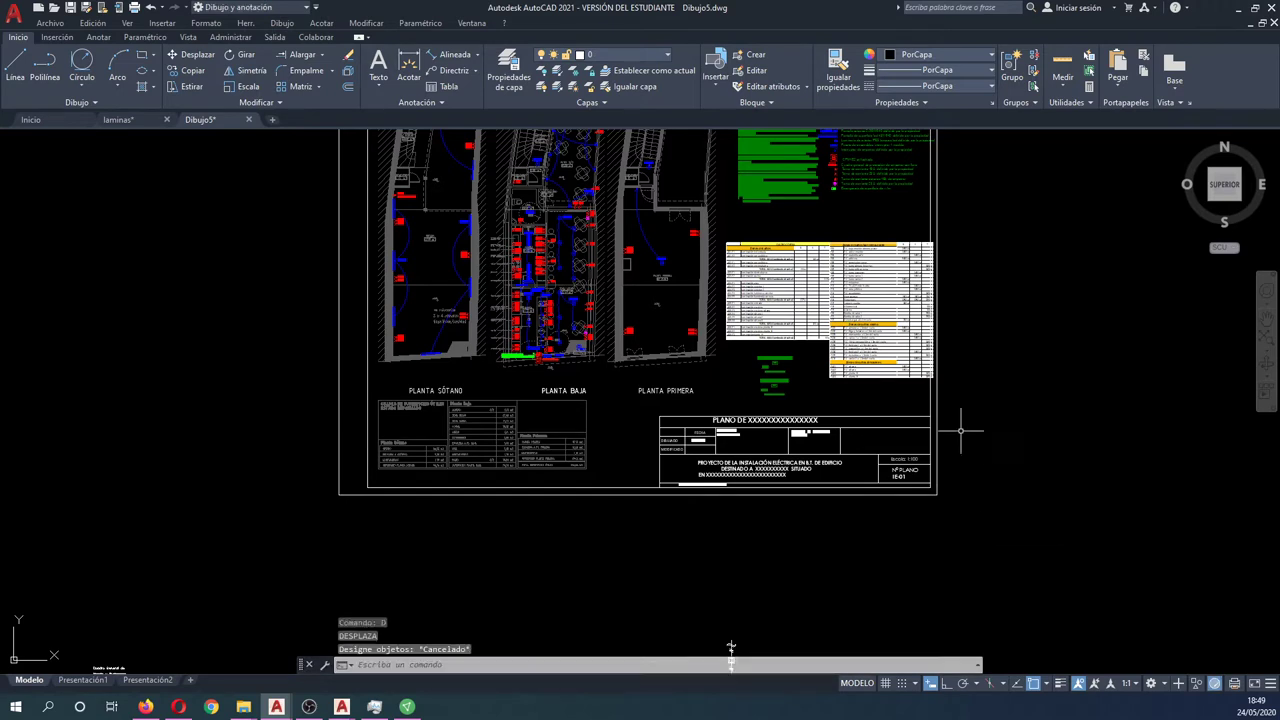
{"action": "key", "text": "Return"}
{"action": "left_click", "coordinate": [984, 538]}
{"action": "left_click", "coordinate": [634, 410]}
{"action": "key", "text": "Return"}
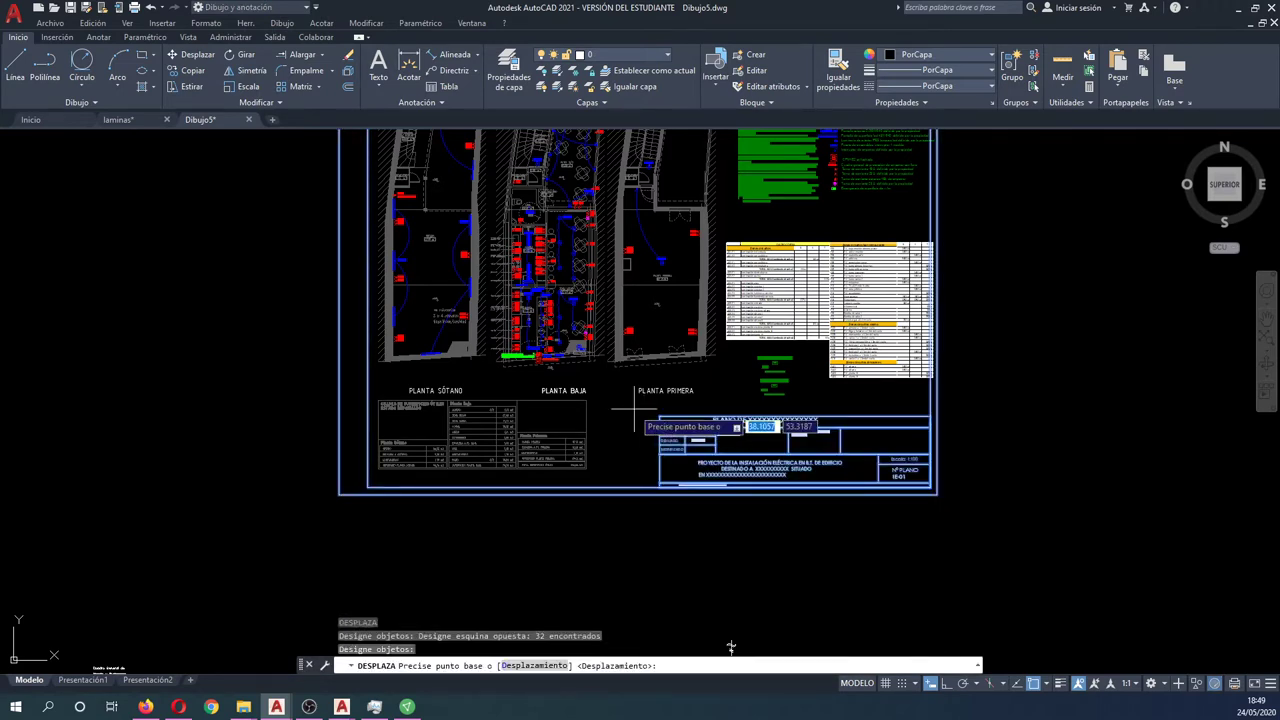
{"action": "left_click", "coordinate": [634, 410]}
{"action": "left_click", "coordinate": [650, 398]}
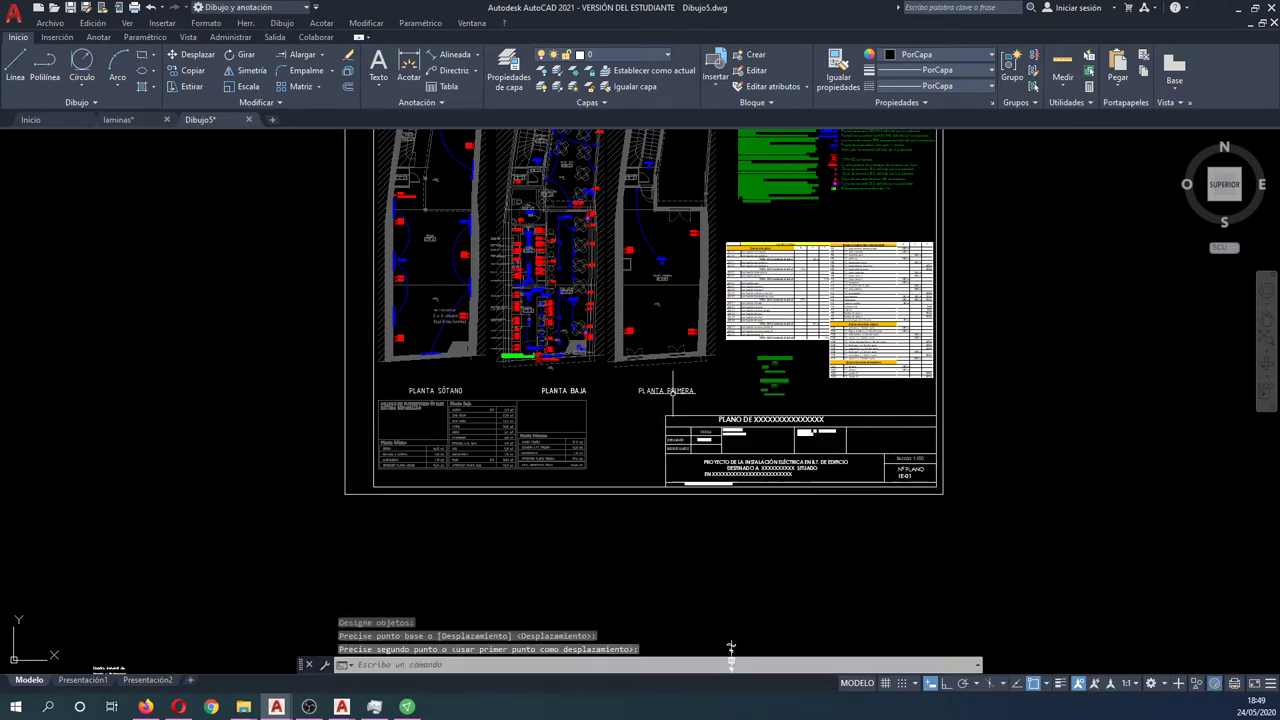
With Ortho on, shift the frame slightly left to fit the drawing
{"action": "scroll", "coordinate": [815, 410], "scroll_direction": "down", "scroll_amount": 2}
{"action": "scroll", "coordinate": [531, 177], "scroll_direction": "up", "scroll_amount": 2}
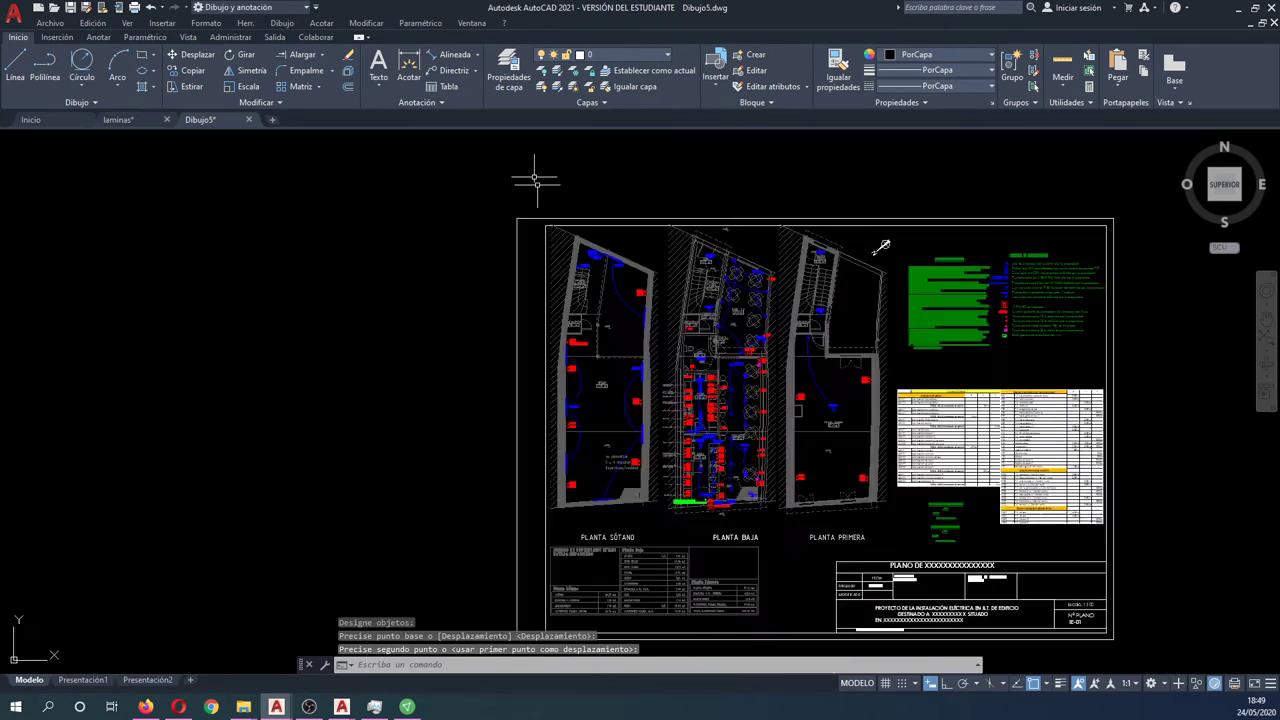
{"action": "scroll", "coordinate": [586, 220], "scroll_direction": "up", "scroll_amount": 5}
{"action": "key", "text": "space"}
{"action": "type", "text": "p"}
{"action": "key", "text": "Return"}
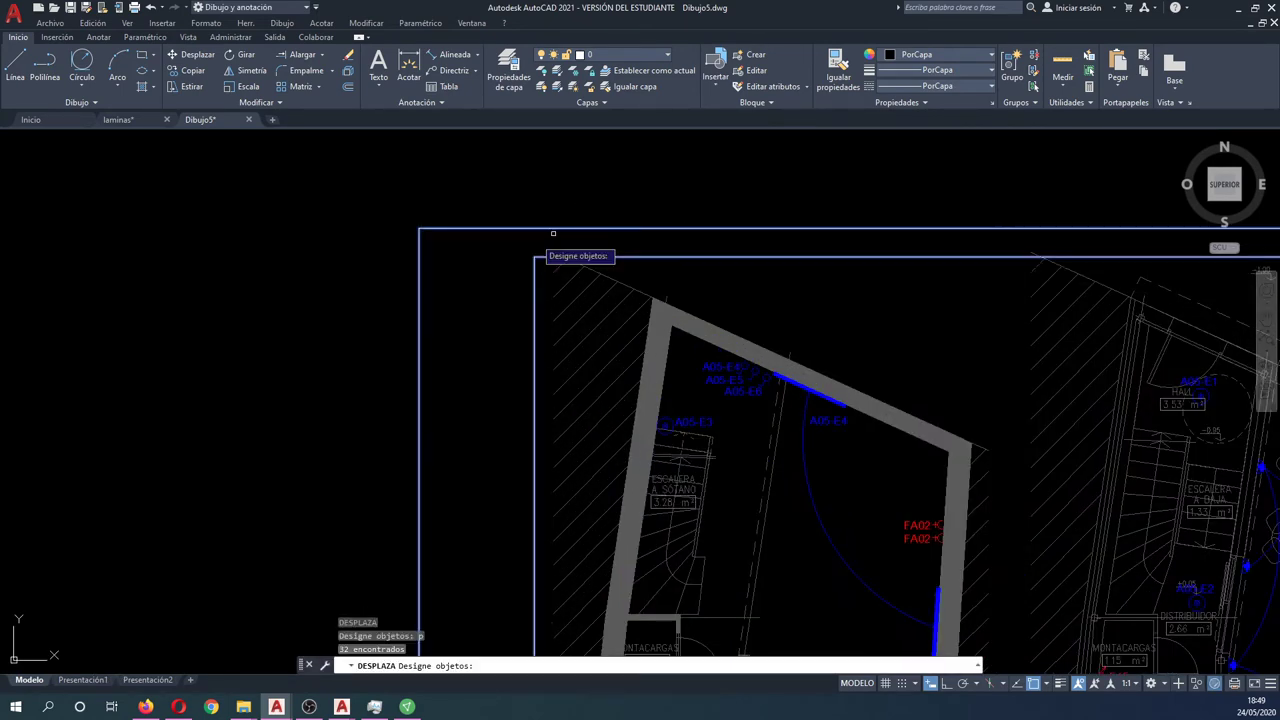
{"action": "key", "text": "Return"}
{"action": "left_click", "coordinate": [479, 327]}
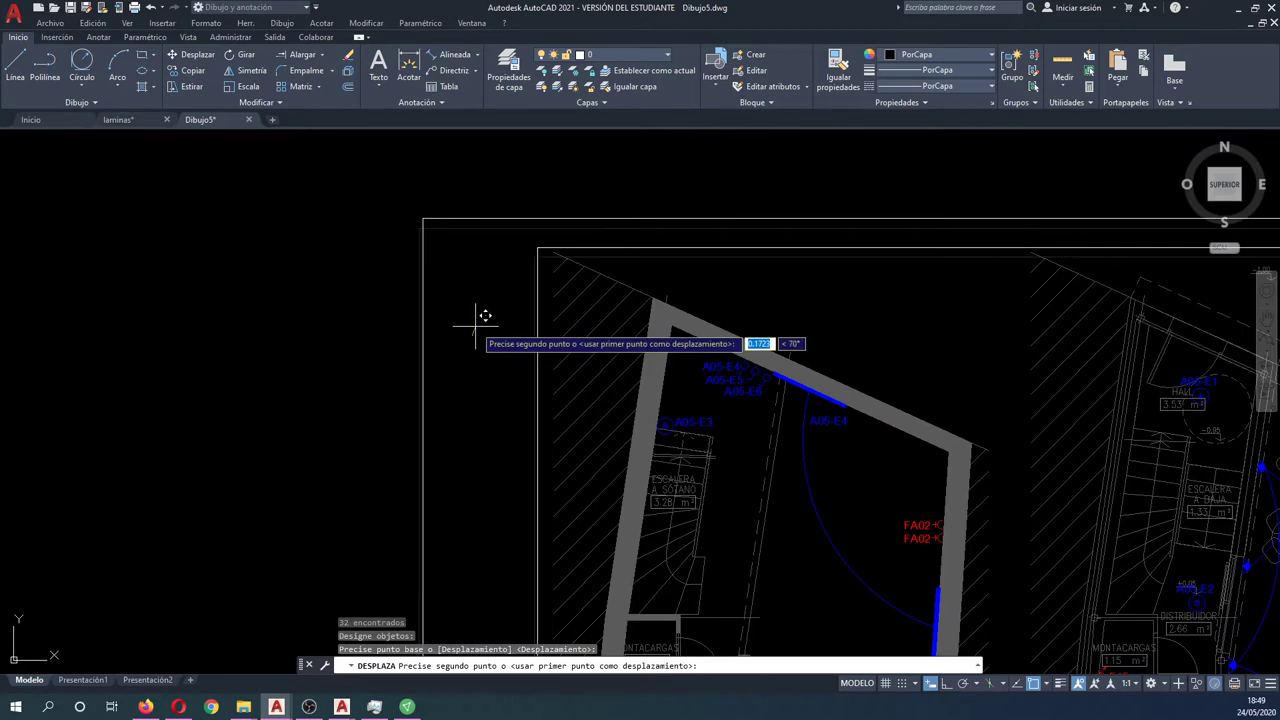
{"action": "key", "text": "F8"}
{"action": "left_click", "coordinate": [472, 316]}
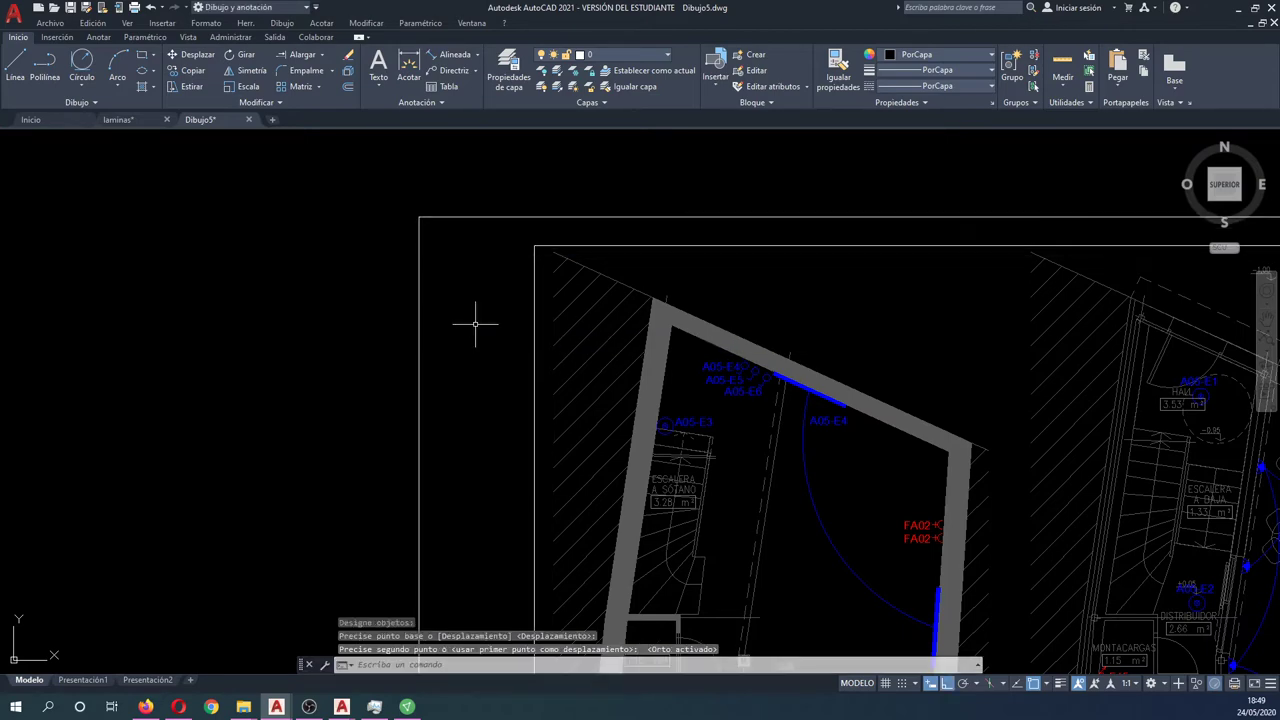
{"action": "scroll", "coordinate": [700, 640], "scroll_direction": "down", "scroll_amount": 5}
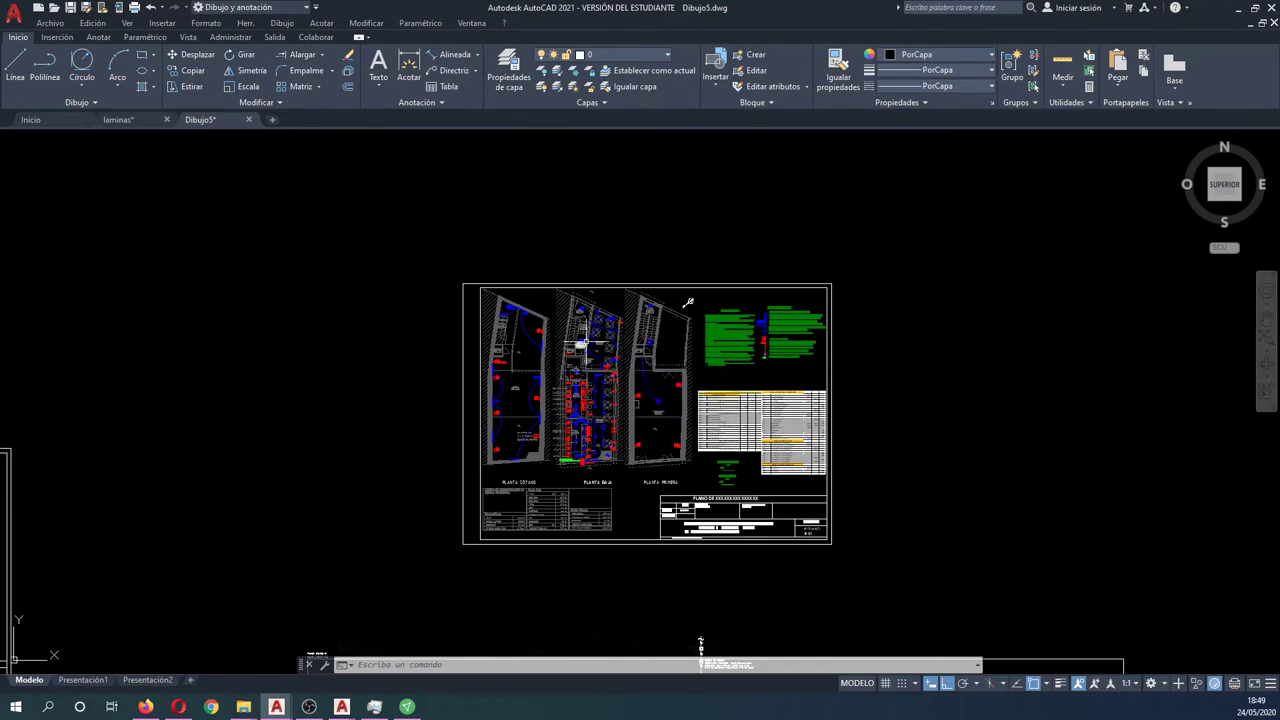
{"action": "left_click", "coordinate": [512, 68]}
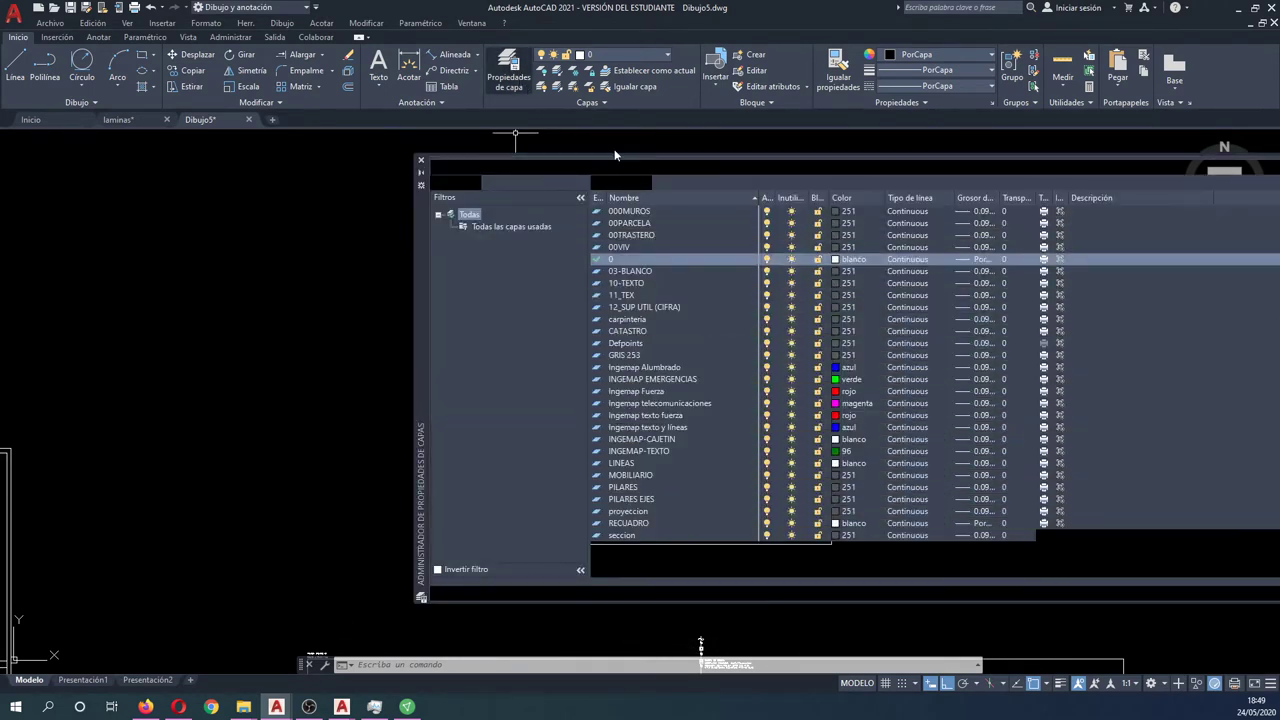
{"action": "left_click", "coordinate": [632, 368]}
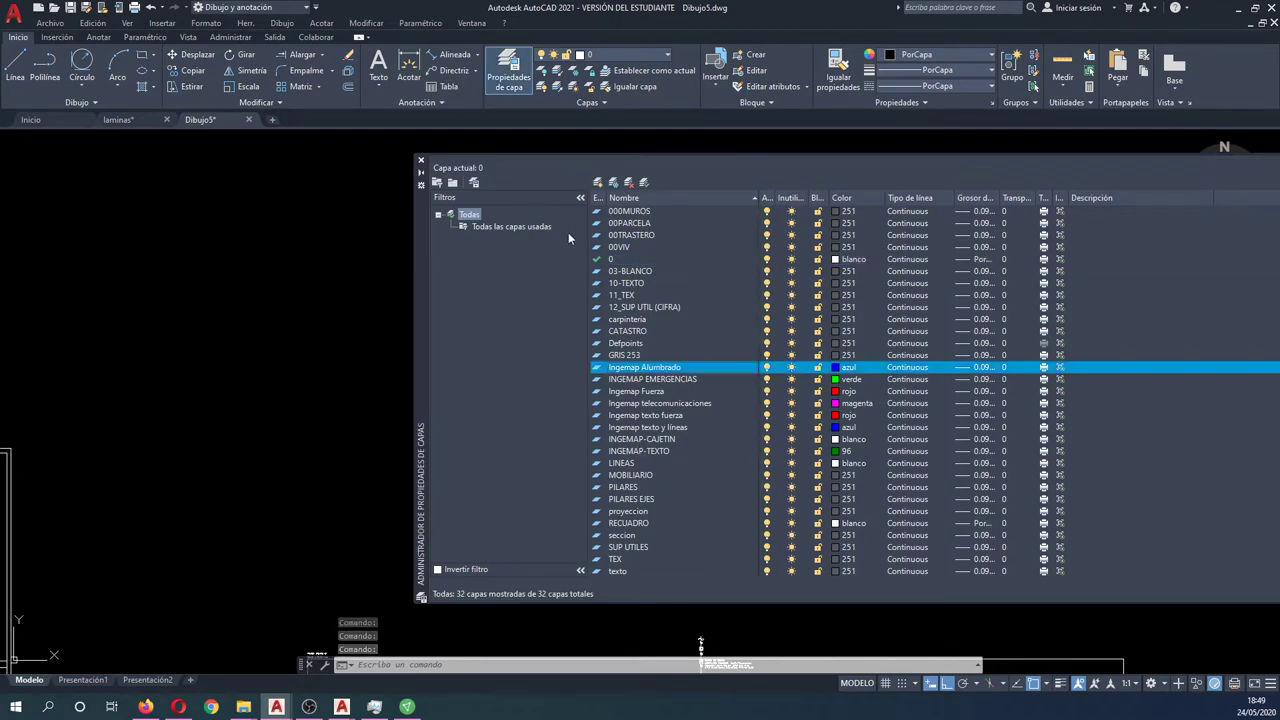
{"action": "left_click", "coordinate": [420, 160]}
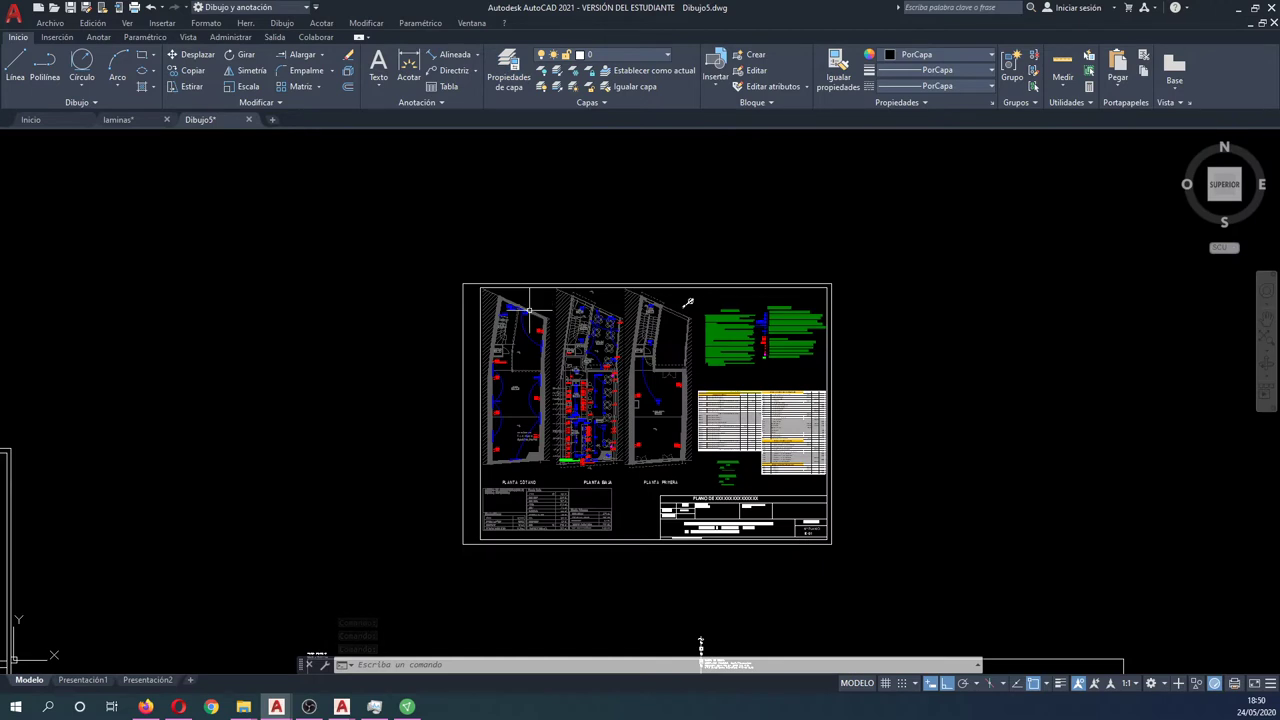
{"action": "middle_click_drag", "start_coordinate": [644, 354], "coordinate": [588, 346]}
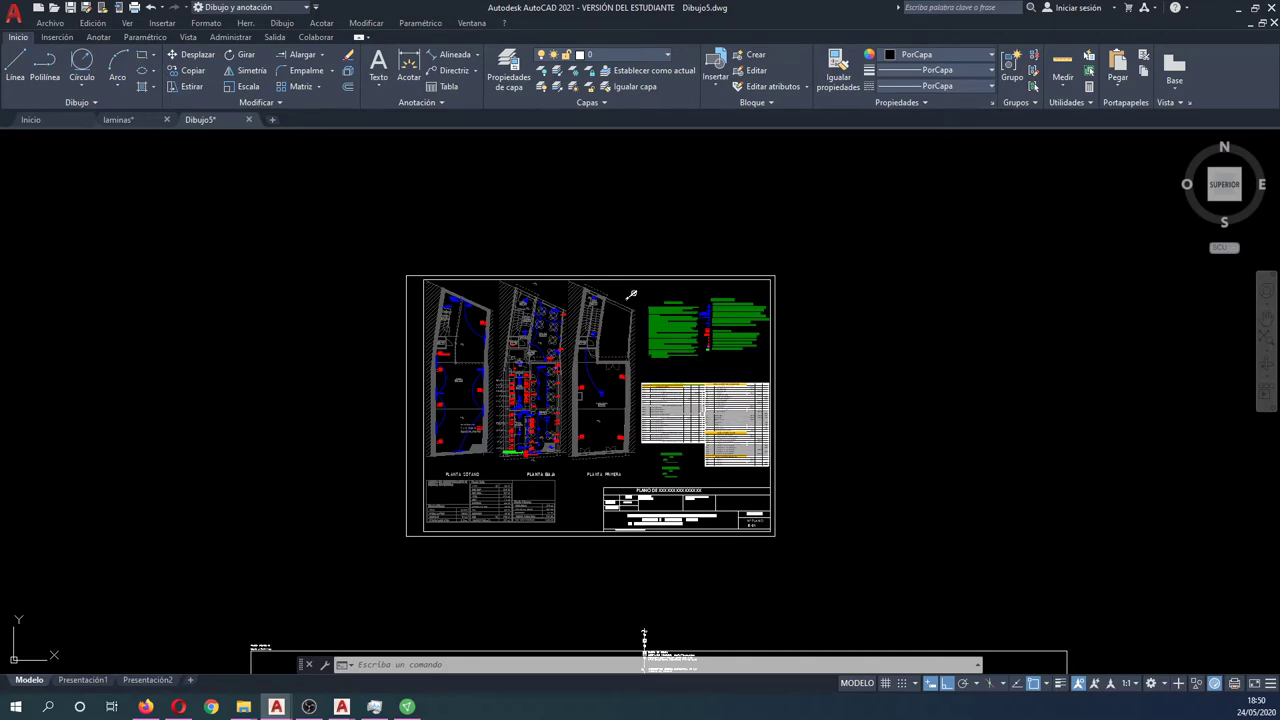
From the Plot dialog, create a plot style table from scratch named Colores negros and open its editor
{"action": "key", "text": "ctrl+p"}
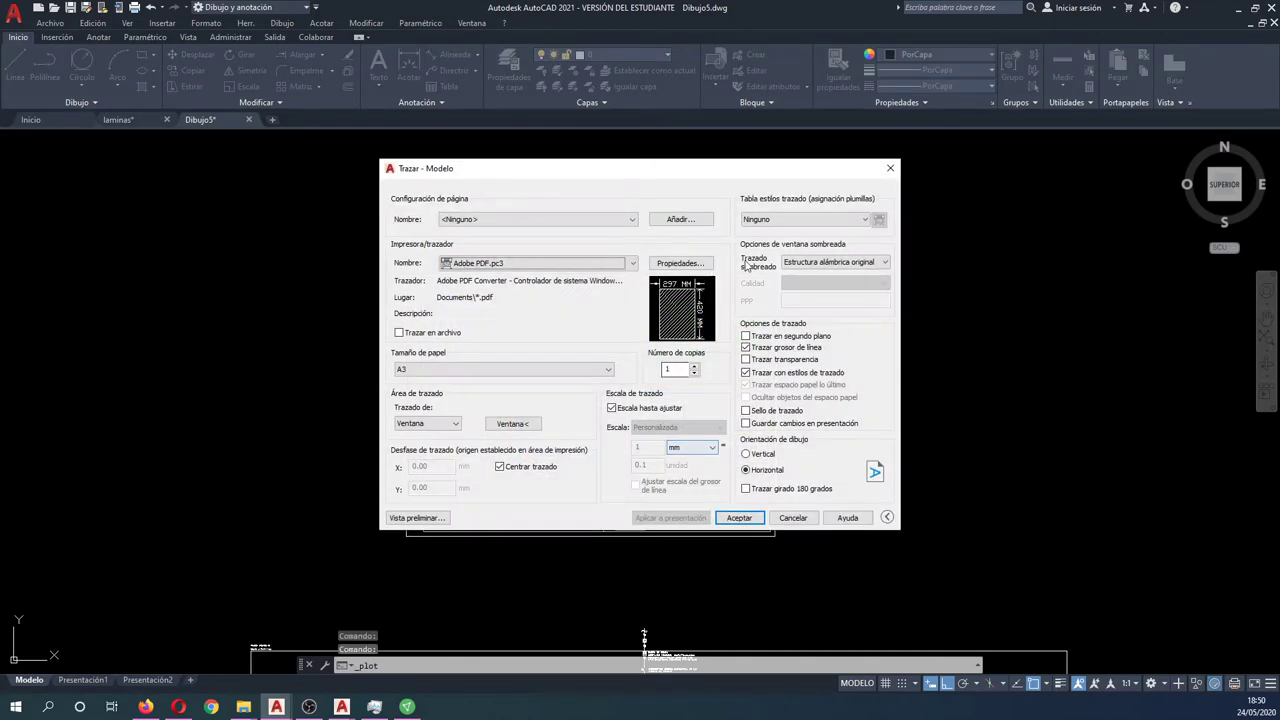
{"action": "left_click", "coordinate": [852, 222]}
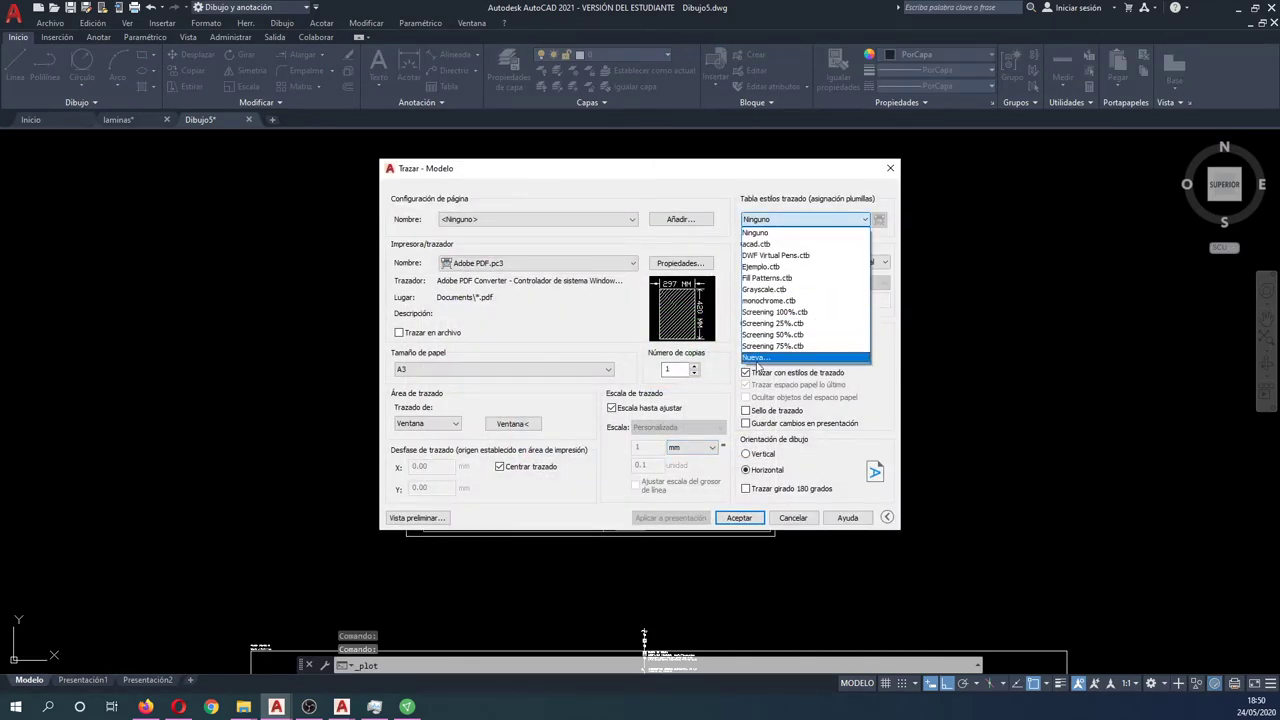
{"action": "left_click", "coordinate": [757, 366]}
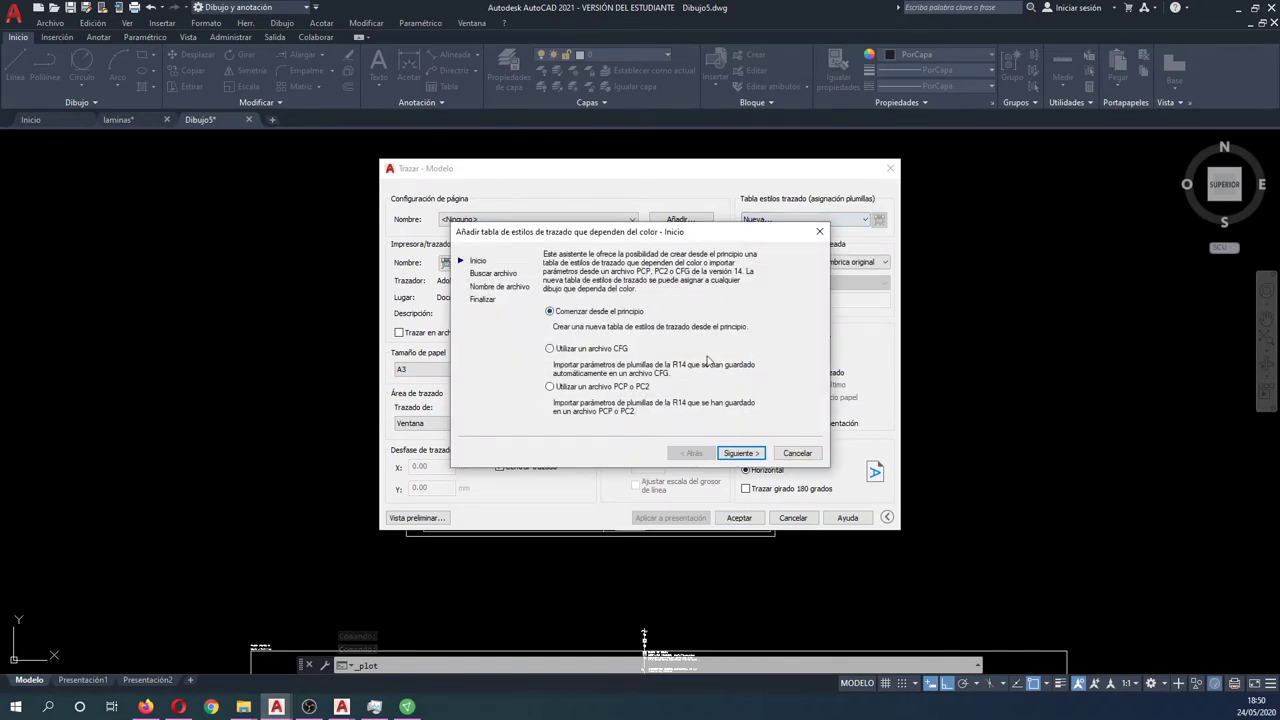
{"action": "left_click", "coordinate": [738, 454]}
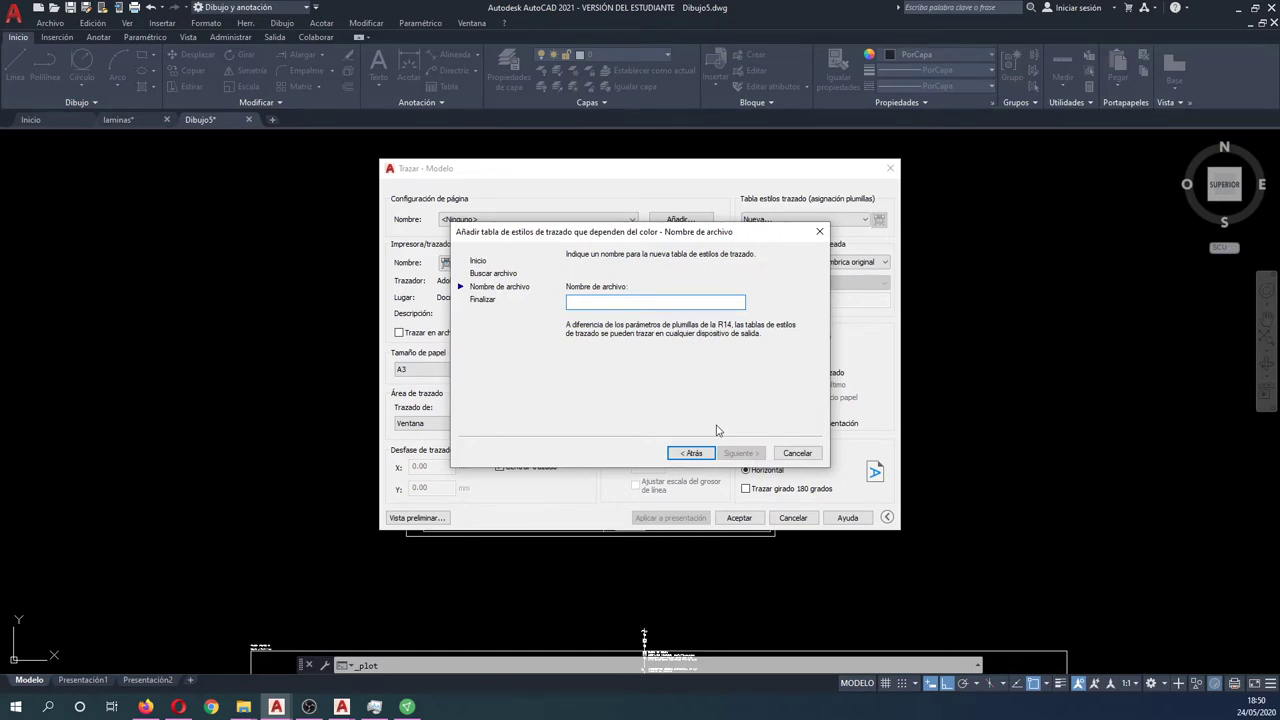
{"action": "type", "text": "Neg"}
{"action": "key", "text": "BackSpace"}
{"action": "key", "text": "BackSpace"}
{"action": "type", "text": "Col"}
{"action": "left_click", "coordinate": [741, 455]}
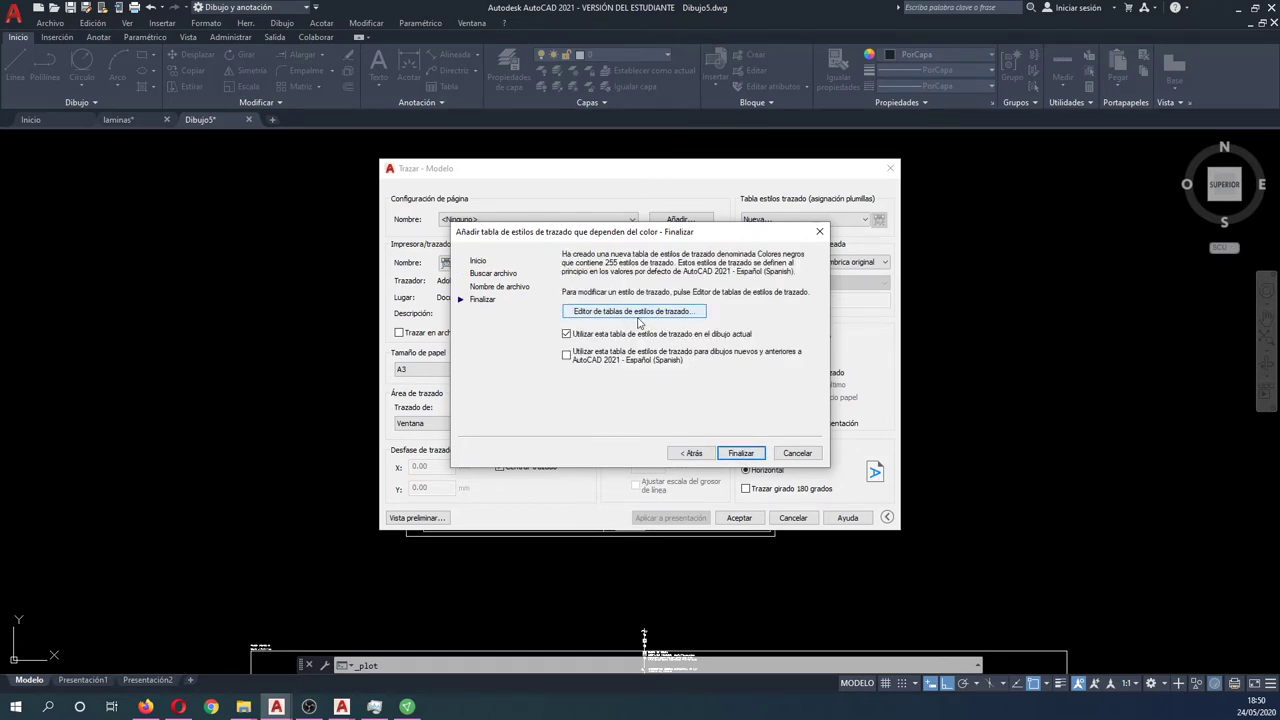
{"action": "left_click", "coordinate": [634, 311]}
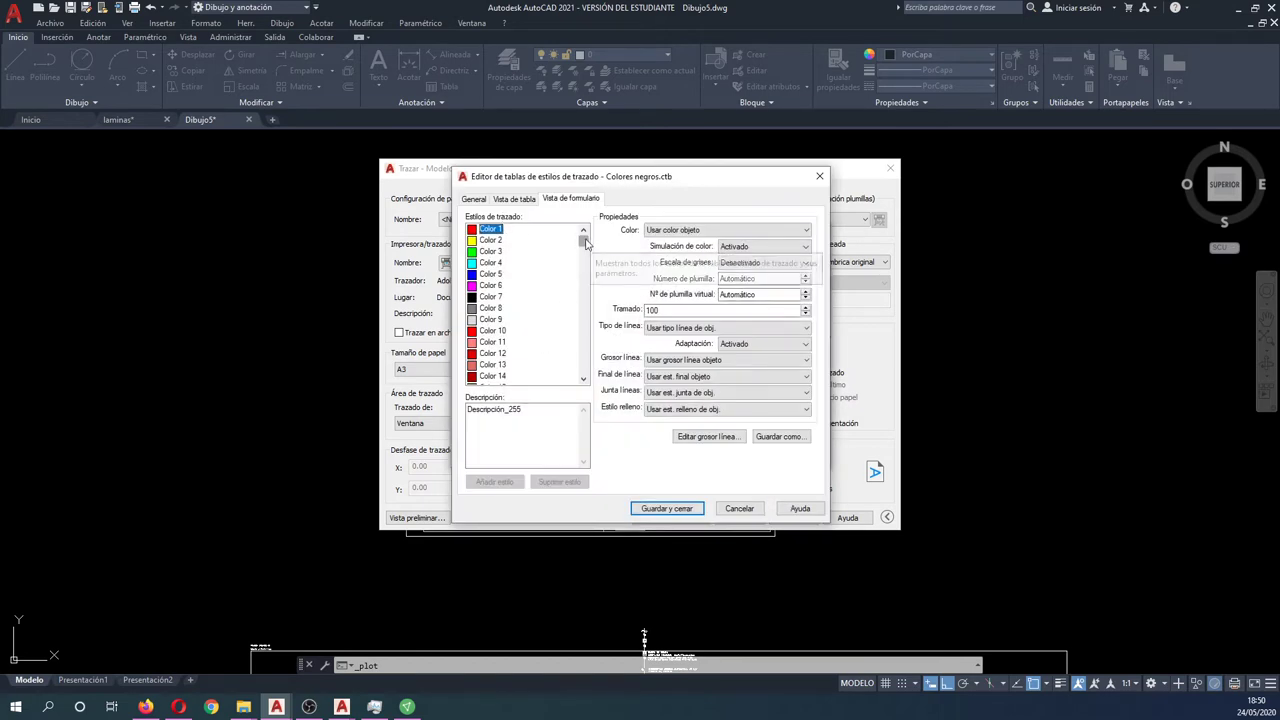
Set pen styles Color 242 through 248 to print in Negro
{"action": "mouse_move", "coordinate": [583, 244]}
{"action": "left_mouse_down"}
{"action": "mouse_move", "coordinate": [585, 331]}
{"action": "mouse_move", "coordinate": [583, 238]}
{"action": "left_mouse_up"}
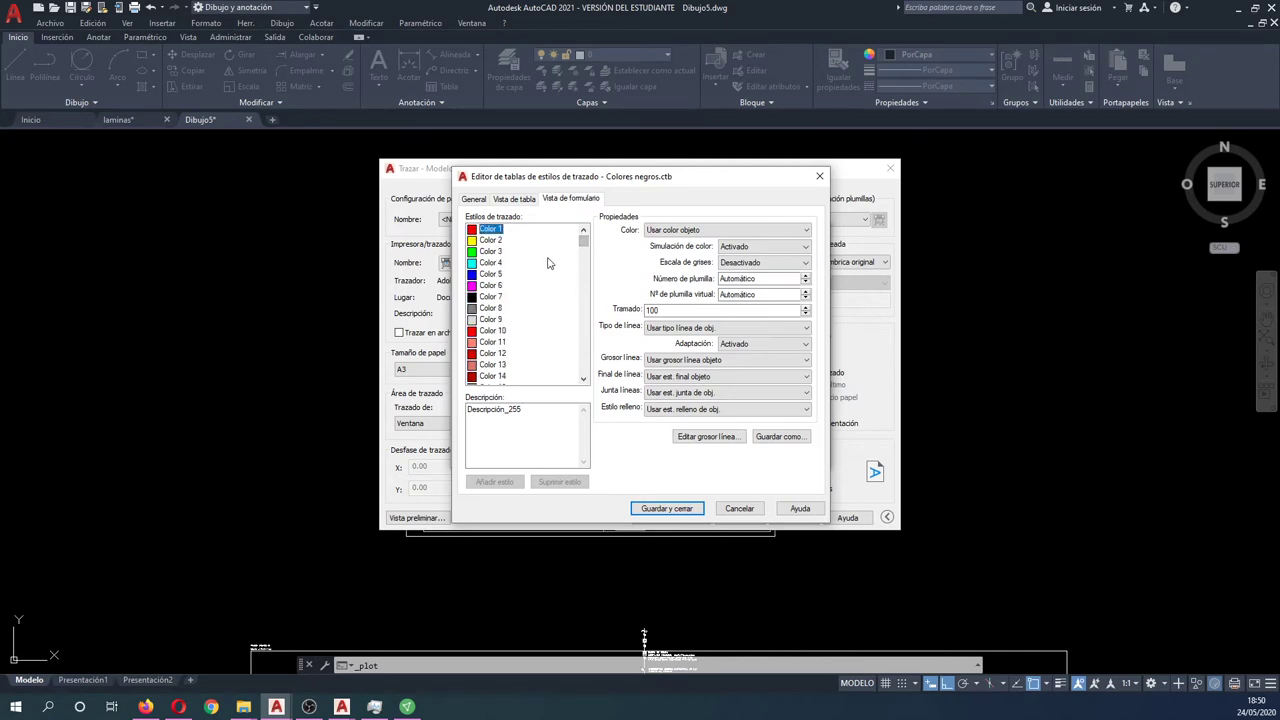
{"action": "scroll", "coordinate": [568, 292], "scroll_direction": "down", "scroll_amount": 3}
{"action": "scroll", "coordinate": [575, 295], "scroll_direction": "down", "scroll_amount": 3}
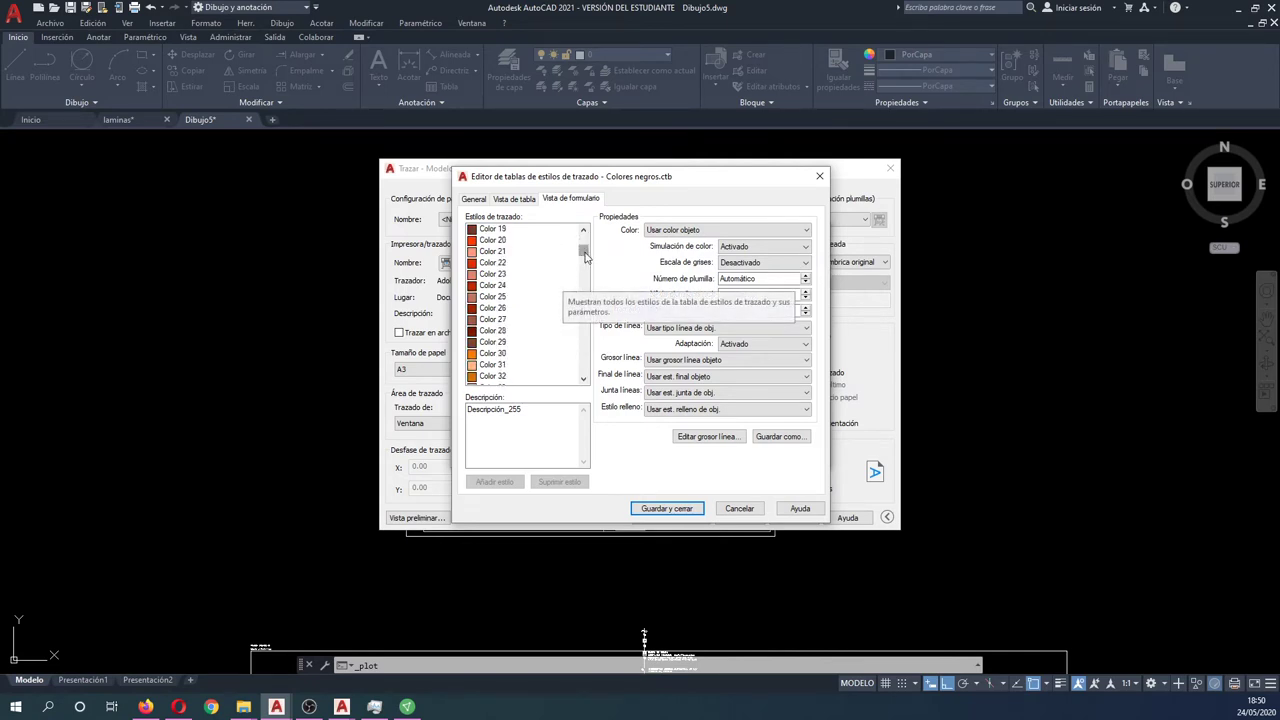
{"action": "left_click_drag", "start_coordinate": [585, 257], "coordinate": [592, 375]}
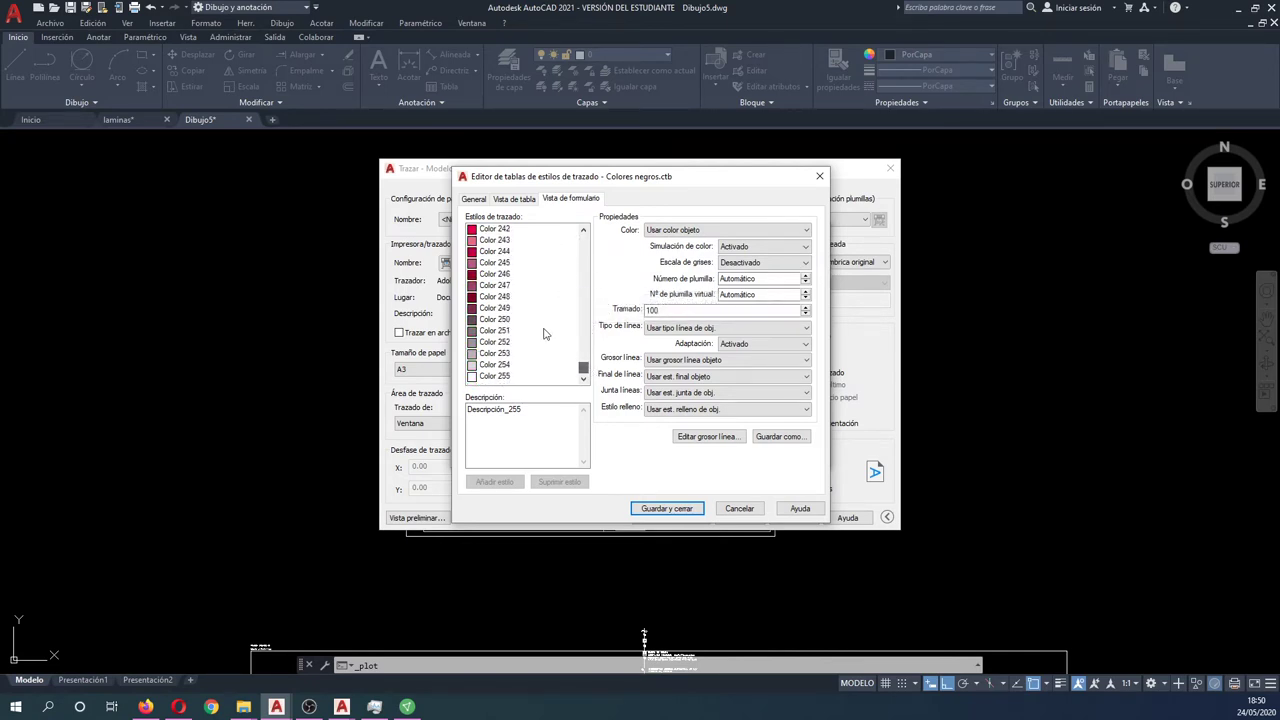
{"action": "left_click_drag", "start_coordinate": [495, 229], "coordinate": [495, 296]}
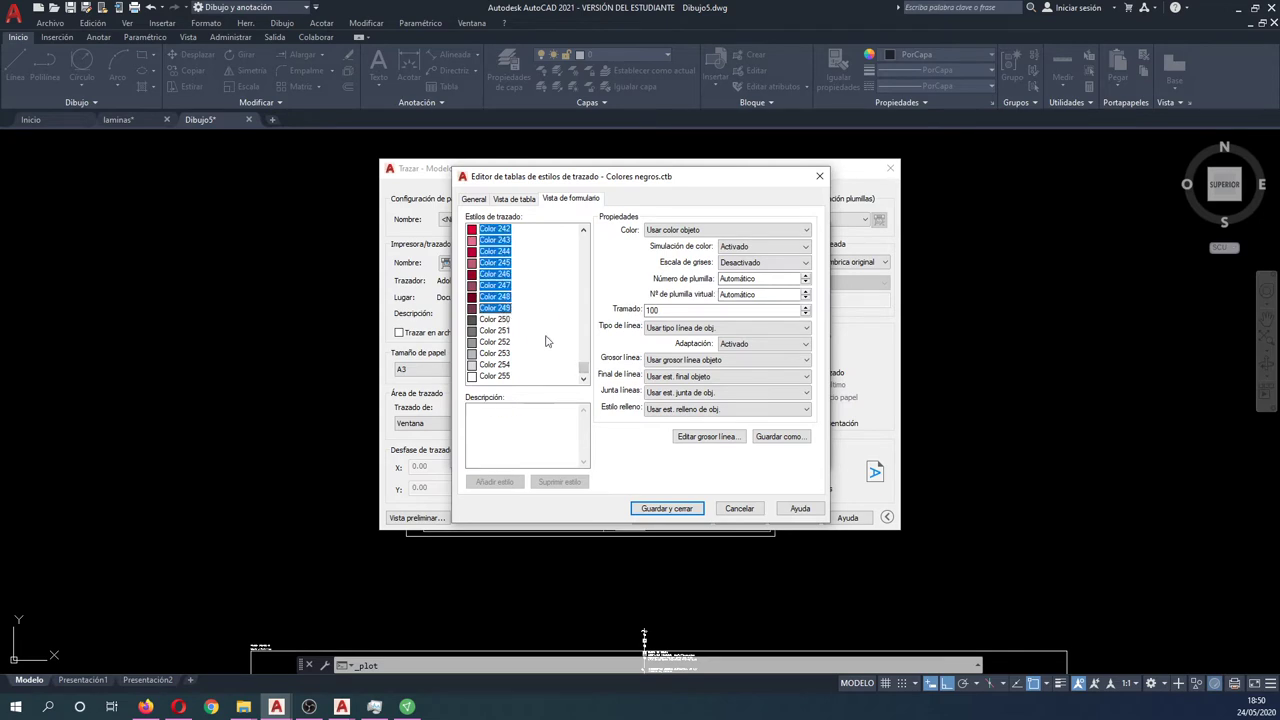
{"action": "left_click", "coordinate": [736, 234]}
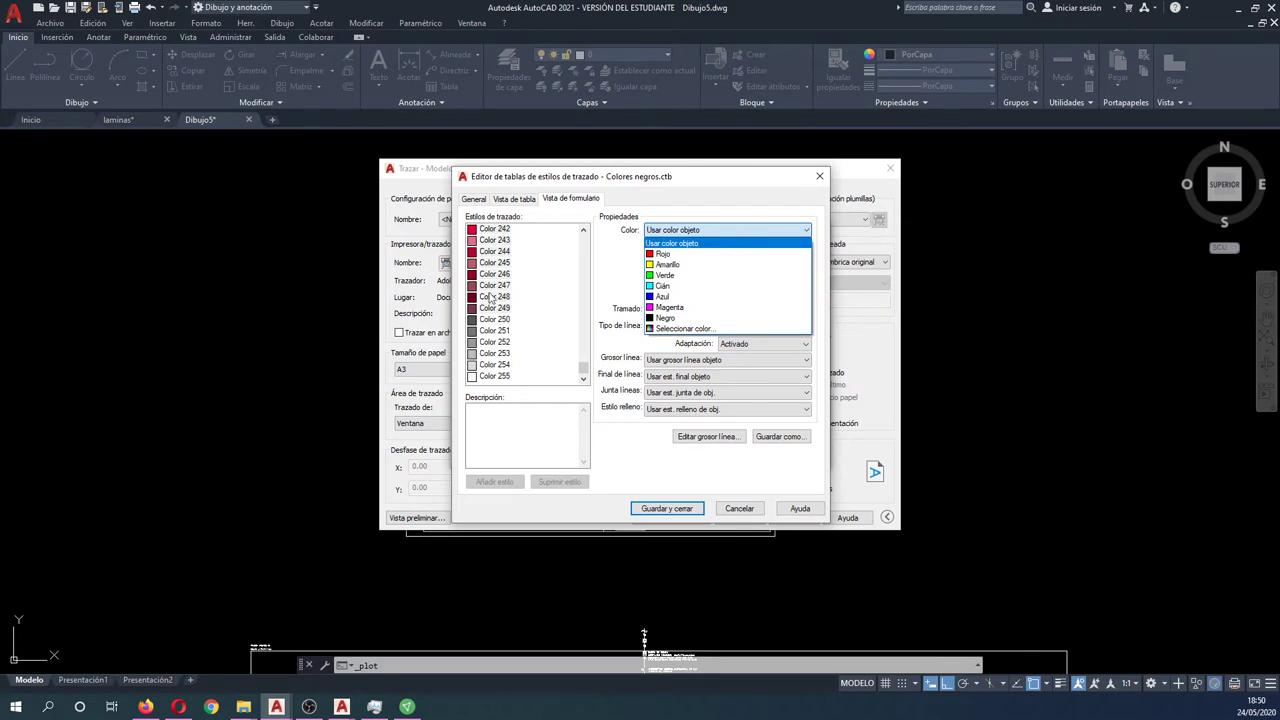
{"action": "left_click", "coordinate": [664, 318]}
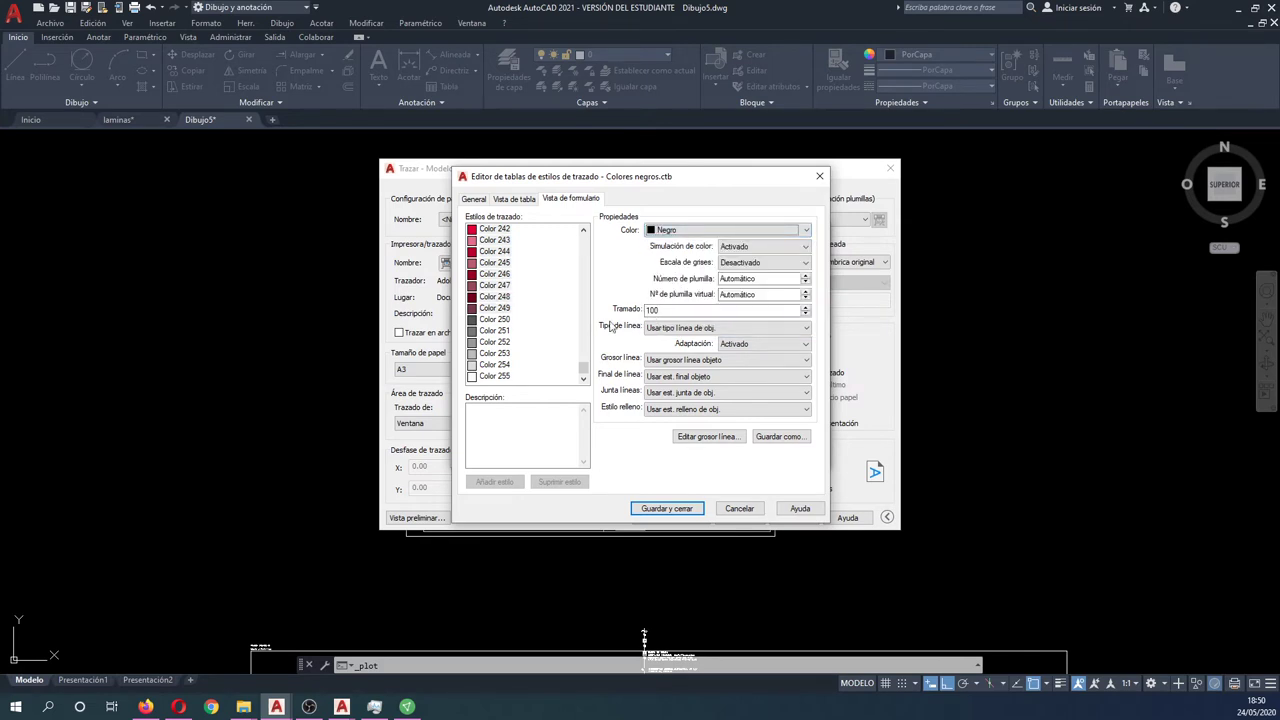
Give all colour styles the black print colour, then save and close the Colores negros table
{"action": "left_click", "coordinate": [495, 305]}
{"action": "left_click_drag", "start_coordinate": [584, 370], "coordinate": [591, 228]}
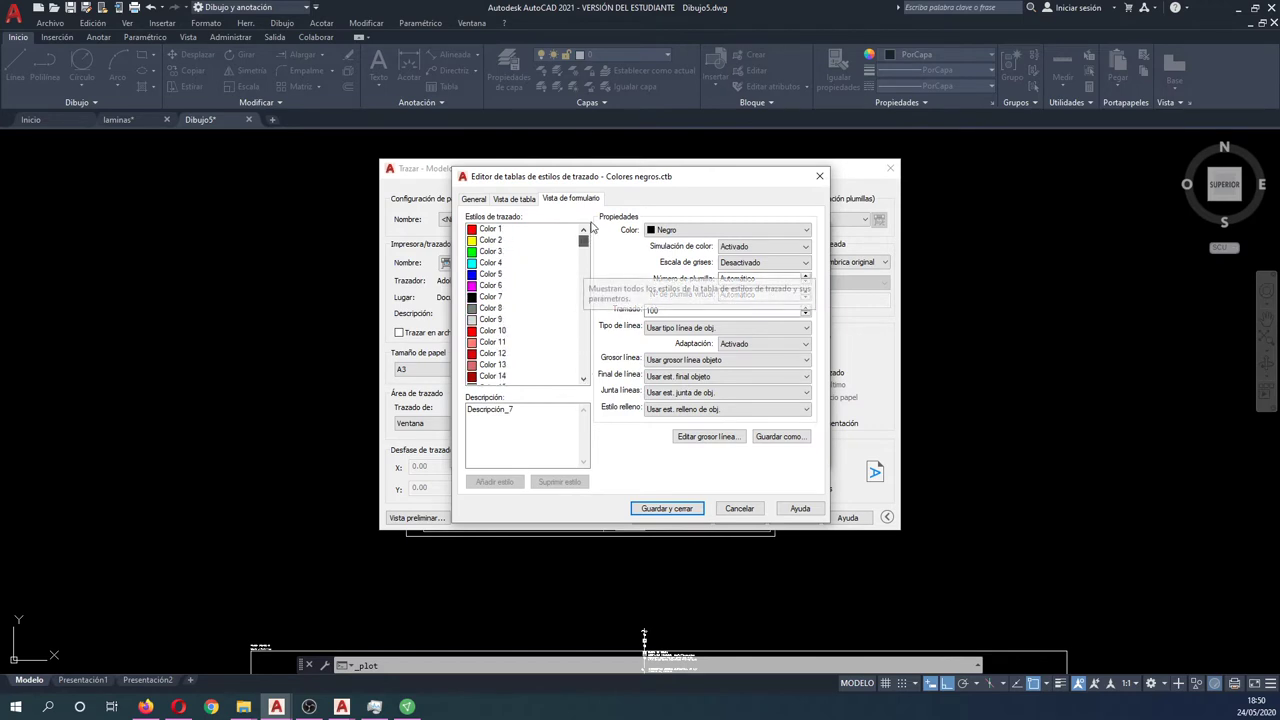
{"action": "left_click", "coordinate": [497, 230], "text": "shift"}
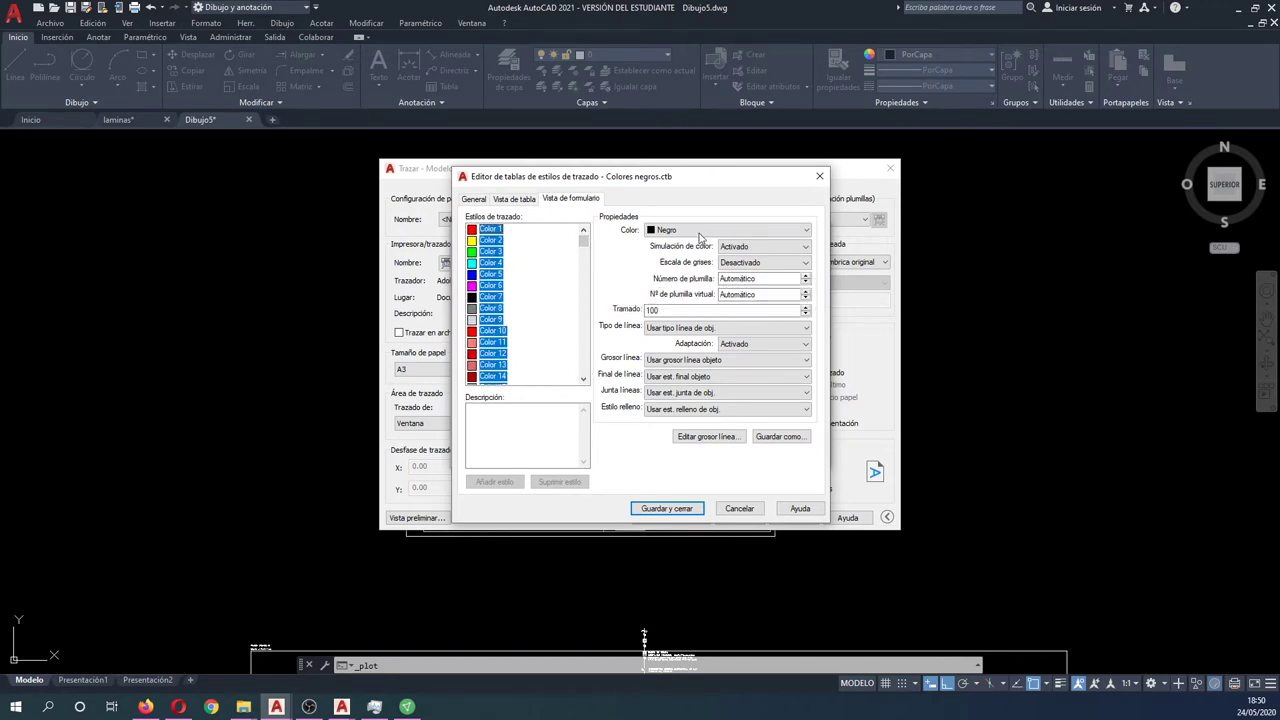
{"action": "left_click", "coordinate": [700, 231]}
{"action": "key", "text": "Escape"}
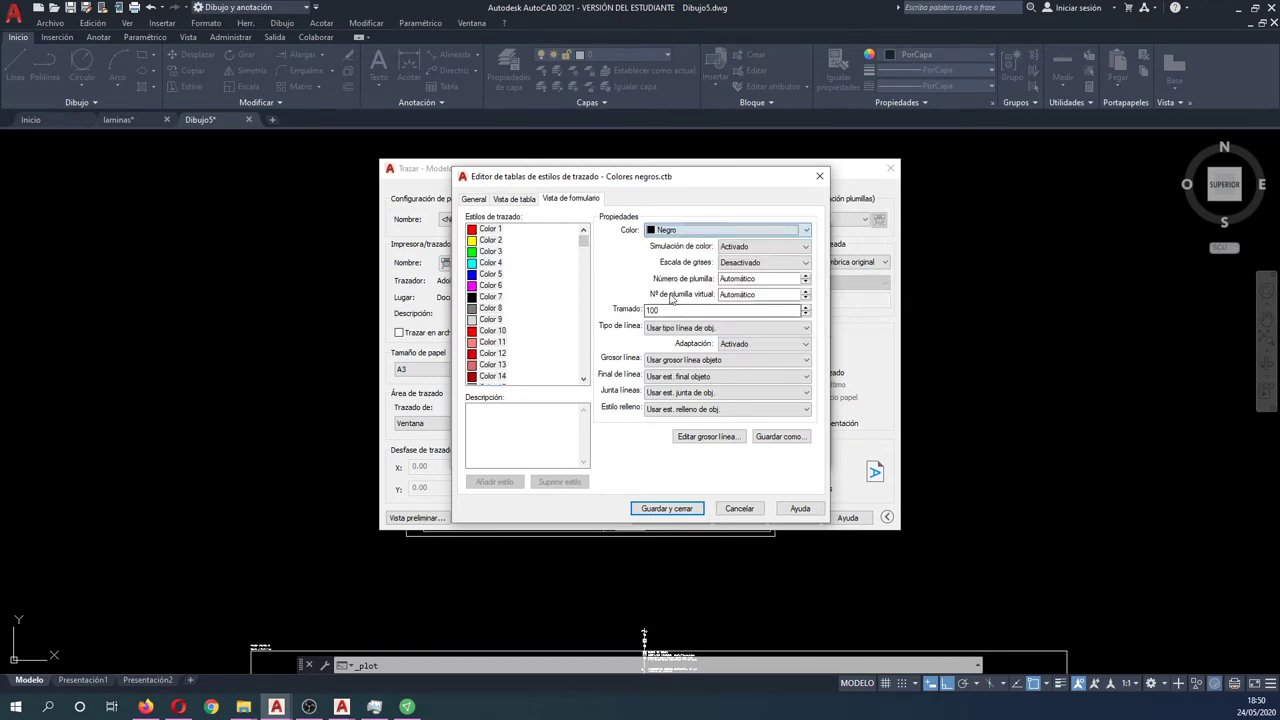
{"action": "key", "text": "Tab"}
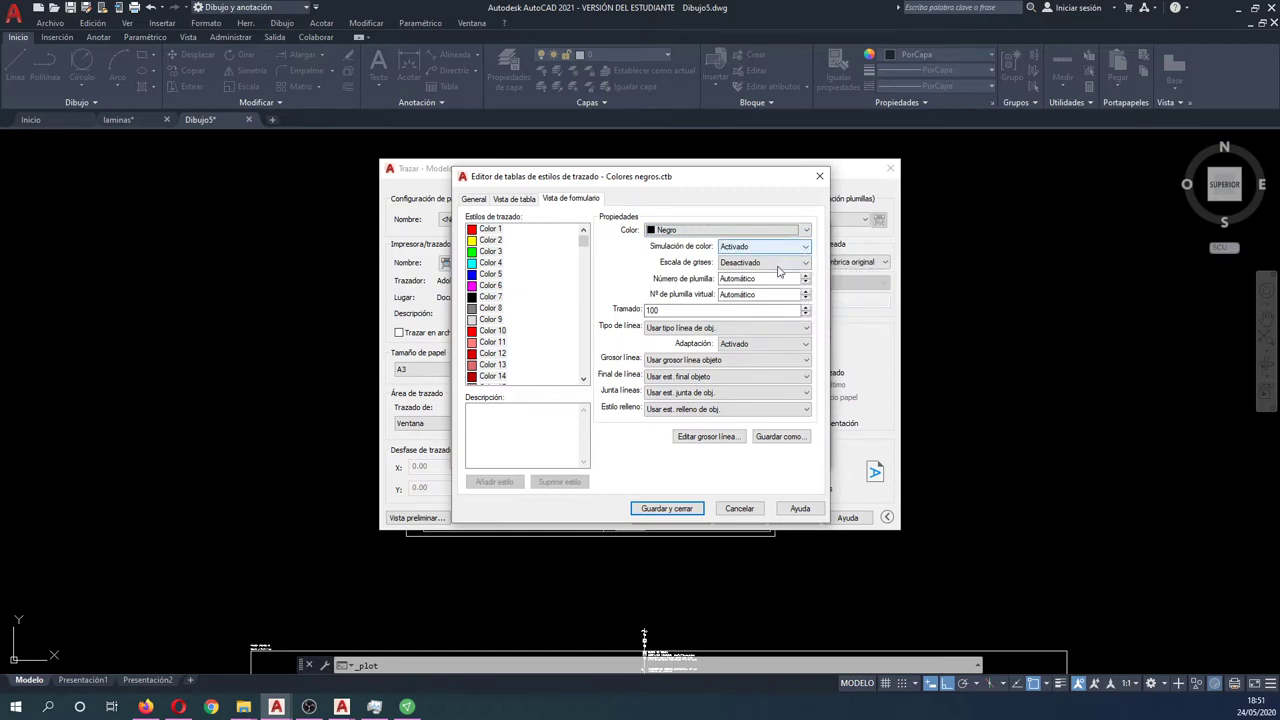
{"action": "key", "text": "Escape"}
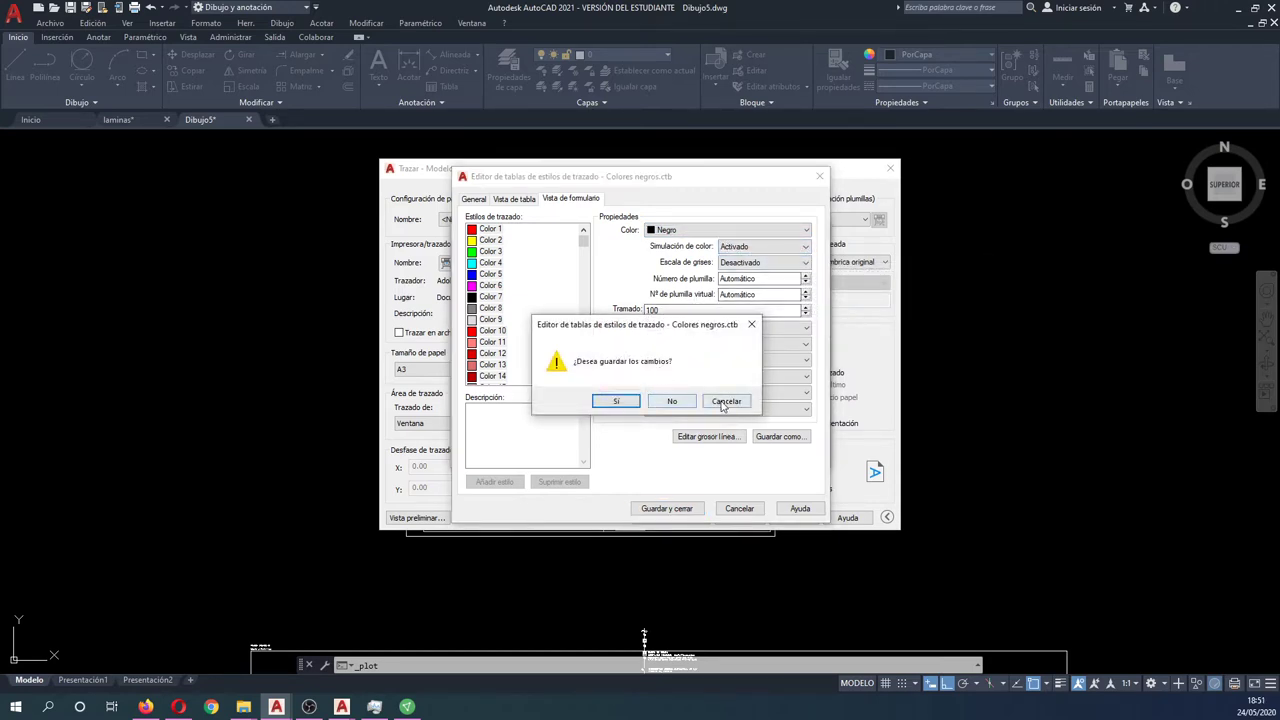
{"action": "left_click", "coordinate": [724, 401]}
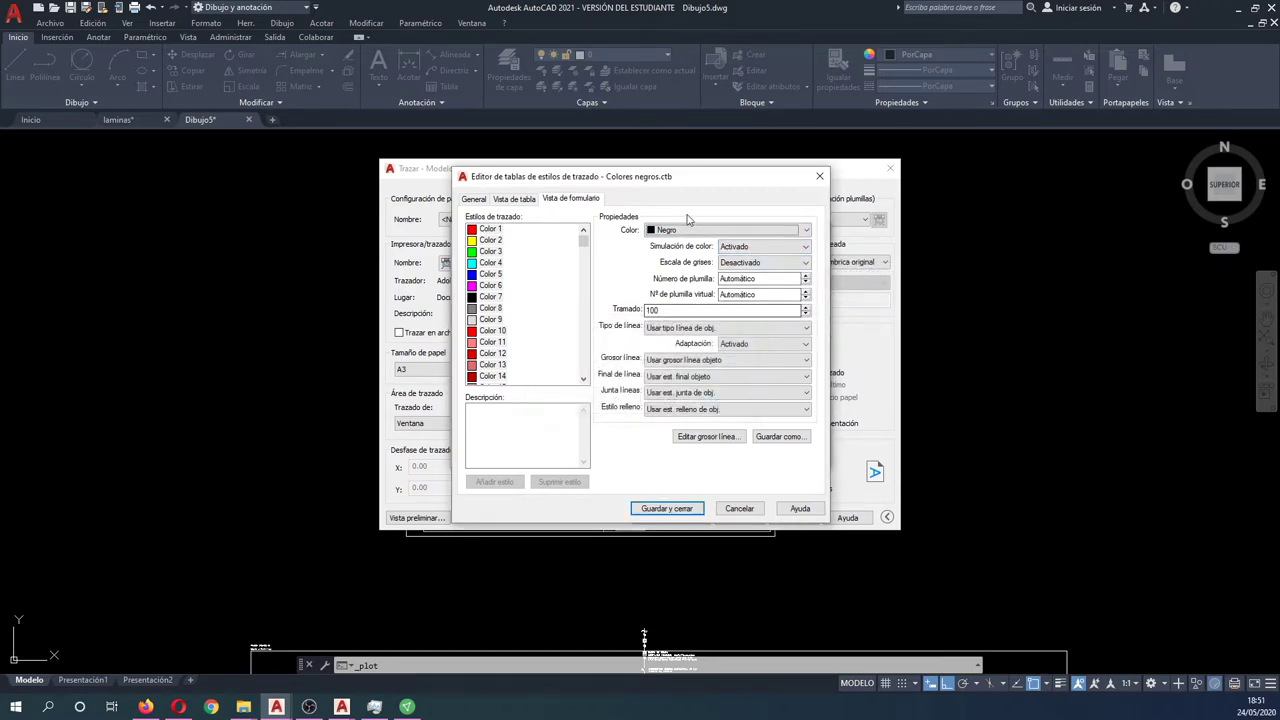
{"action": "left_click", "coordinate": [680, 362]}
{"action": "left_click", "coordinate": [680, 366]}
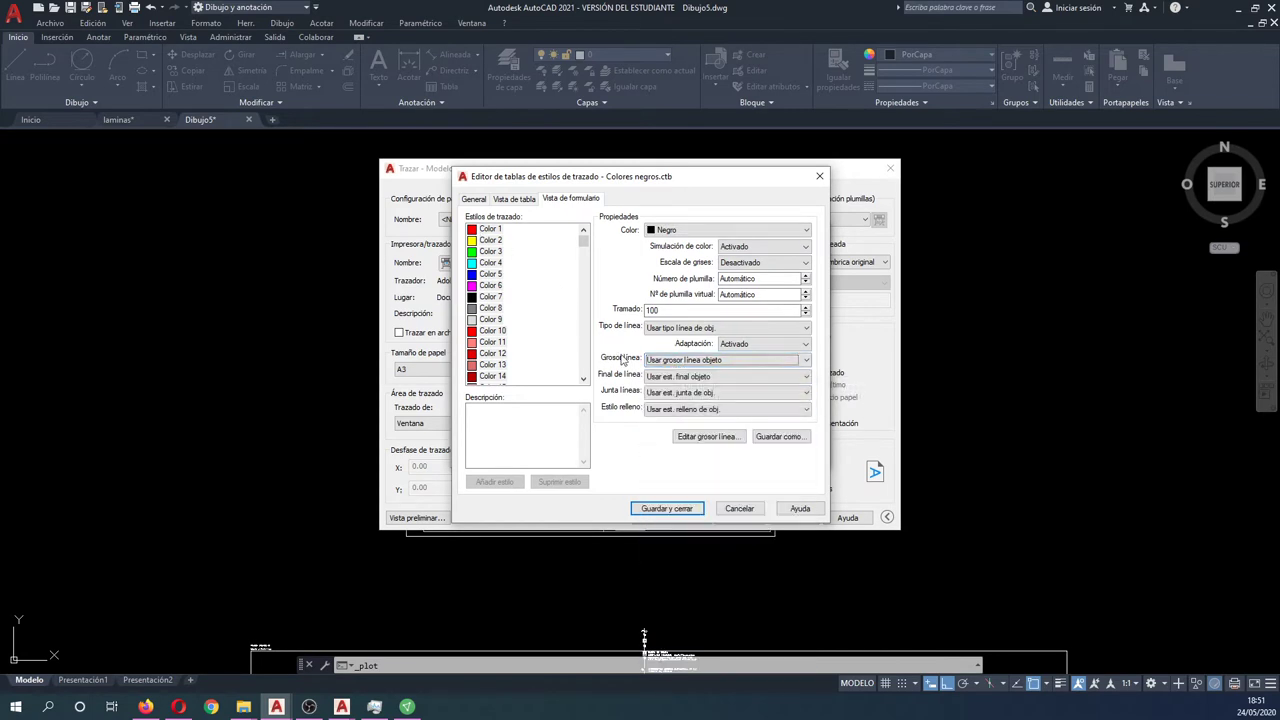
{"action": "left_click", "coordinate": [667, 508]}
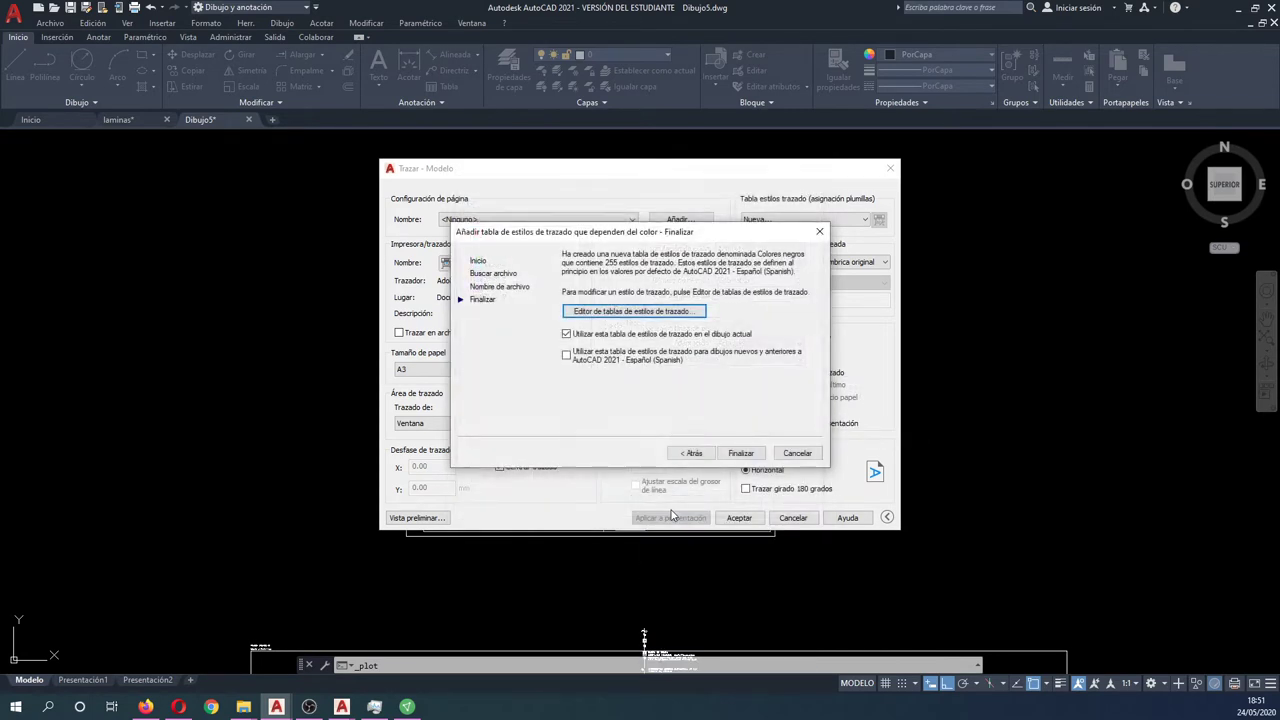
Finish the wizard, preview the A3 plot in black with Colores negros, and close the Trazar dialog
{"action": "left_click", "coordinate": [741, 453]}
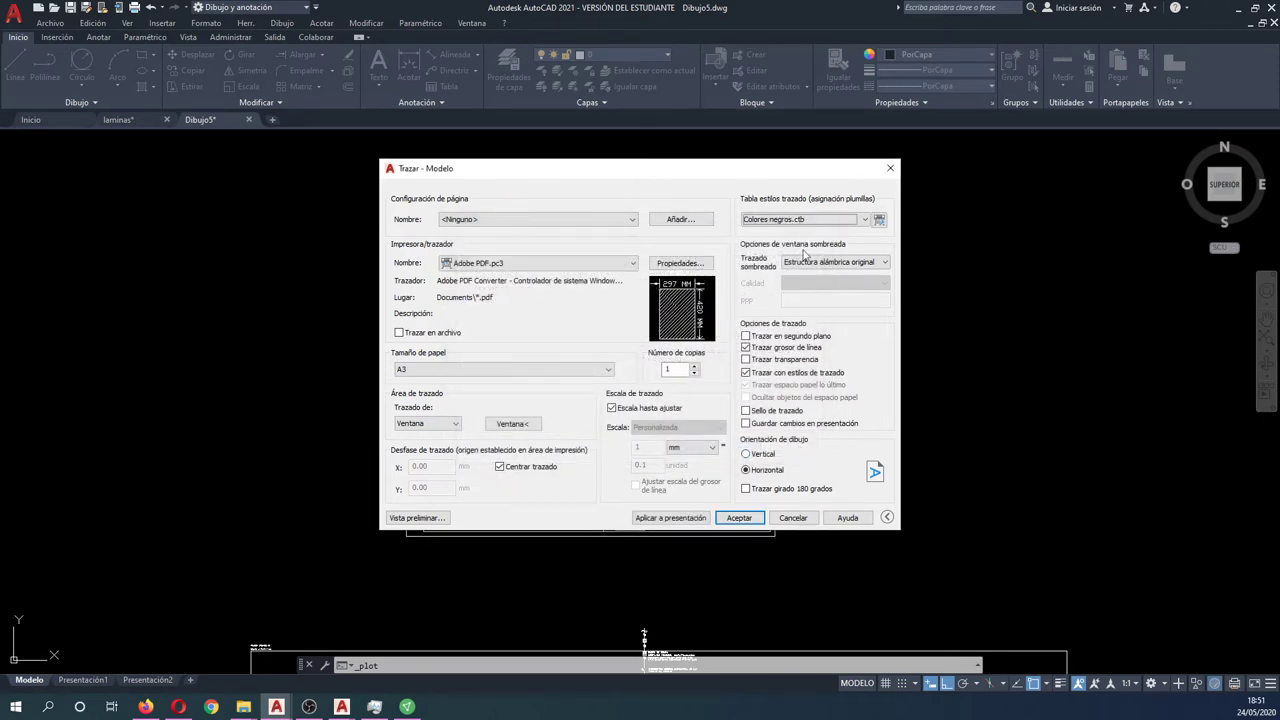
{"action": "left_click", "coordinate": [415, 518]}
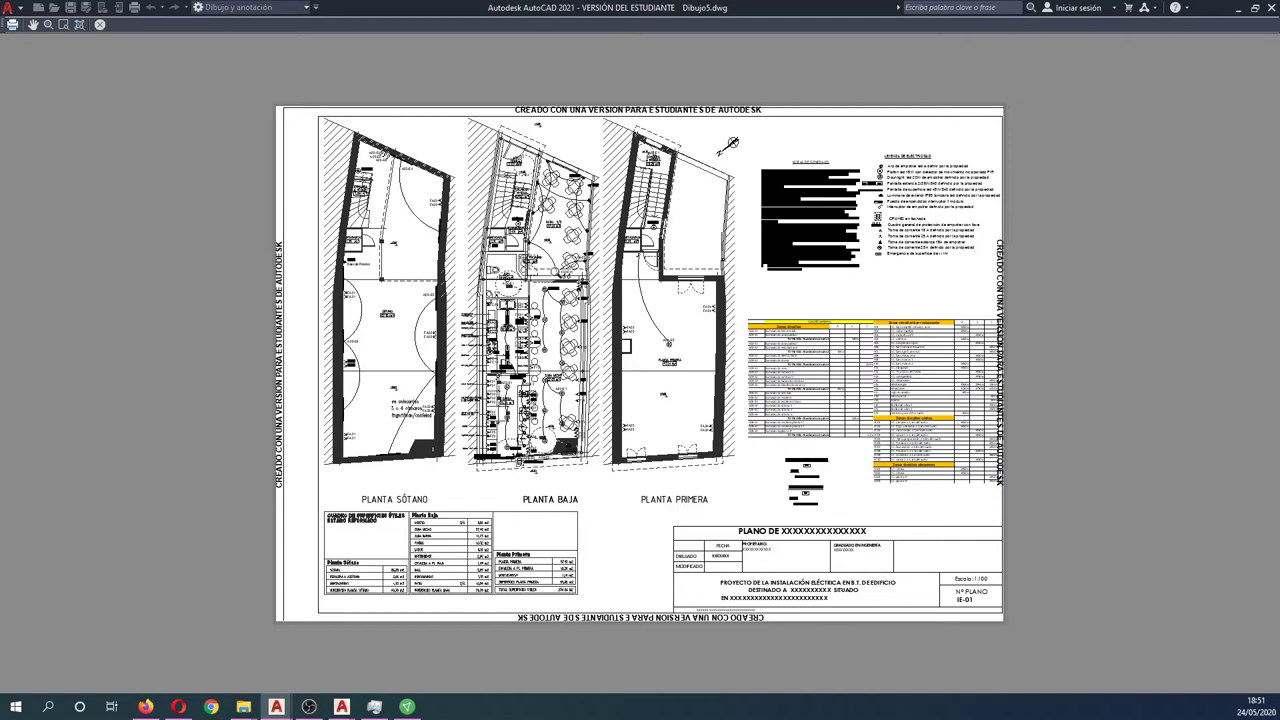
{"action": "key", "text": "Escape"}
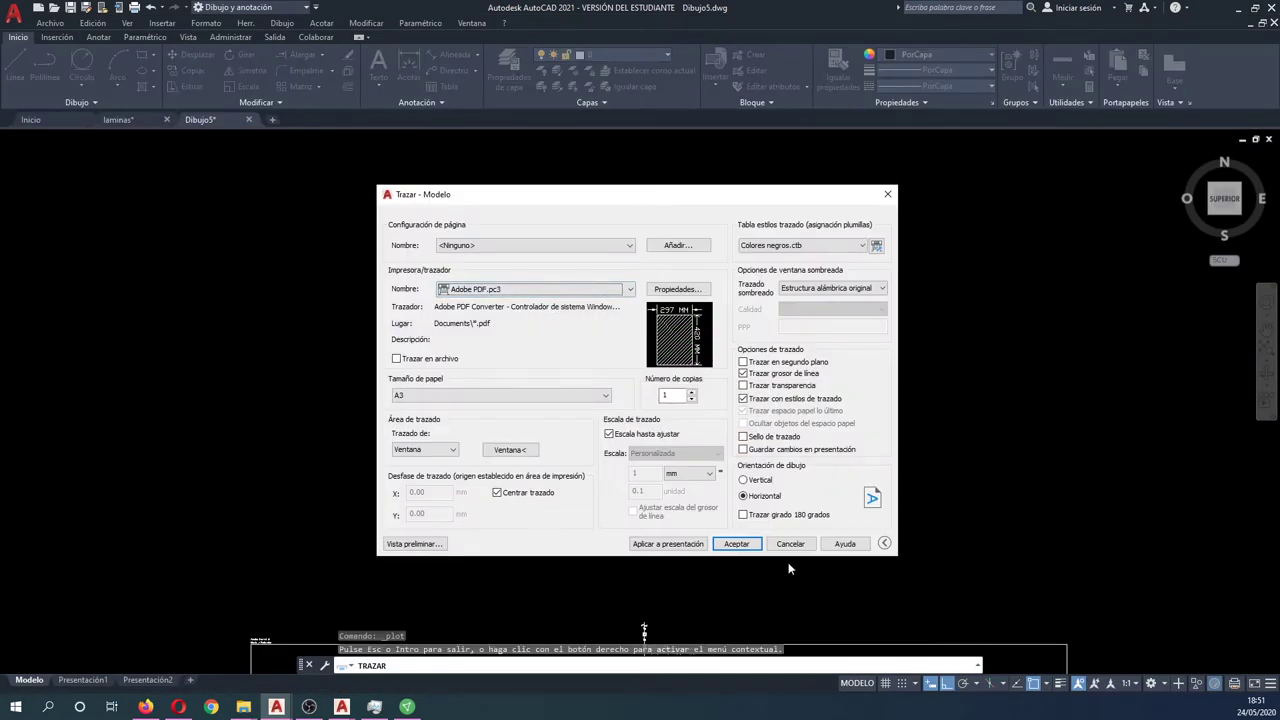
{"action": "left_click", "coordinate": [790, 544]}
{"action": "scroll", "coordinate": [785, 465], "scroll_direction": "down", "scroll_amount": 3}
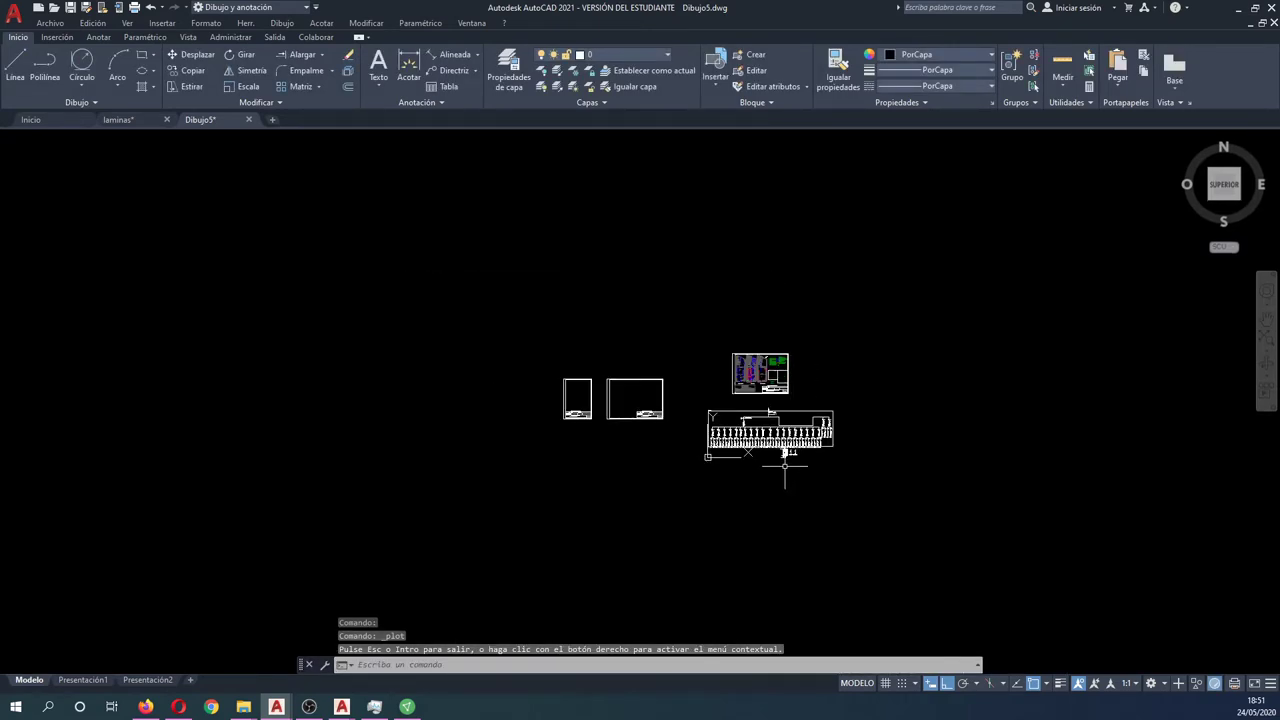
{"action": "scroll", "coordinate": [785, 465], "scroll_direction": "up", "scroll_amount": 4}
{"action": "scroll", "coordinate": [730, 430], "scroll_direction": "up", "scroll_amount": 4}
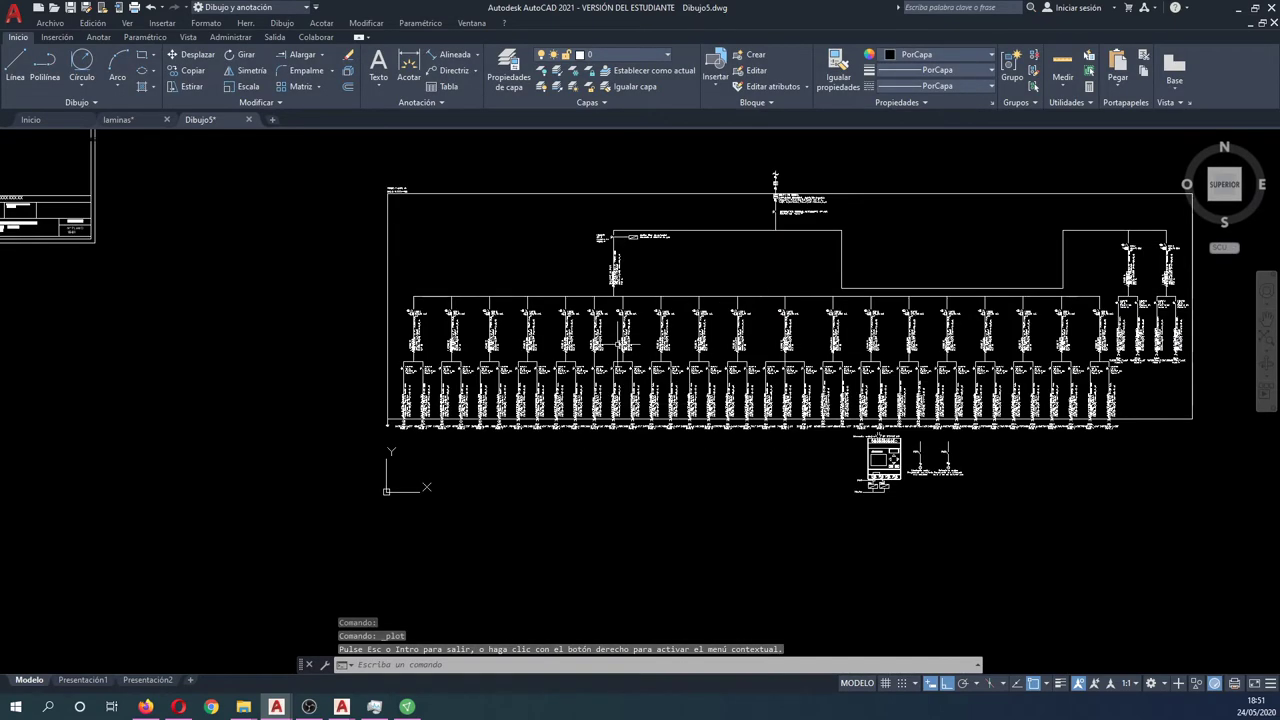
{"action": "middle_click_drag", "start_coordinate": [614, 357], "coordinate": [654, 388]}
{"action": "scroll", "coordinate": [652, 381], "scroll_direction": "down", "scroll_amount": 1}
{"action": "scroll", "coordinate": [652, 381], "scroll_direction": "down", "scroll_amount": 1}
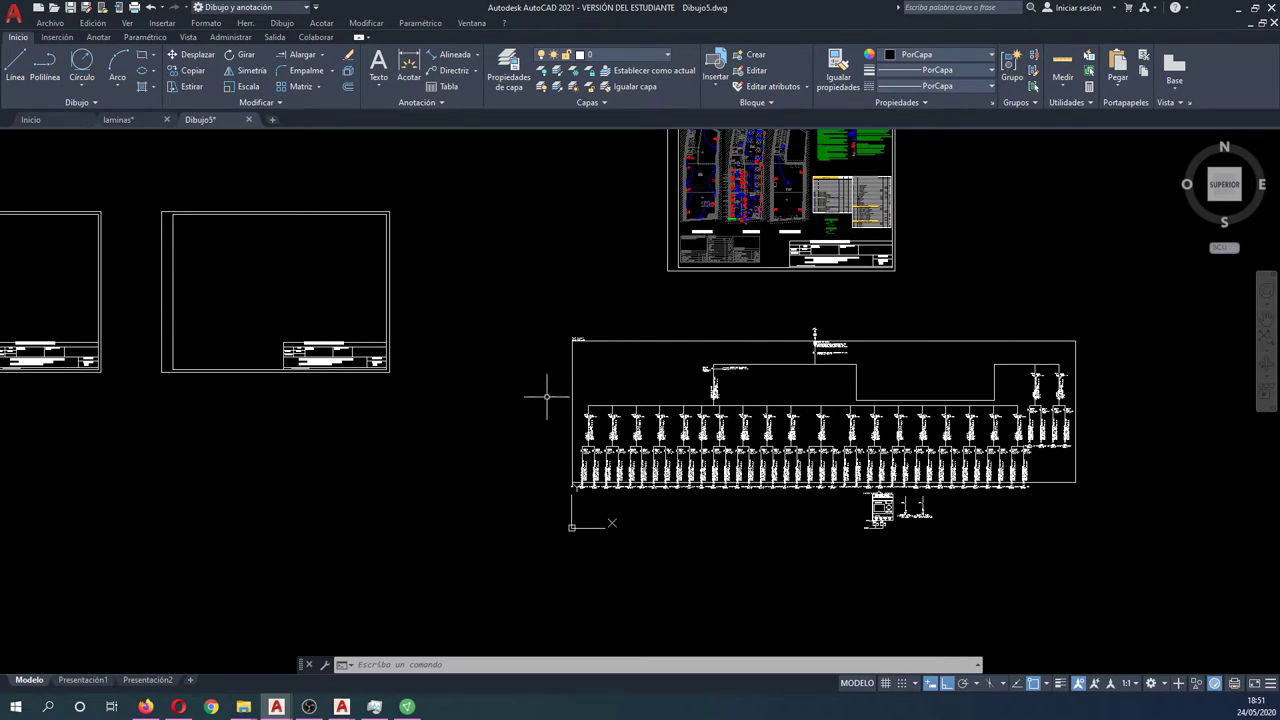
{"action": "scroll", "coordinate": [438, 445], "scroll_direction": "down", "scroll_amount": 2}
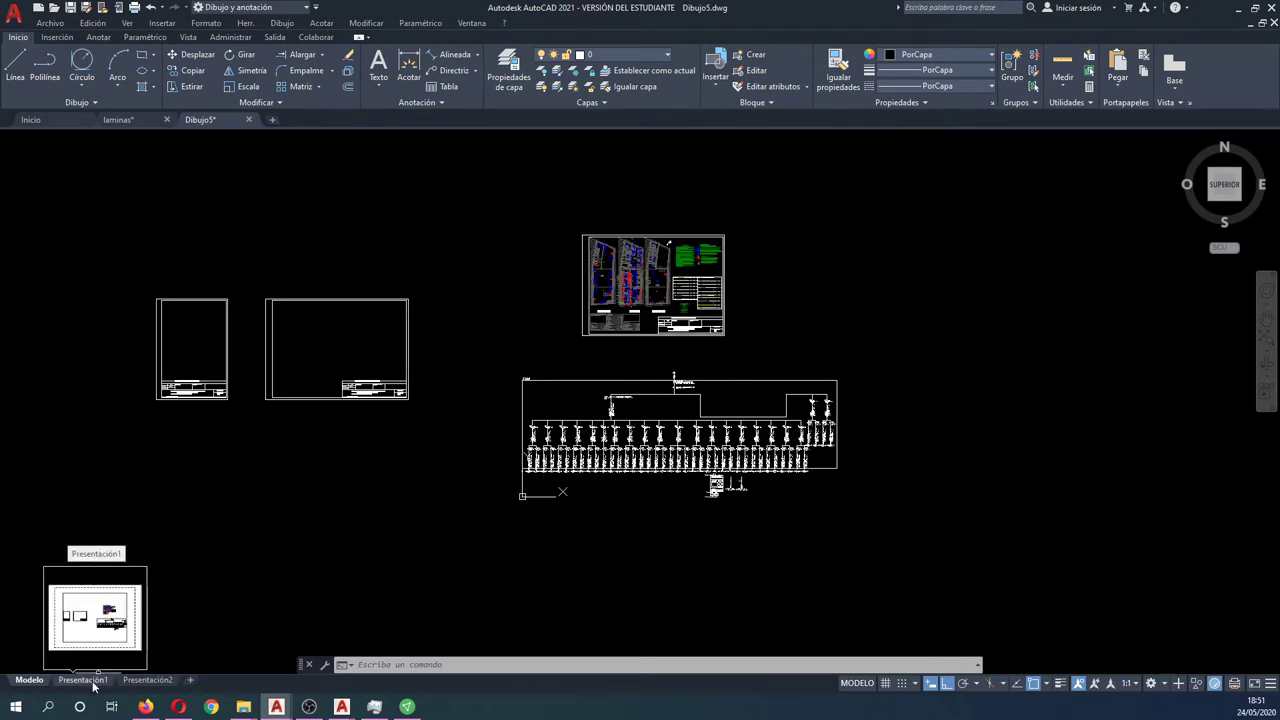
Add the Presentación3 layout and rename it to 'plano planta'
{"action": "left_click", "coordinate": [192, 684]}
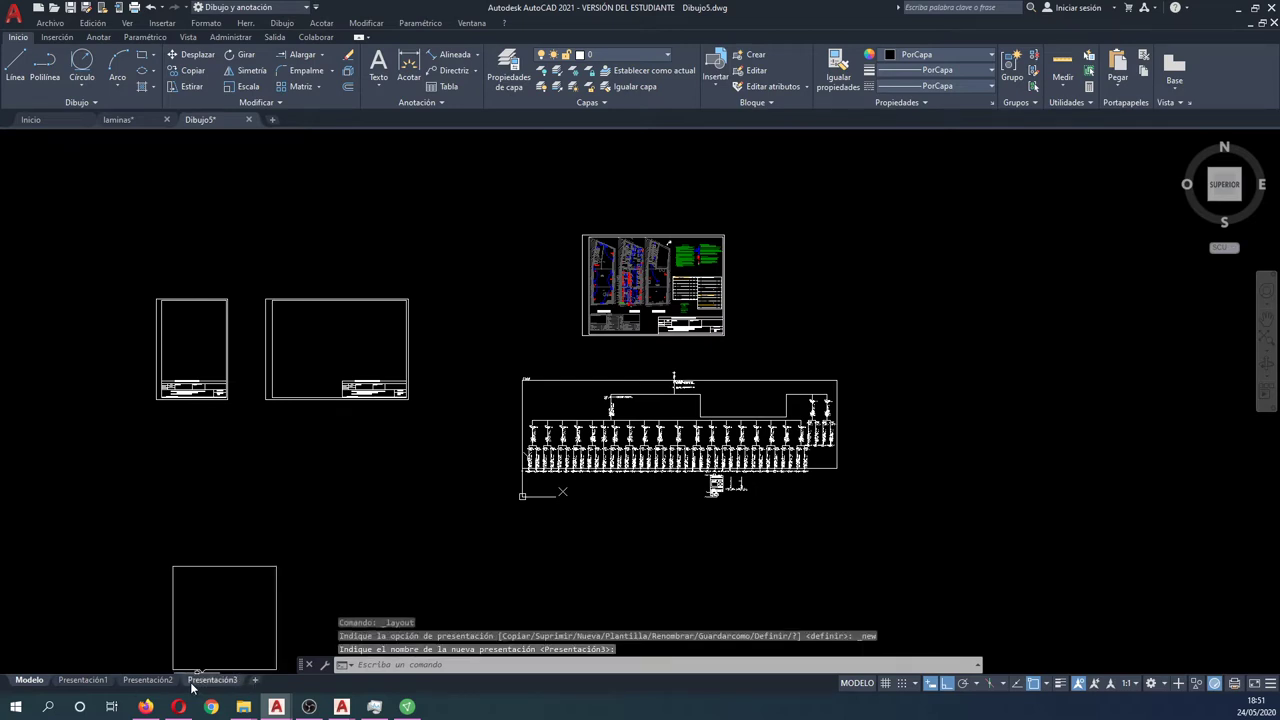
{"action": "left_click", "coordinate": [203, 681]}
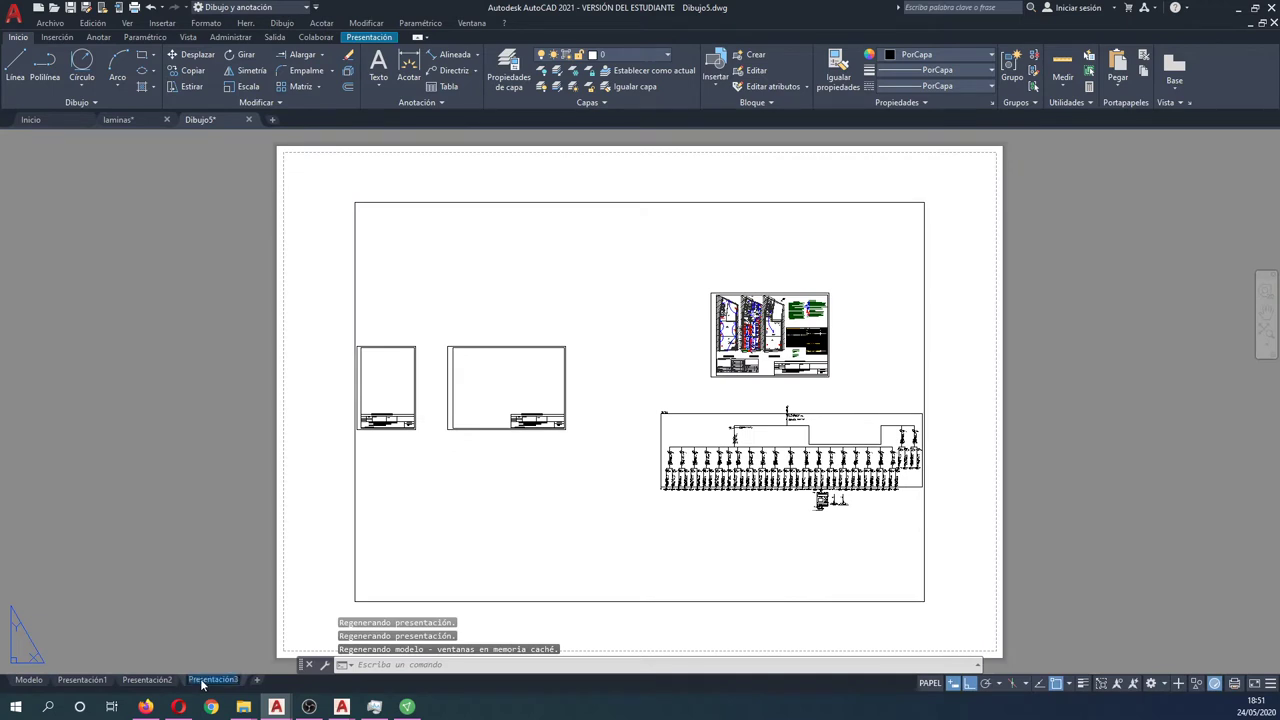
{"action": "type", "text": "plano"}
{"action": "type", "text": " planta"}
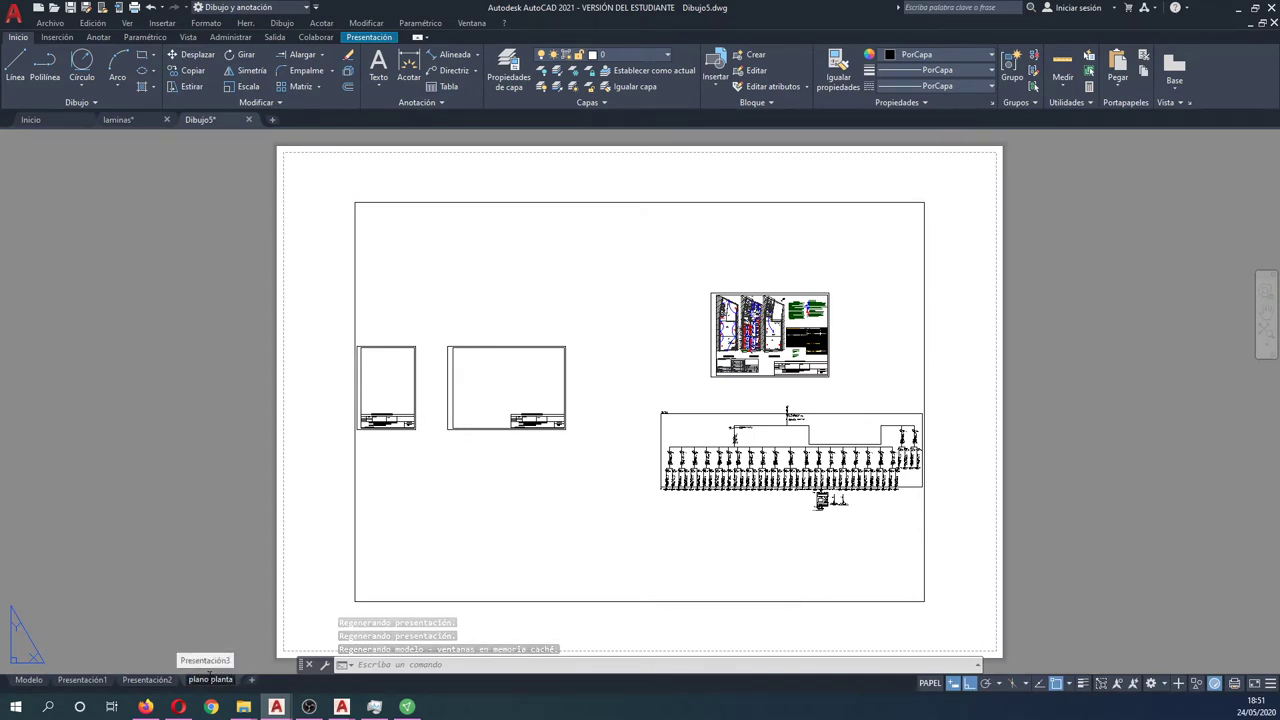
{"action": "left_click", "coordinate": [232, 597]}
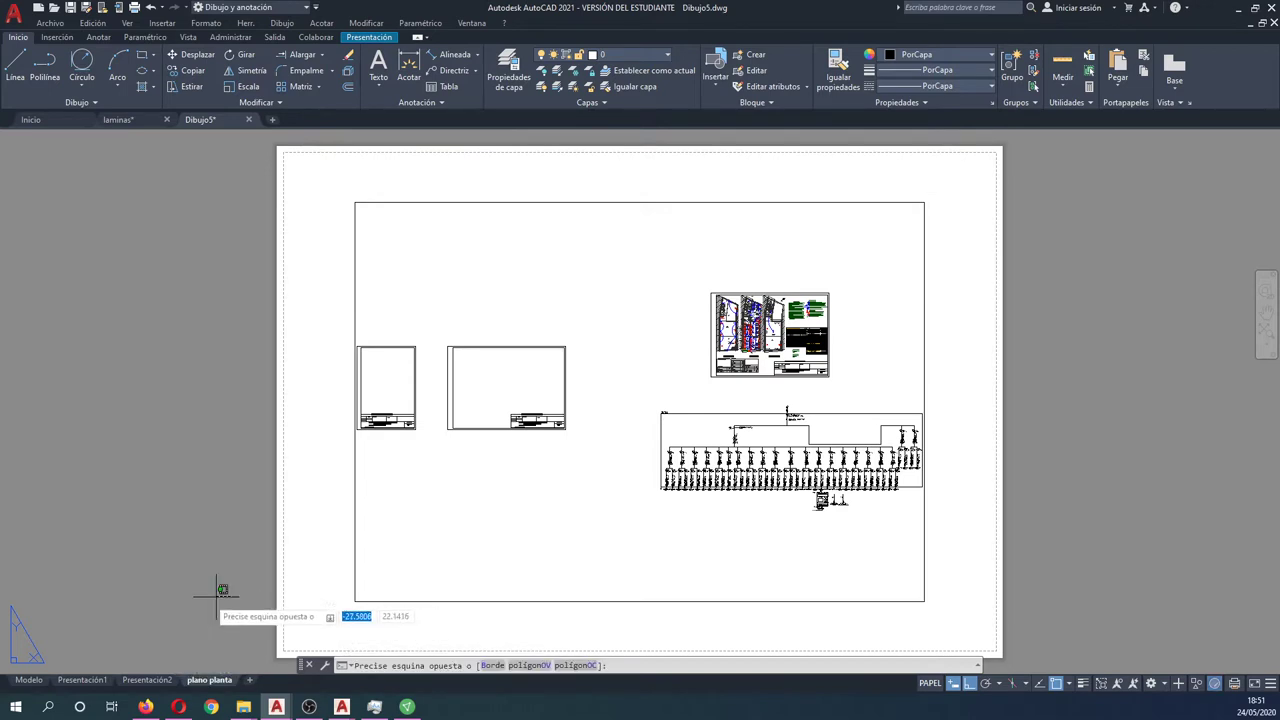
Delete the Presentación1 and Presentación2 layouts, then return to the plano planta layout
{"action": "left_click", "coordinate": [209, 632]}
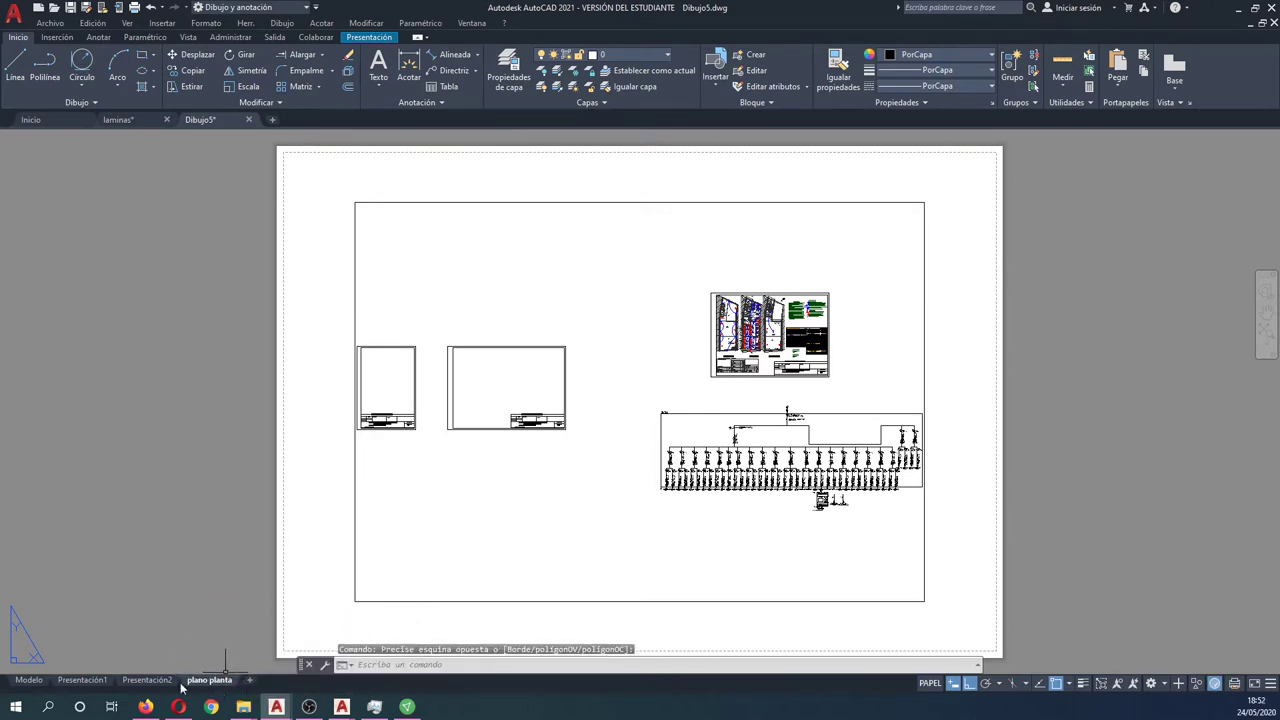
{"action": "right_click", "coordinate": [84, 679]}
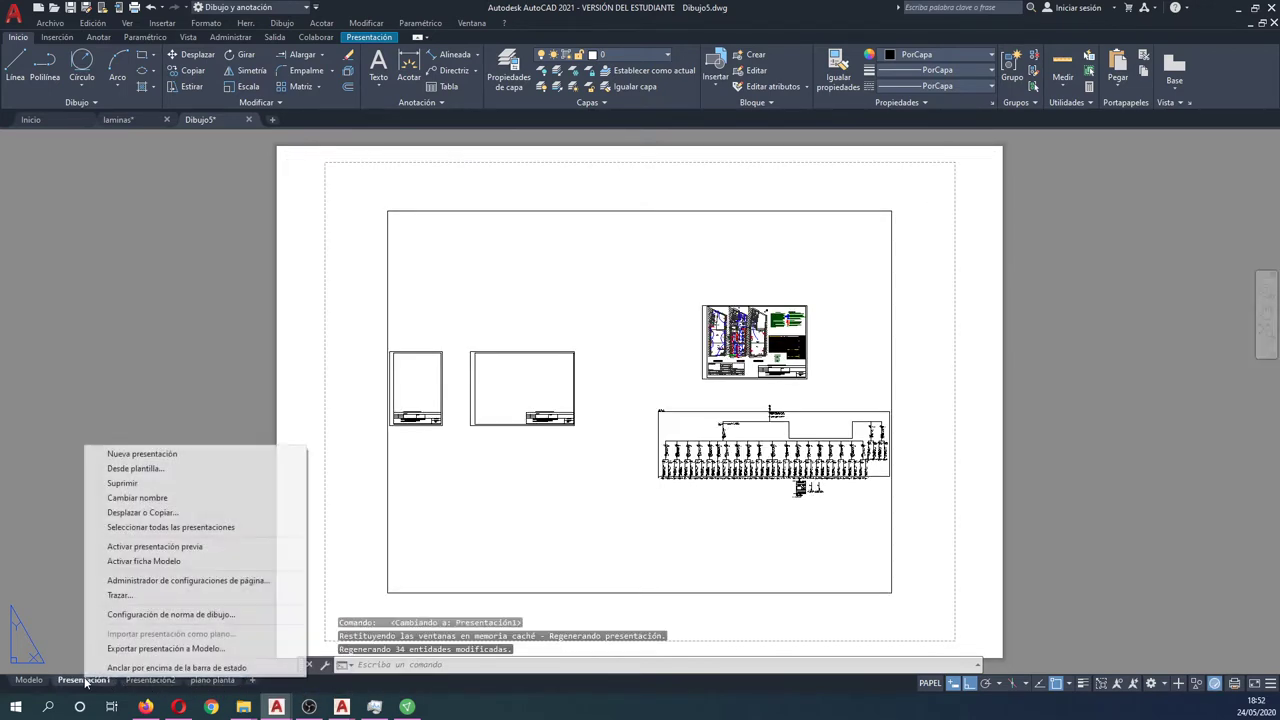
{"action": "left_click", "coordinate": [130, 483]}
{"action": "left_click", "coordinate": [683, 403]}
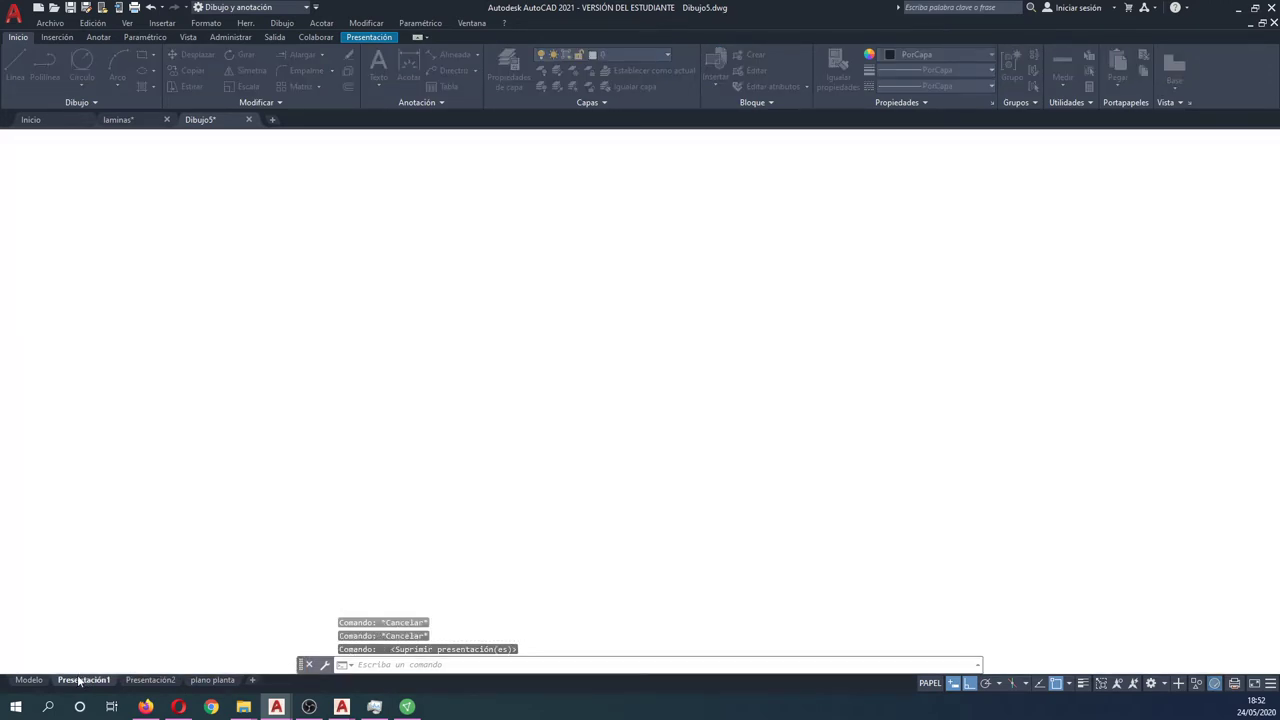
{"action": "right_click", "coordinate": [97, 681]}
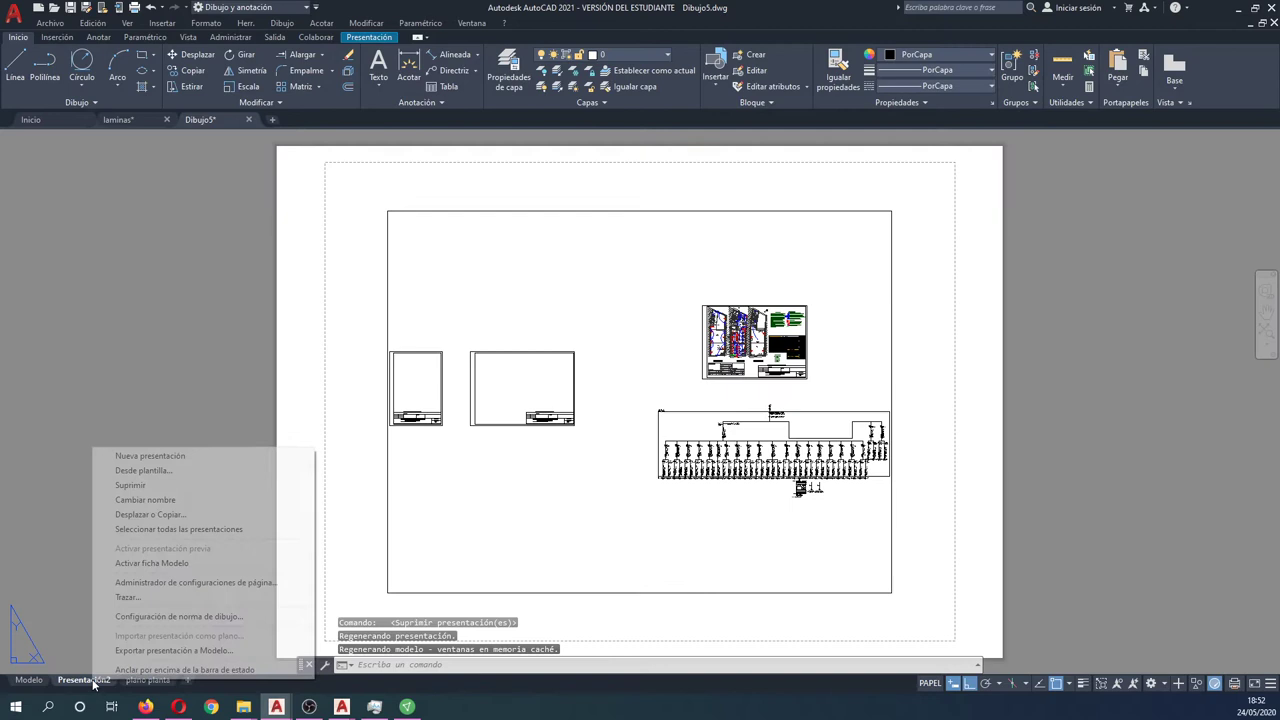
{"action": "left_click", "coordinate": [149, 487]}
{"action": "left_click", "coordinate": [652, 403]}
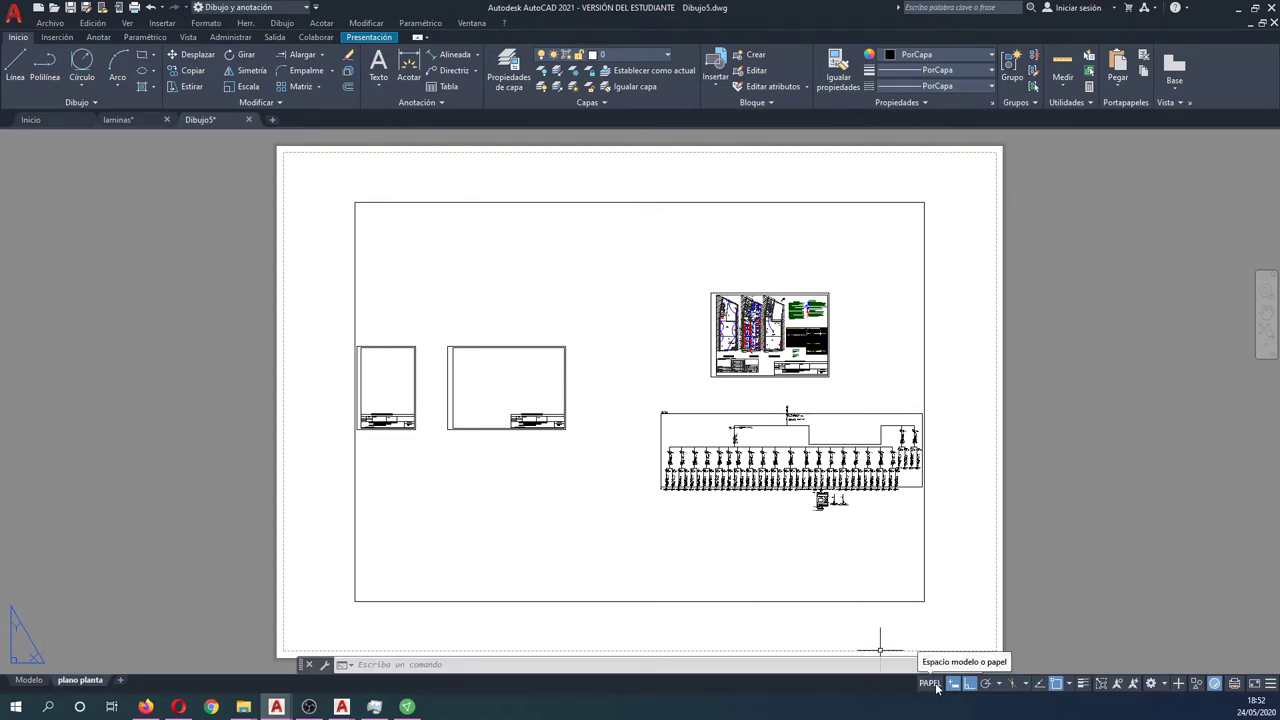
{"action": "left_click", "coordinate": [27, 680]}
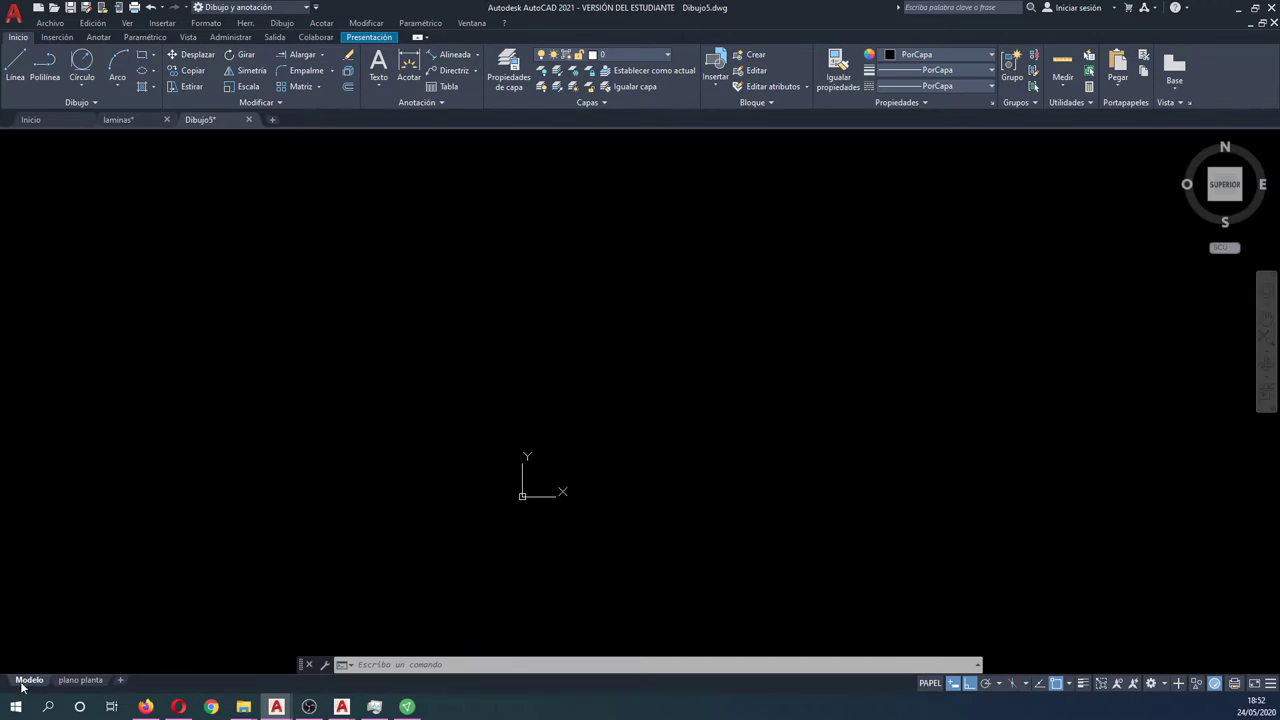
{"action": "left_click", "coordinate": [859, 688]}
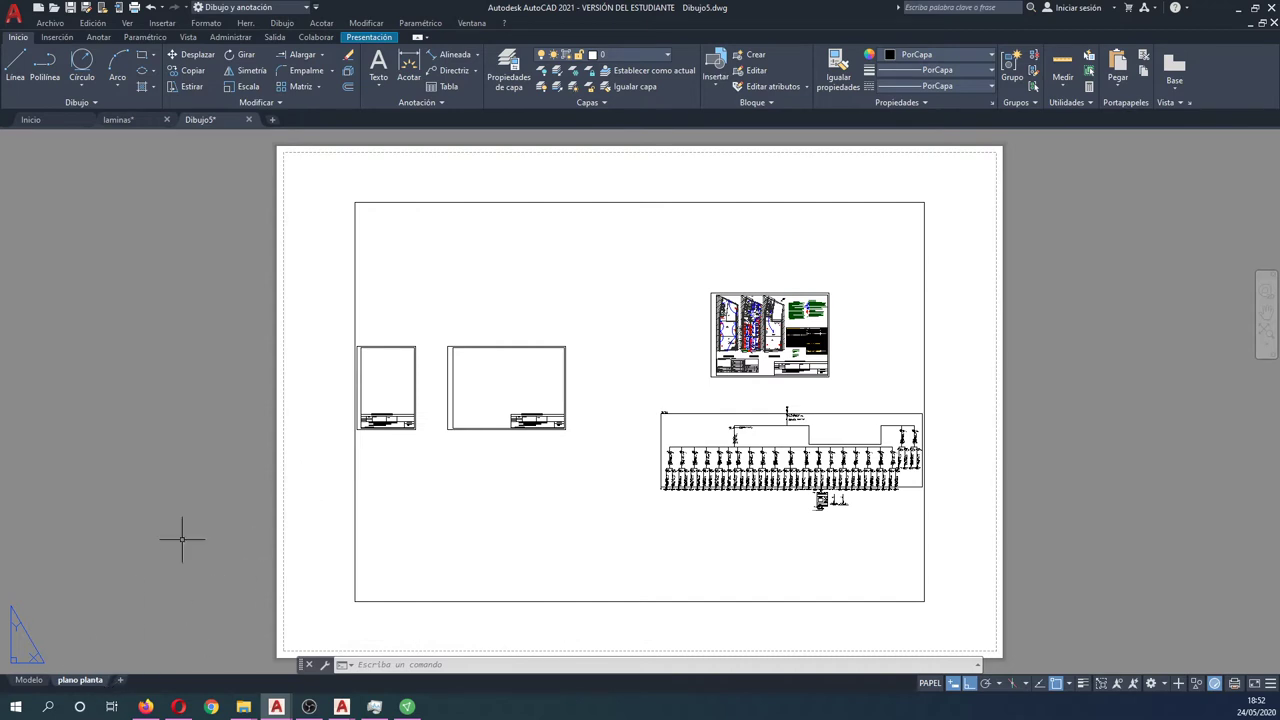
Create a new page setup named A3 for the plano planta layout
{"action": "right_click", "coordinate": [92, 684]}
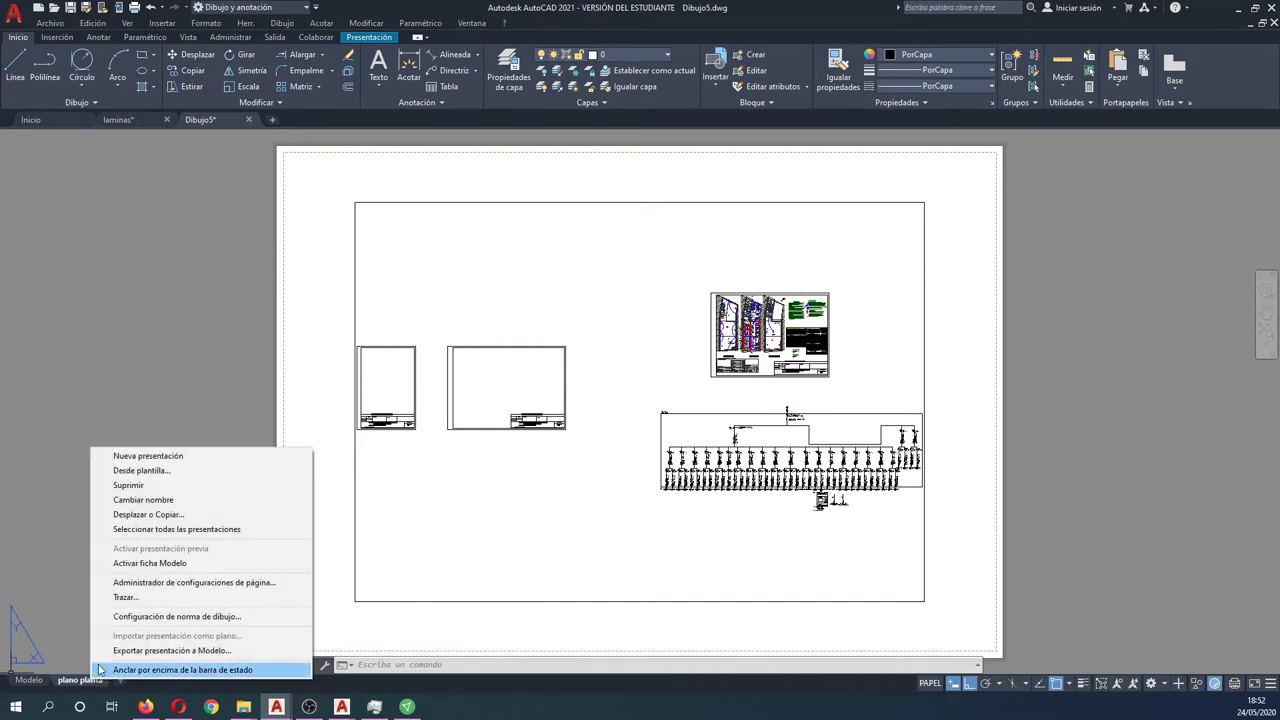
{"action": "left_click", "coordinate": [166, 583]}
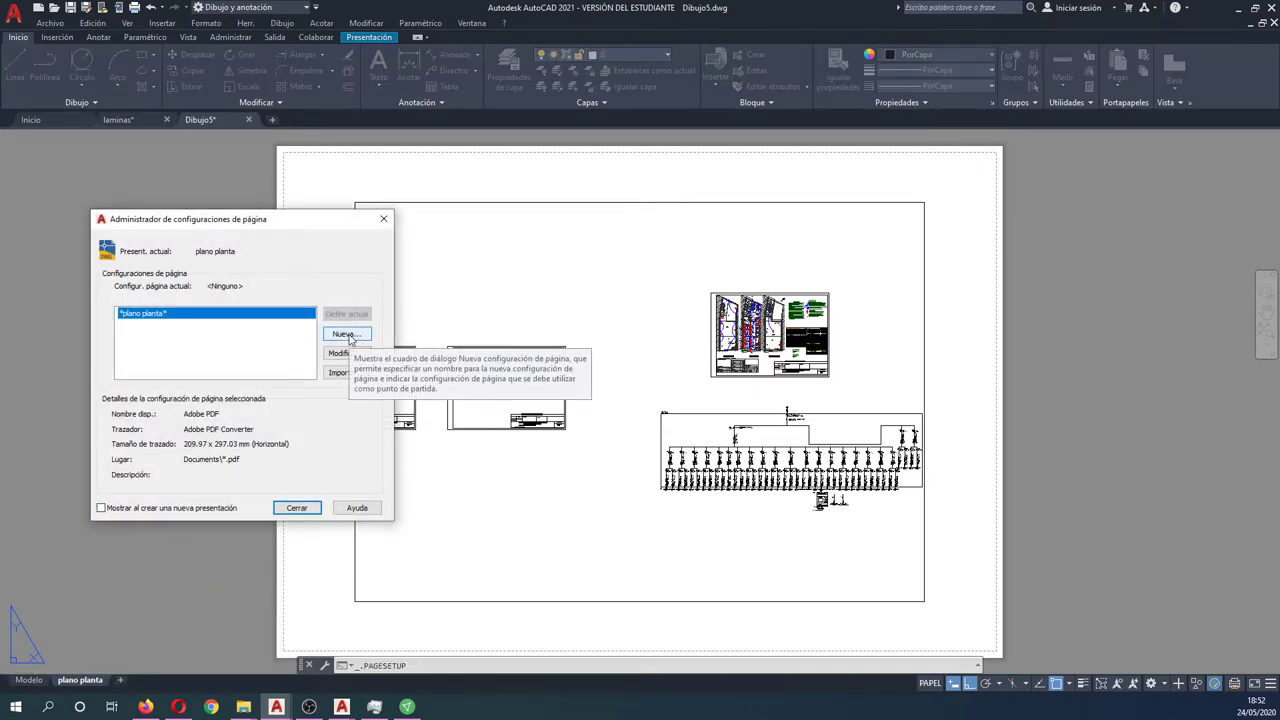
{"action": "left_click", "coordinate": [345, 334]}
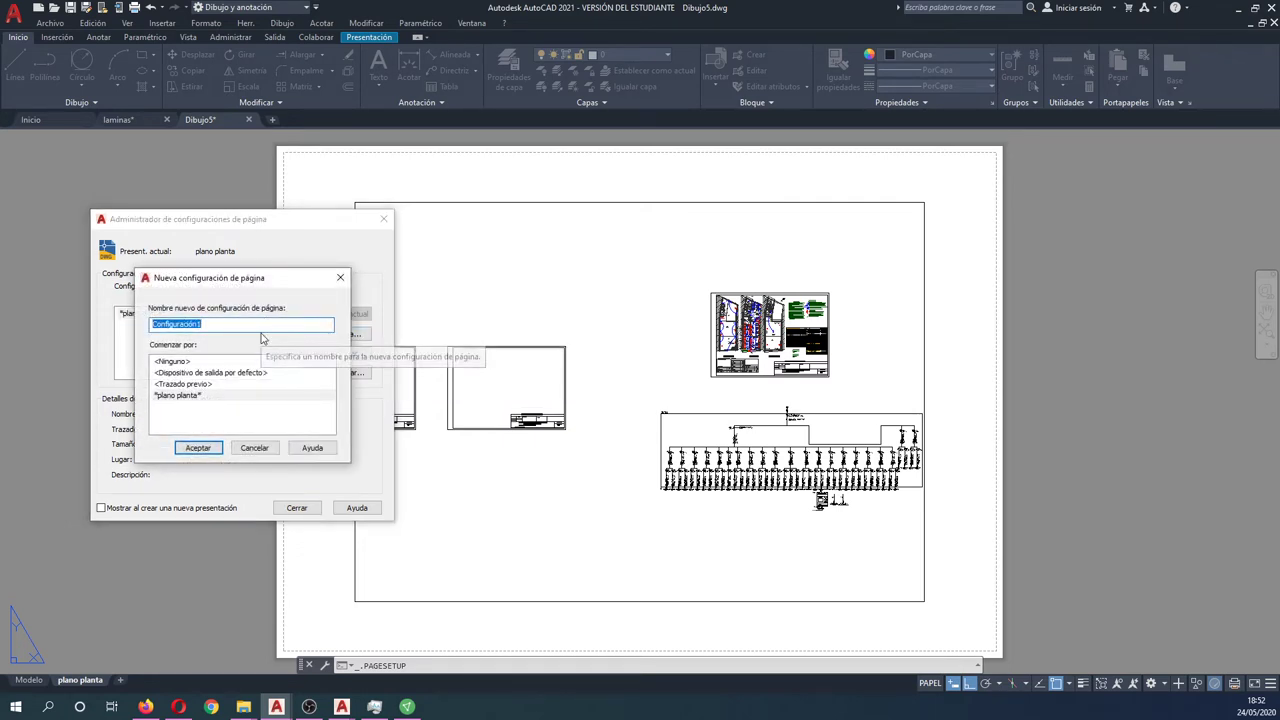
{"action": "type", "text": "A3"}
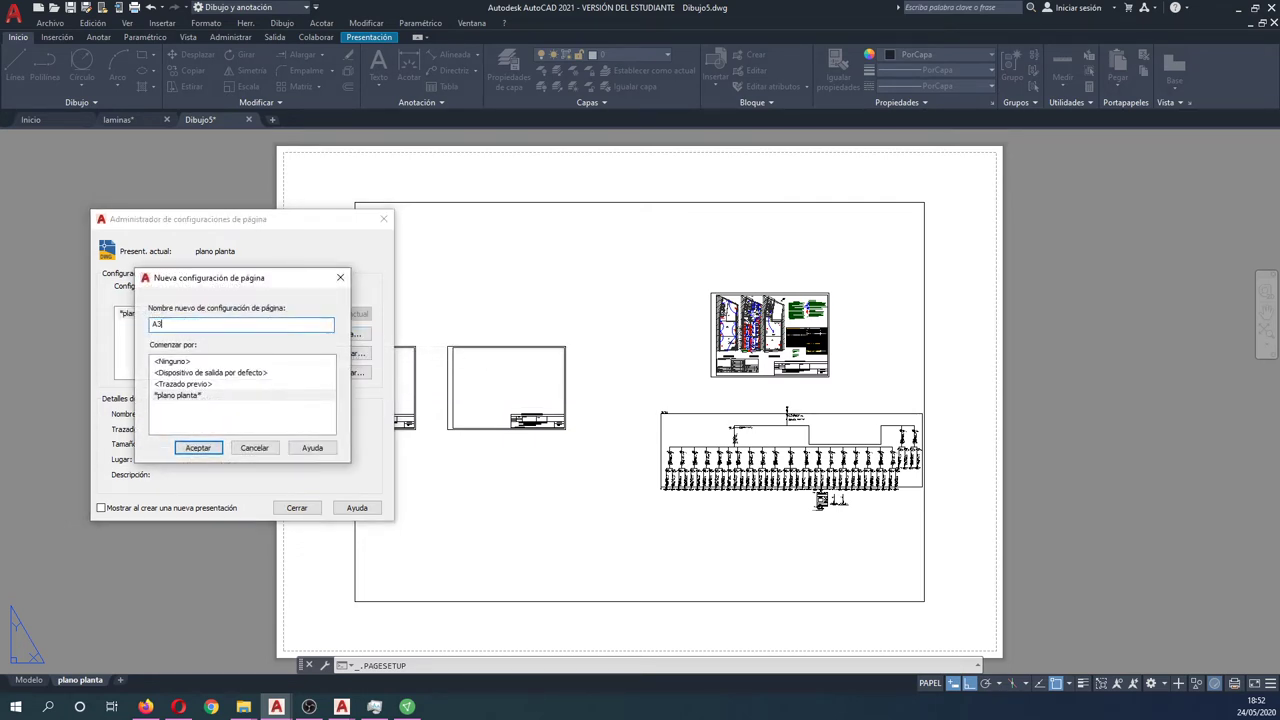
{"action": "left_click", "coordinate": [198, 448]}
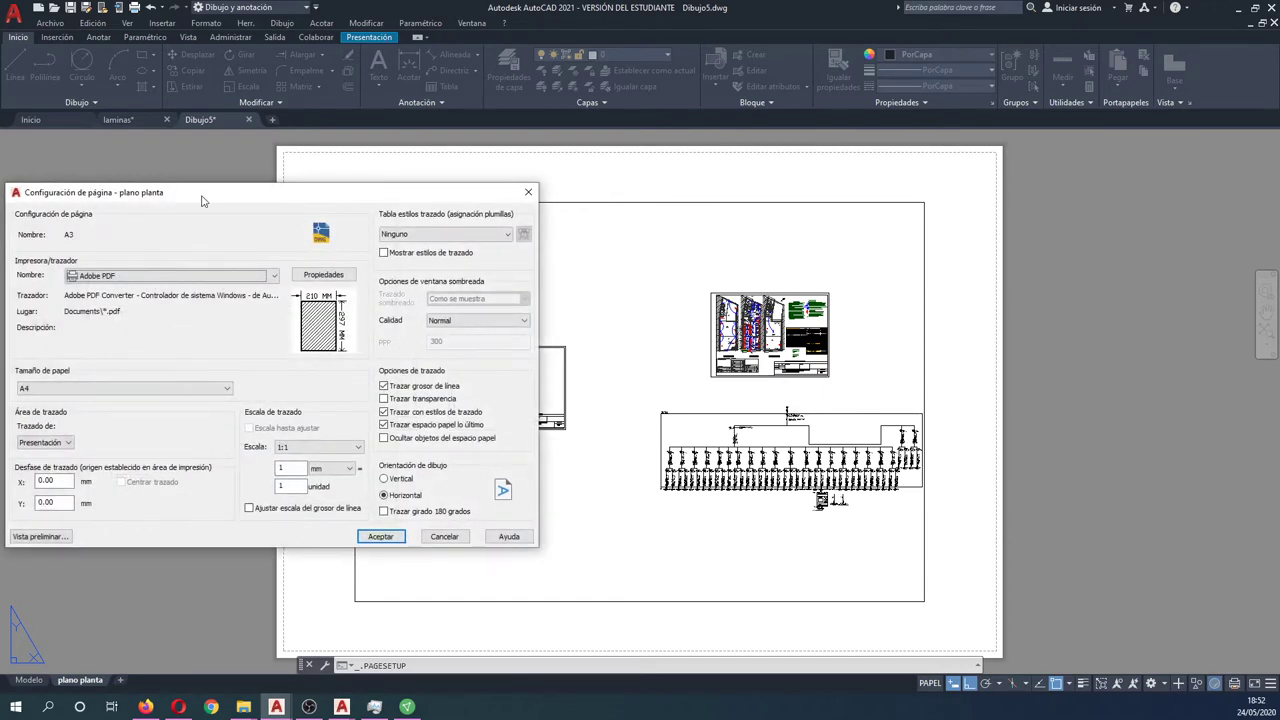
Set A3 as the paper size and make the A3 page setup current for the layout
{"action": "left_click_drag", "start_coordinate": [202, 200], "coordinate": [425, 190]}
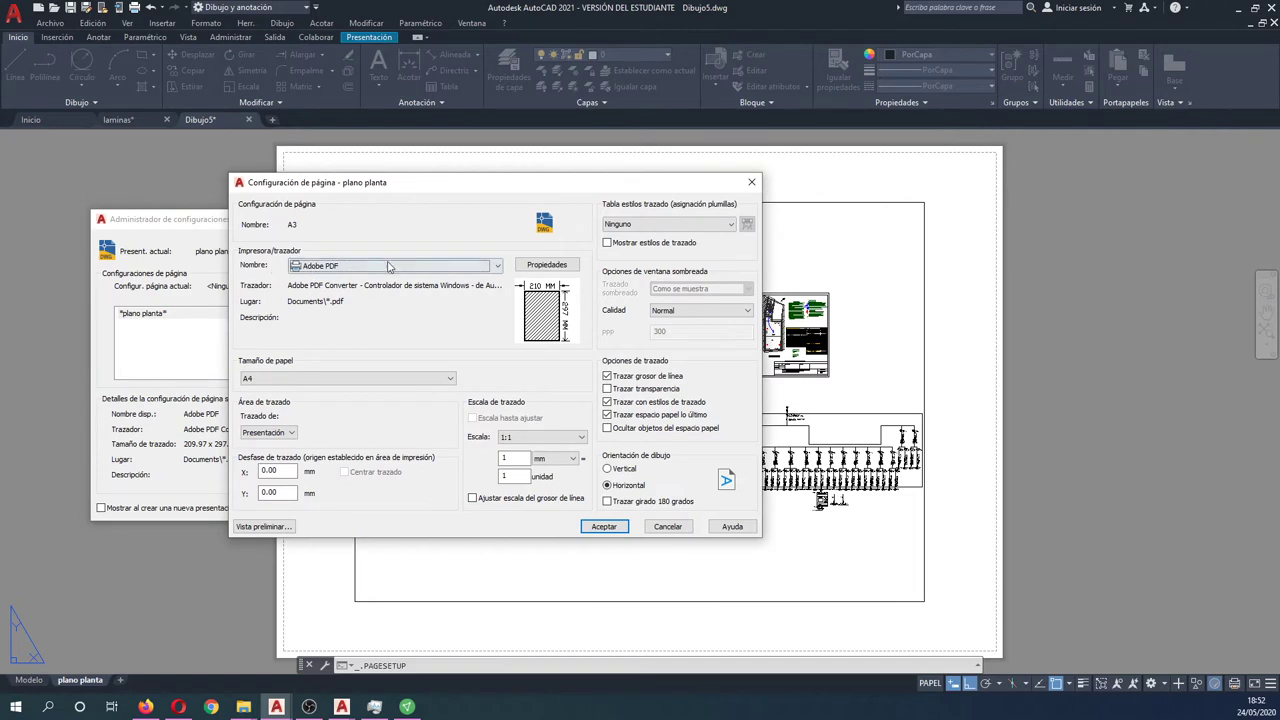
{"action": "left_click", "coordinate": [451, 379]}
{"action": "scroll", "coordinate": [290, 492], "scroll_direction": "down", "scroll_amount": 3}
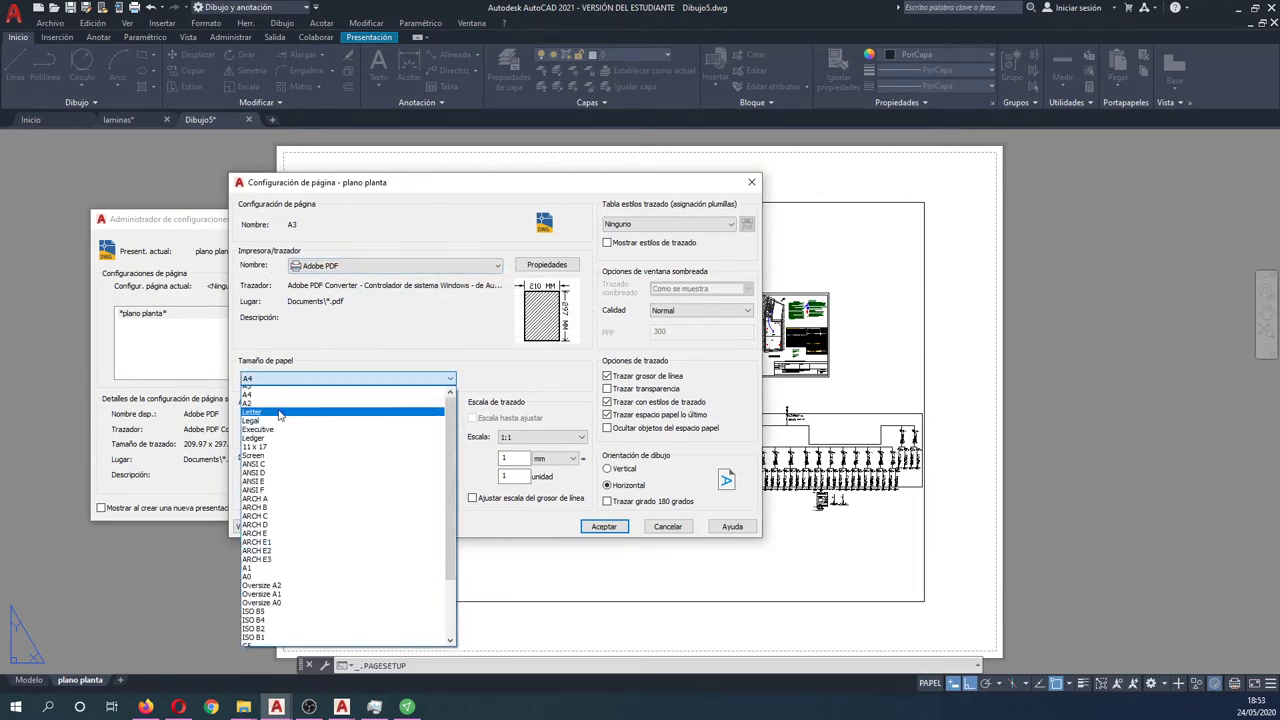
{"action": "scroll", "coordinate": [290, 492], "scroll_direction": "down", "scroll_amount": 3}
{"action": "left_click", "coordinate": [290, 397]}
{"action": "type", "text": "0.1"}
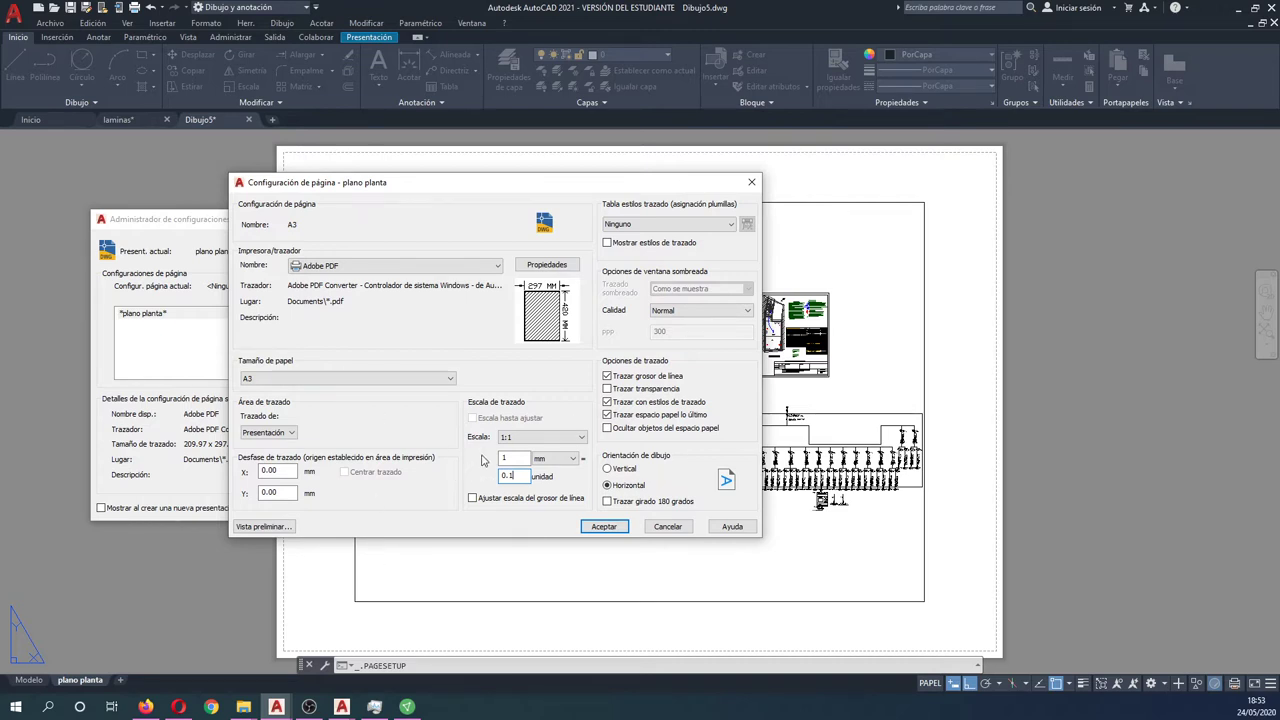
{"action": "left_click", "coordinate": [605, 527]}
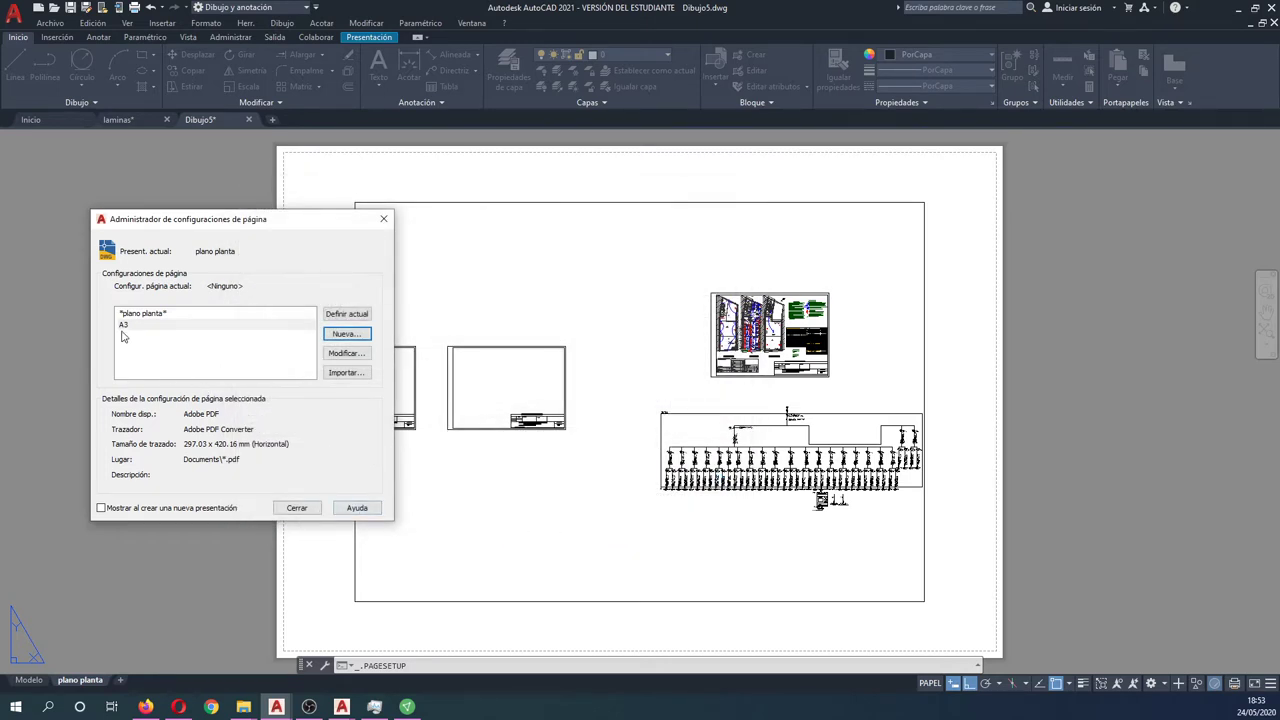
{"action": "double_click", "coordinate": [123, 327]}
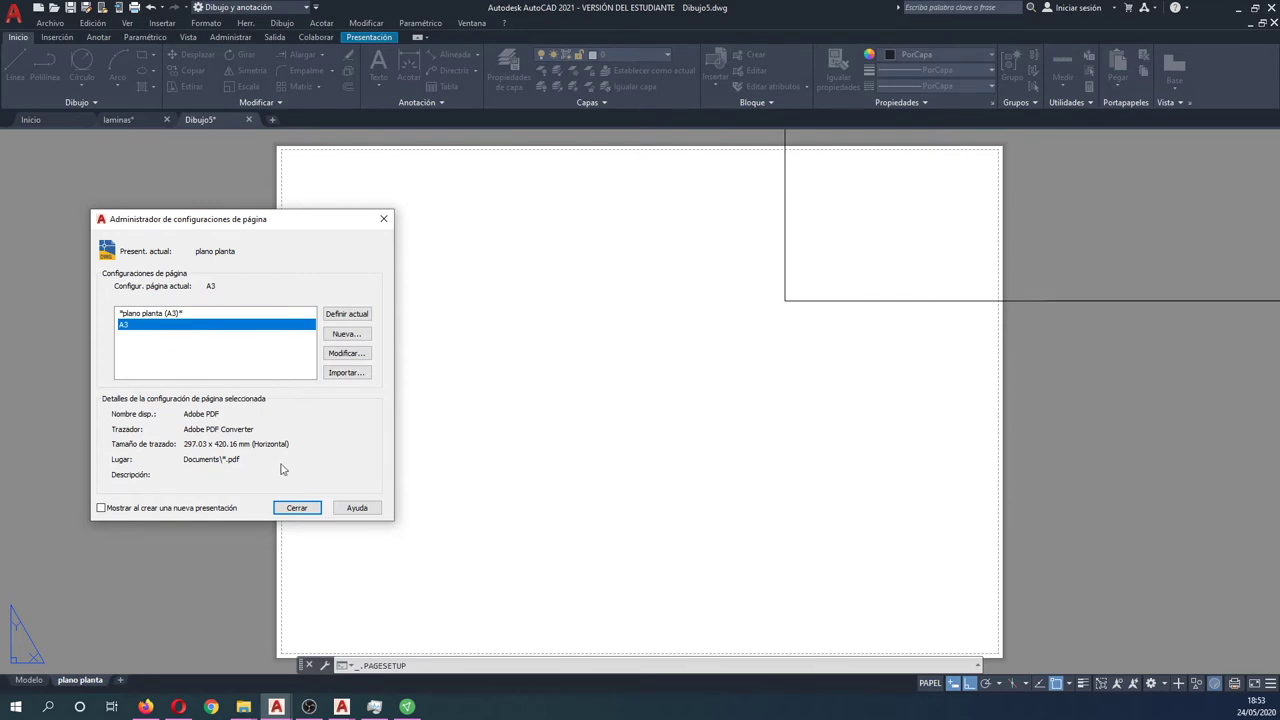
{"action": "left_click", "coordinate": [297, 510]}
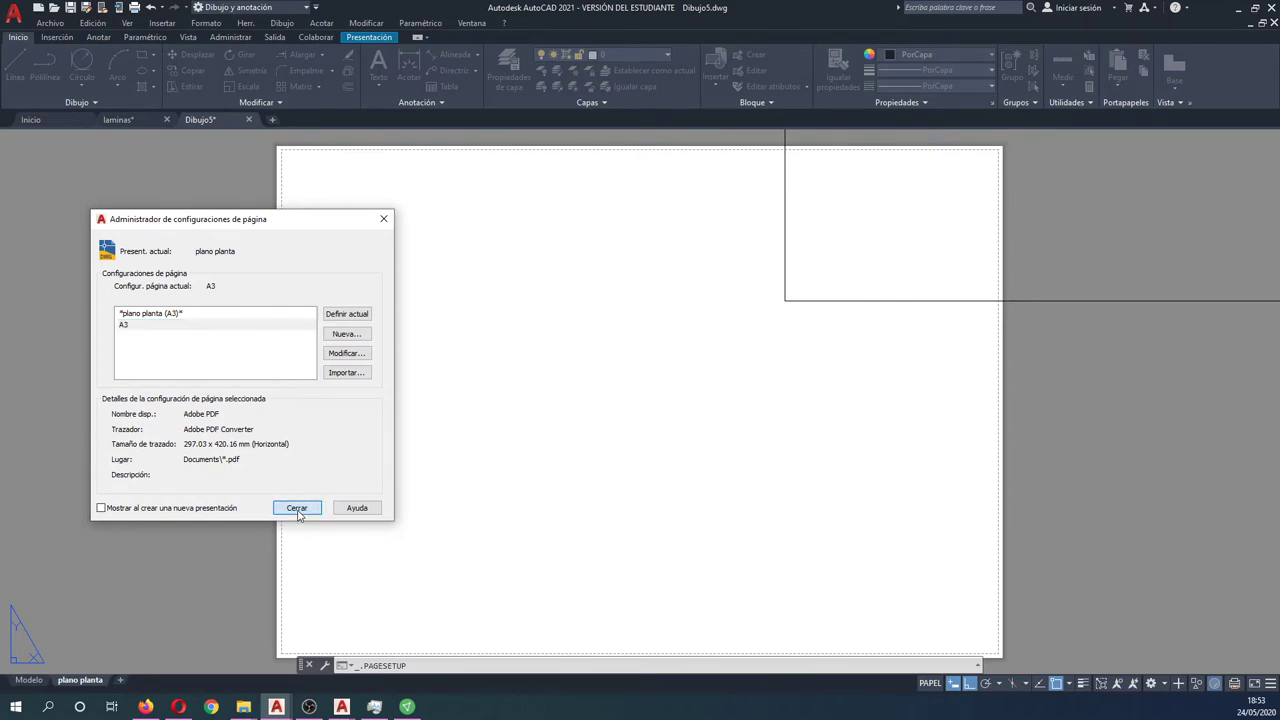
{"action": "scroll", "coordinate": [286, 503], "scroll_direction": "down", "scroll_amount": 5}
{"action": "scroll", "coordinate": [240, 474], "scroll_direction": "down", "scroll_amount": 2}
Delete the old viewport from the plano planta sheet and zoom to extents
{"action": "scroll", "coordinate": [284, 460], "scroll_direction": "down", "scroll_amount": 2}
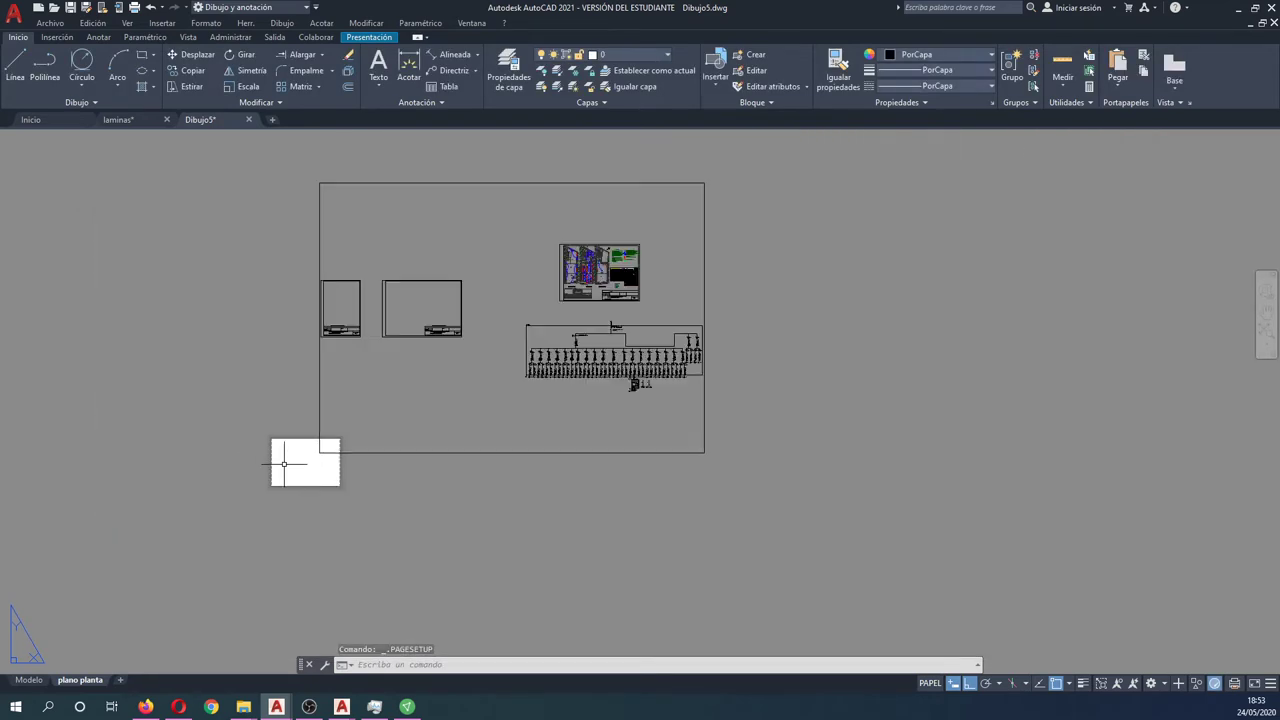
{"action": "scroll", "coordinate": [275, 452], "scroll_direction": "down", "scroll_amount": 2}
{"action": "left_click", "coordinate": [276, 241]}
{"action": "left_click", "coordinate": [568, 463]}
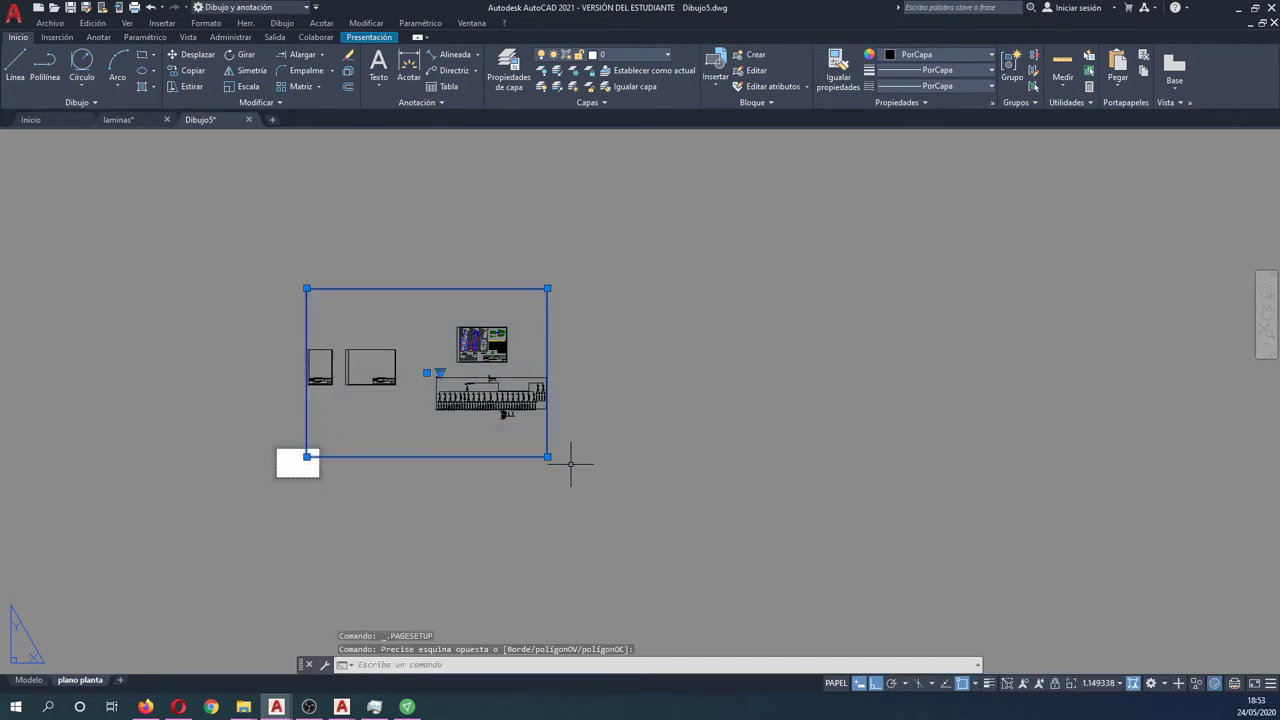
{"action": "key", "text": "Delete"}
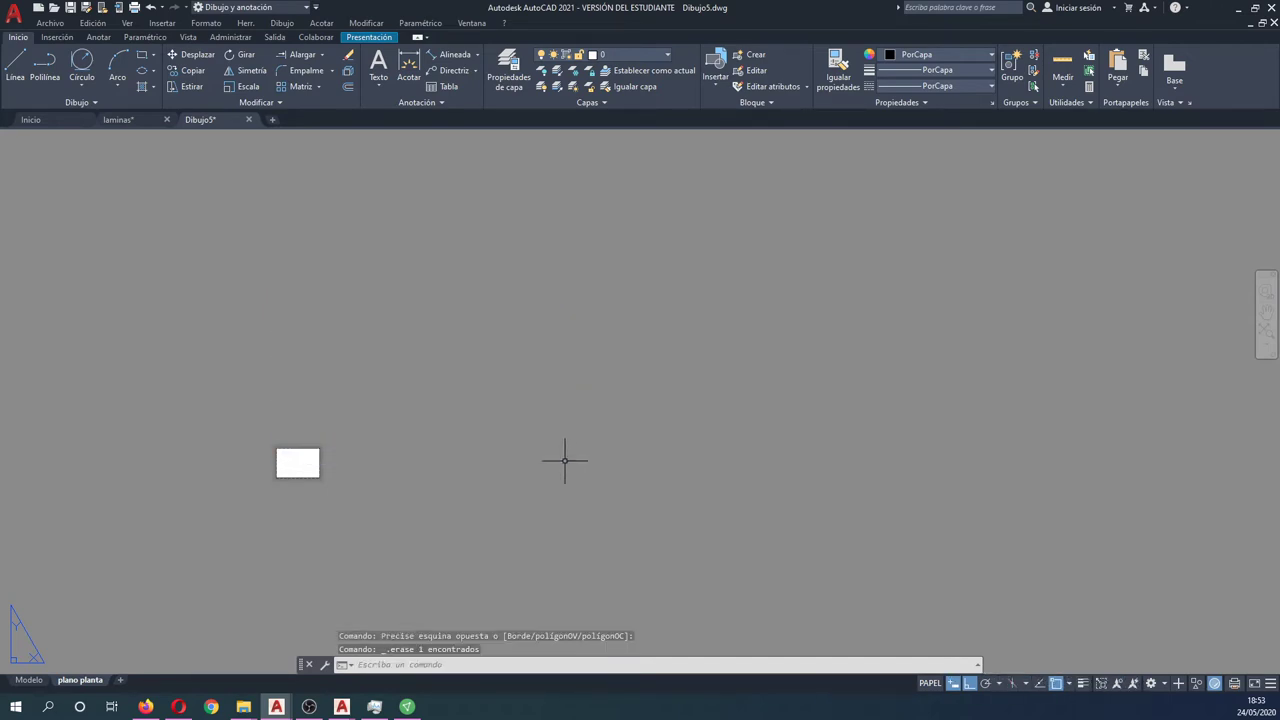
{"action": "type", "text": "z"}
{"action": "key", "text": "Return"}
{"action": "type", "text": "e"}
{"action": "key", "text": "Return"}
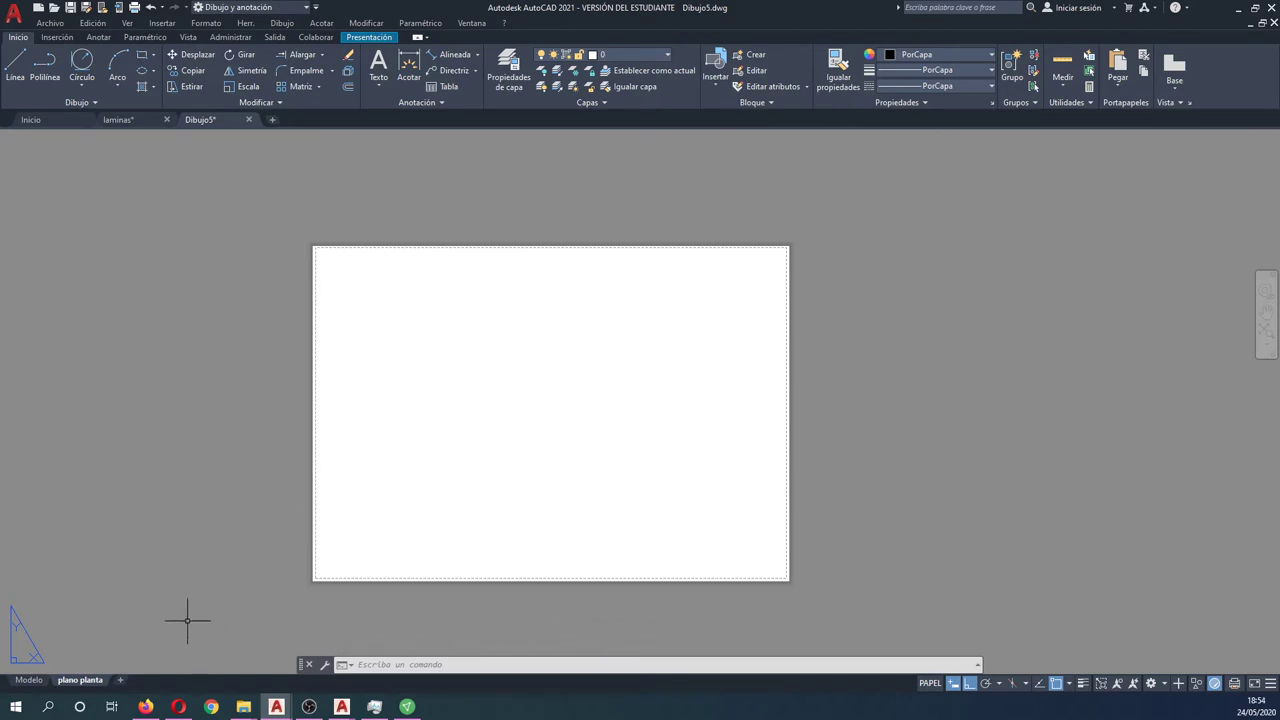
Copy the right title-block frame from model space and paste it onto the plano planta sheet
{"action": "left_click", "coordinate": [38, 682]}
{"action": "left_click", "coordinate": [239, 273]}
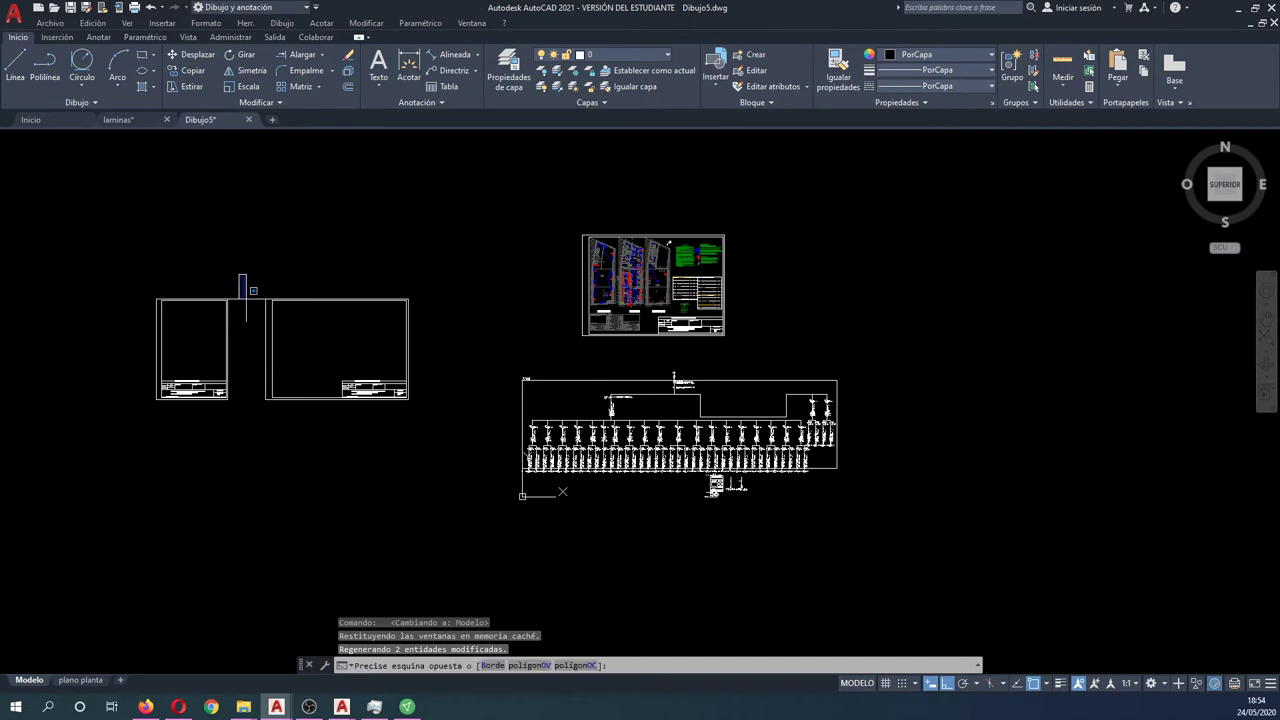
{"action": "left_click", "coordinate": [438, 444]}
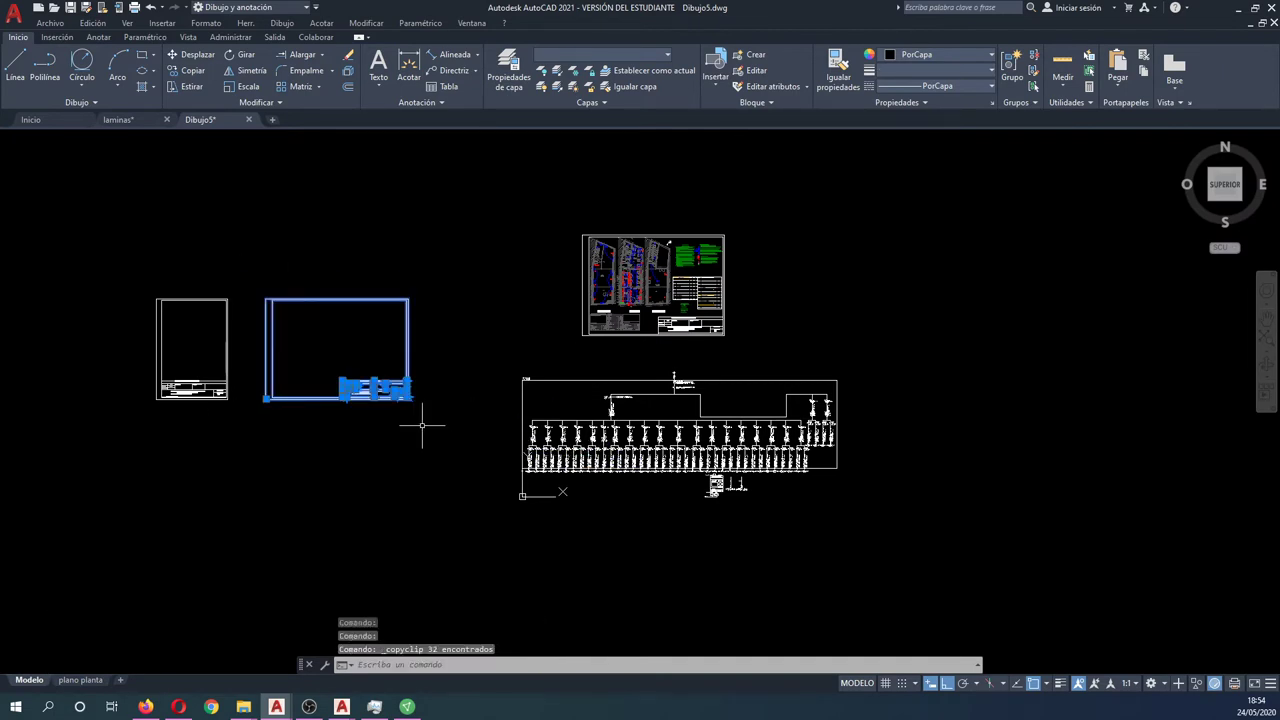
{"action": "left_click", "coordinate": [80, 680]}
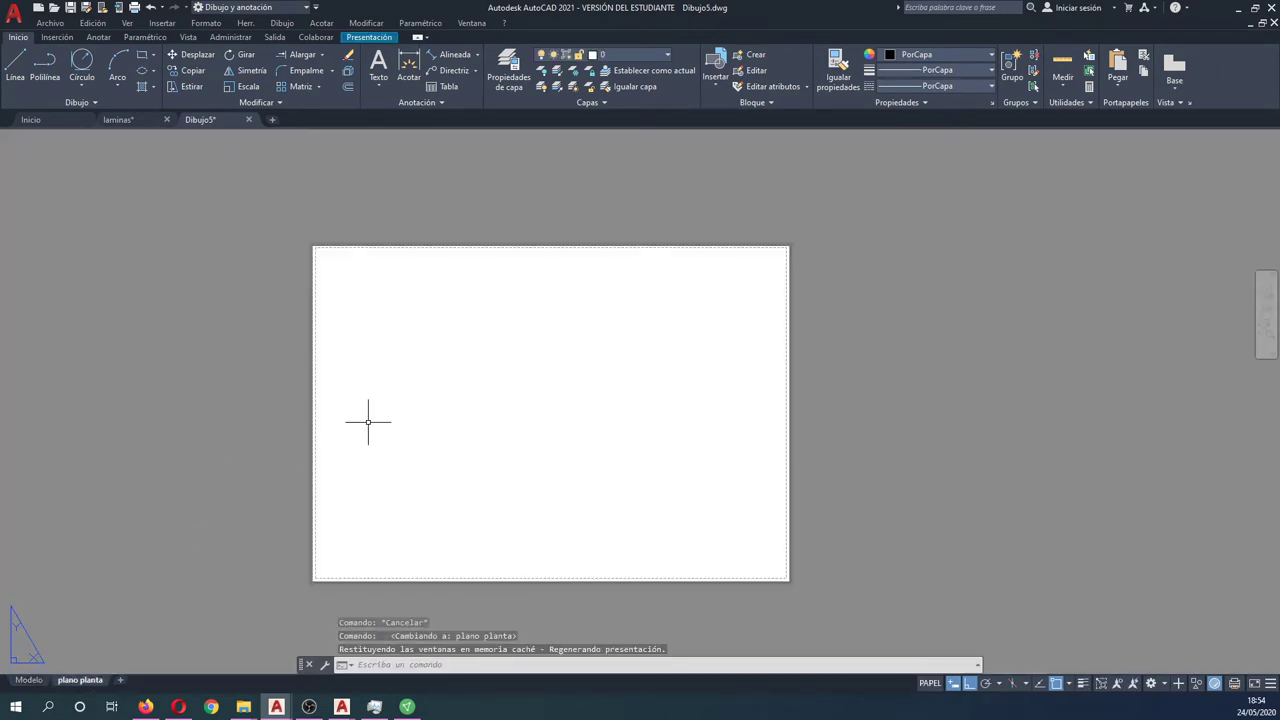
{"action": "key", "text": "ctrl+v"}
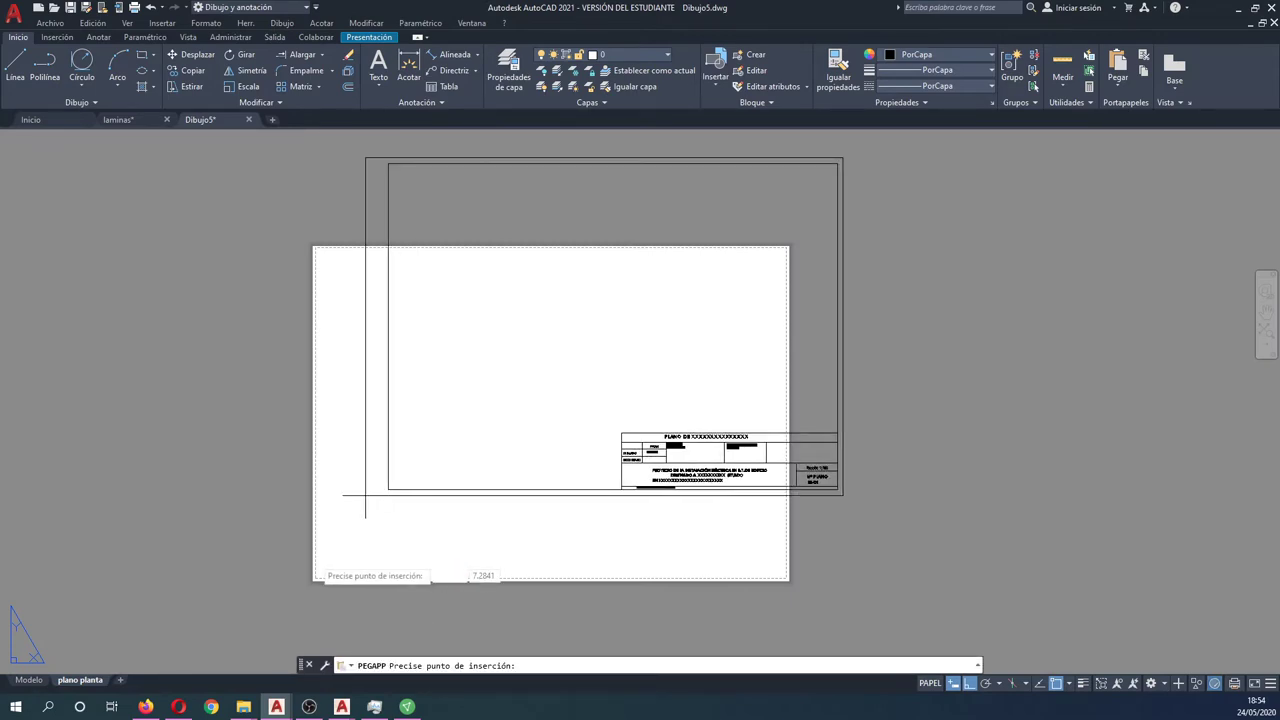
{"action": "left_click", "coordinate": [318, 577]}
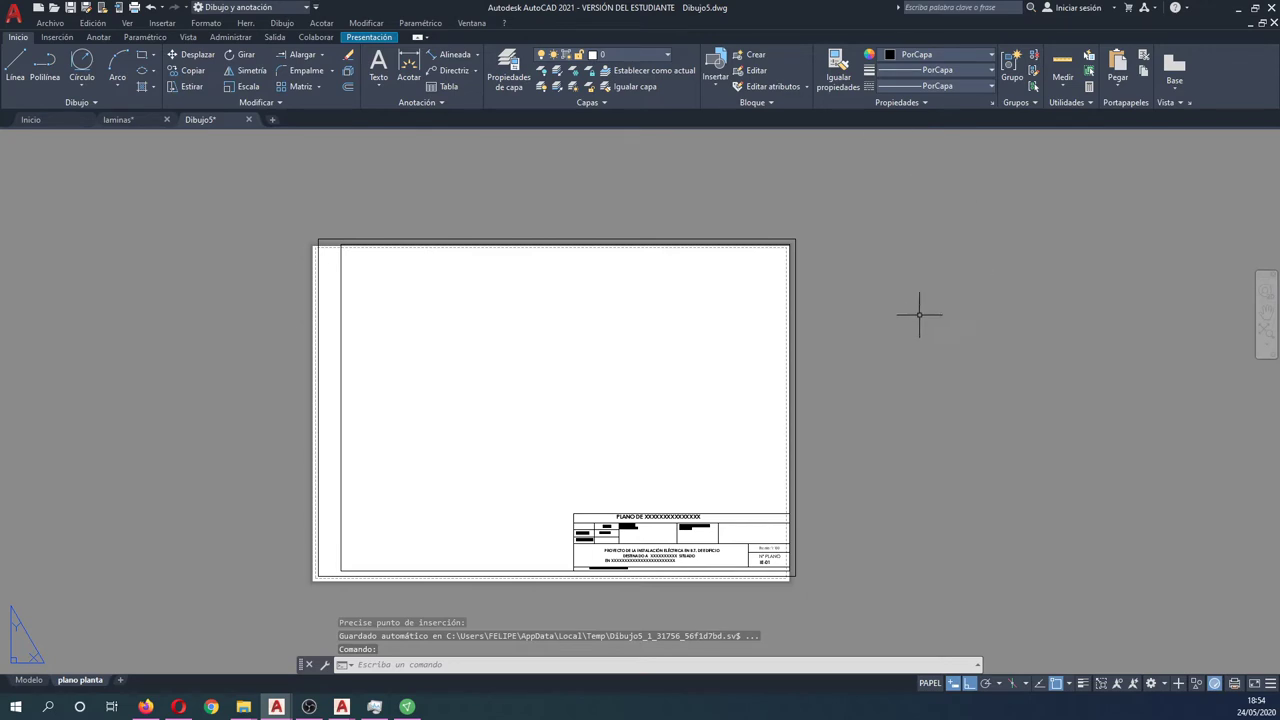
{"action": "type", "text": "d"}
Move the 32 pasted title-block objects by their lower-left corner toward the sheet corner
{"action": "key", "text": "Return"}
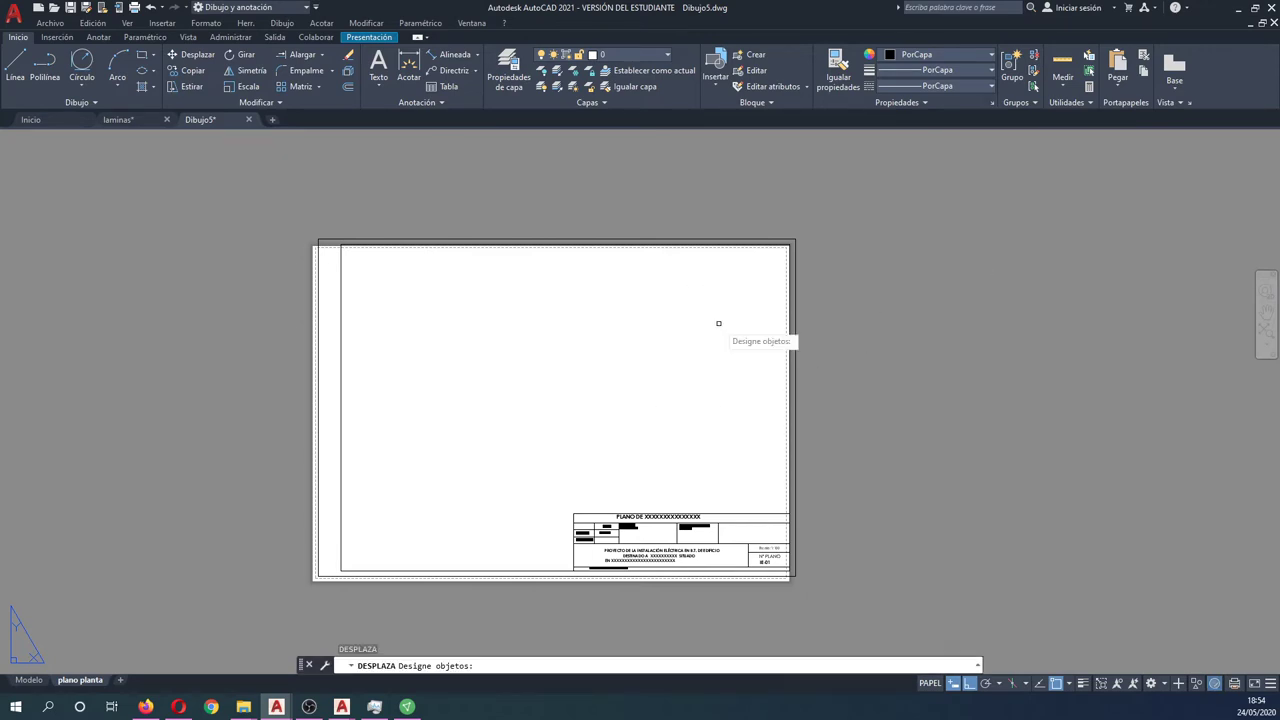
{"action": "type", "text": "p"}
{"action": "key", "text": "Return"}
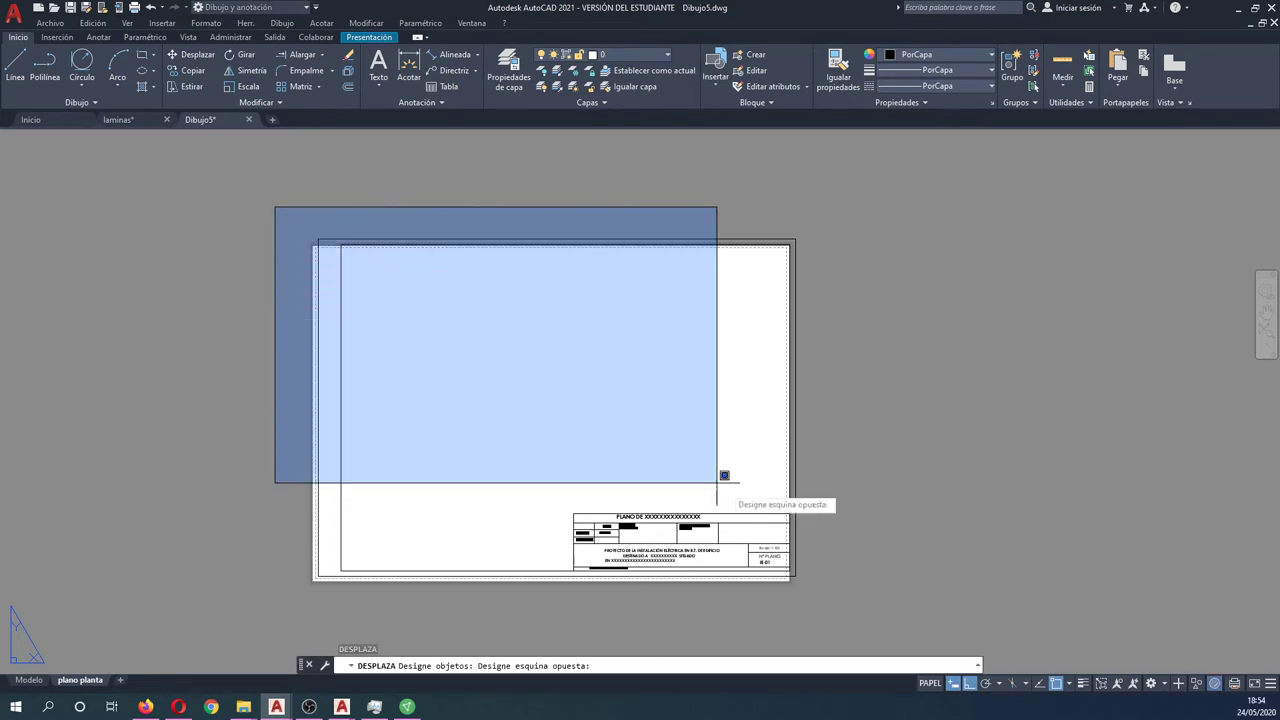
{"action": "left_click_drag", "start_coordinate": [274, 206], "coordinate": [908, 616]}
{"action": "key", "text": "Return"}
{"action": "scroll", "coordinate": [310, 580], "scroll_direction": "up", "scroll_amount": 3}
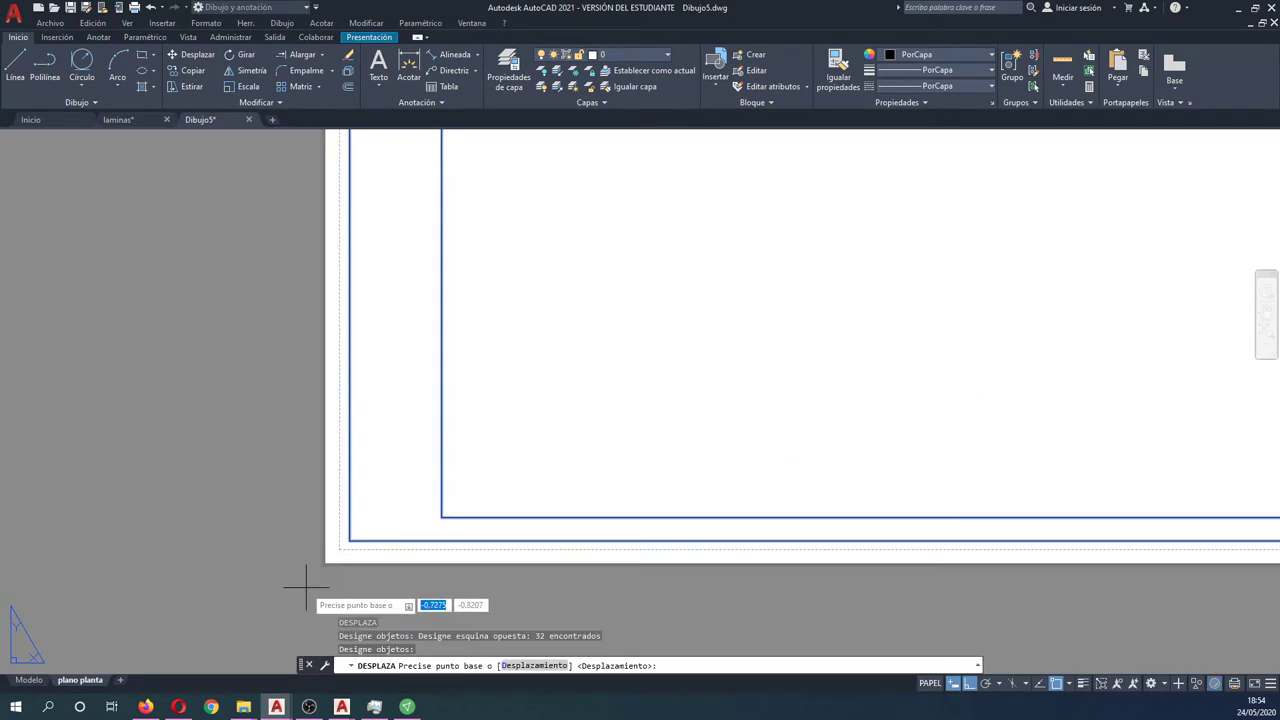
{"action": "scroll", "coordinate": [340, 560], "scroll_direction": "up", "scroll_amount": 2}
{"action": "scroll", "coordinate": [330, 535], "scroll_direction": "up", "scroll_amount": 2}
{"action": "left_click", "coordinate": [331, 532]}
{"action": "scroll", "coordinate": [340, 545], "scroll_direction": "down", "scroll_amount": 2}
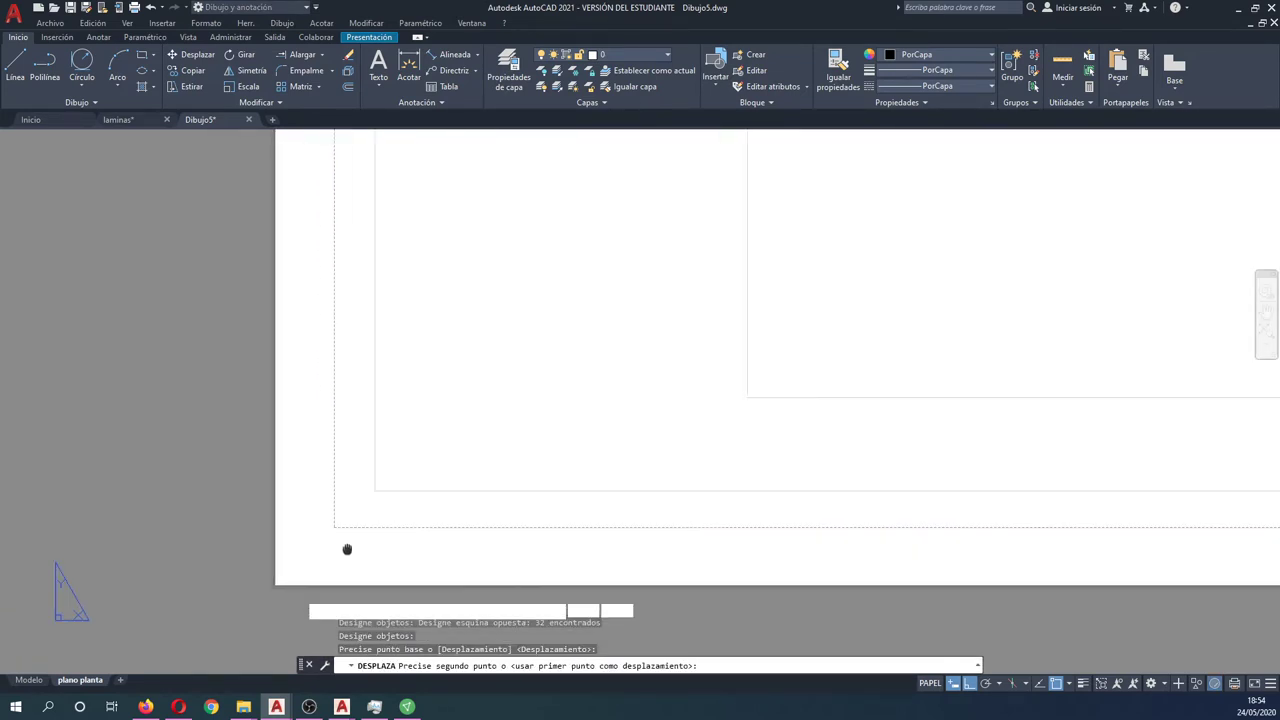
{"action": "scroll", "coordinate": [417, 457], "scroll_direction": "up", "scroll_amount": 1}
{"action": "scroll", "coordinate": [380, 471], "scroll_direction": "up", "scroll_amount": 2}
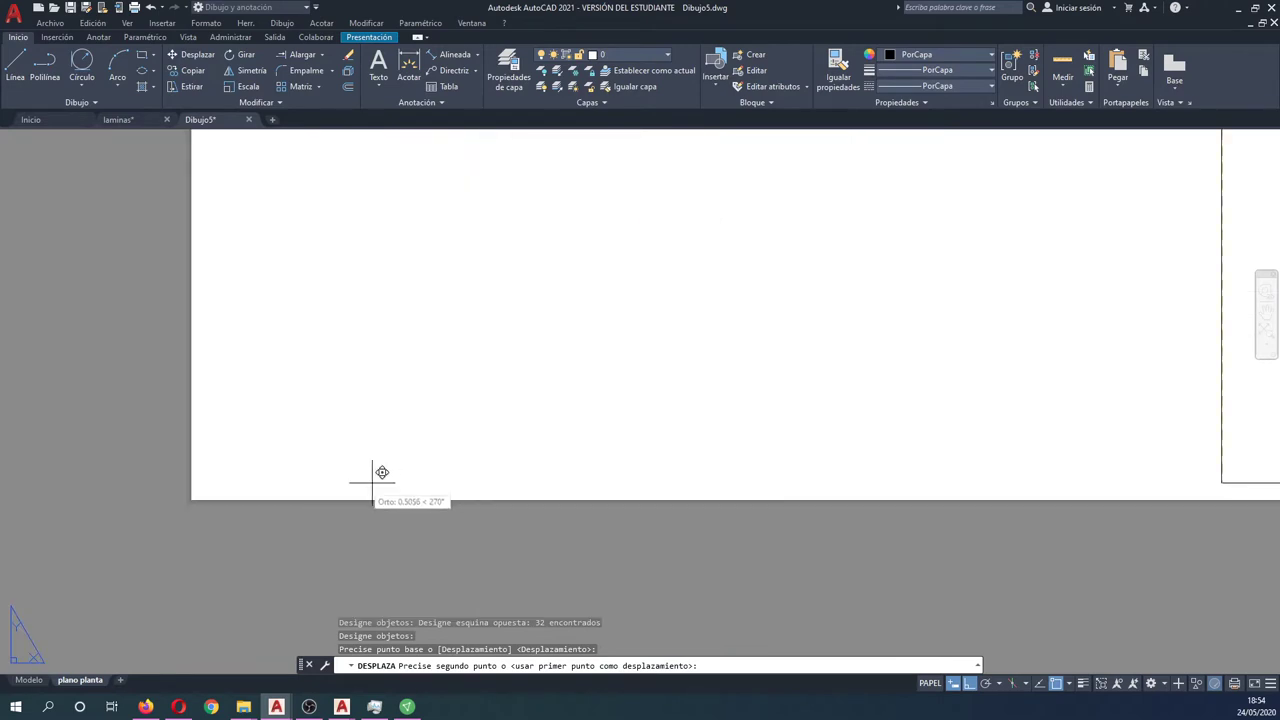
{"action": "left_click", "coordinate": [191, 497]}
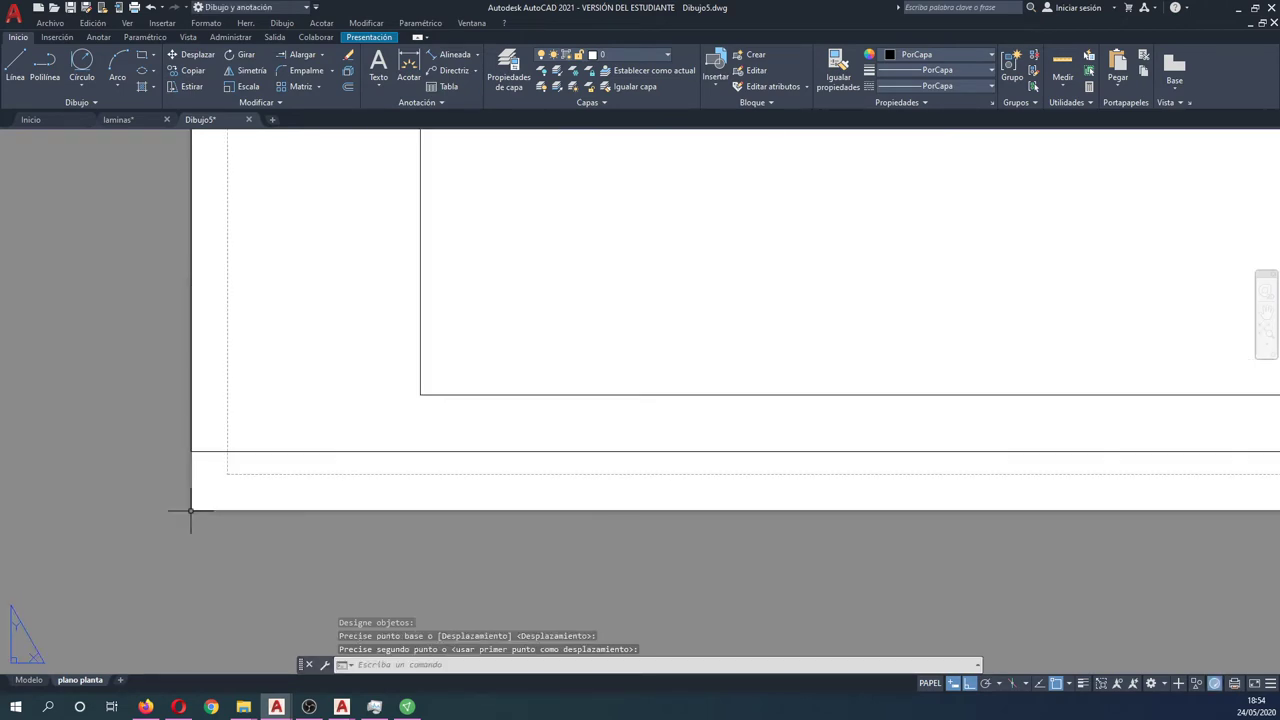
Move the same selection again, toggling Ortho, so the frame sits on the sheet's lower edge
{"action": "key", "text": "Return"}
{"action": "type", "text": "p"}
{"action": "key", "text": "Return"}
{"action": "key", "text": "Return"}
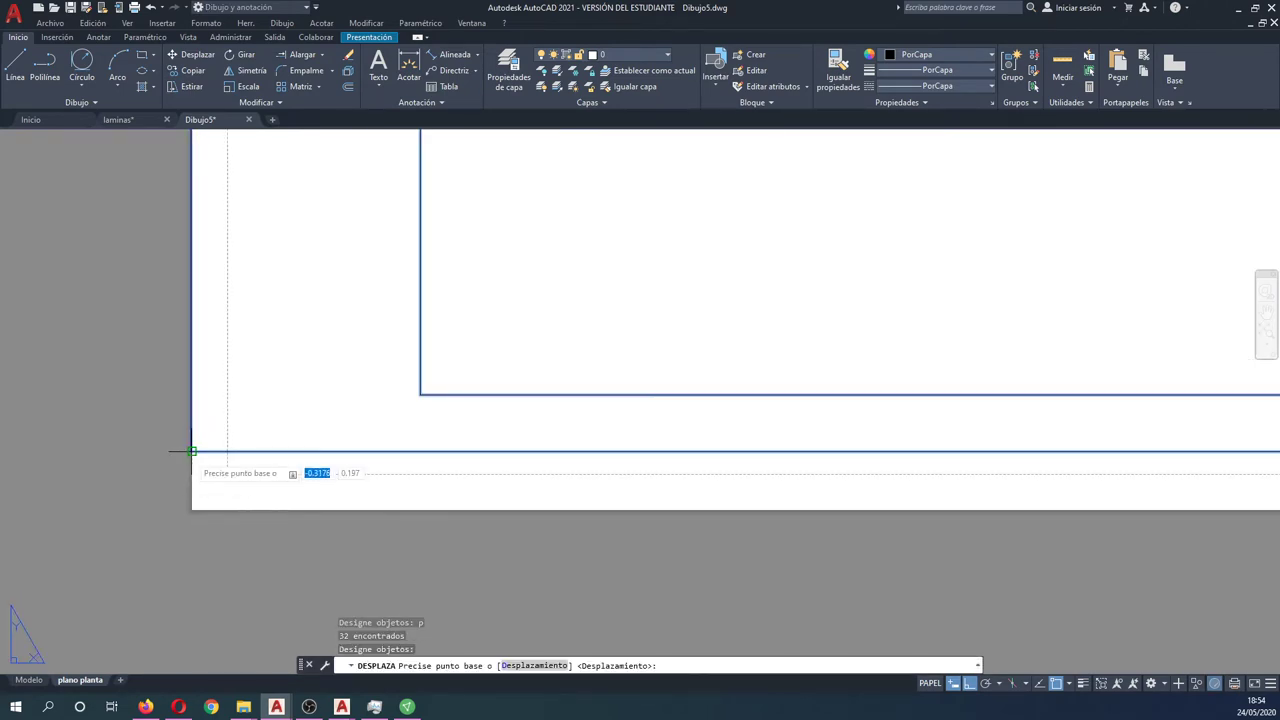
{"action": "key", "text": "F8"}
{"action": "scroll", "coordinate": [192, 451], "scroll_direction": "up", "scroll_amount": 2}
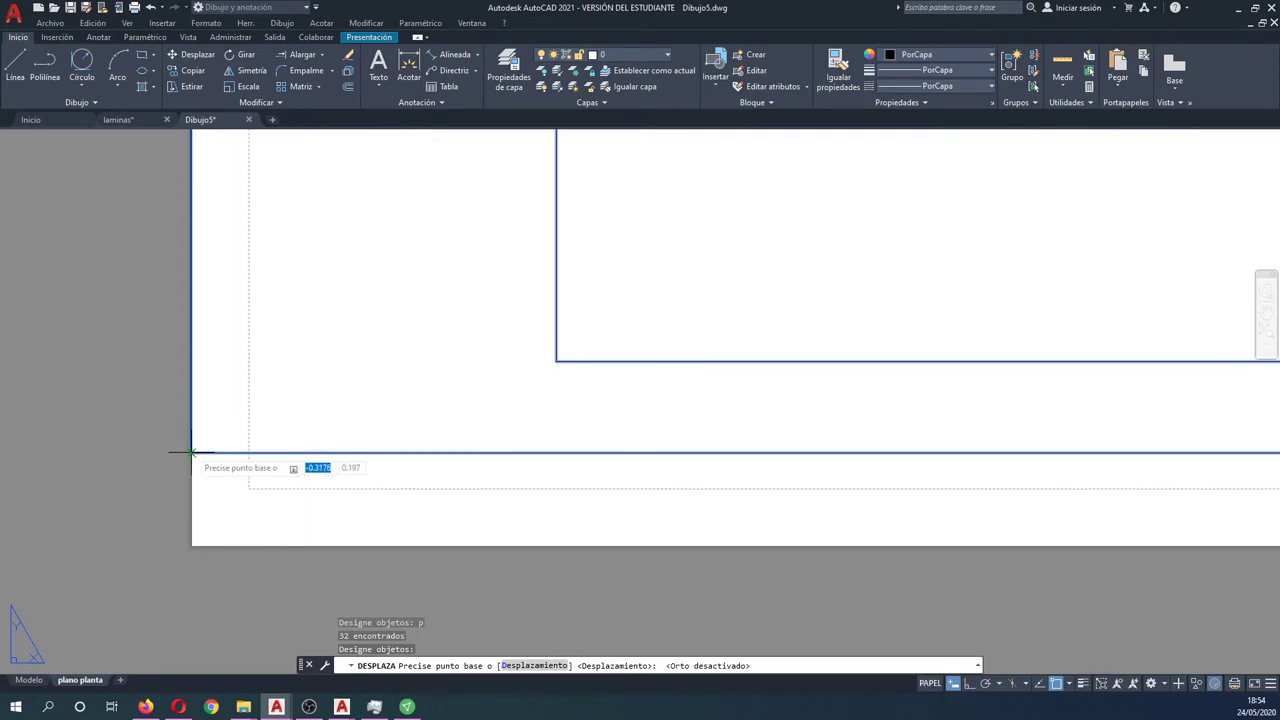
{"action": "left_click", "coordinate": [192, 451]}
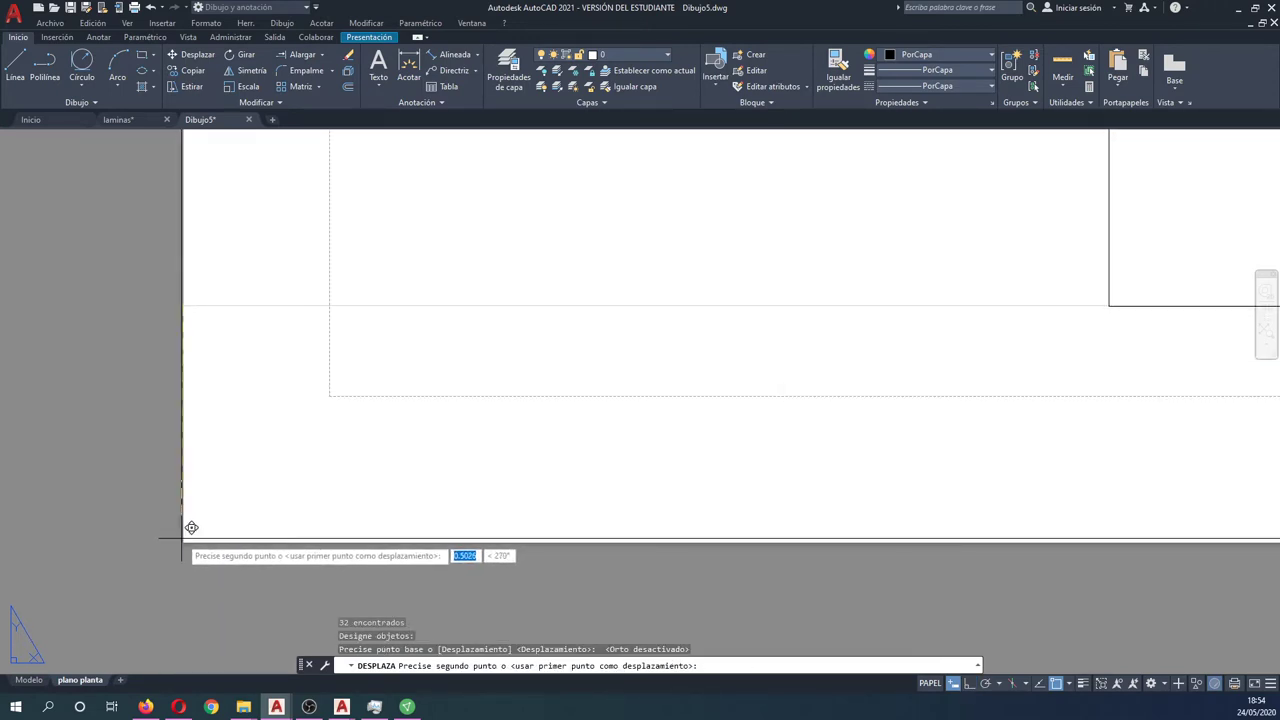
{"action": "key", "text": "F8"}
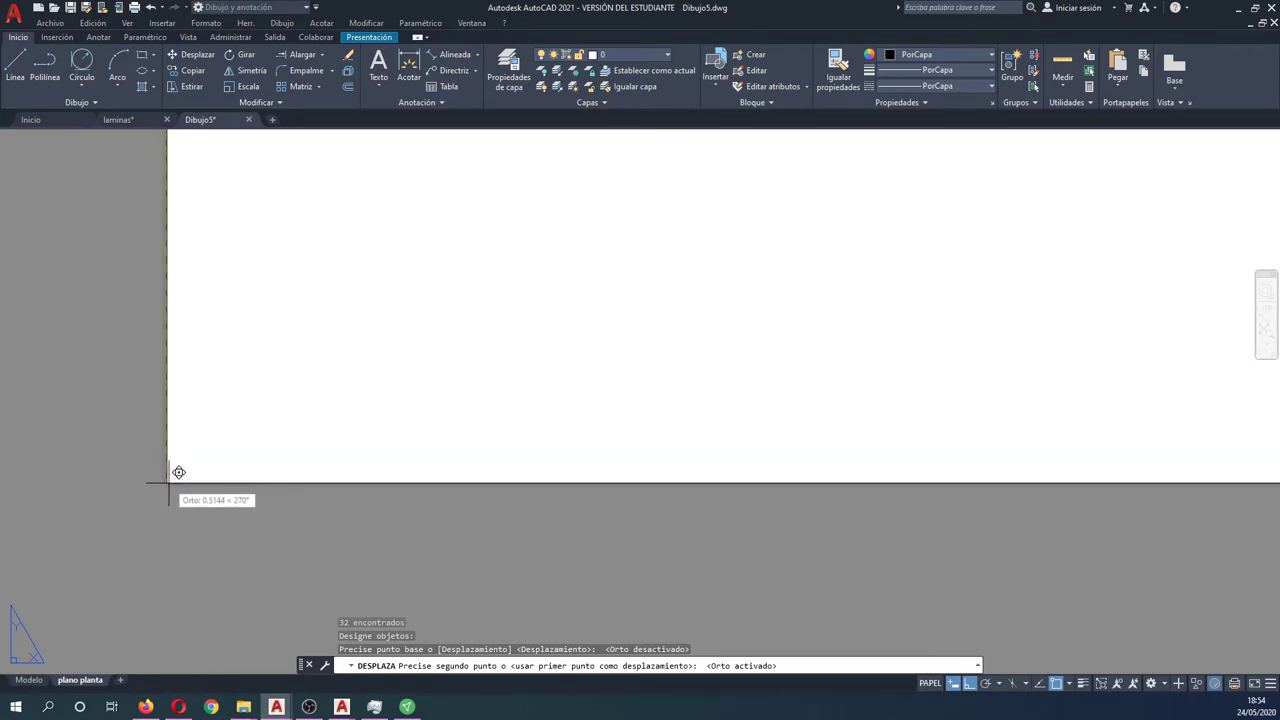
{"action": "left_click", "coordinate": [168, 482]}
{"action": "scroll", "coordinate": [171, 490], "scroll_direction": "down", "scroll_amount": 2}
{"action": "scroll", "coordinate": [171, 488], "scroll_direction": "down", "scroll_amount": 2}
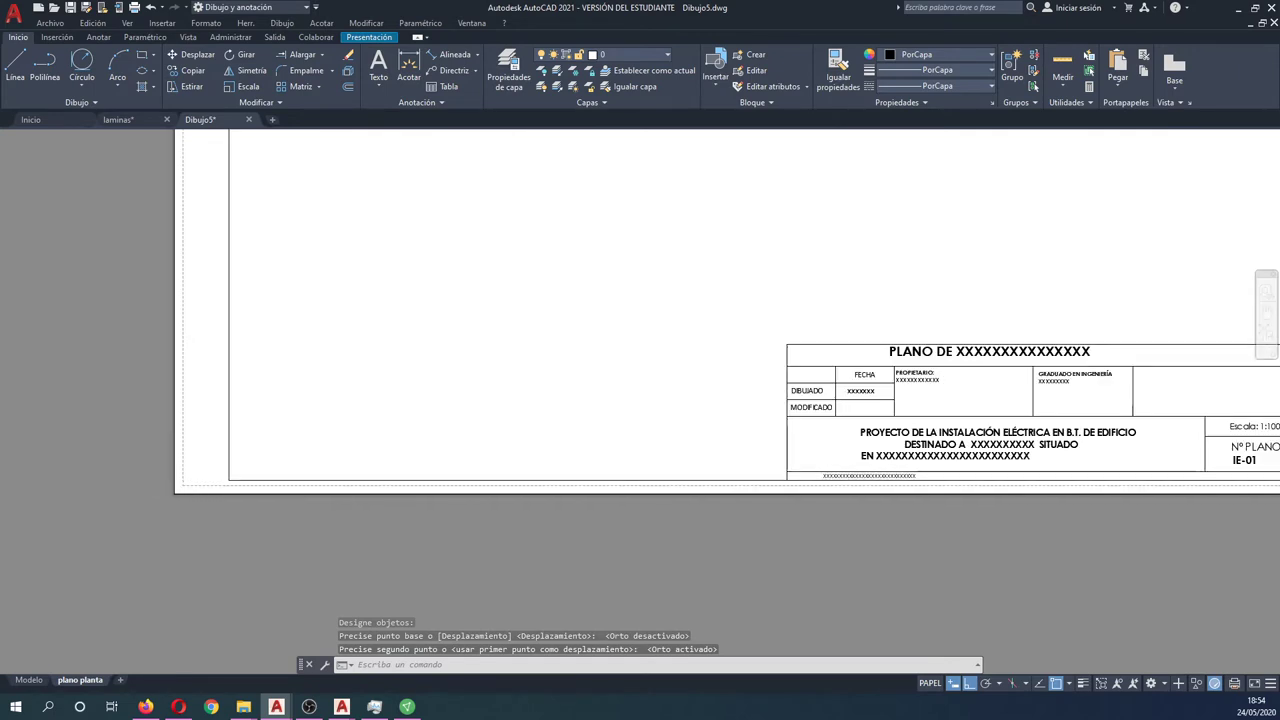
{"action": "scroll", "coordinate": [190, 475], "scroll_direction": "down", "scroll_amount": 3}
{"action": "scroll", "coordinate": [190, 462], "scroll_direction": "up", "scroll_amount": 2}
{"action": "middle_click_drag", "start_coordinate": [86, 443], "coordinate": [334, 540]}
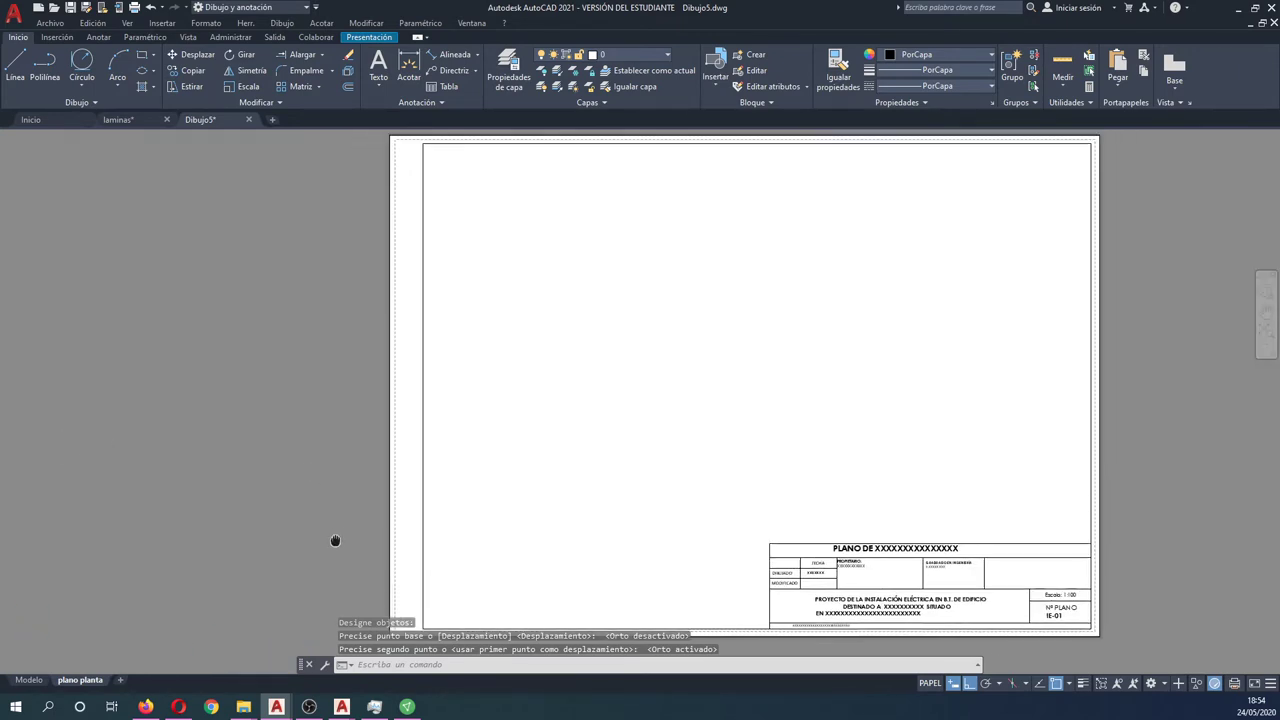
{"action": "scroll", "coordinate": [515, 380], "scroll_direction": "down", "scroll_amount": 2}
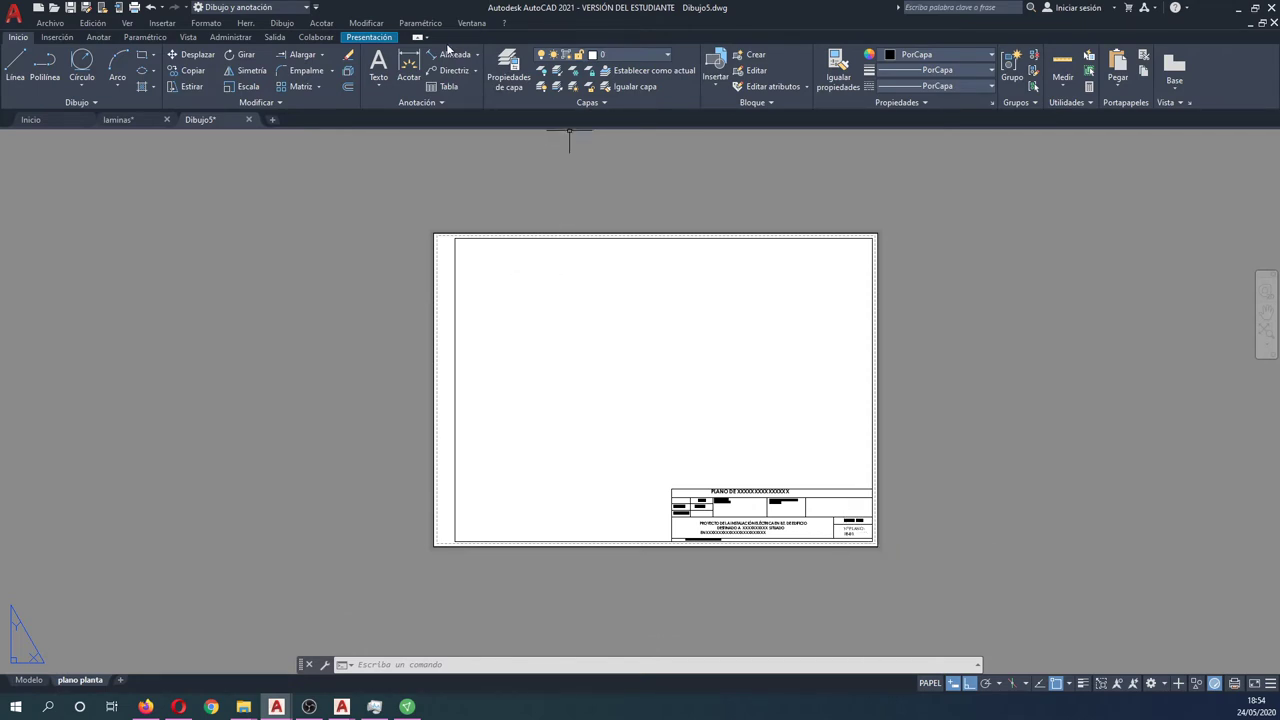
Draw a large rectangular viewport across the upper sheet and a small one in the lower-left title block
{"action": "left_click", "coordinate": [378, 40]}
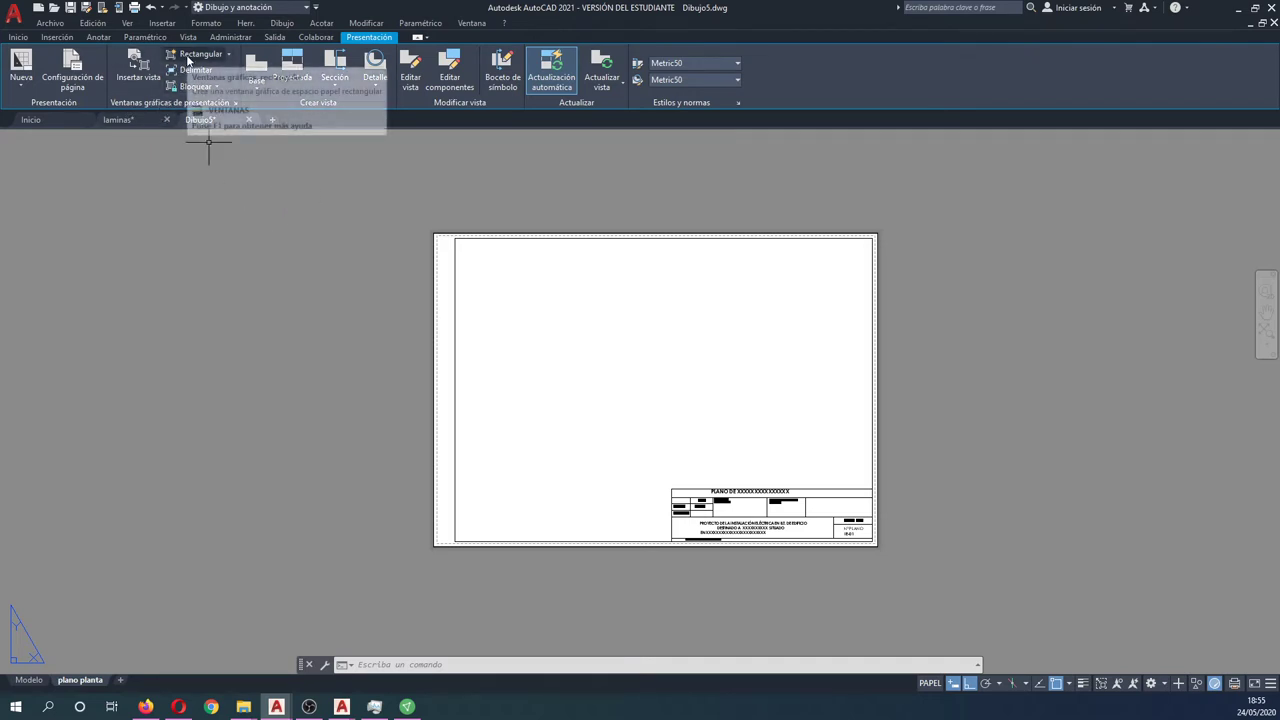
{"action": "left_click", "coordinate": [228, 55]}
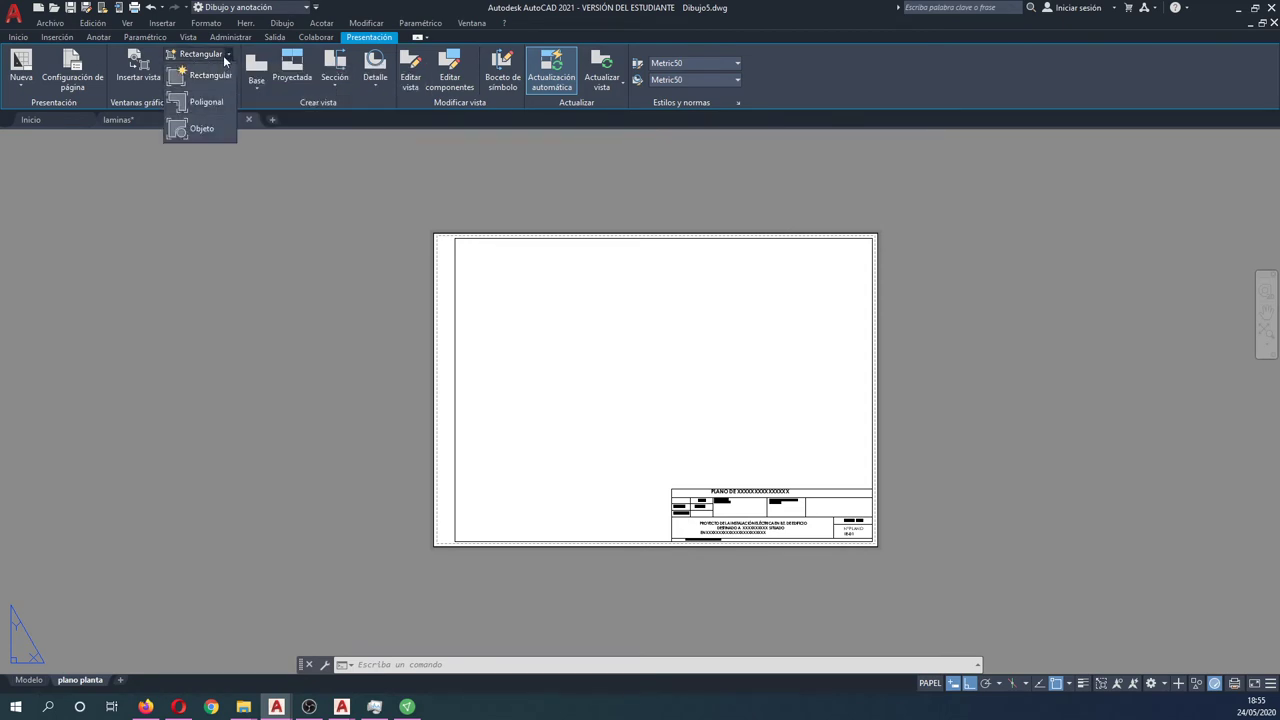
{"action": "left_click", "coordinate": [197, 55]}
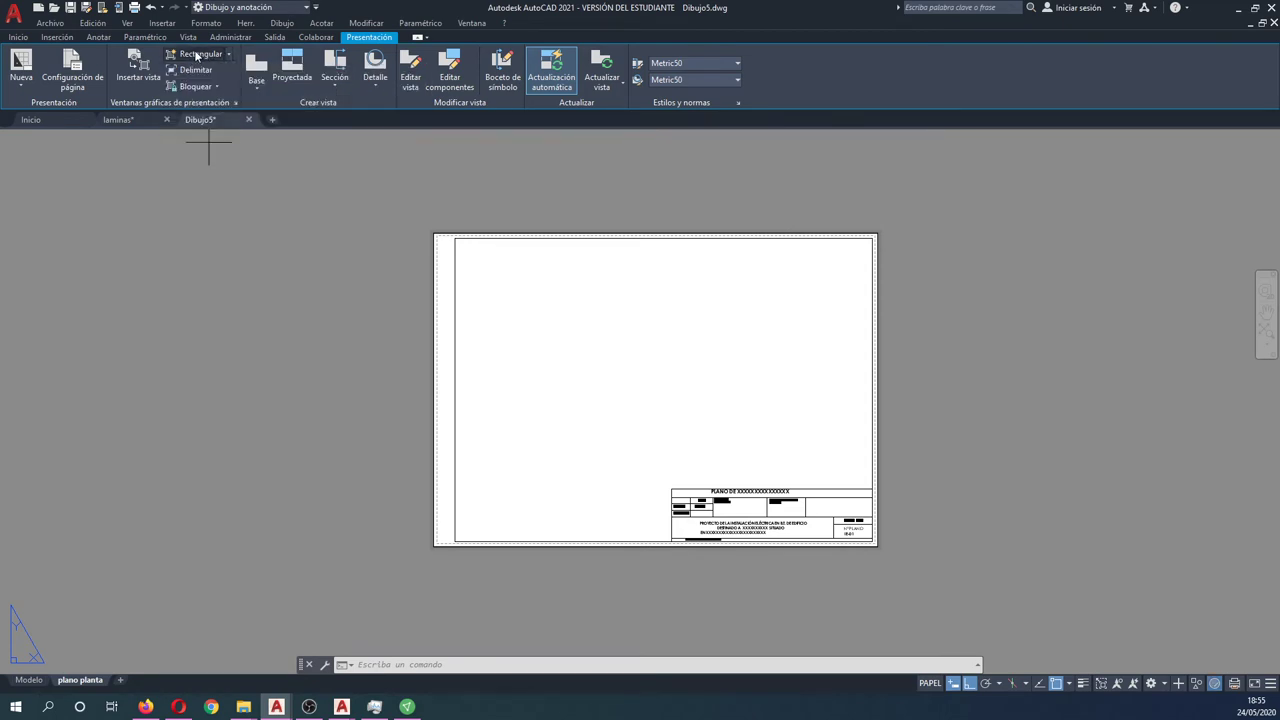
{"action": "left_click", "coordinate": [482, 260]}
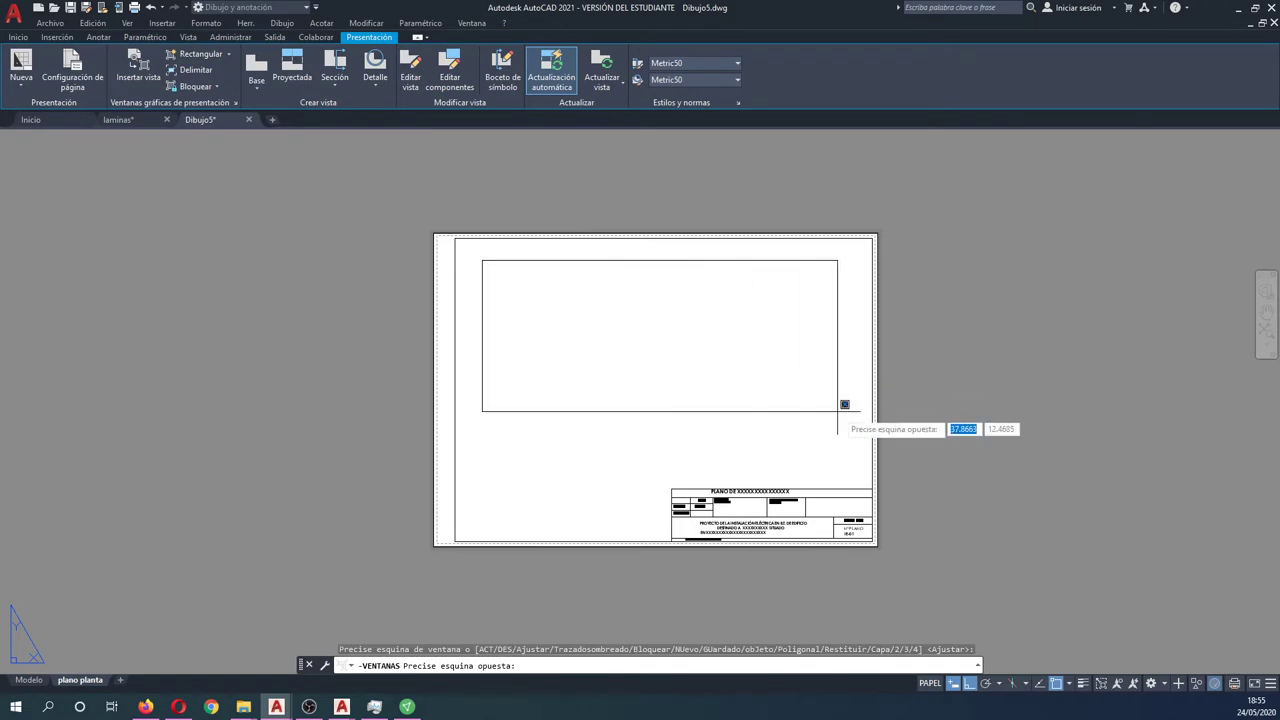
{"action": "left_click", "coordinate": [837, 411]}
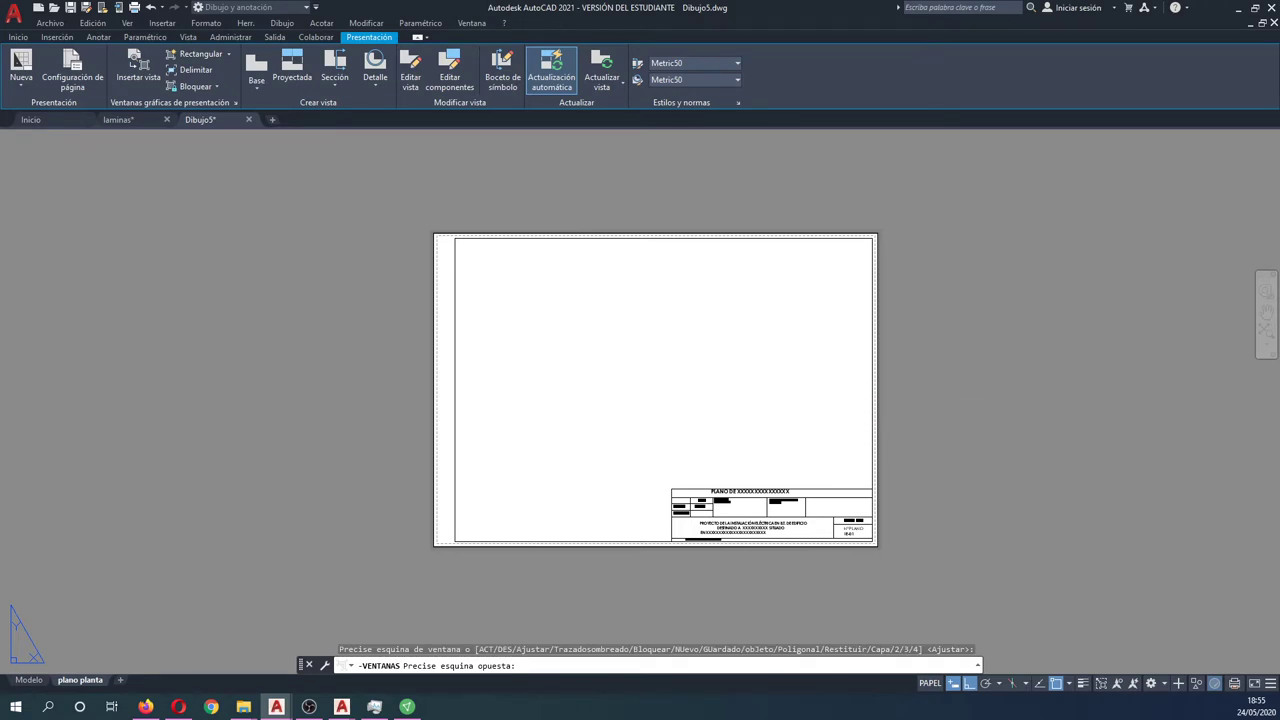
{"action": "left_click", "coordinate": [183, 59]}
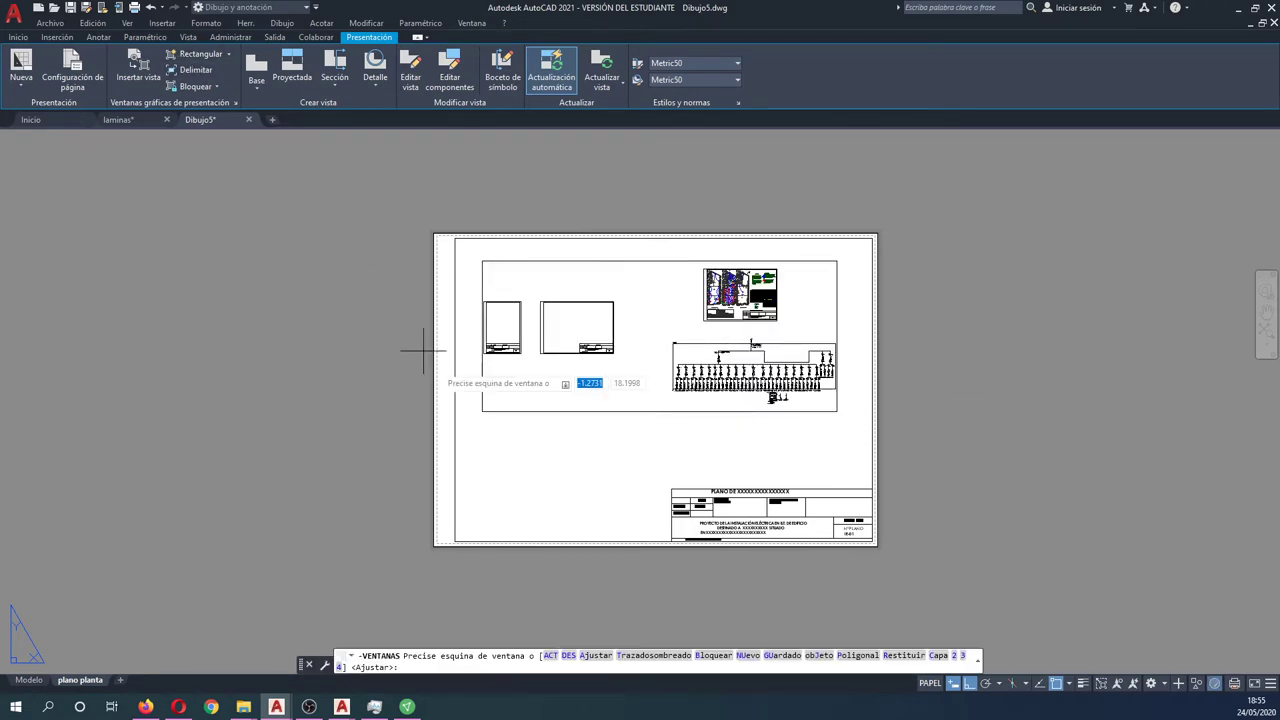
{"action": "left_click", "coordinate": [671, 488]}
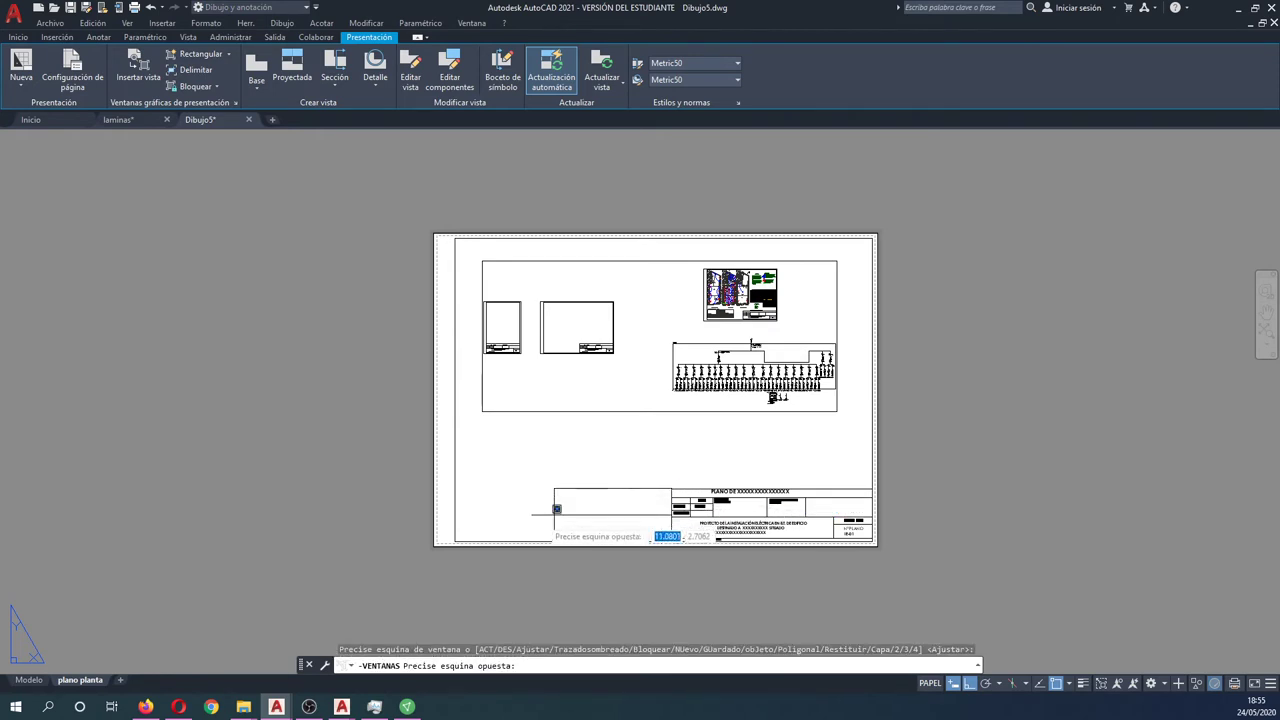
{"action": "left_click", "coordinate": [456, 540]}
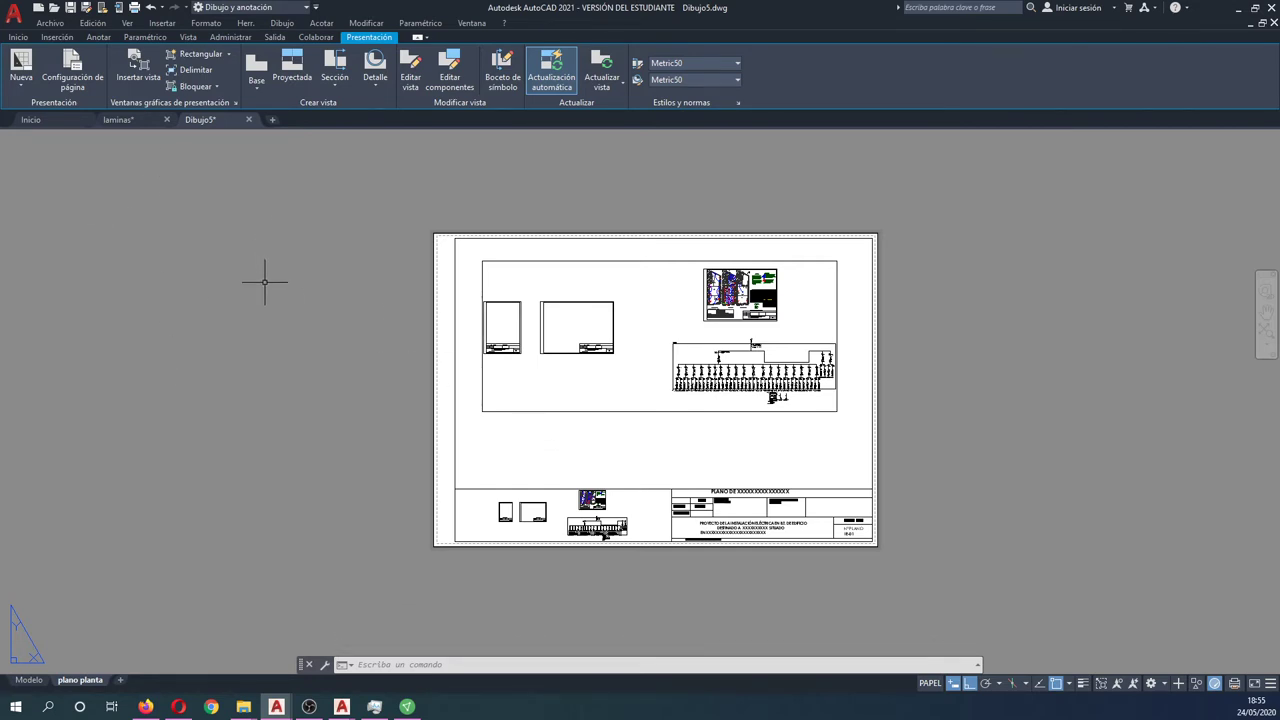
Create a stray viewport beside the sheet with VMULT, then delete it
{"action": "type", "text": "V"}
{"action": "type", "text": "M"}
{"action": "key", "text": "Return"}
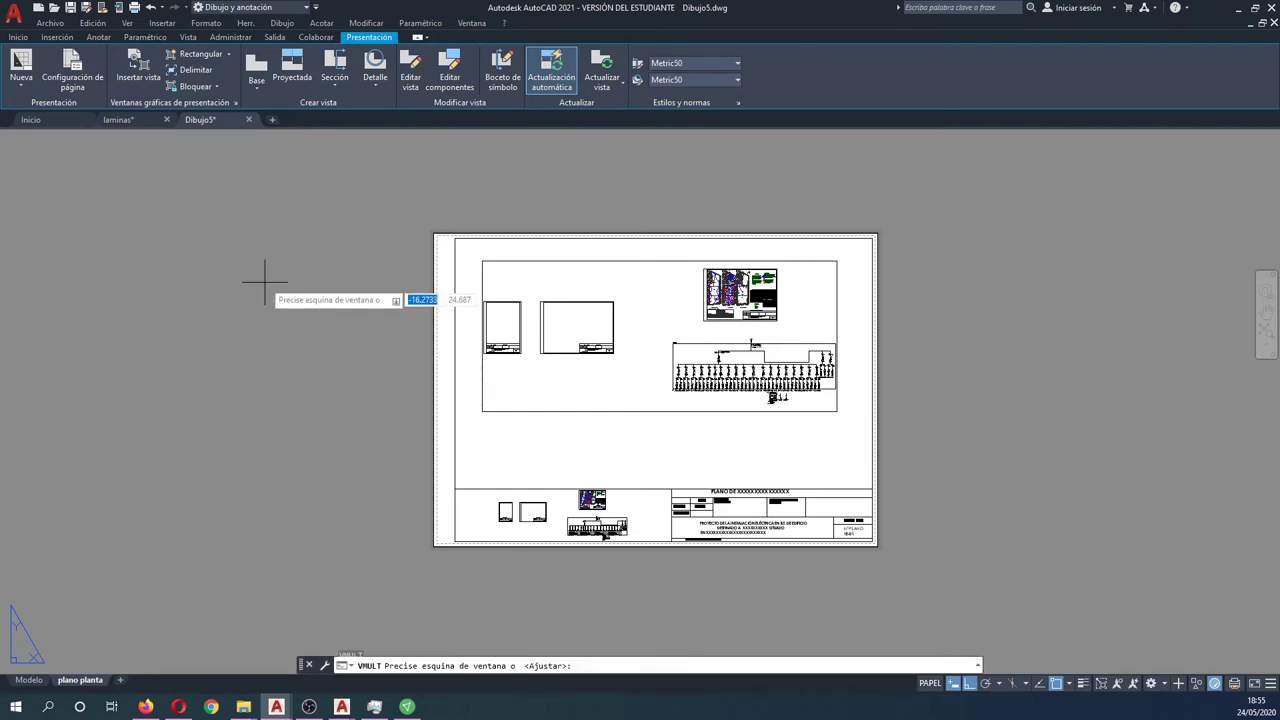
{"action": "left_click", "coordinate": [265, 280]}
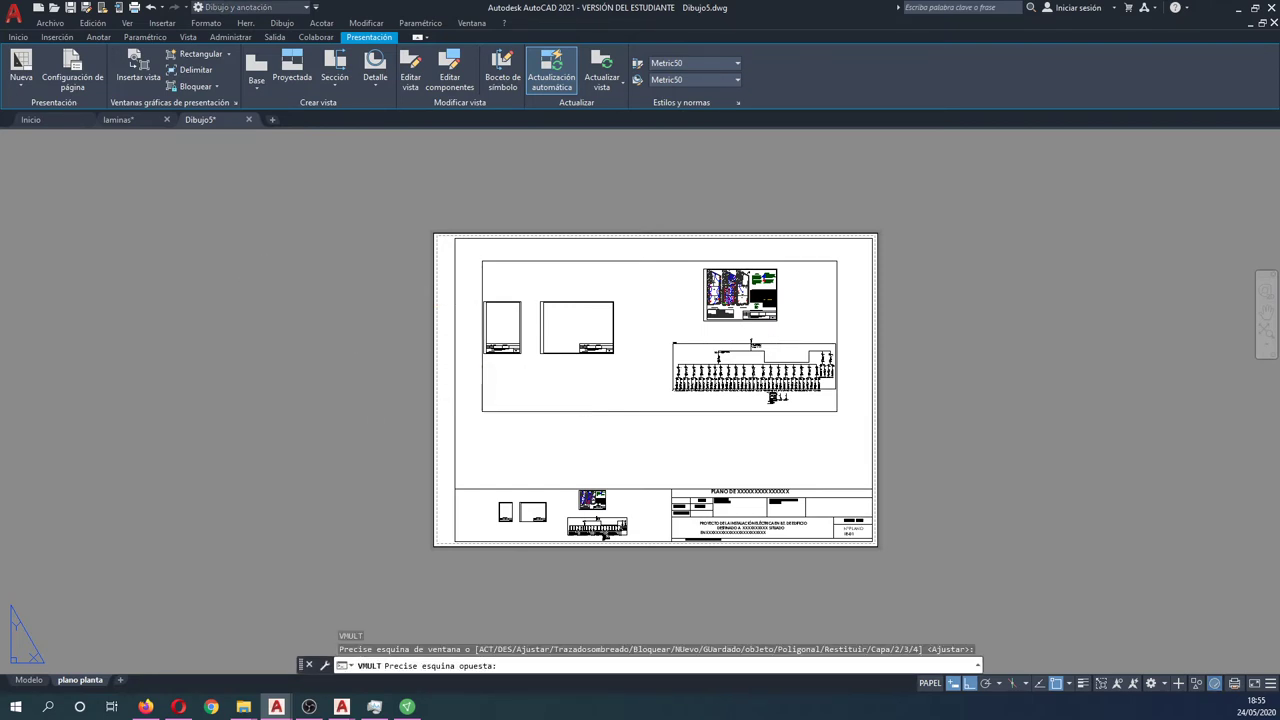
{"action": "left_click", "coordinate": [405, 390]}
{"action": "left_click", "coordinate": [368, 370]}
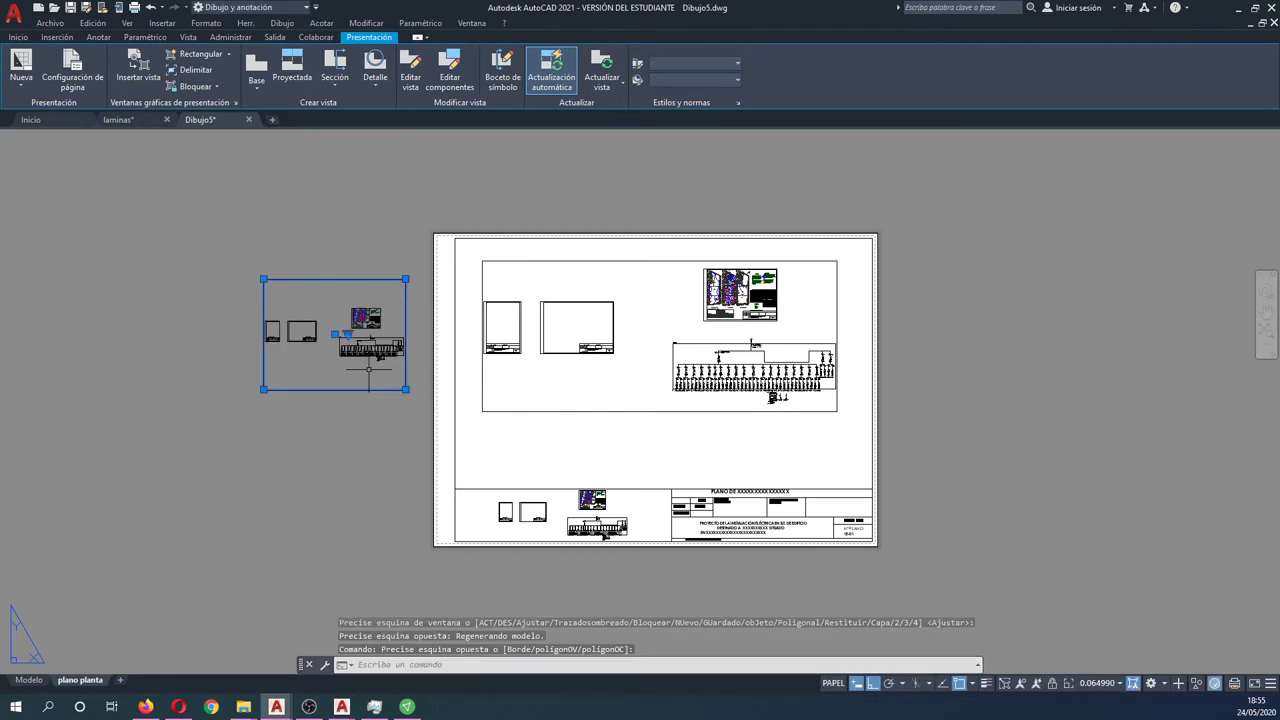
{"action": "key", "text": "Delete"}
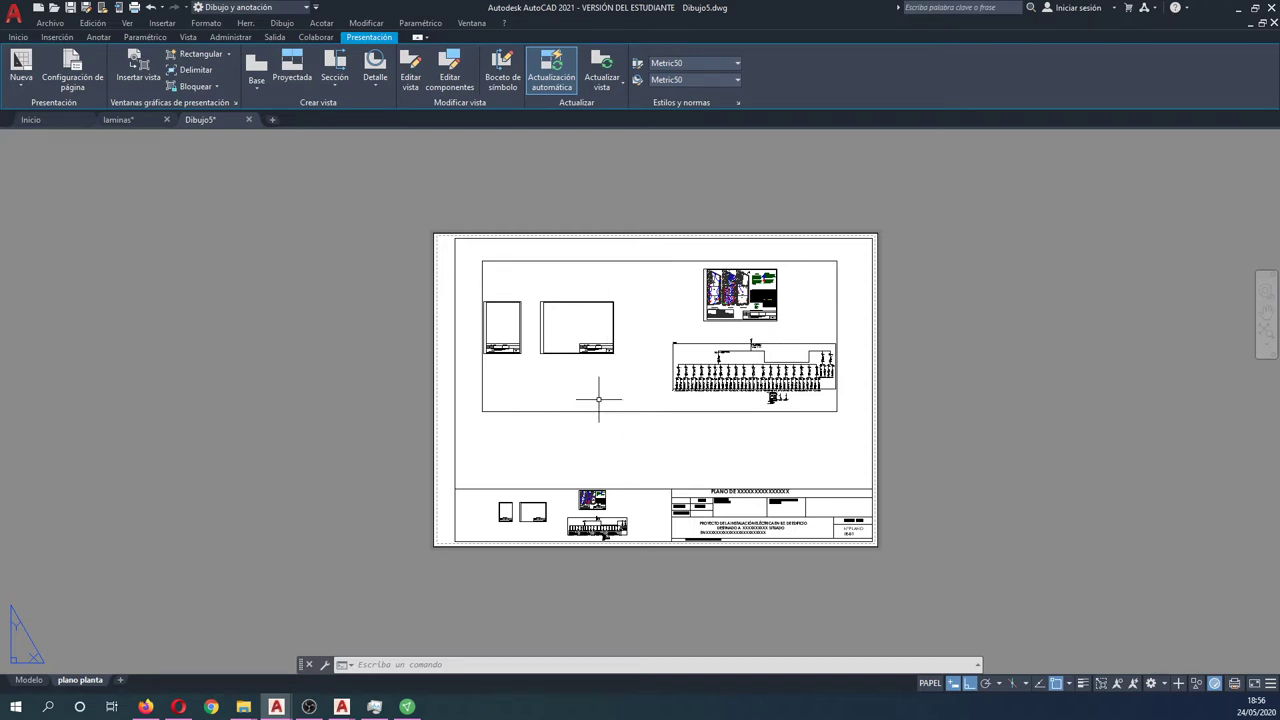
{"action": "middle_click_drag", "start_coordinate": [546, 336], "coordinate": [546, 352]}
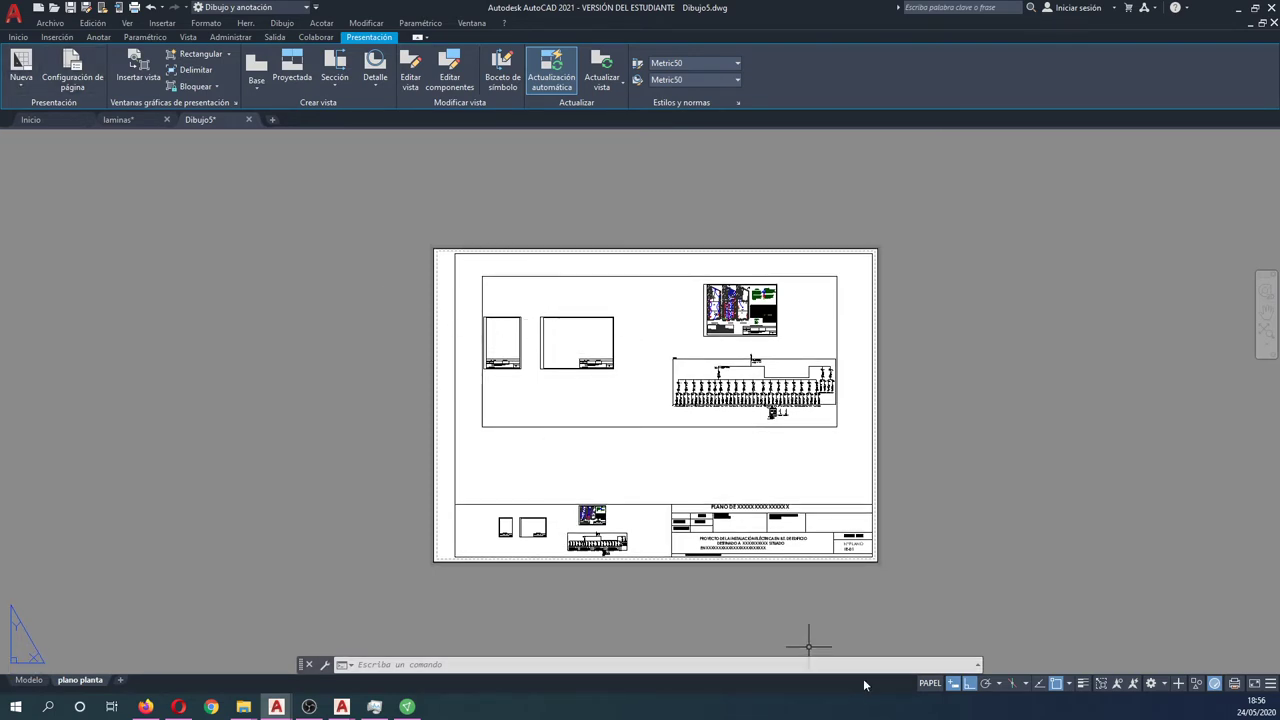
{"action": "left_click", "coordinate": [720, 468]}
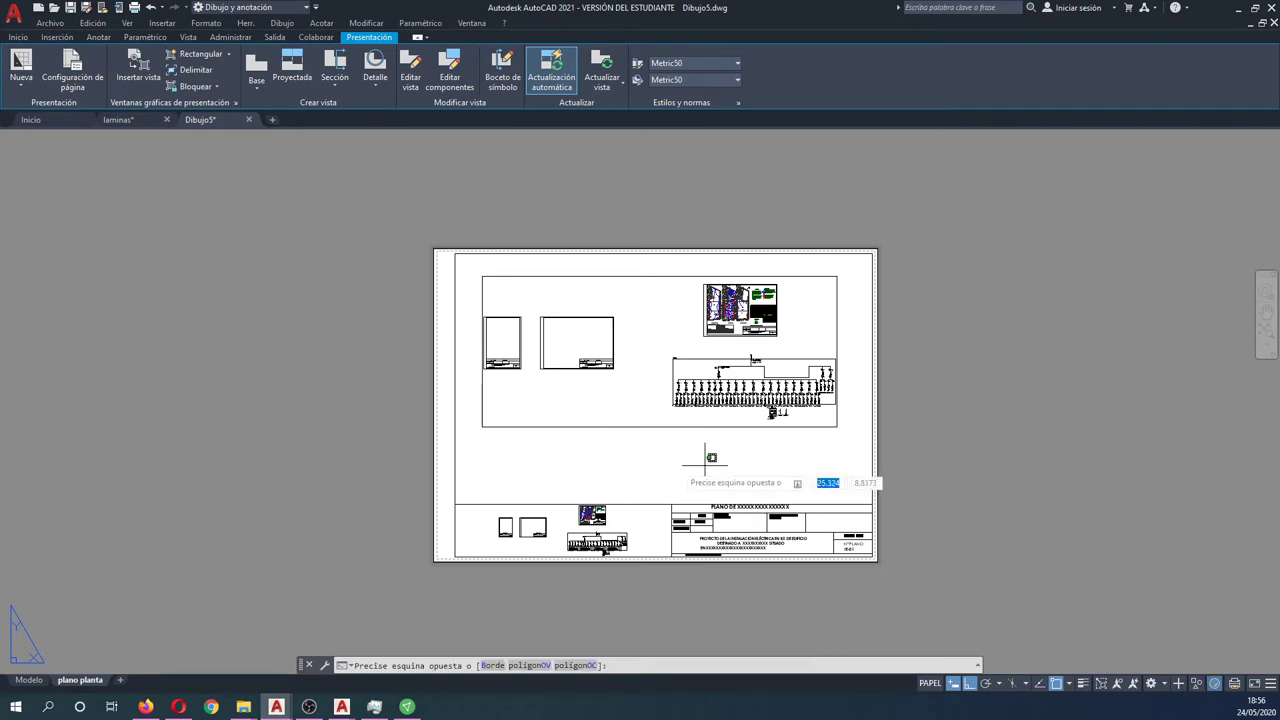
{"action": "left_click", "coordinate": [730, 500]}
{"action": "type", "text": "c"}
{"action": "key", "text": "Return"}
{"action": "scroll", "coordinate": [730, 490], "scroll_direction": "up", "scroll_amount": 2}
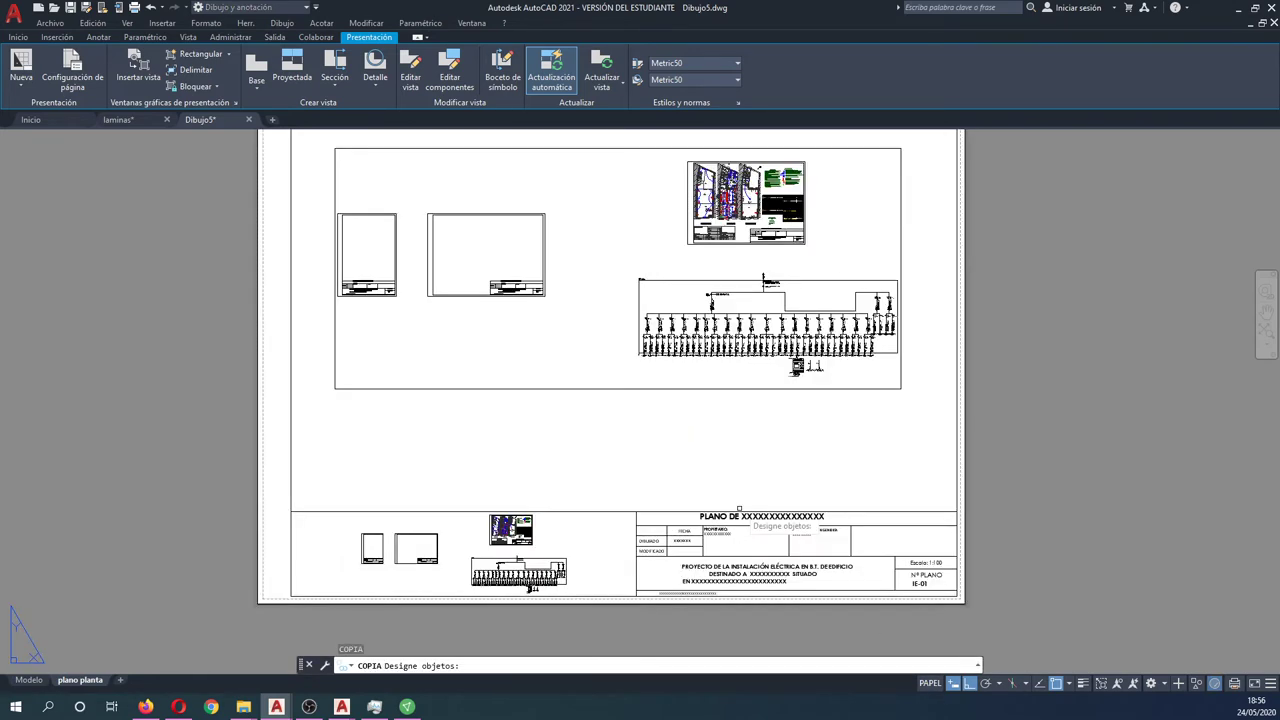
{"action": "left_click", "coordinate": [762, 516]}
{"action": "key", "text": "Return"}
{"action": "left_click", "coordinate": [755, 516]}
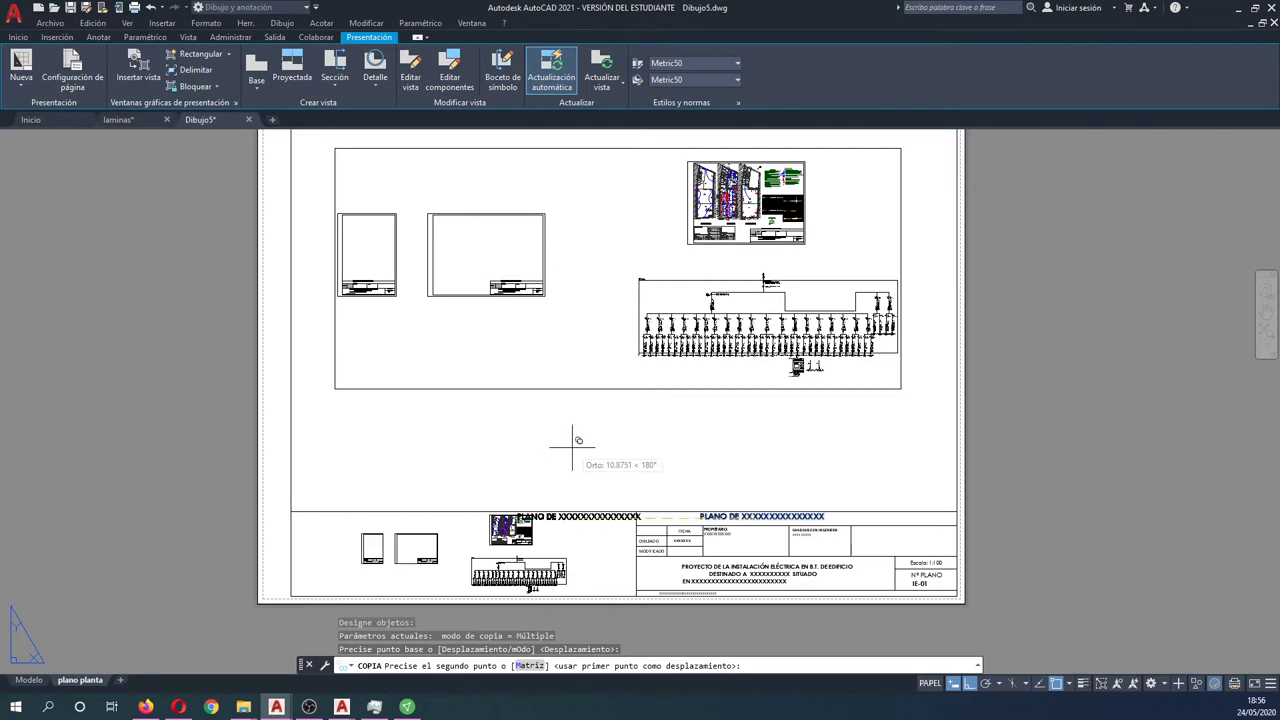
{"action": "key", "text": "F8"}
{"action": "left_click", "coordinate": [599, 434]}
{"action": "key", "text": "Escape"}
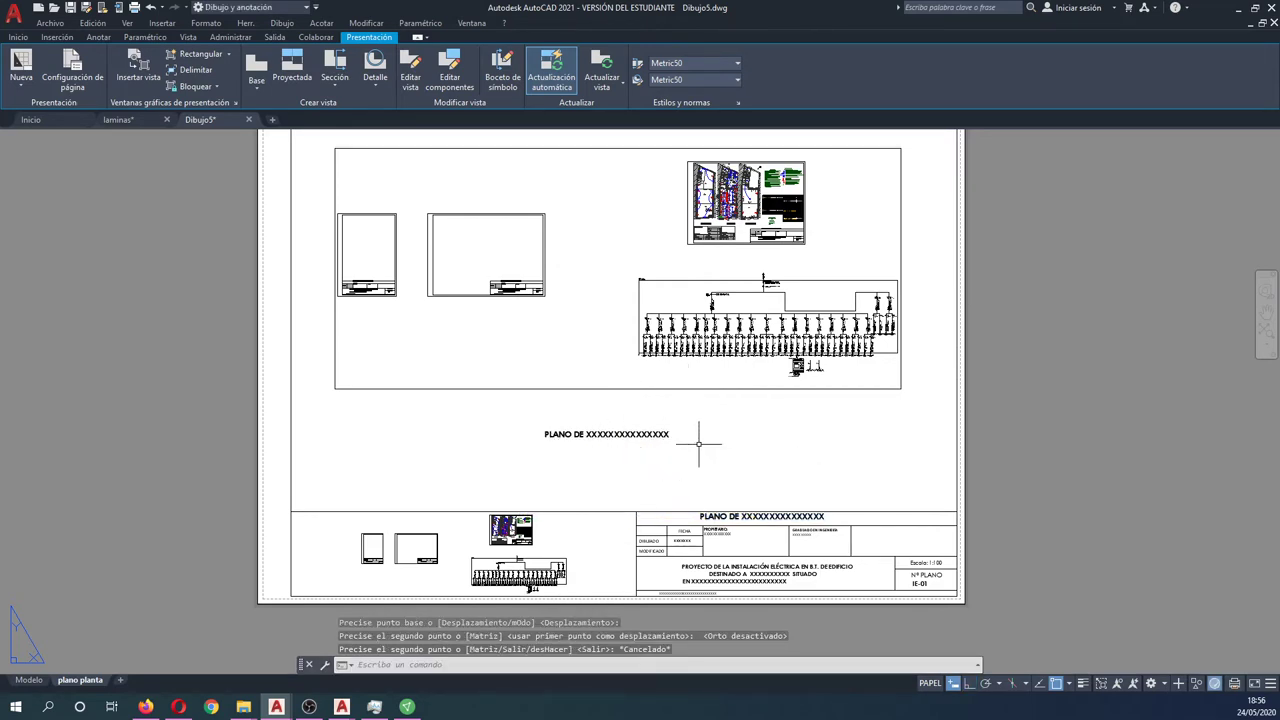
{"action": "left_click", "coordinate": [652, 442]}
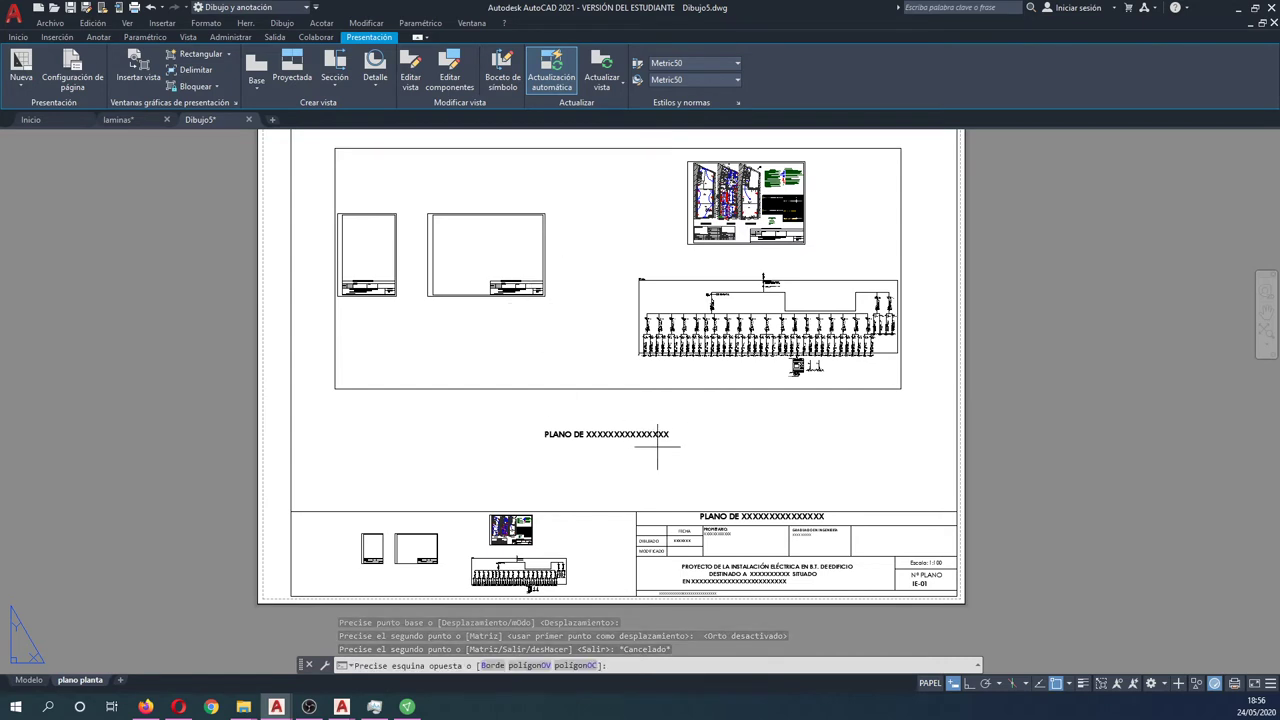
{"action": "key", "text": "Delete"}
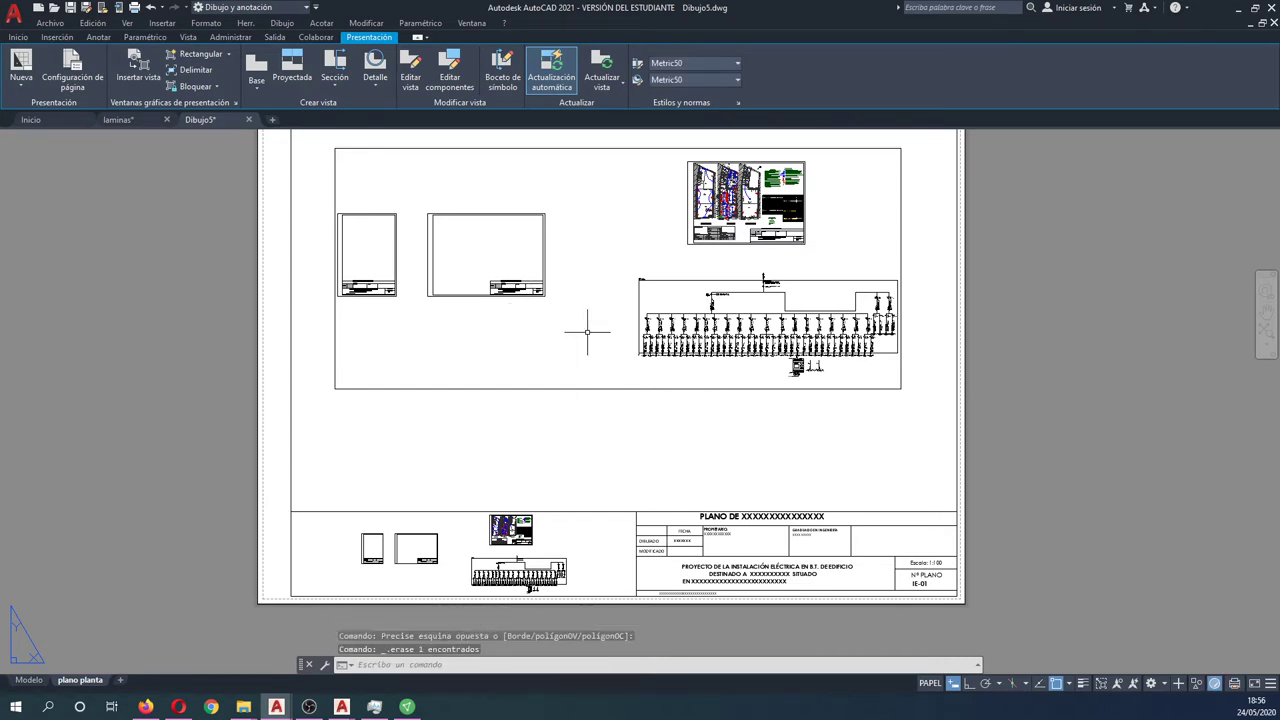
Zoom inside the upper viewport, then erase the plan drawings shown in the lower viewport
{"action": "double_click", "coordinate": [586, 337]}
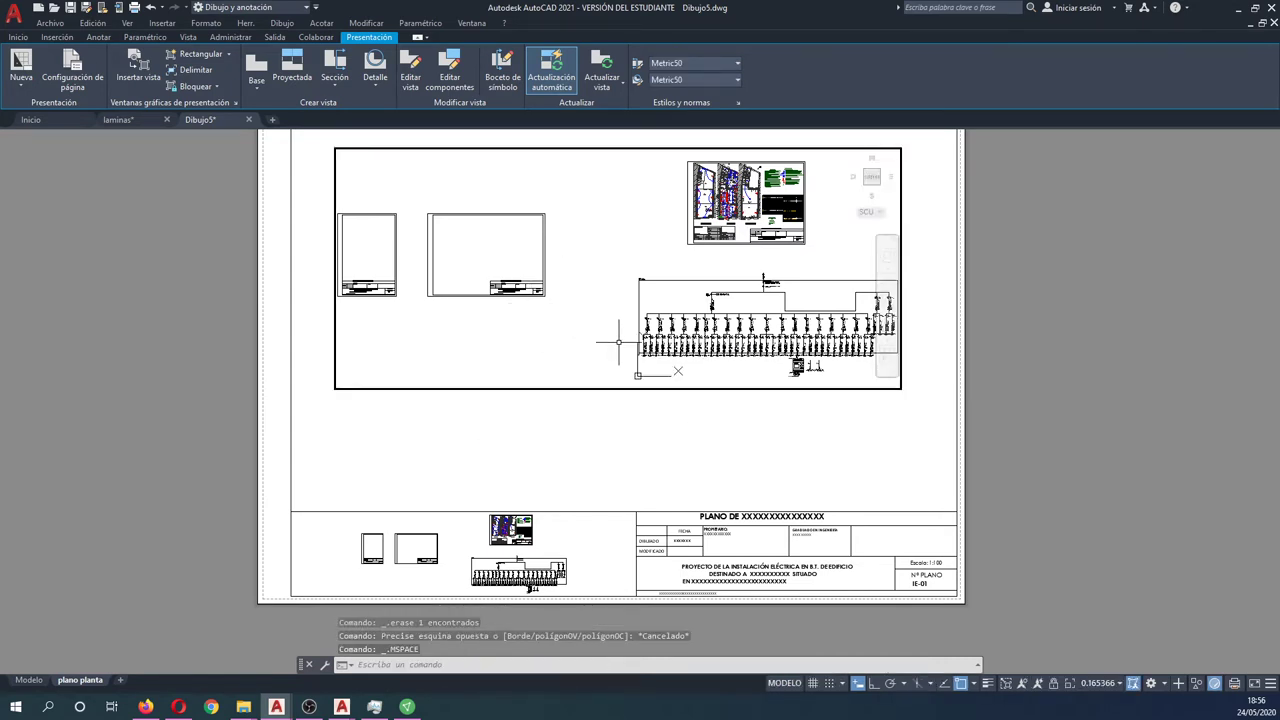
{"action": "scroll", "coordinate": [750, 210], "scroll_direction": "up", "scroll_amount": 2}
{"action": "scroll", "coordinate": [750, 210], "scroll_direction": "up", "scroll_amount": 2}
{"action": "scroll", "coordinate": [750, 210], "scroll_direction": "up", "scroll_amount": 2}
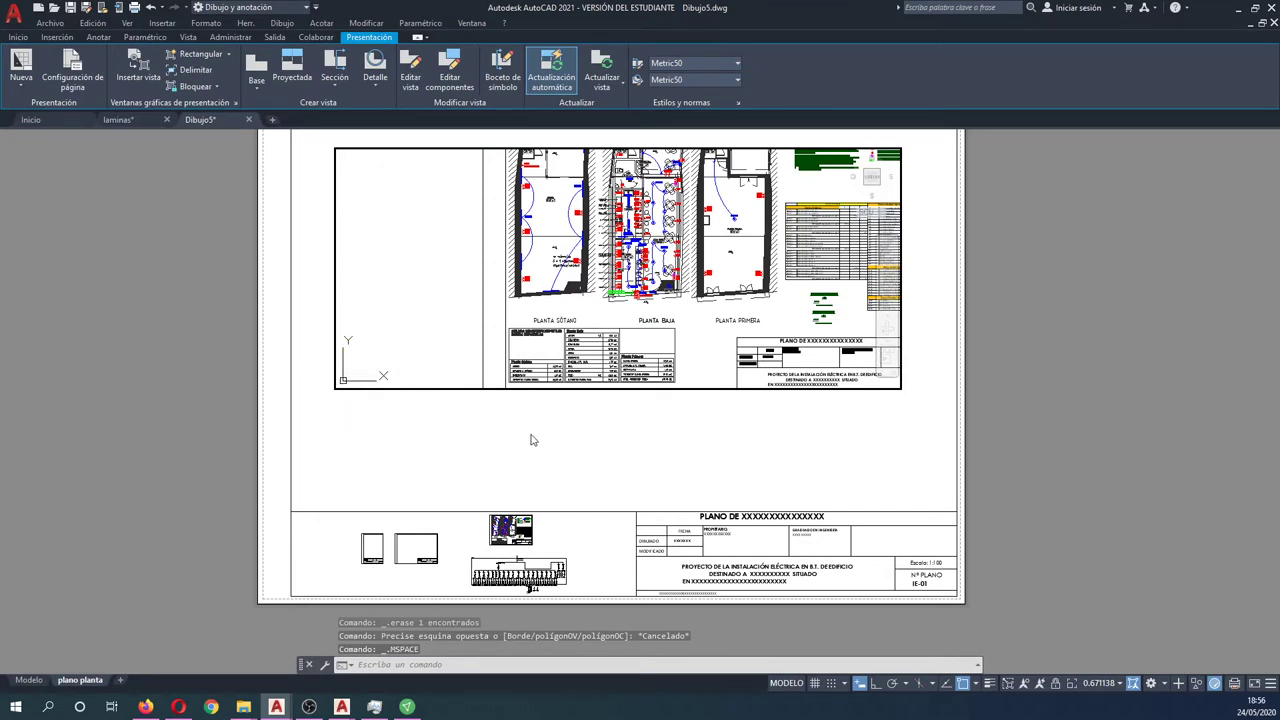
{"action": "left_click", "coordinate": [473, 539]}
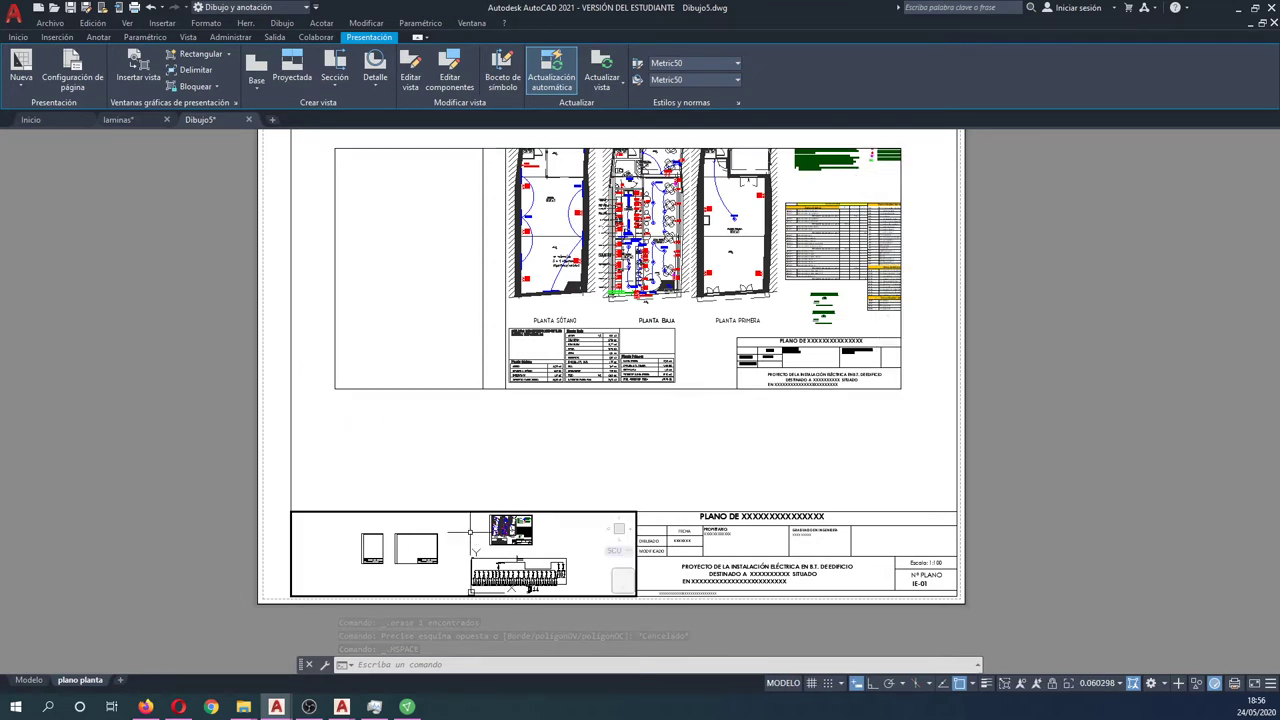
{"action": "scroll", "coordinate": [500, 535], "scroll_direction": "up", "scroll_amount": 5}
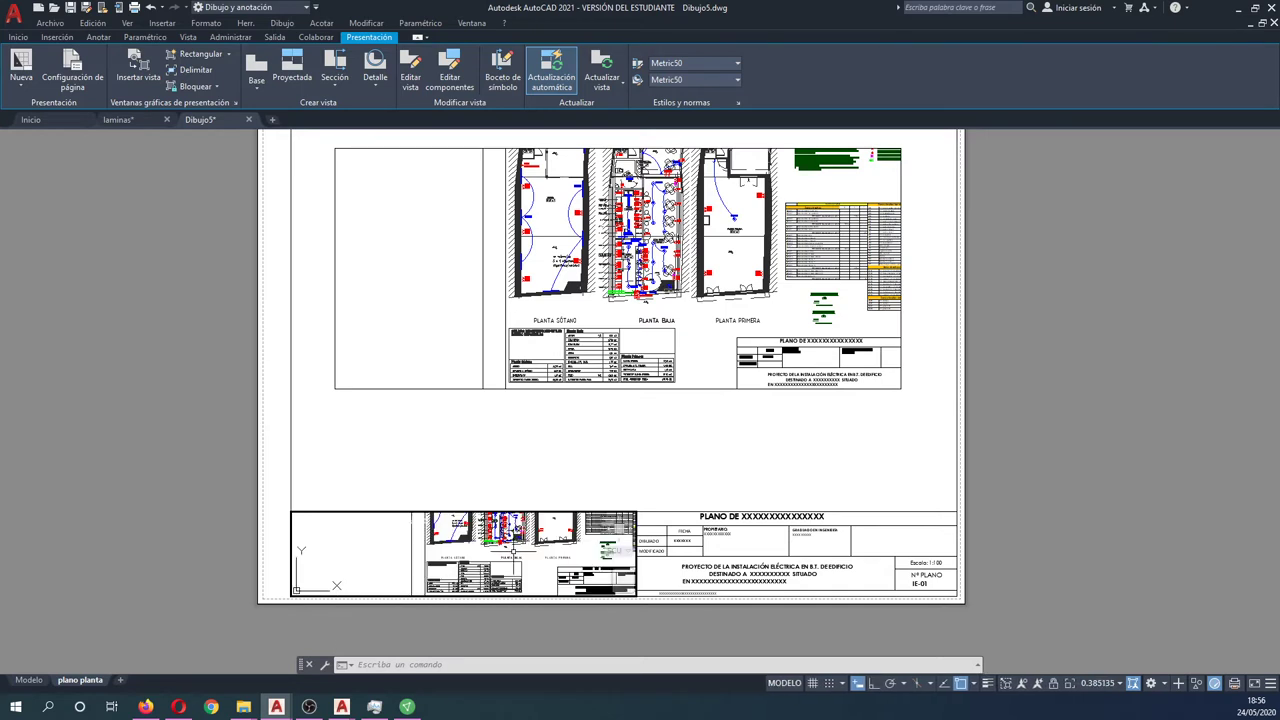
{"action": "scroll", "coordinate": [619, 528], "scroll_direction": "down", "scroll_amount": 2}
{"action": "scroll", "coordinate": [619, 528], "scroll_direction": "down", "scroll_amount": 1}
{"action": "scroll", "coordinate": [619, 528], "scroll_direction": "down", "scroll_amount": 1}
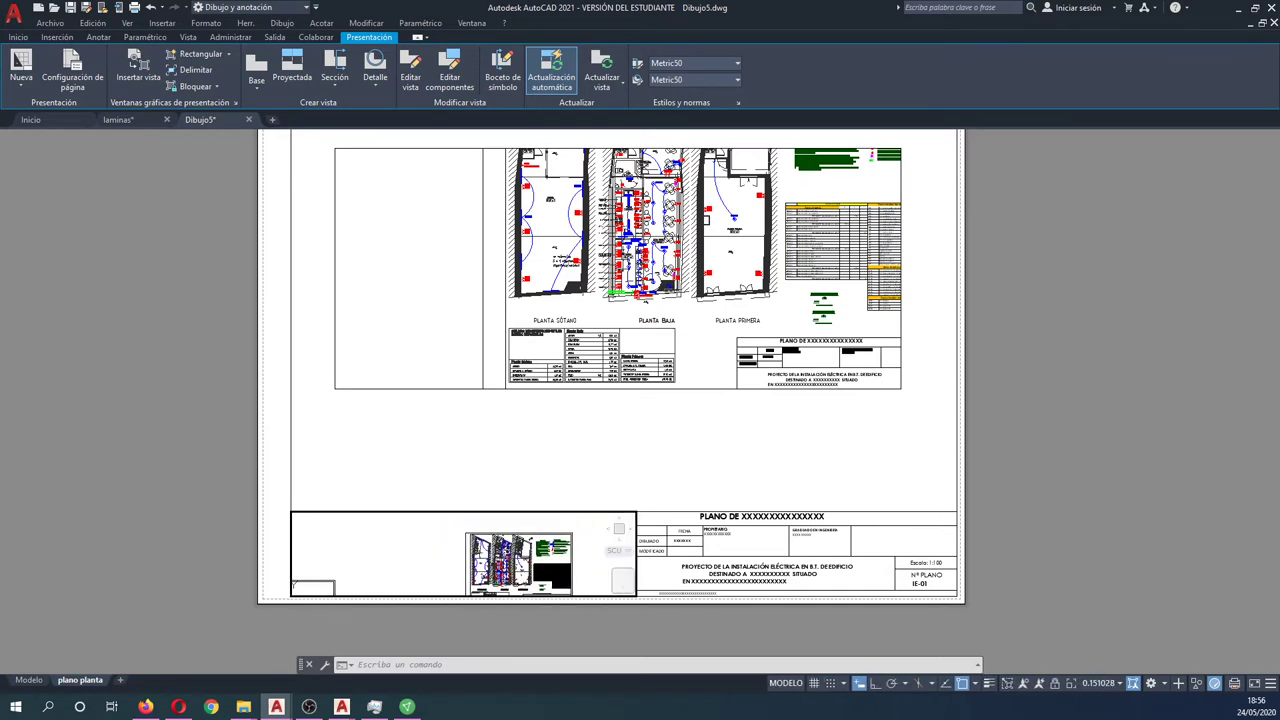
{"action": "left_click", "coordinate": [452, 534]}
{"action": "left_click", "coordinate": [575, 592]}
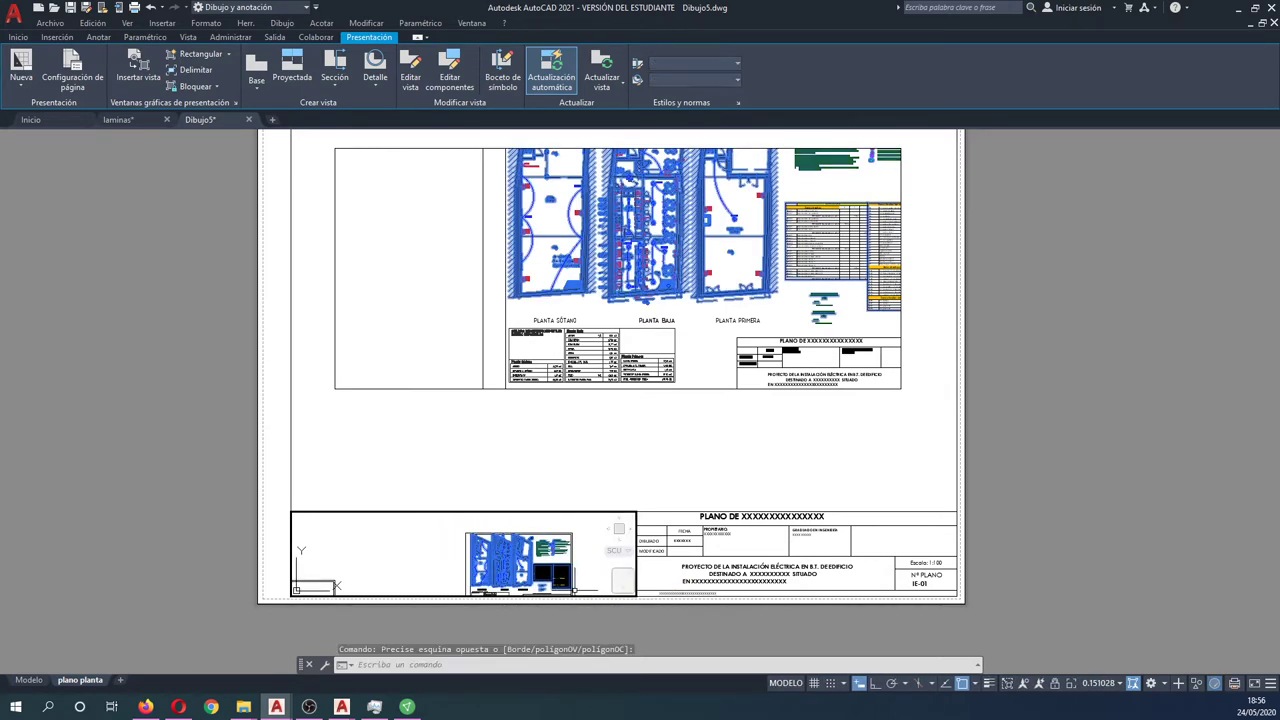
{"action": "key", "text": "Delete"}
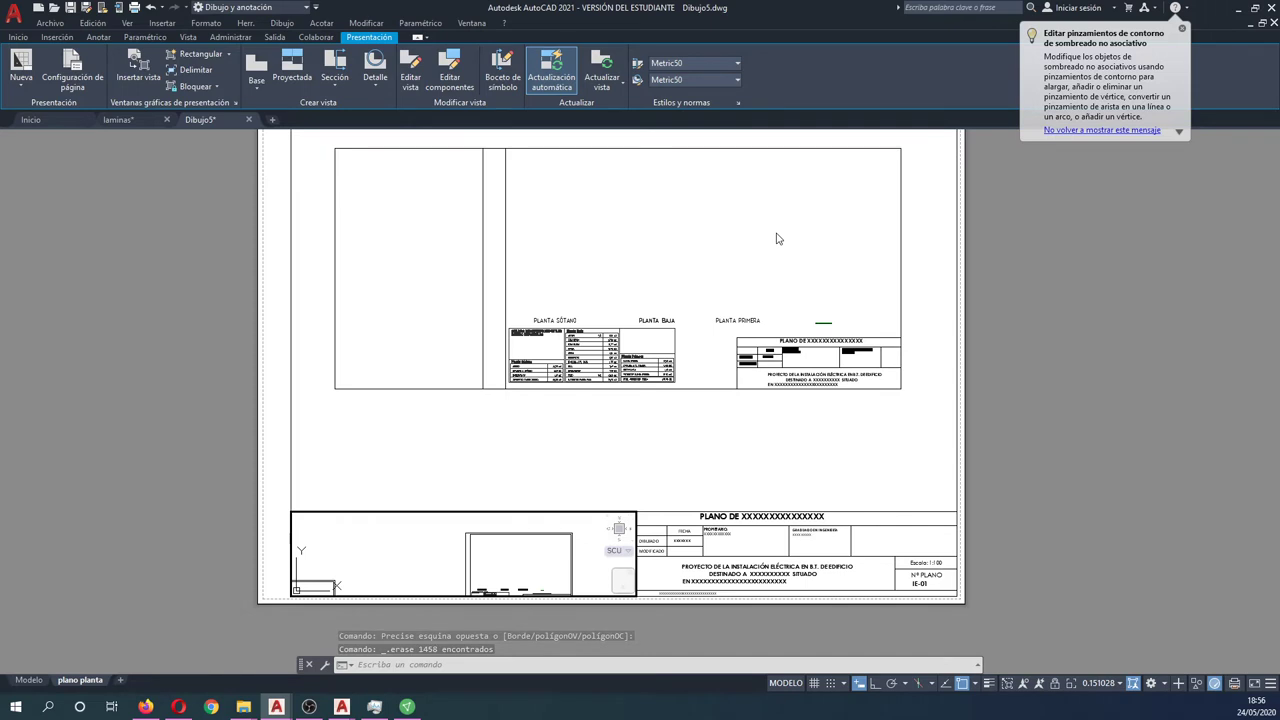
Undo the erase, cancel the pending selection and return to the layout's paper space
{"action": "key", "text": "ctrl+z"}
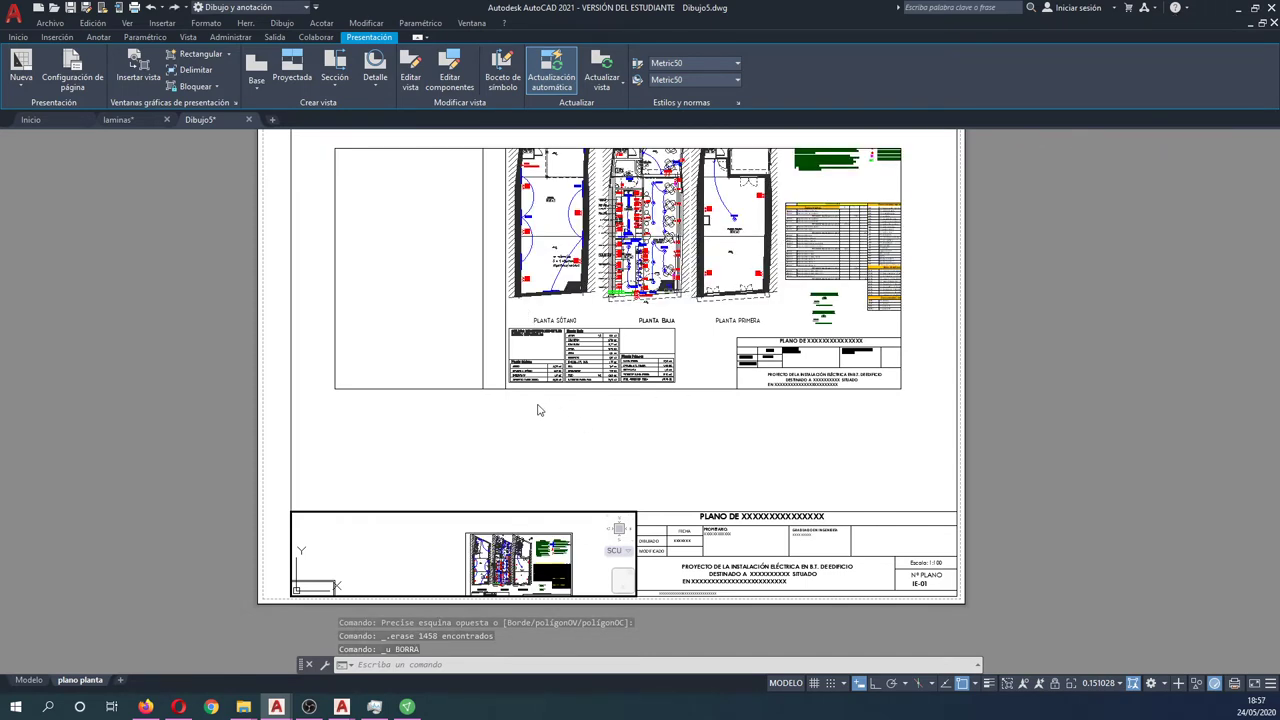
{"action": "scroll", "coordinate": [617, 434], "scroll_direction": "down", "scroll_amount": 2}
{"action": "scroll", "coordinate": [617, 432], "scroll_direction": "up", "scroll_amount": 2}
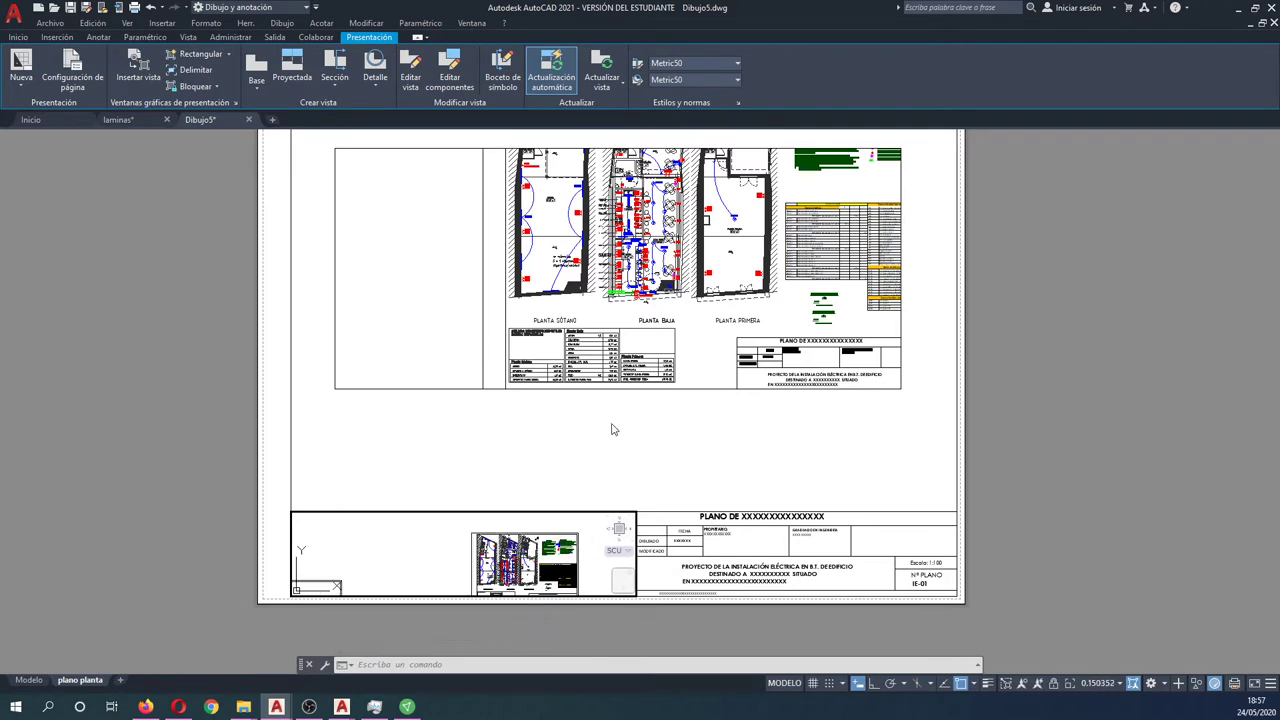
{"action": "scroll", "coordinate": [617, 434], "scroll_direction": "down", "scroll_amount": 2}
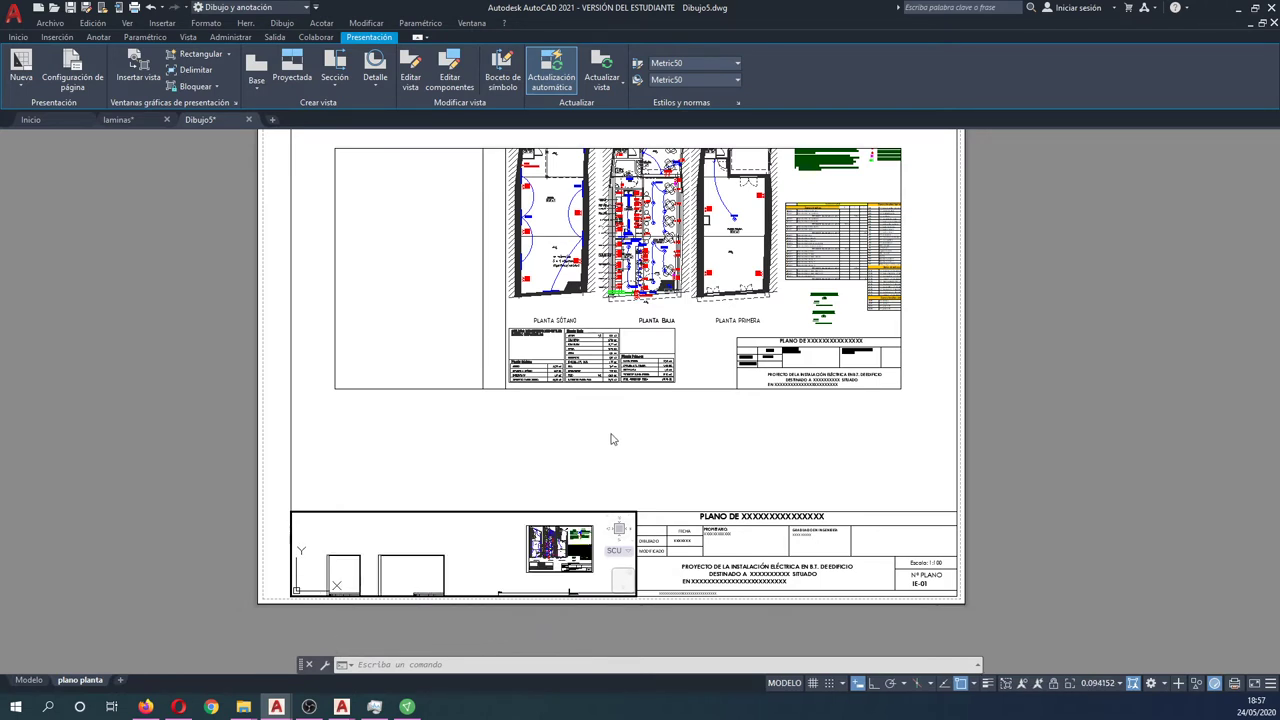
{"action": "key", "text": "ctrl+z"}
{"action": "key", "text": "Escape"}
{"action": "key", "text": "Escape"}
{"action": "left_click", "coordinate": [510, 520]}
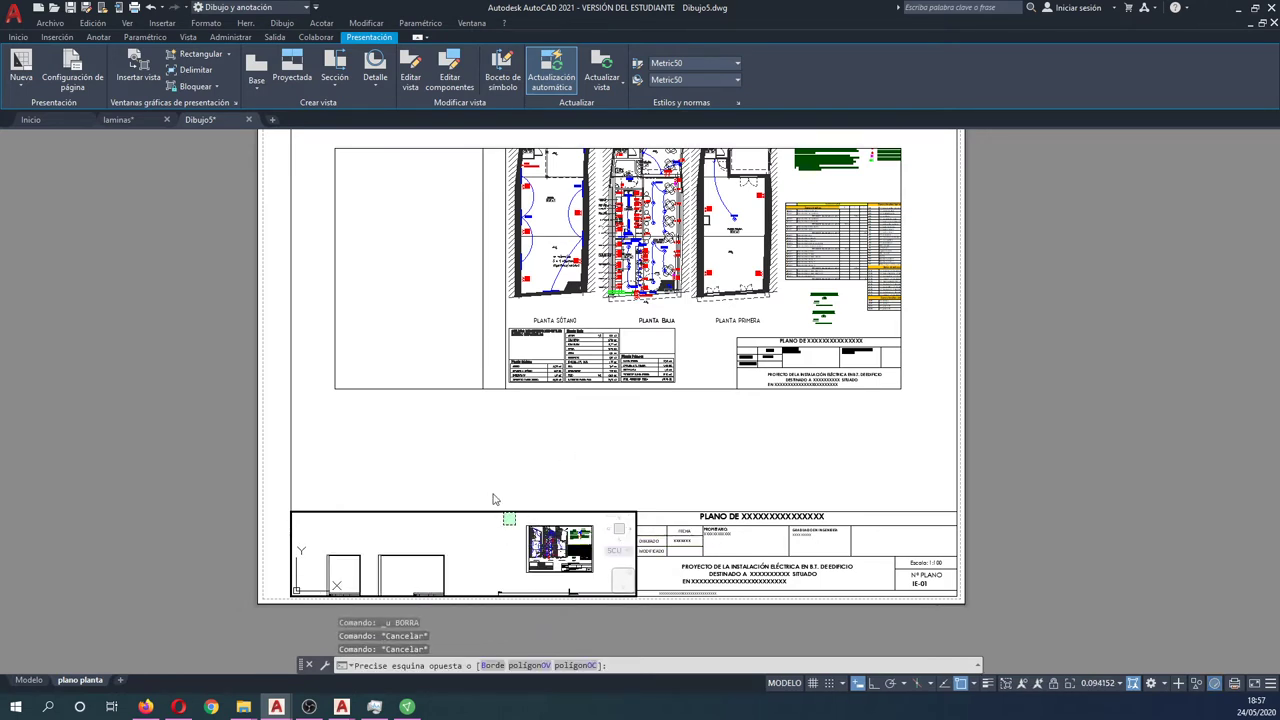
{"action": "key", "text": "Escape"}
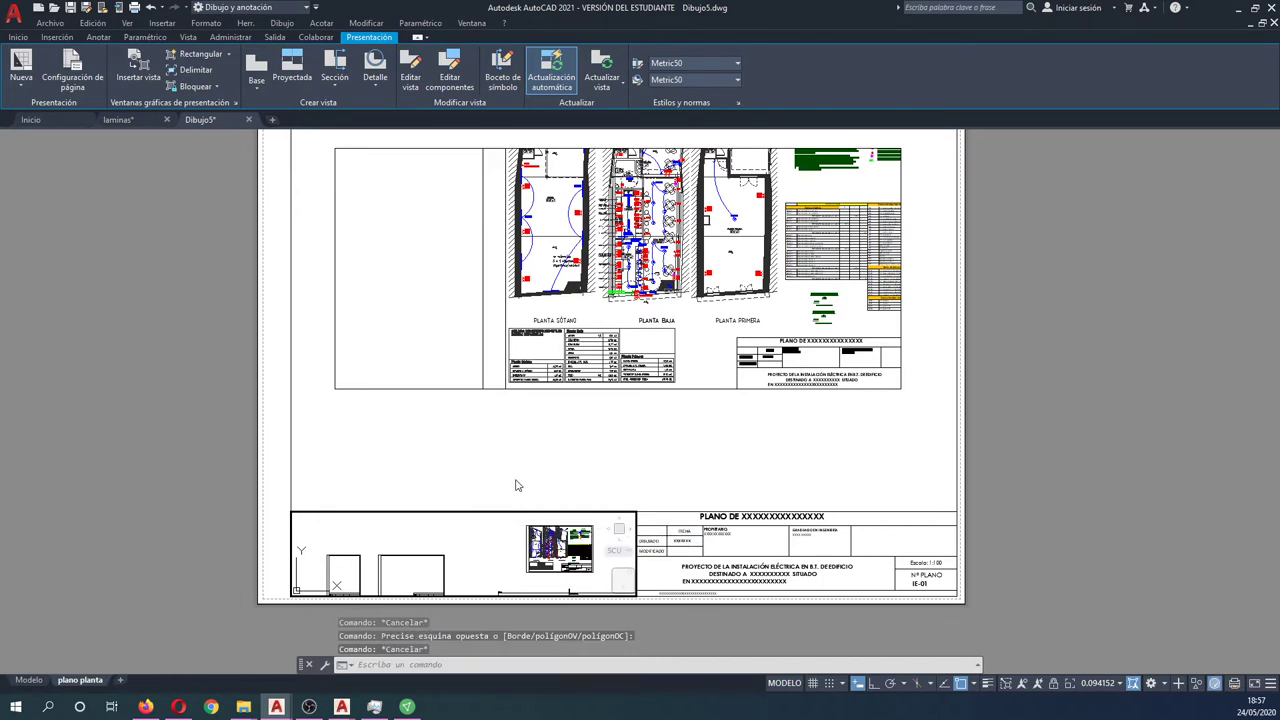
{"action": "double_click", "coordinate": [250, 474]}
Erase both the bottom viewport and the remaining upper viewport
{"action": "left_click", "coordinate": [396, 502]}
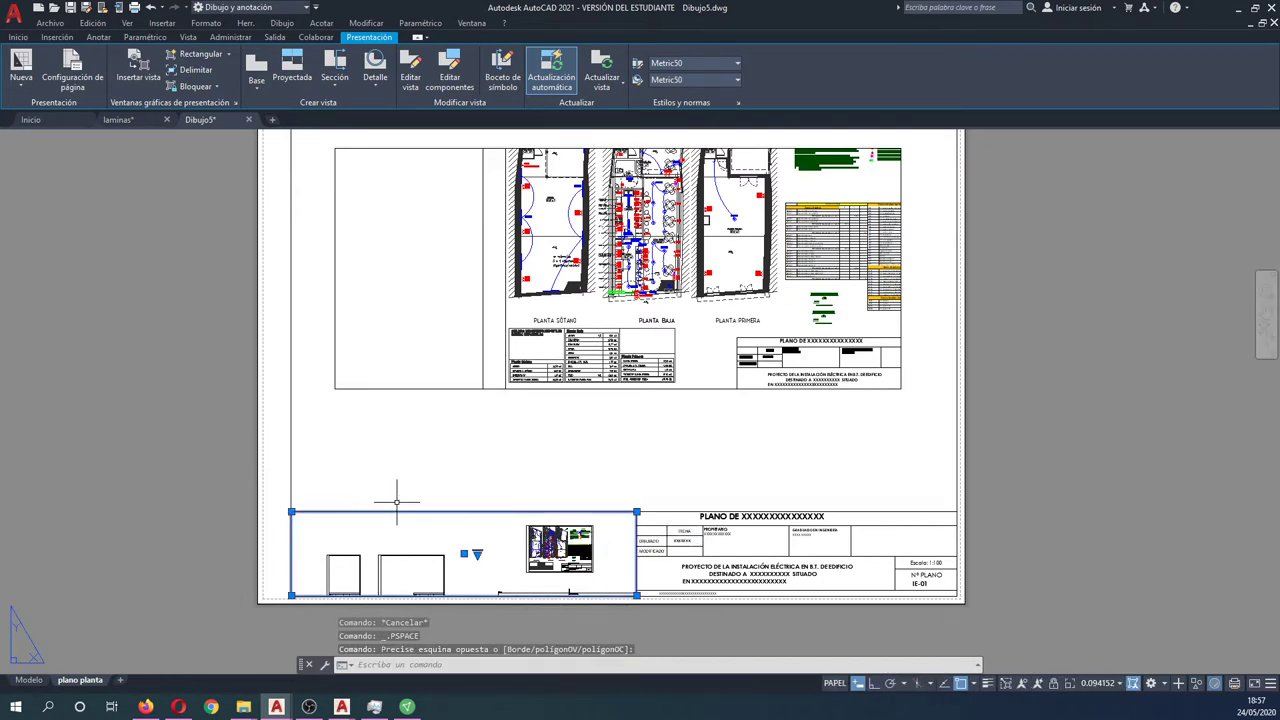
{"action": "key", "text": "Delete"}
{"action": "scroll", "coordinate": [471, 486], "scroll_direction": "down", "scroll_amount": 2}
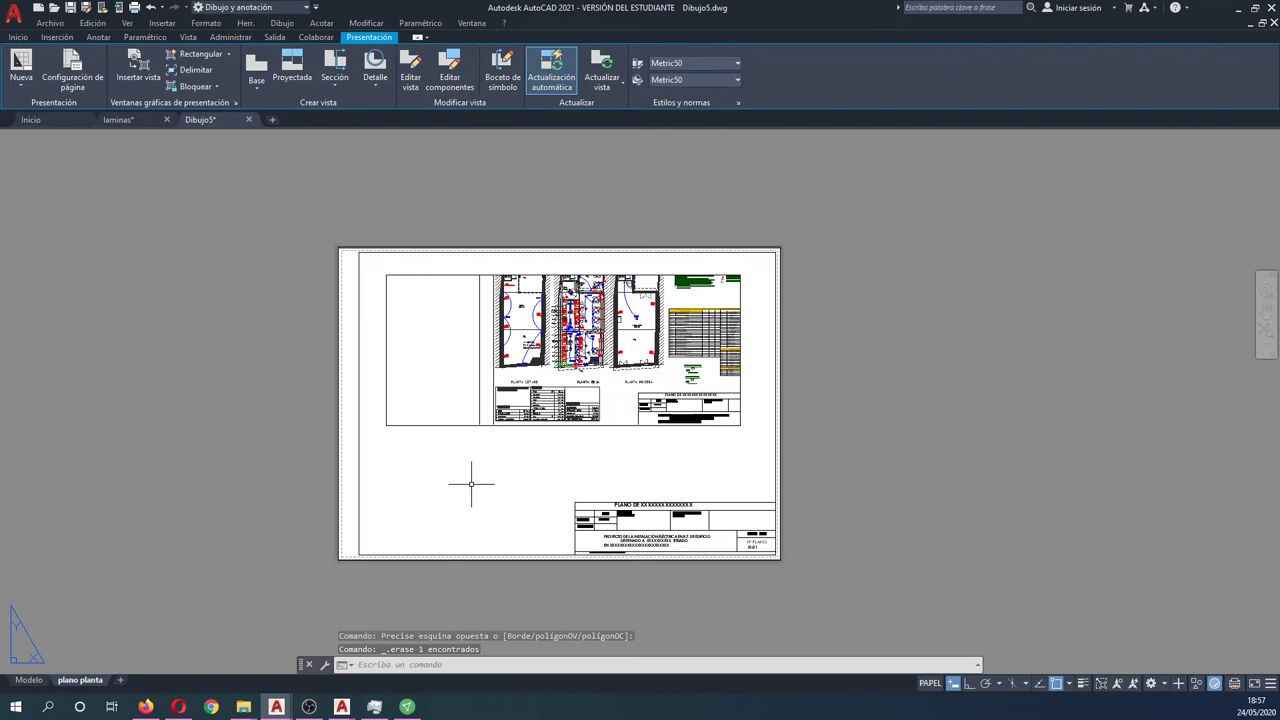
{"action": "left_click", "coordinate": [384, 222]}
{"action": "left_click", "coordinate": [750, 442]}
{"action": "key", "text": "Delete"}
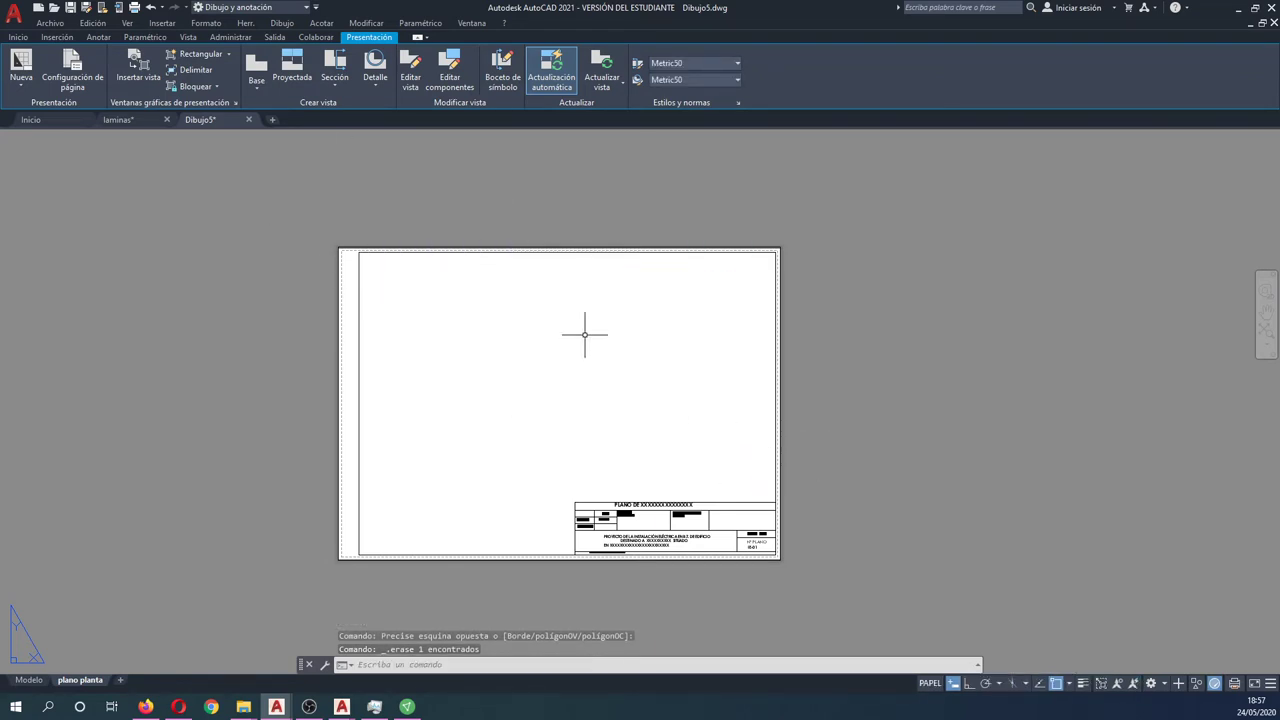
Draw a polygonal viewport along the sheet corners around the title block, closing it with C
{"action": "left_click", "coordinate": [228, 54]}
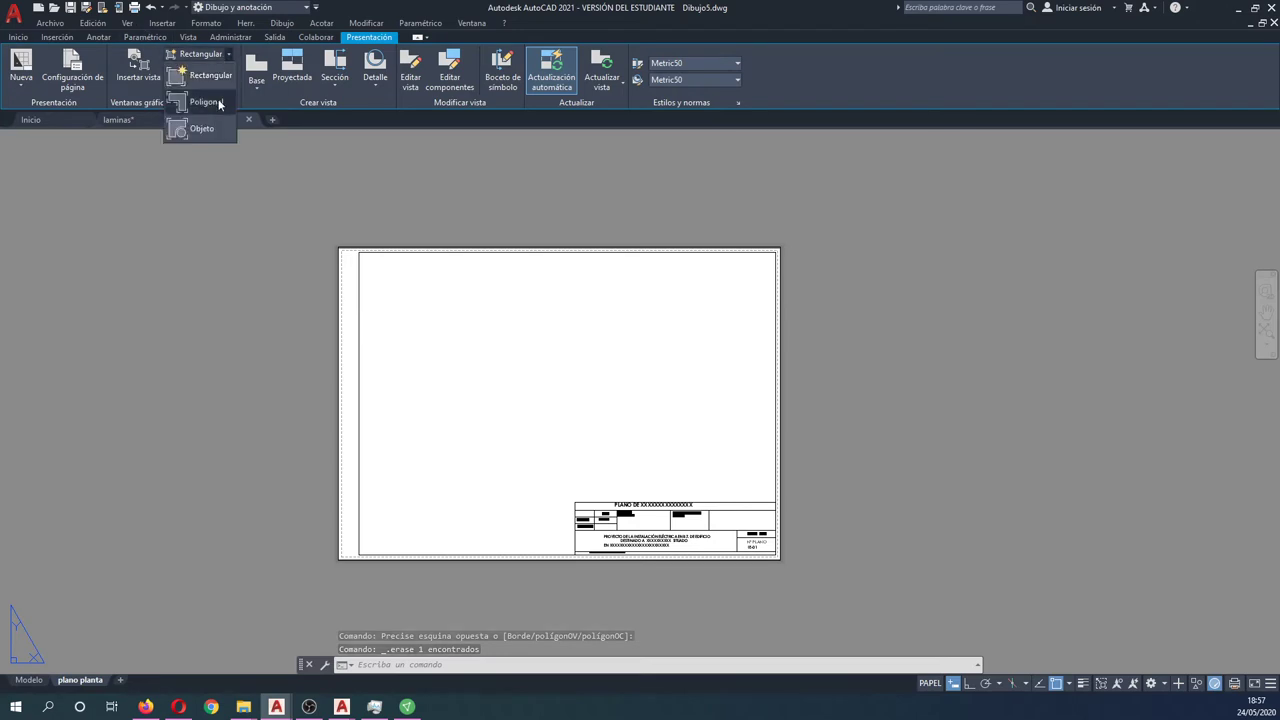
{"action": "left_click", "coordinate": [208, 105]}
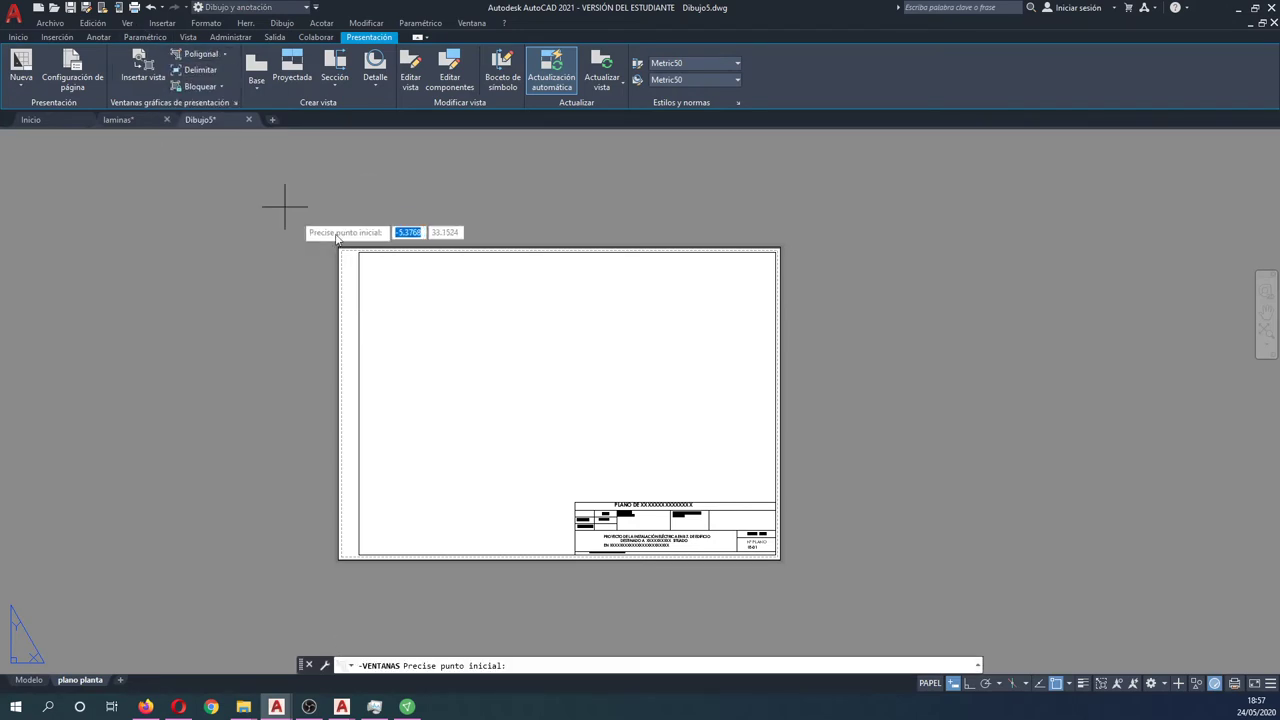
{"action": "left_click", "coordinate": [359, 252]}
{"action": "left_click", "coordinate": [777, 251]}
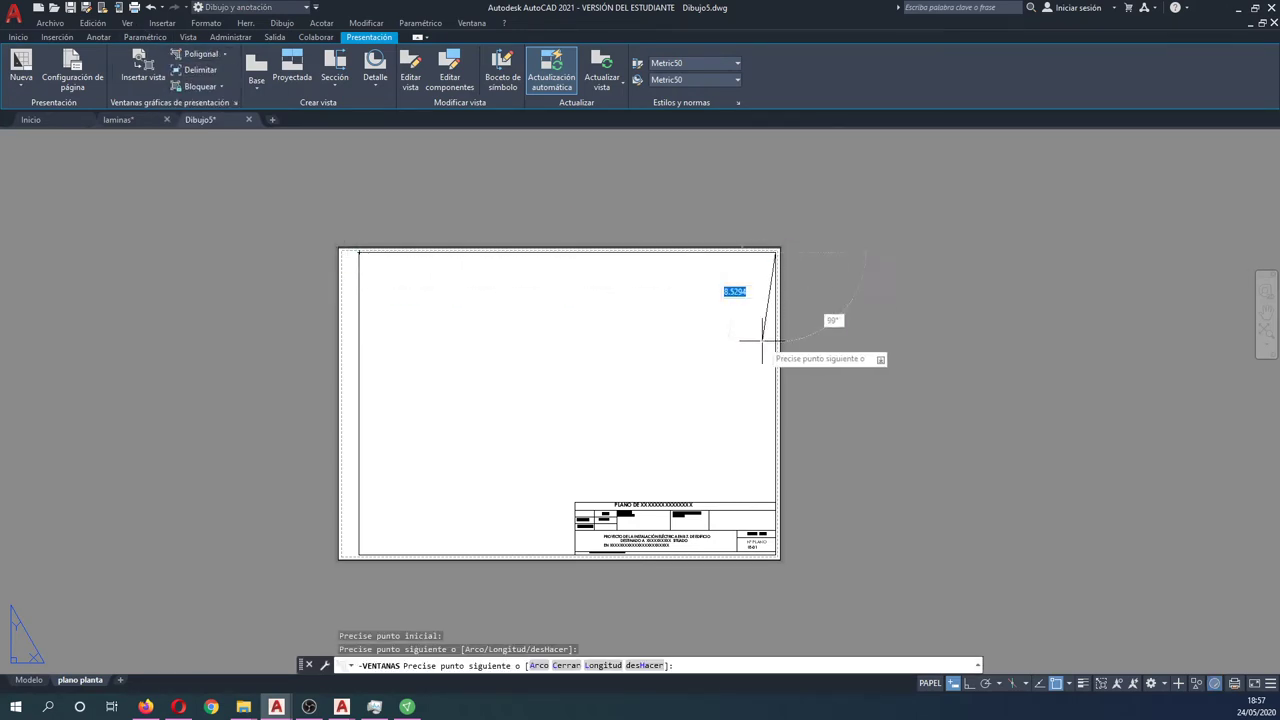
{"action": "left_click", "coordinate": [773, 489]}
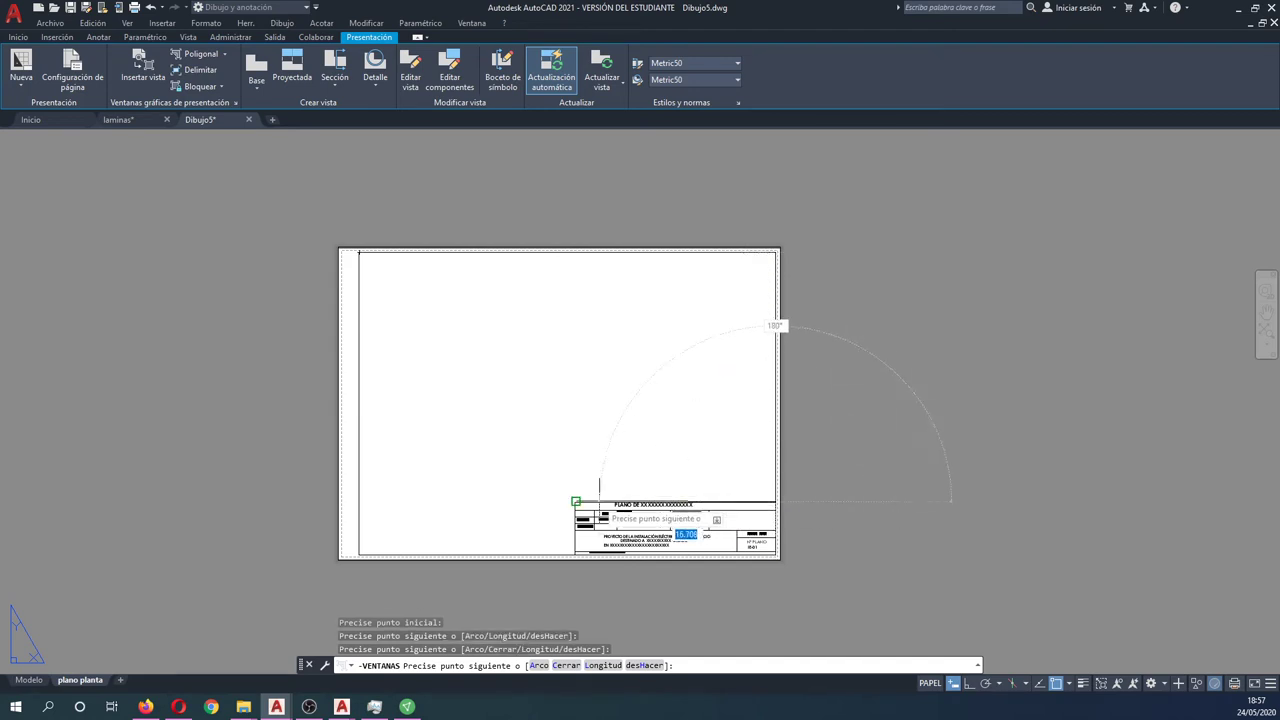
{"action": "left_click", "coordinate": [576, 501]}
{"action": "scroll", "coordinate": [569, 555], "scroll_direction": "up", "scroll_amount": 5}
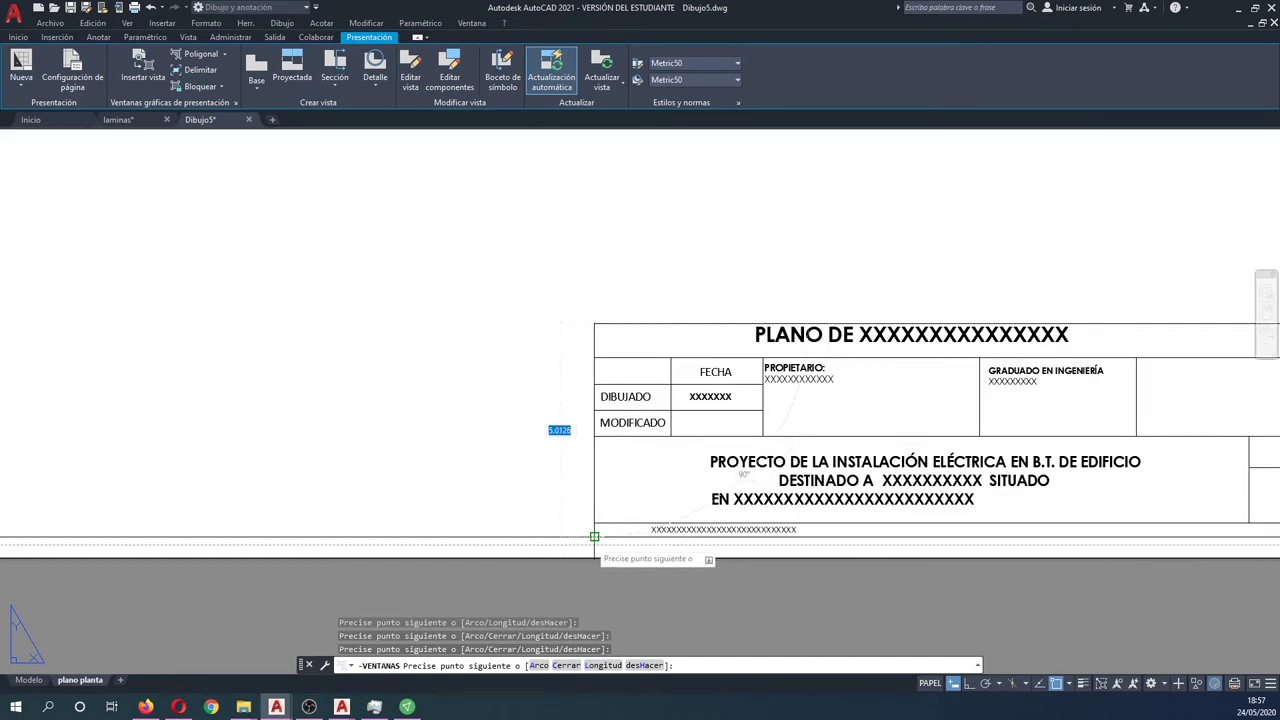
{"action": "scroll", "coordinate": [594, 537], "scroll_direction": "down", "scroll_amount": 5}
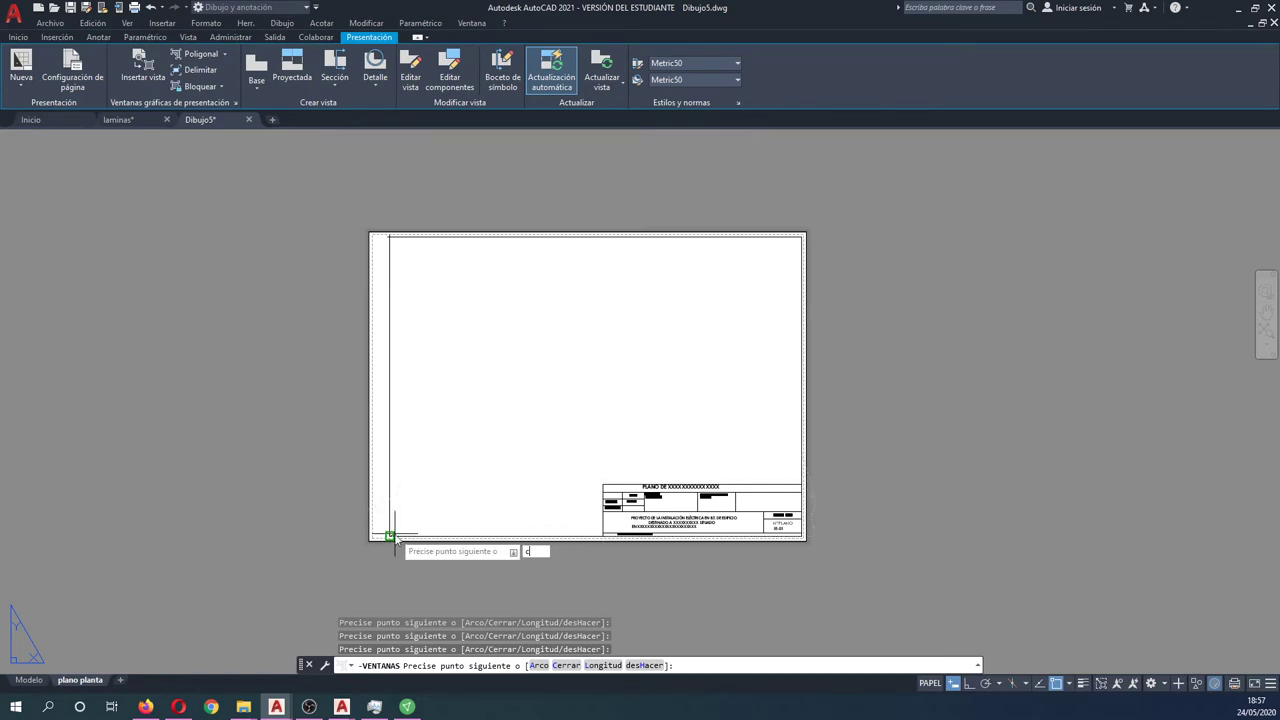
{"action": "type", "text": "c"}
{"action": "key", "text": "Return"}
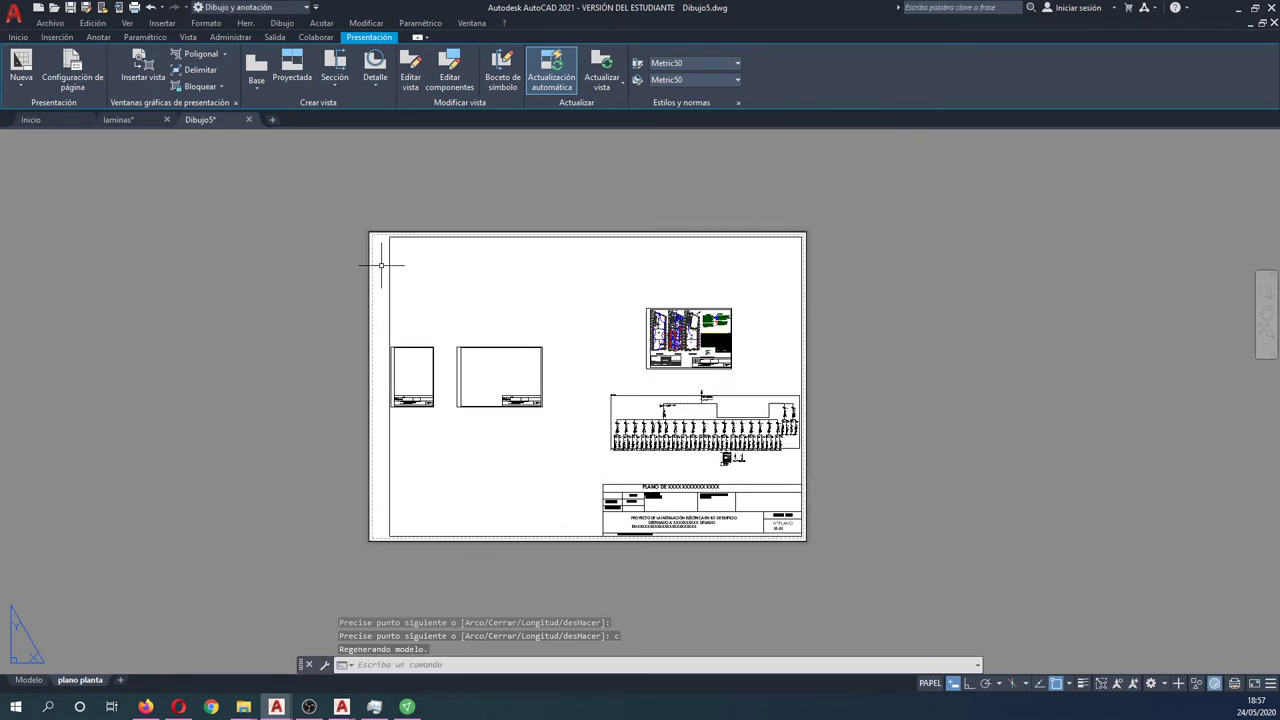
Create a new layer named VM in the layer manager
{"action": "left_click", "coordinate": [390, 268]}
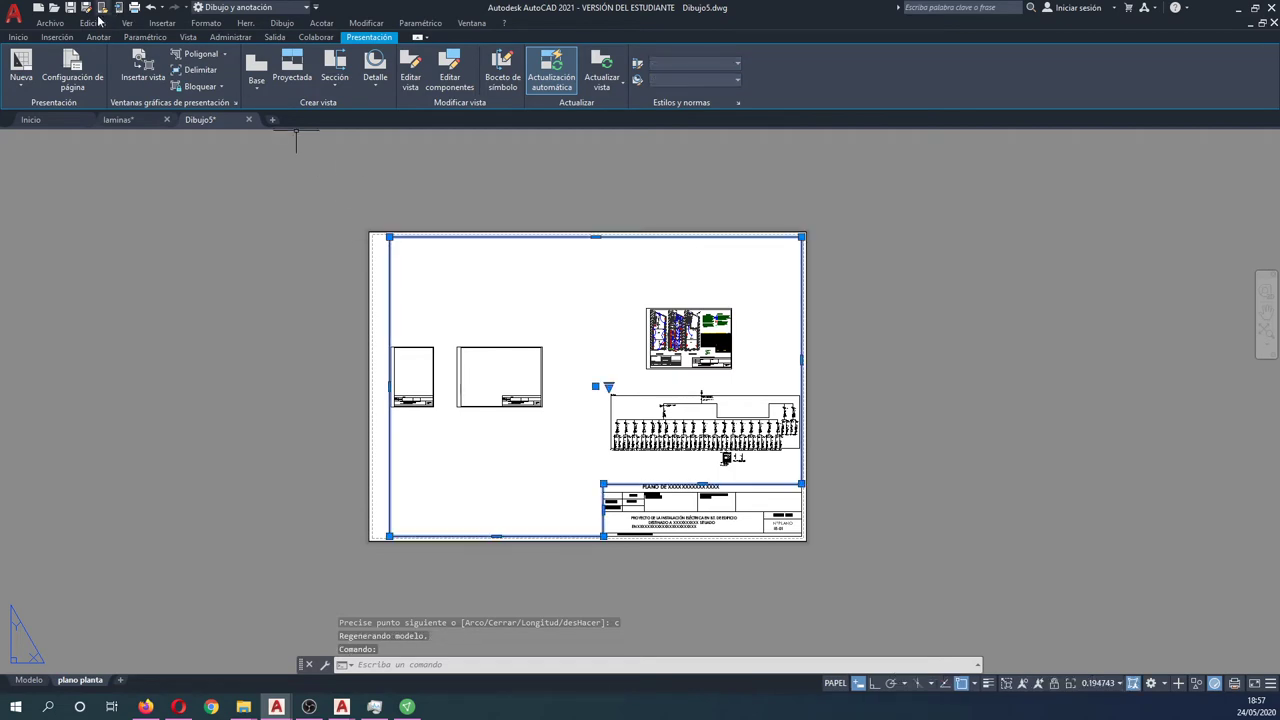
{"action": "left_click", "coordinate": [17, 37]}
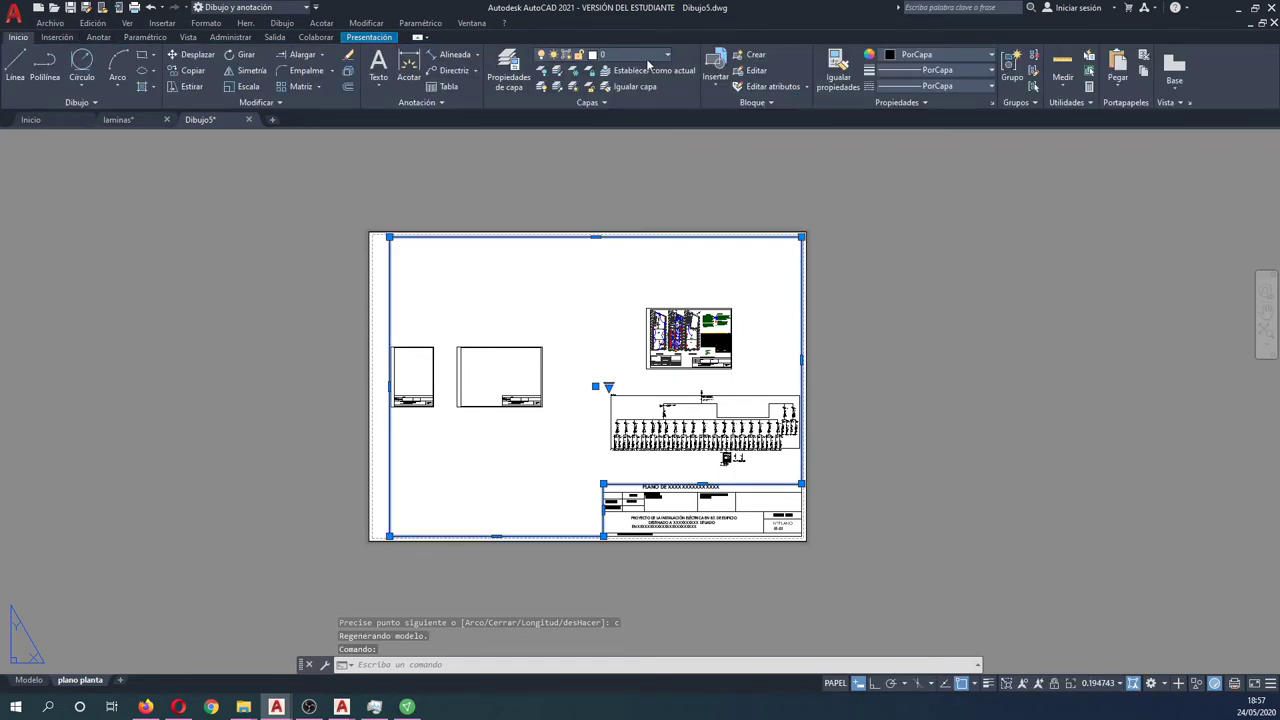
{"action": "left_click", "coordinate": [508, 72]}
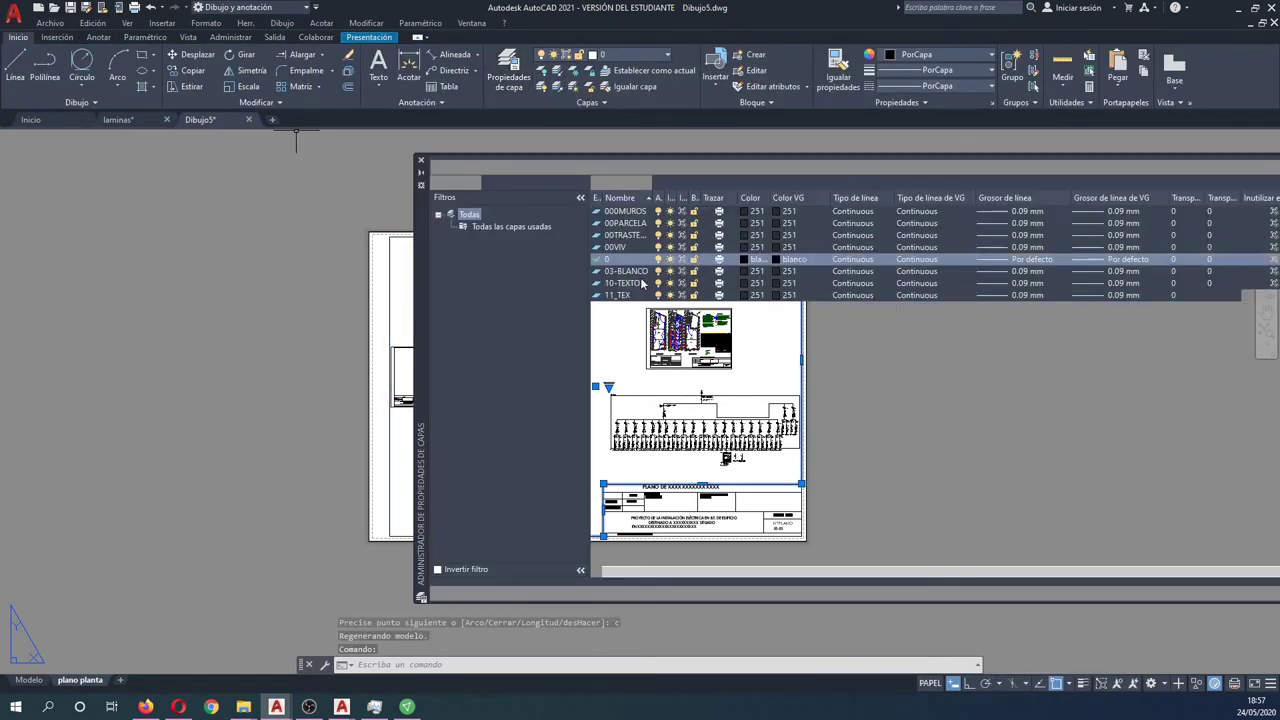
{"action": "key", "text": "alt+n"}
{"action": "type", "text": "VM"}
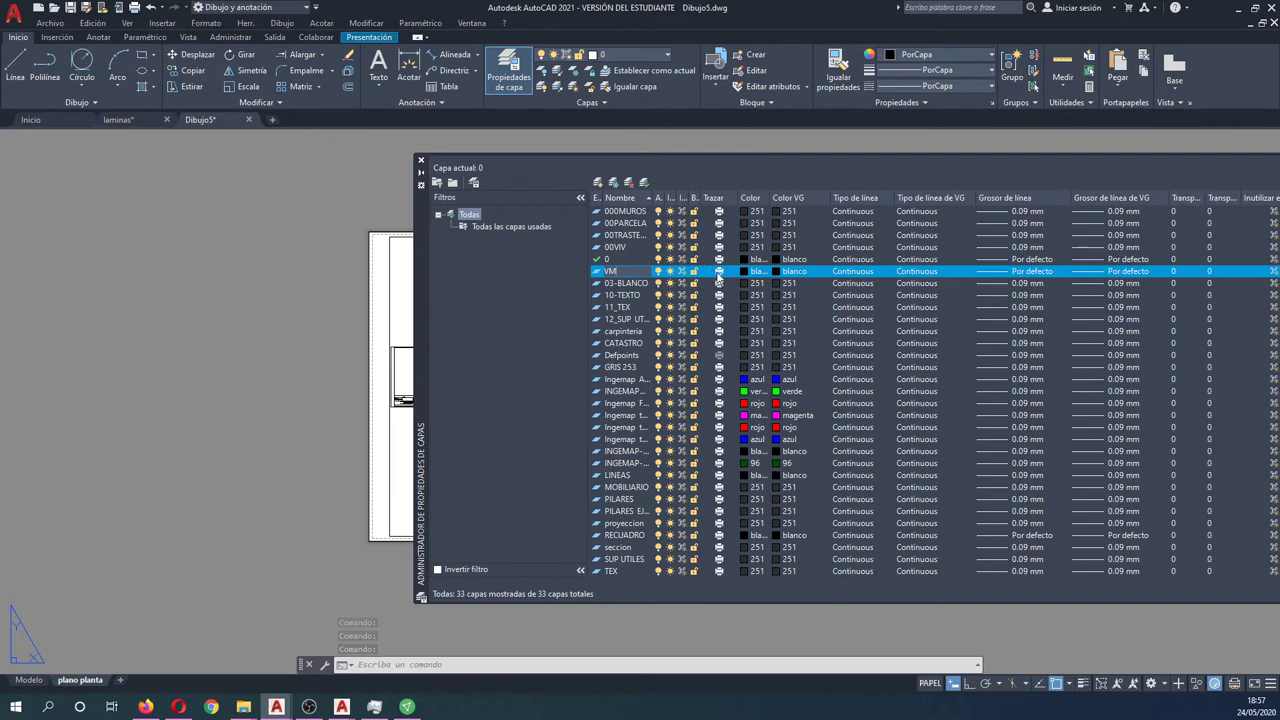
{"action": "key", "text": "Return"}
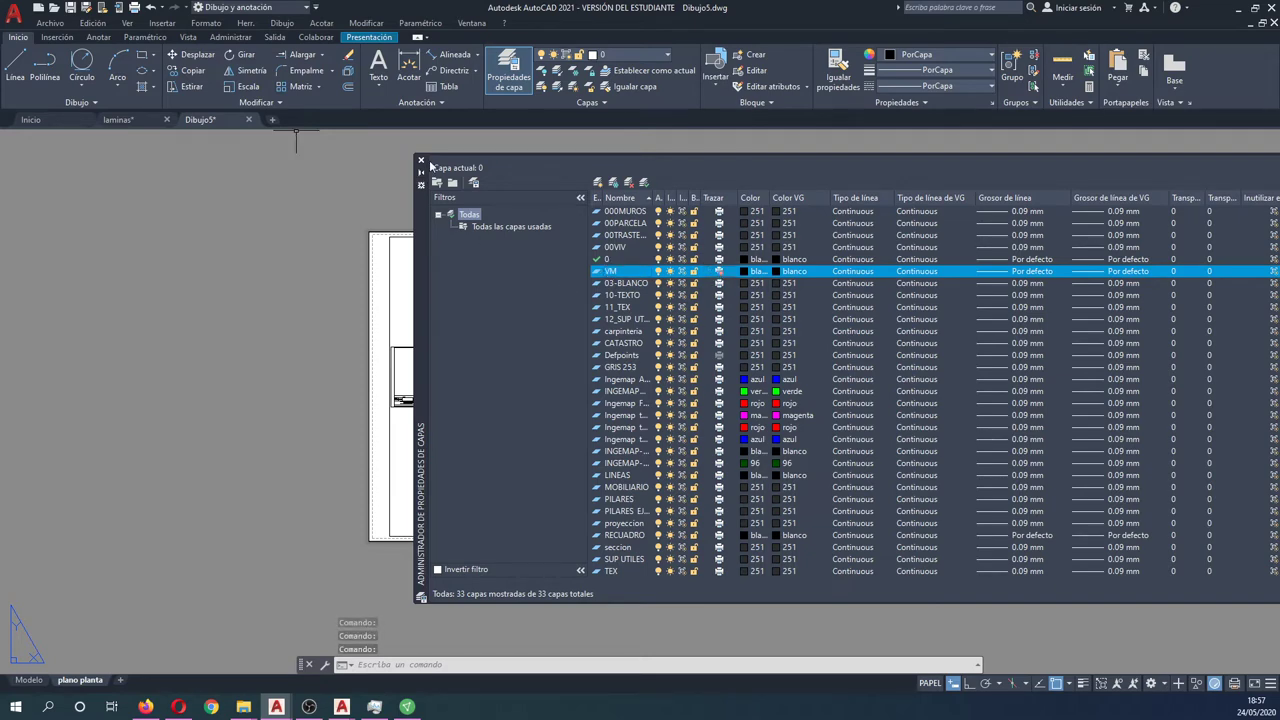
{"action": "left_click", "coordinate": [421, 160]}
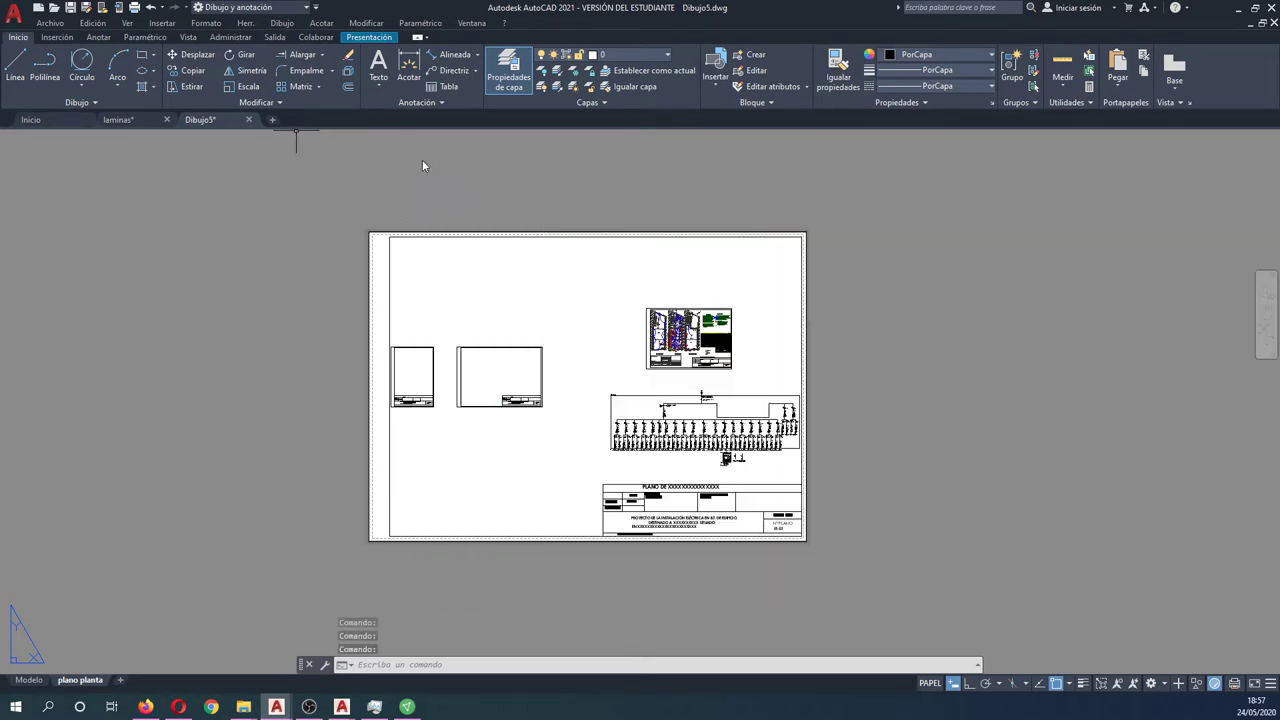
Move the polygonal sheet viewport onto layer VM
{"action": "left_click", "coordinate": [391, 262]}
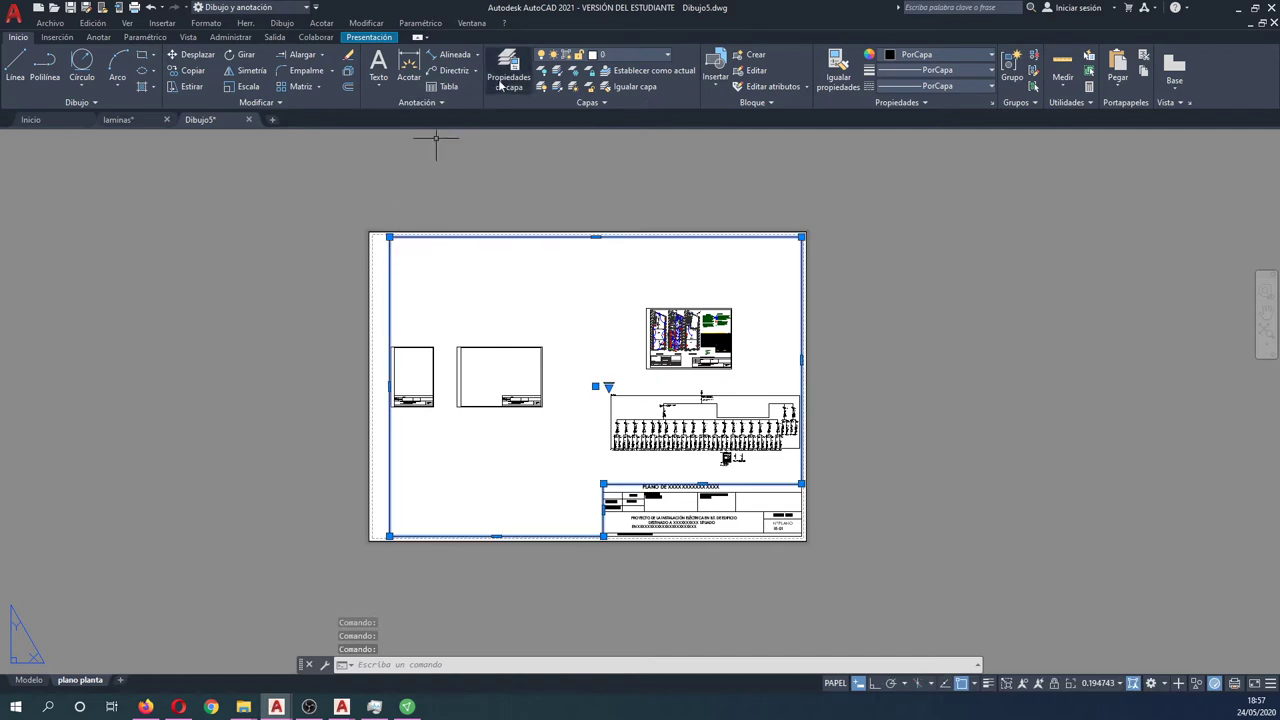
{"action": "left_click", "coordinate": [630, 54]}
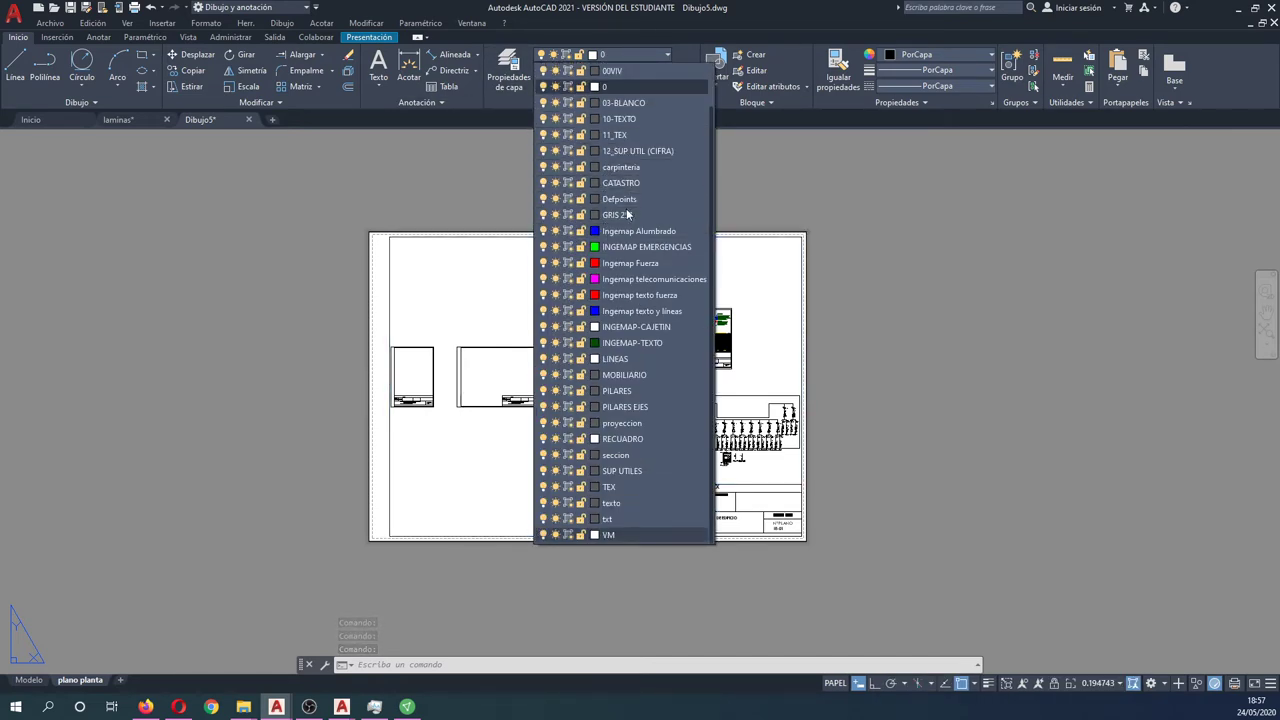
{"action": "left_click", "coordinate": [608, 534]}
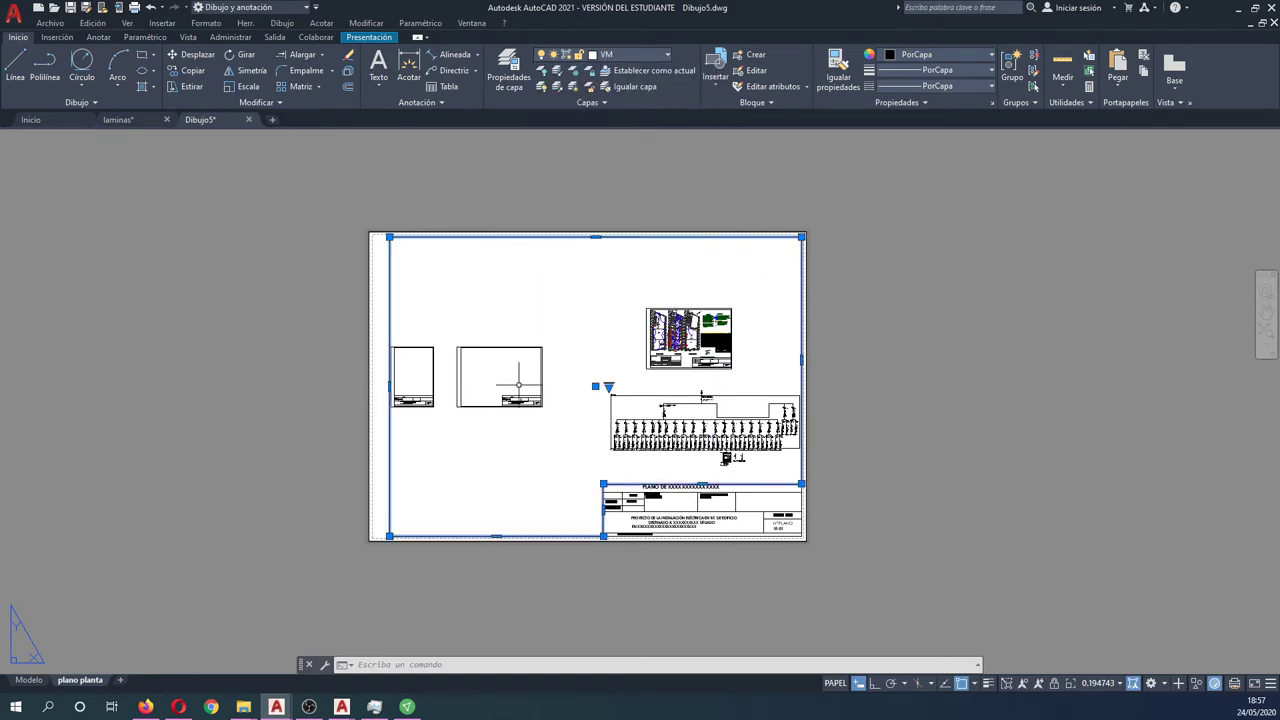
{"action": "key", "text": "Escape"}
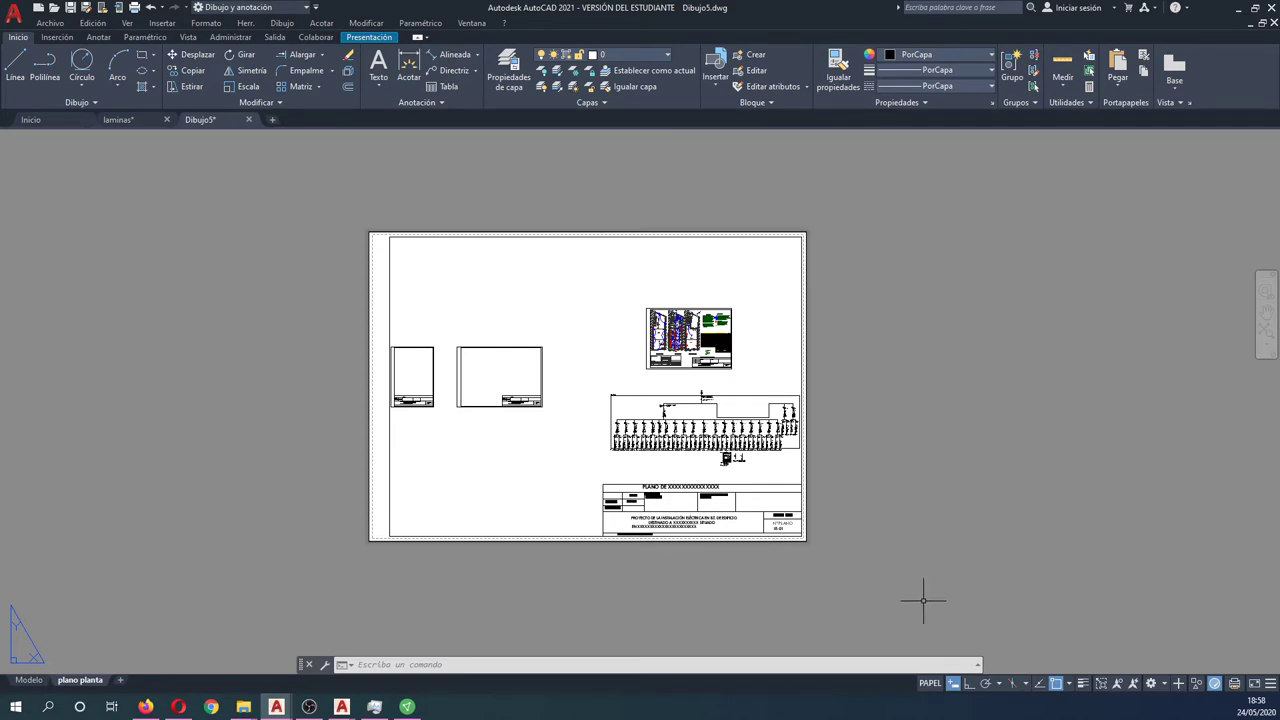
Pan and zoom inside the sheet viewport until the three floor plans, legend and table fit
{"action": "left_click", "coordinate": [455, 428]}
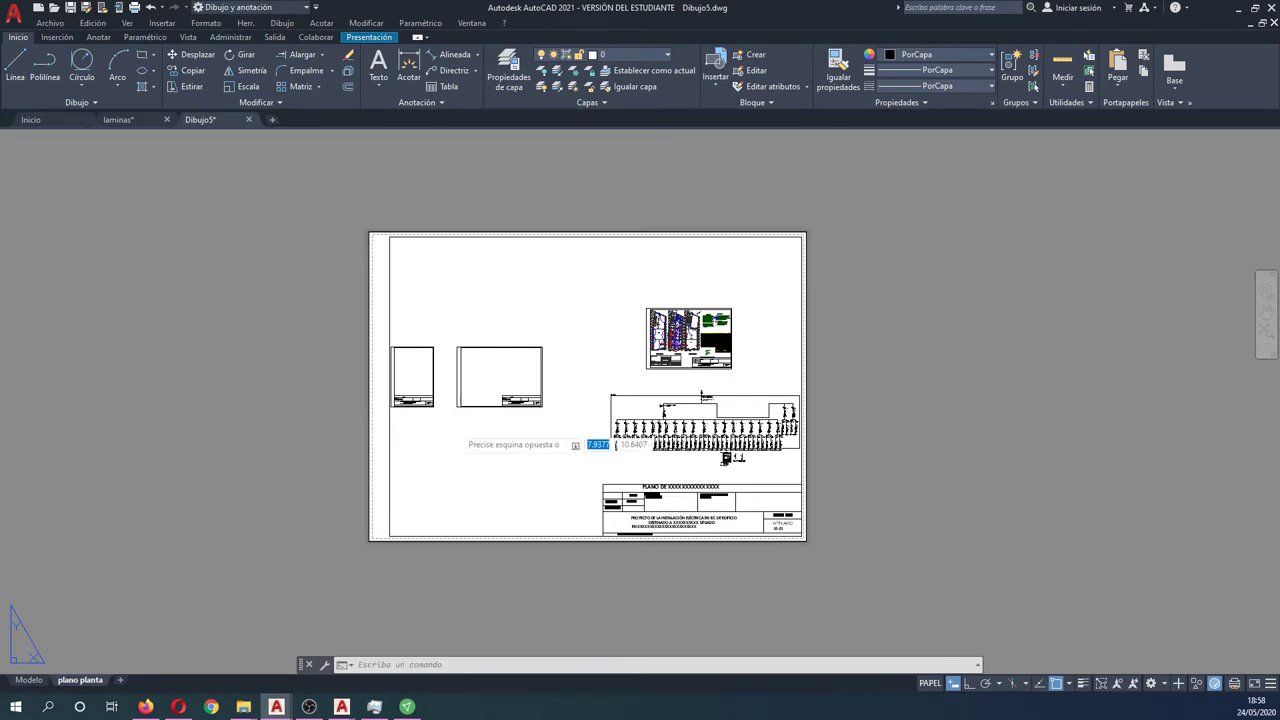
{"action": "double_click", "coordinate": [445, 429]}
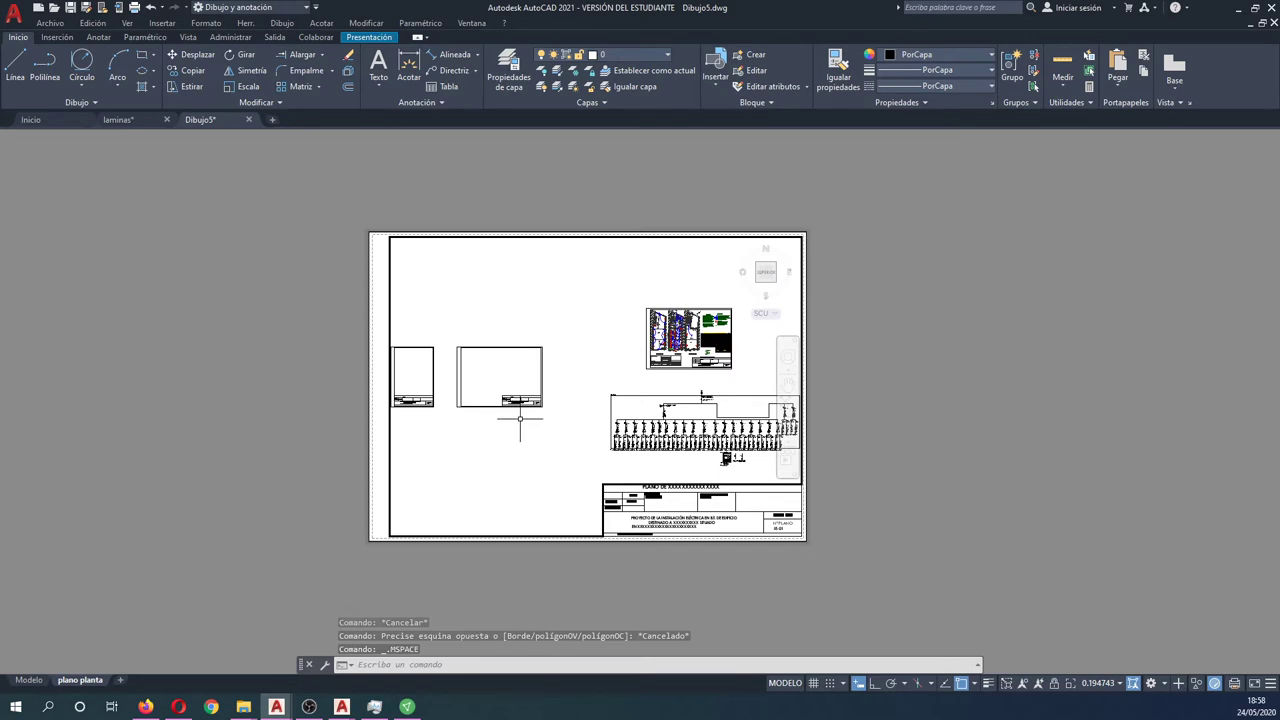
{"action": "left_click", "coordinate": [390, 37]}
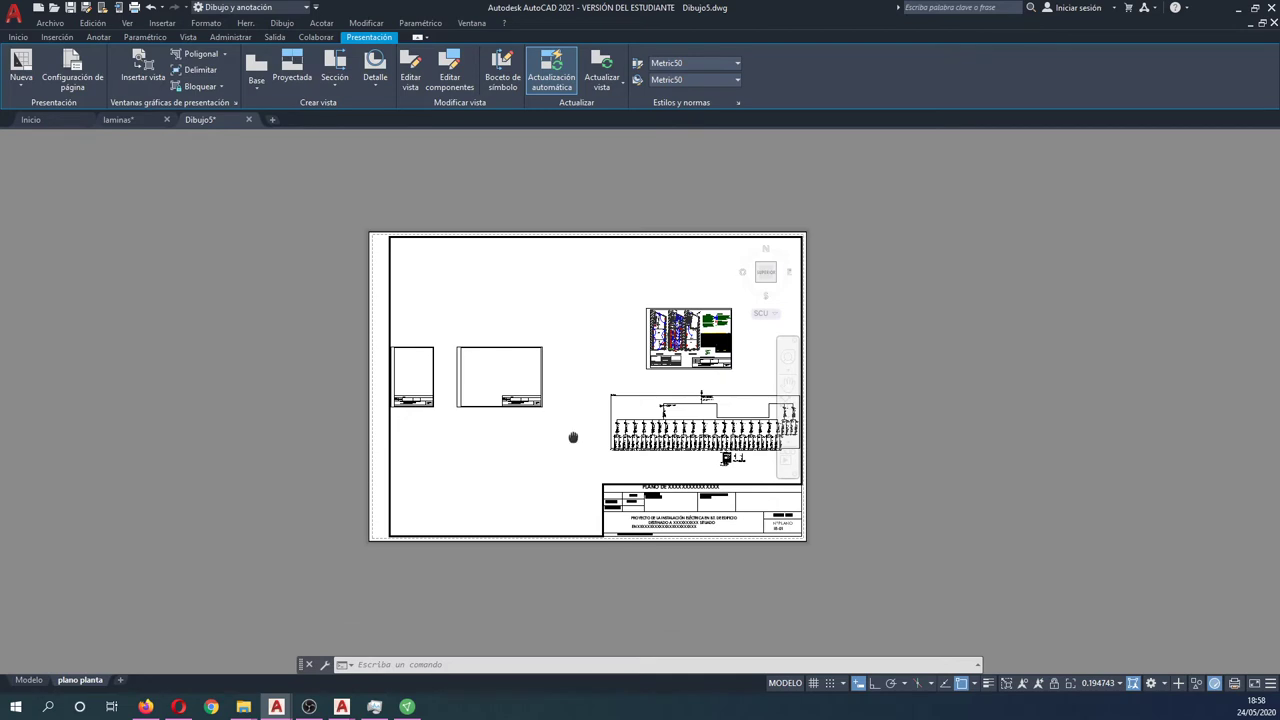
{"action": "middle_click_drag", "start_coordinate": [582, 425], "coordinate": [550, 447]}
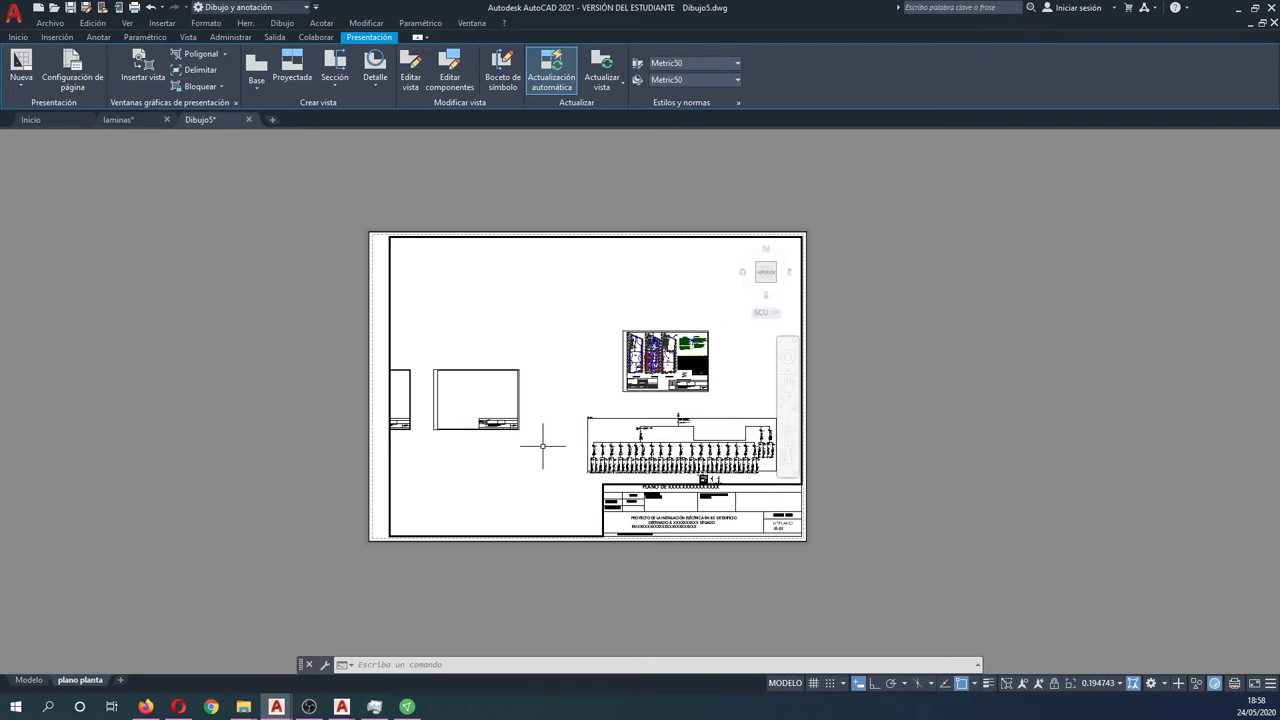
{"action": "scroll", "coordinate": [543, 435], "scroll_direction": "up", "scroll_amount": 2}
{"action": "middle_click_drag", "start_coordinate": [543, 429], "coordinate": [461, 430]}
{"action": "left_click", "coordinate": [1120, 684]}
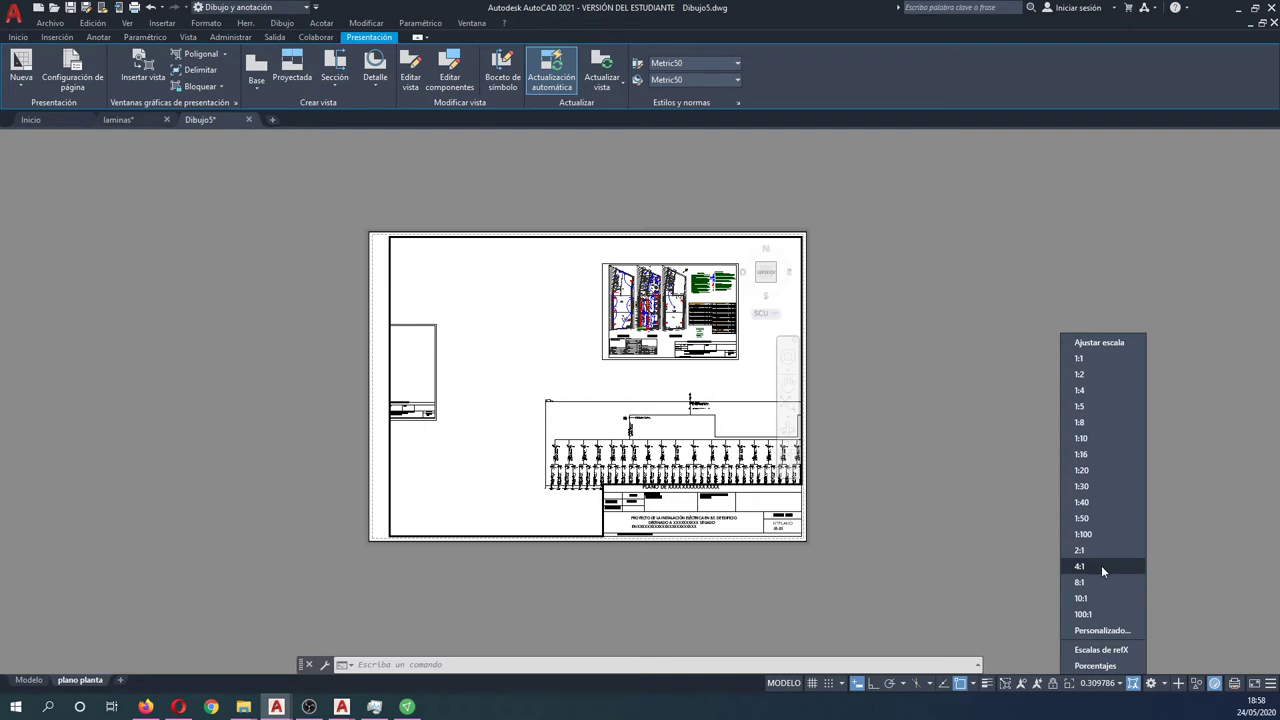
{"action": "left_click", "coordinate": [1090, 366]}
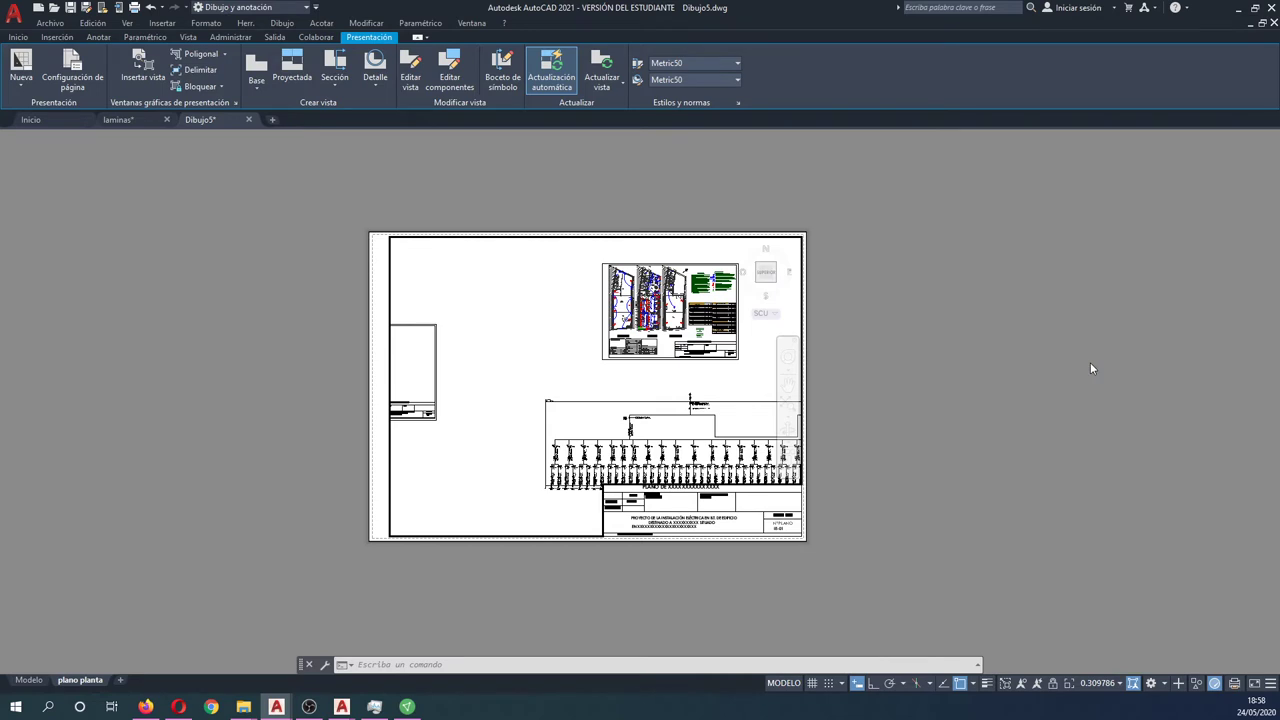
{"action": "middle_click_drag", "start_coordinate": [686, 400], "coordinate": [497, 589]}
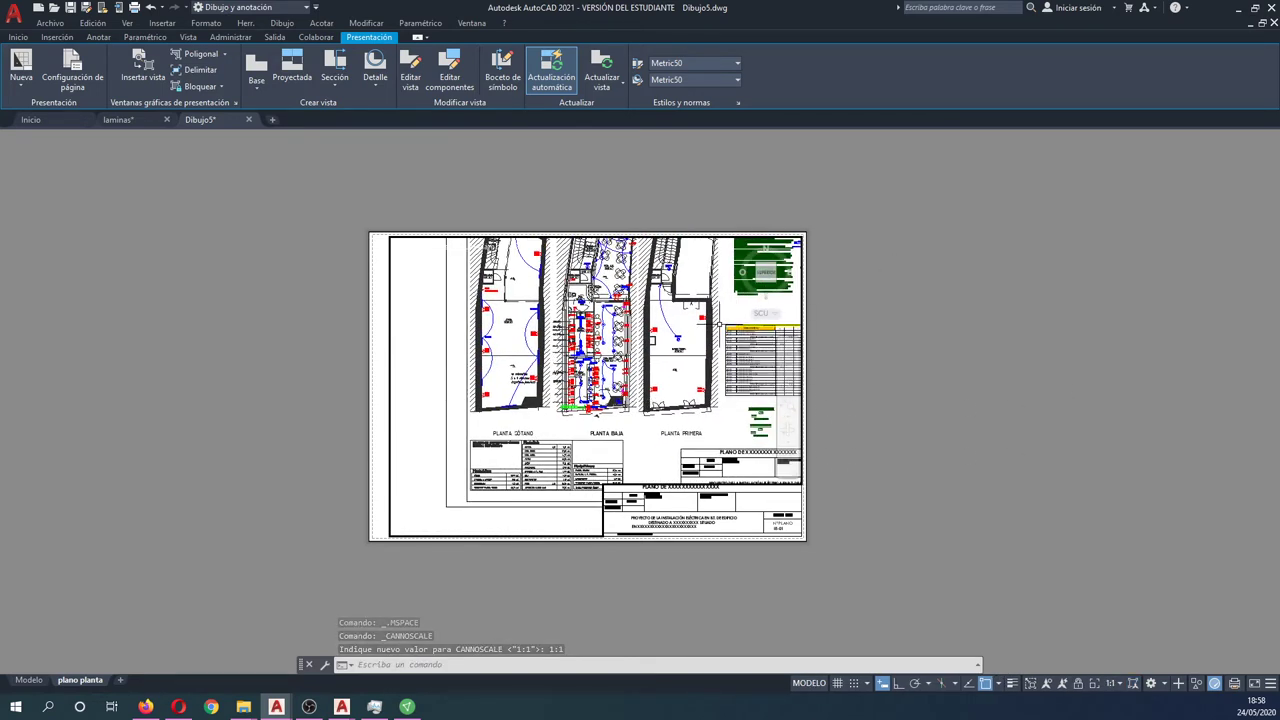
{"action": "middle_click_drag", "start_coordinate": [718, 323], "coordinate": [604, 300]}
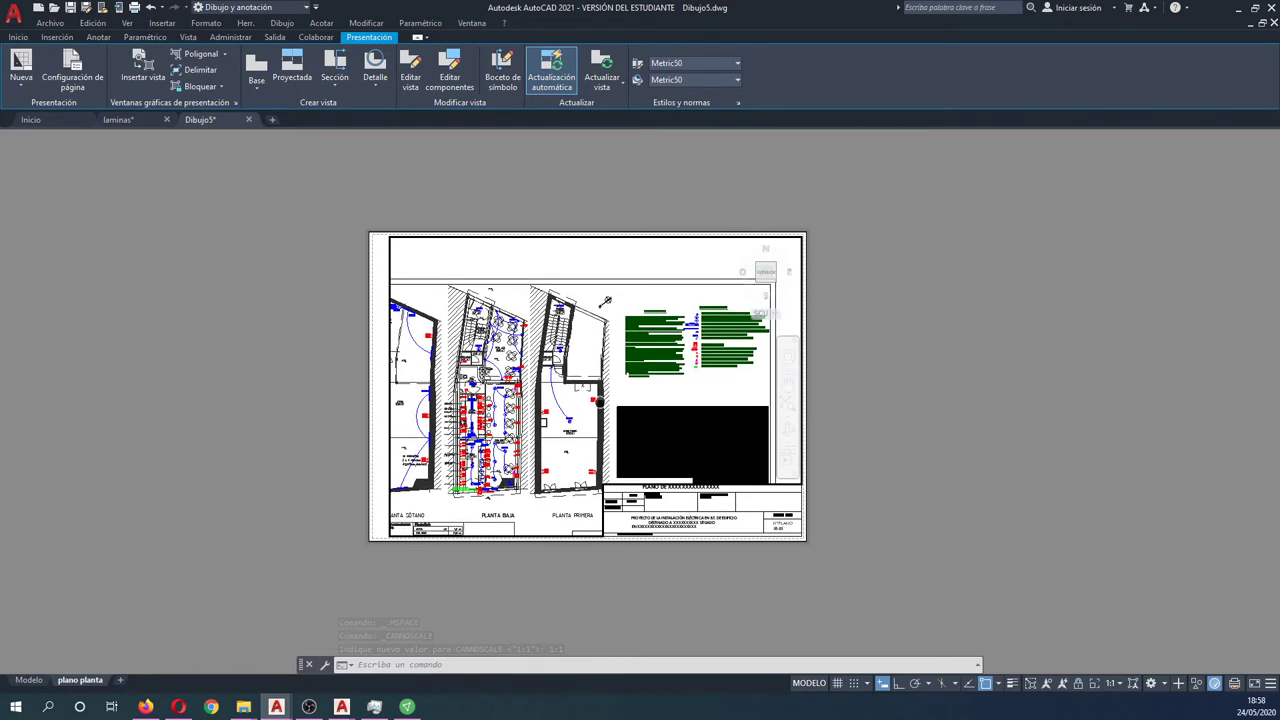
{"action": "middle_click_drag", "start_coordinate": [598, 401], "coordinate": [637, 372]}
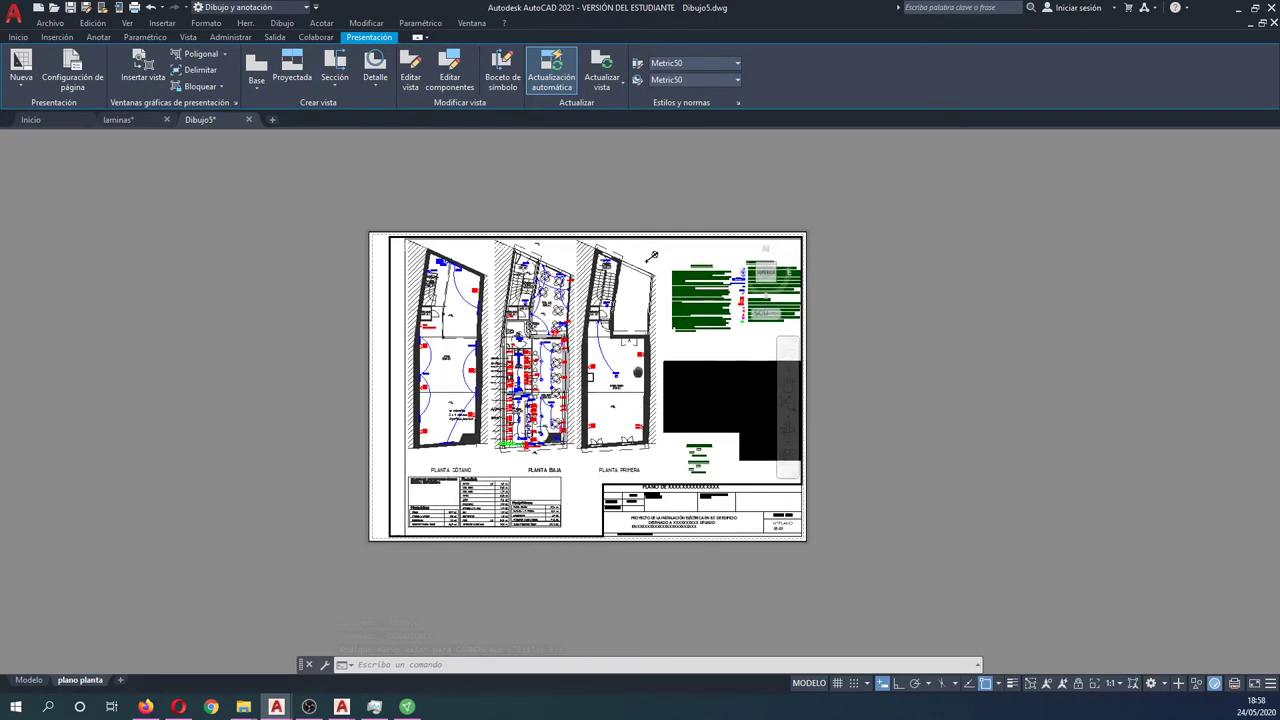
{"action": "middle_click_drag", "start_coordinate": [652, 256], "coordinate": [654, 255]}
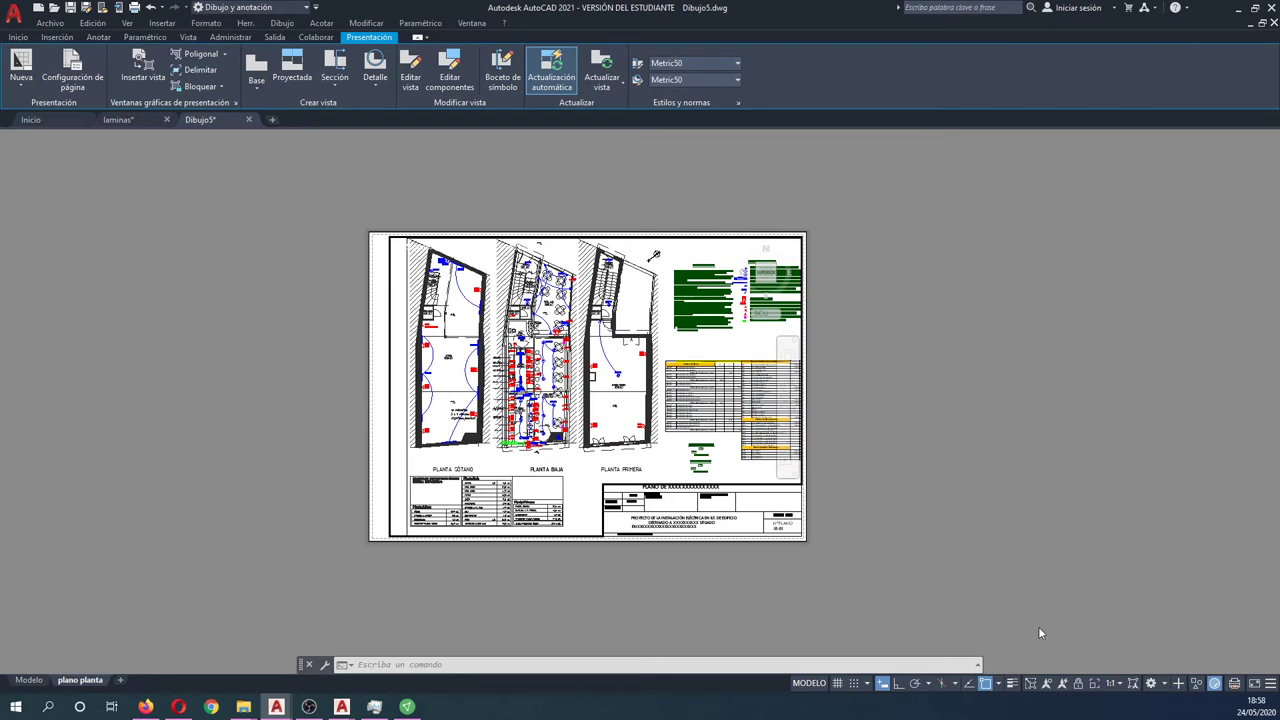
Add custom scales Mi escala metros 1:100 and Mi escala metros 1:150 (1 = 1.5) in the scale editor
{"action": "left_click", "coordinate": [1122, 686]}
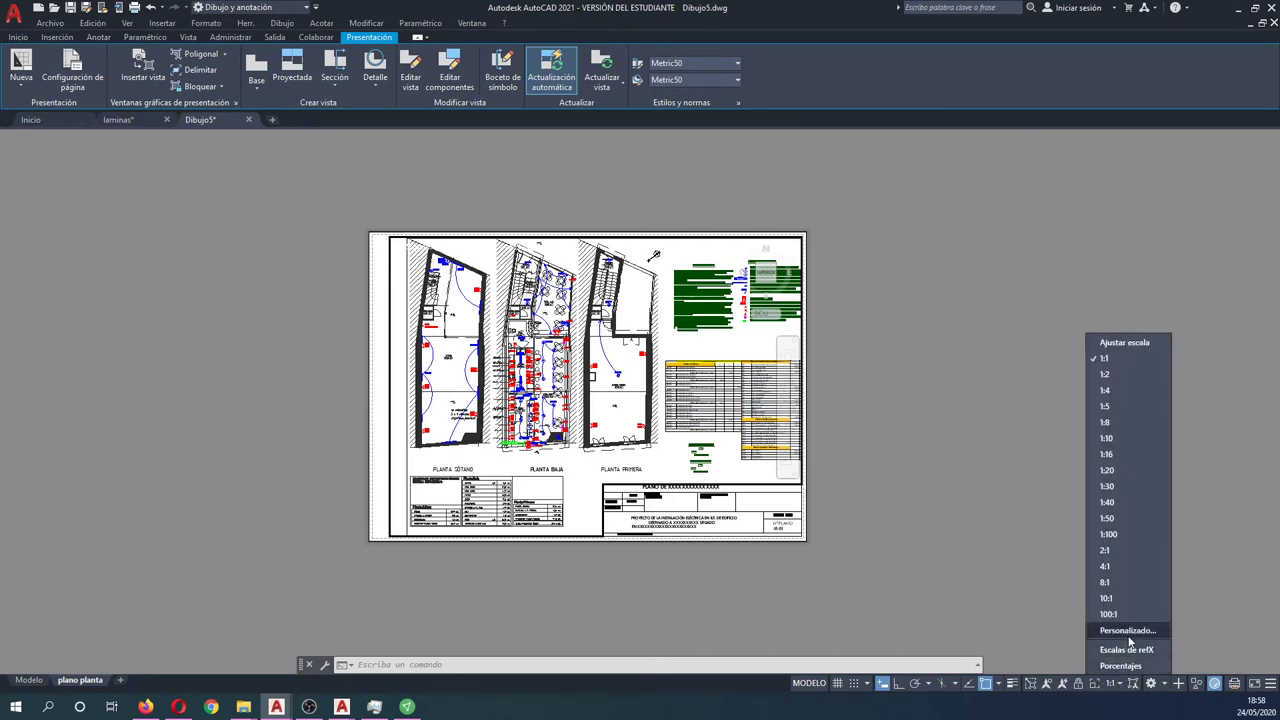
{"action": "left_click", "coordinate": [1128, 632]}
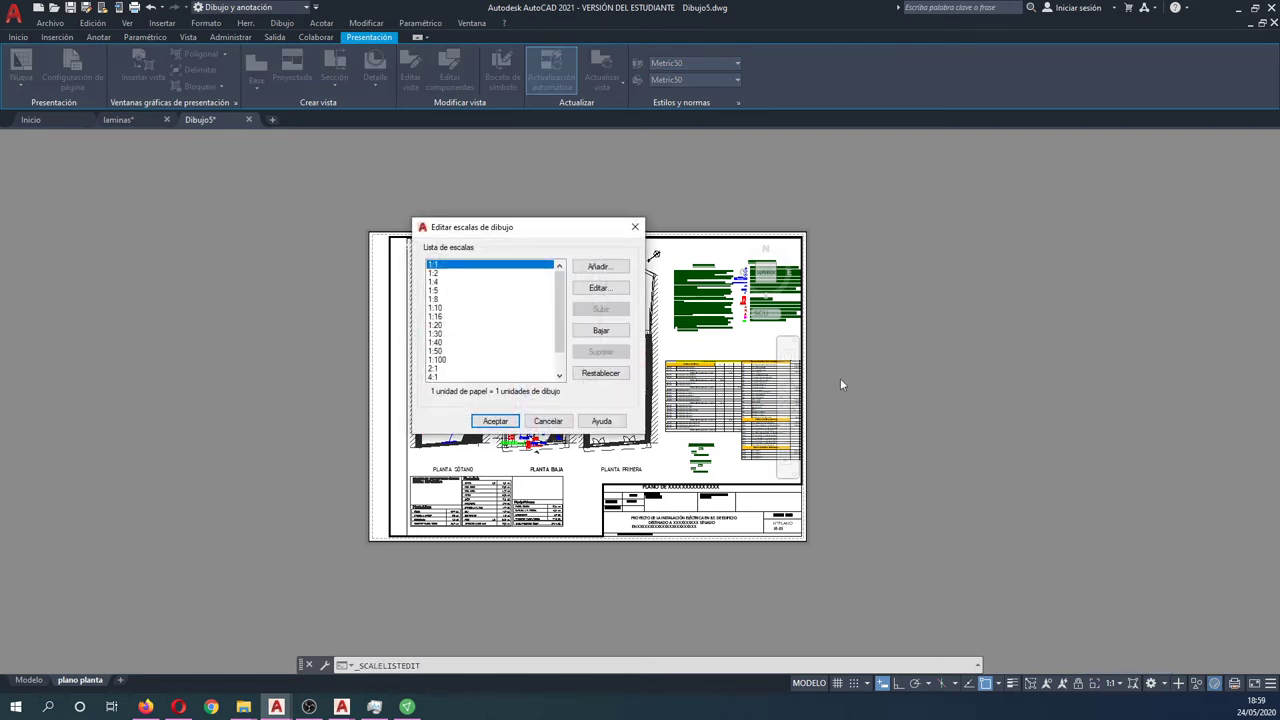
{"action": "left_click_drag", "start_coordinate": [551, 235], "coordinate": [889, 272]}
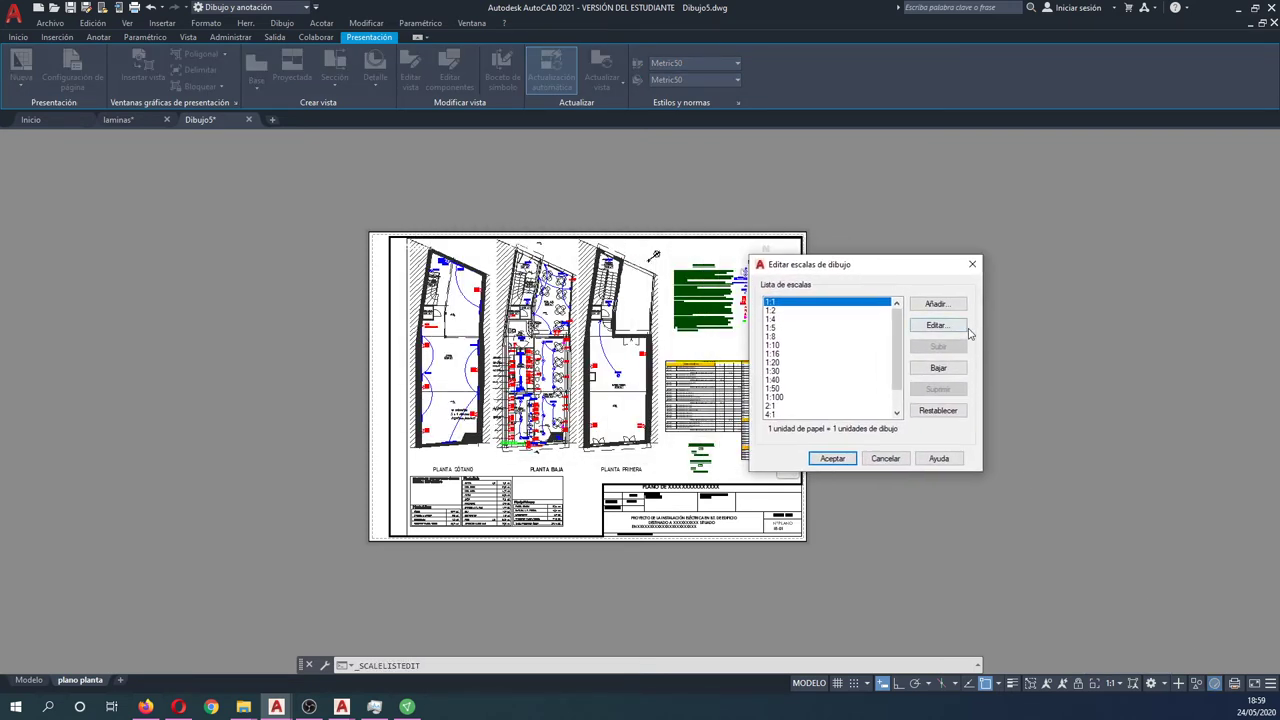
{"action": "left_click", "coordinate": [938, 306]}
{"action": "type", "text": "Mi escala metros 1:100"}
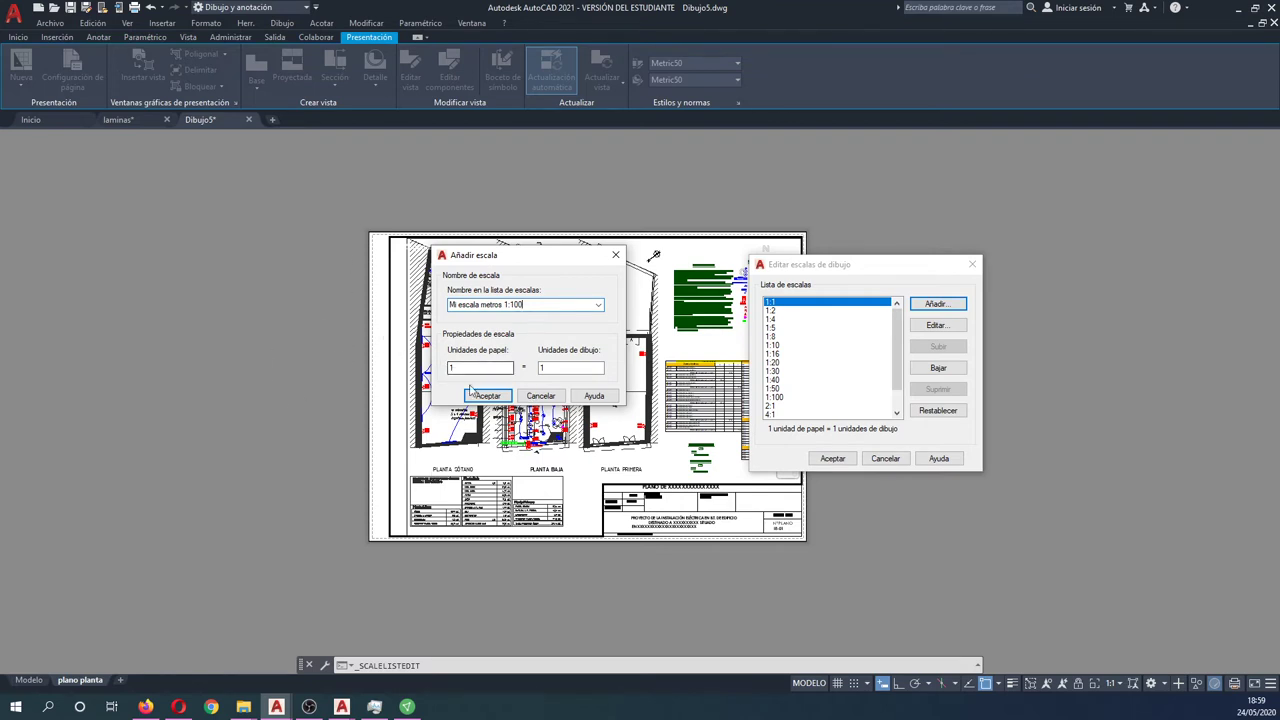
{"action": "left_click", "coordinate": [487, 396]}
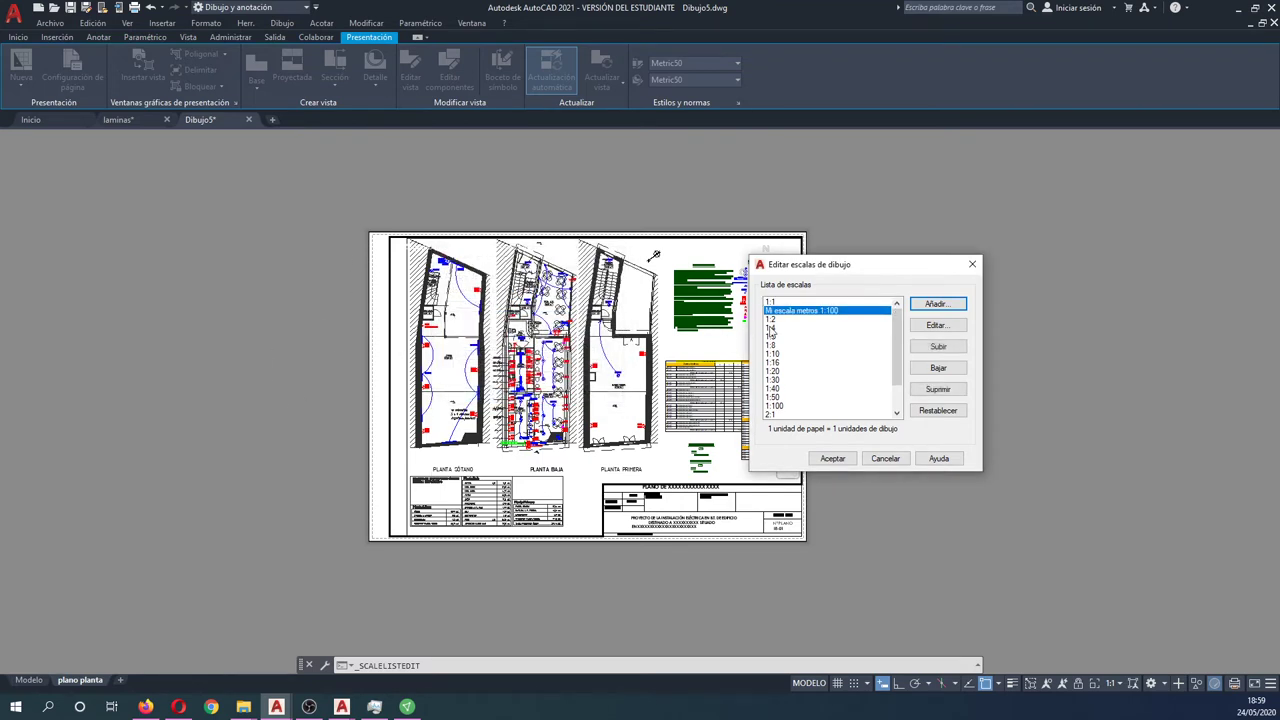
{"action": "left_click", "coordinate": [938, 305]}
{"action": "type", "text": "Mi escala metros 1:150"}
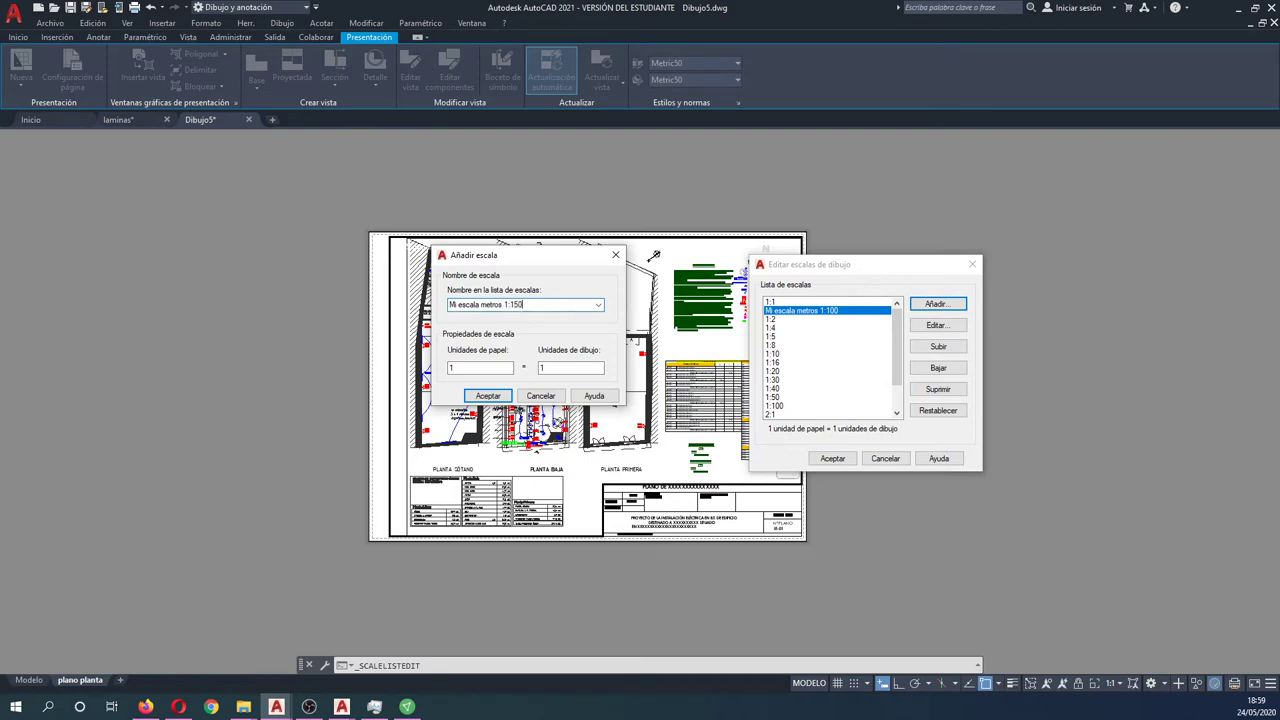
{"action": "left_click", "coordinate": [569, 369]}
{"action": "left_click", "coordinate": [488, 396]}
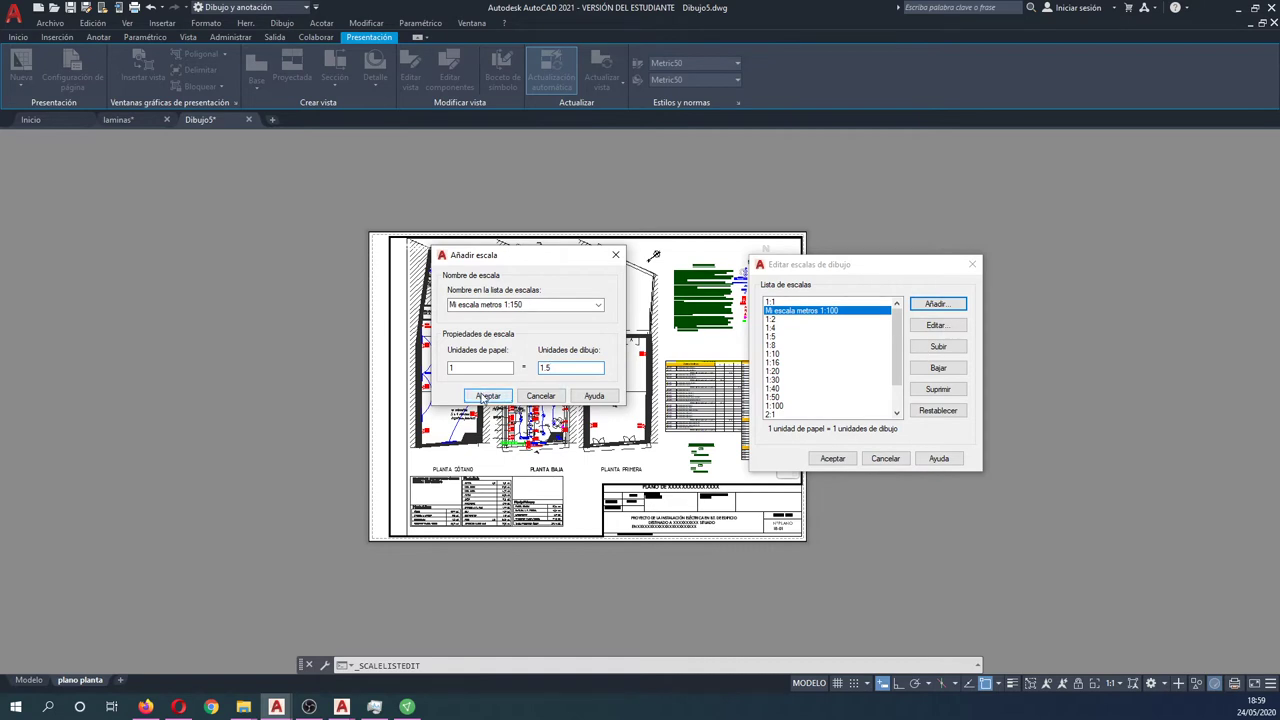
Accept the scale list, set the viewport to Mi escala metros 1:100, then to 1:150
{"action": "left_click", "coordinate": [840, 458]}
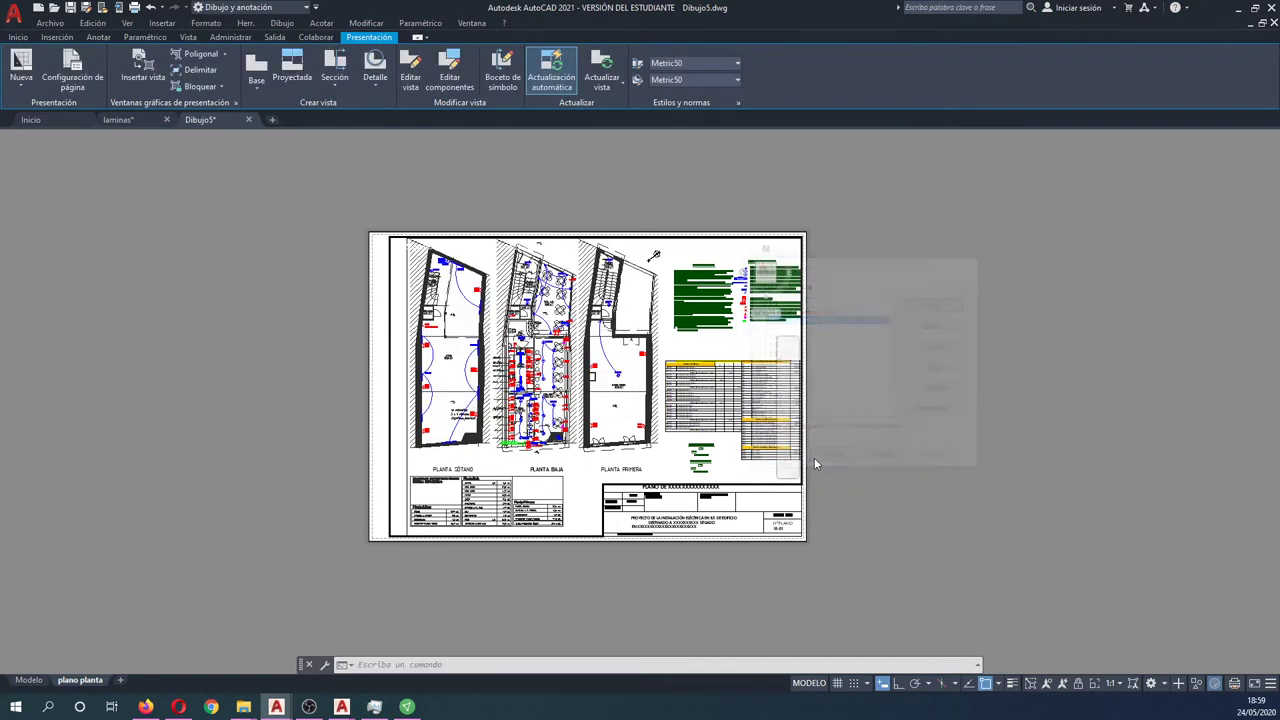
{"action": "left_click", "coordinate": [1121, 684]}
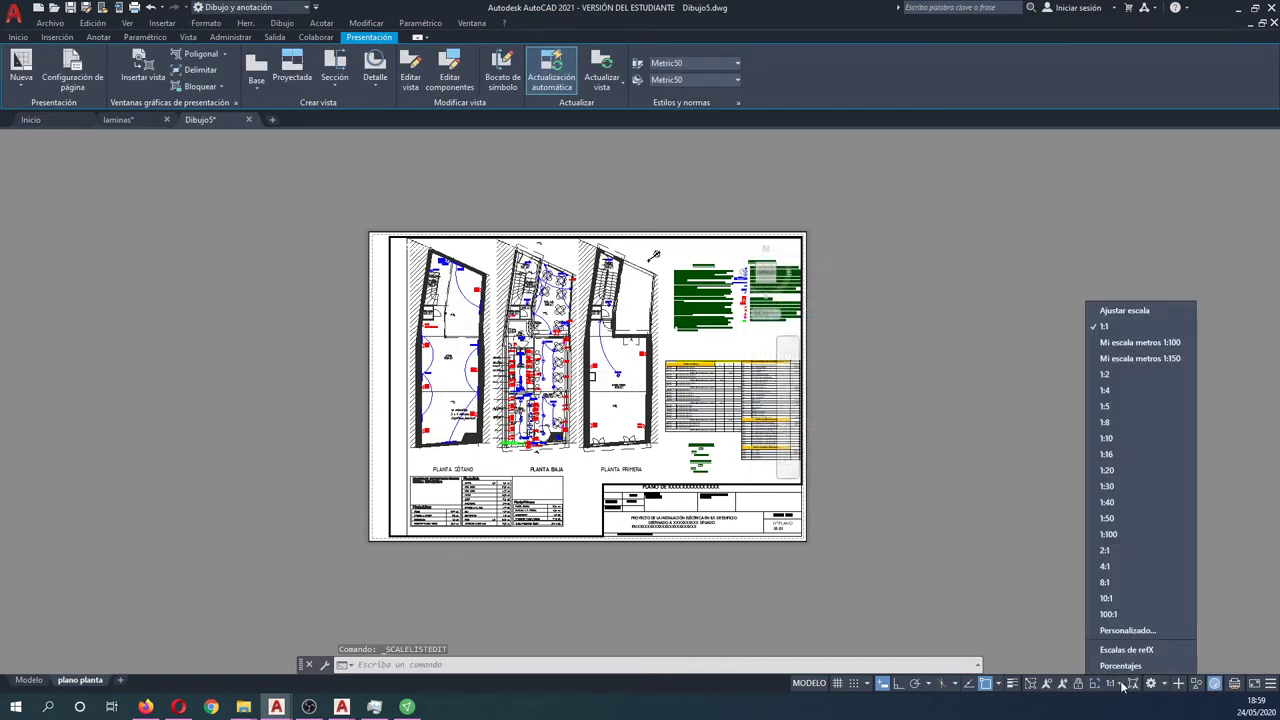
{"action": "left_click", "coordinate": [1130, 343]}
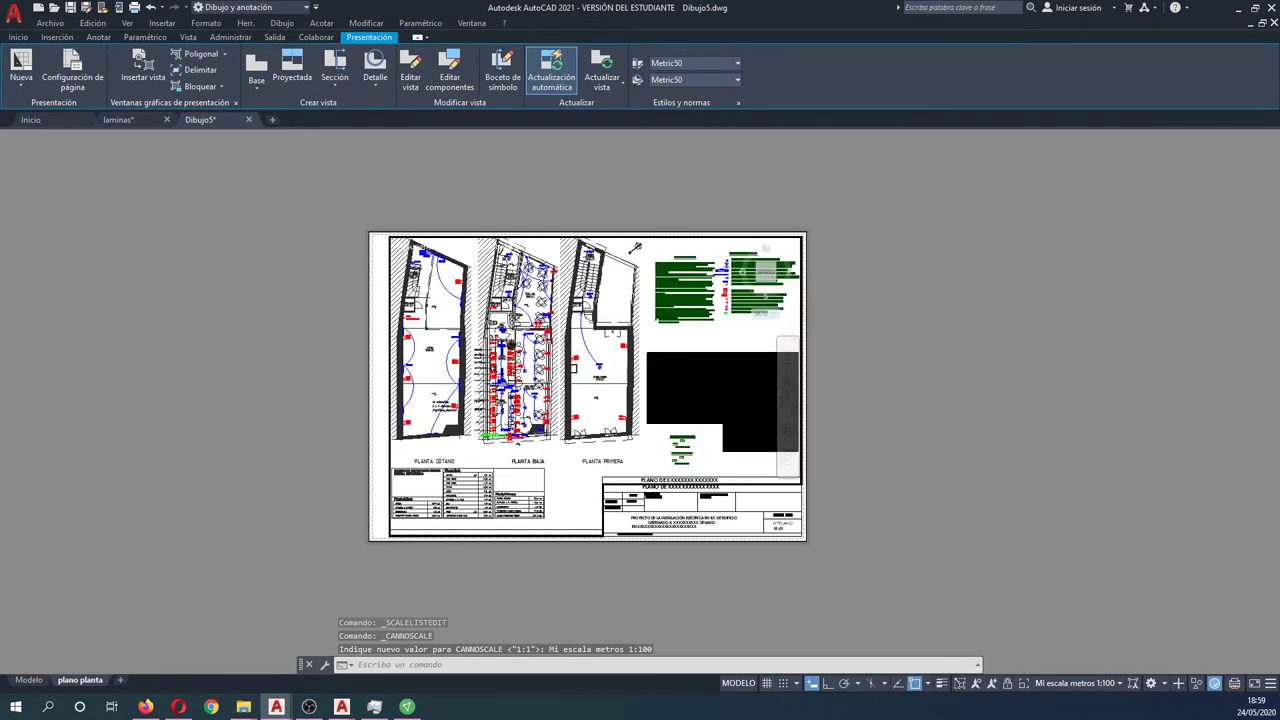
{"action": "left_click", "coordinate": [1120, 684]}
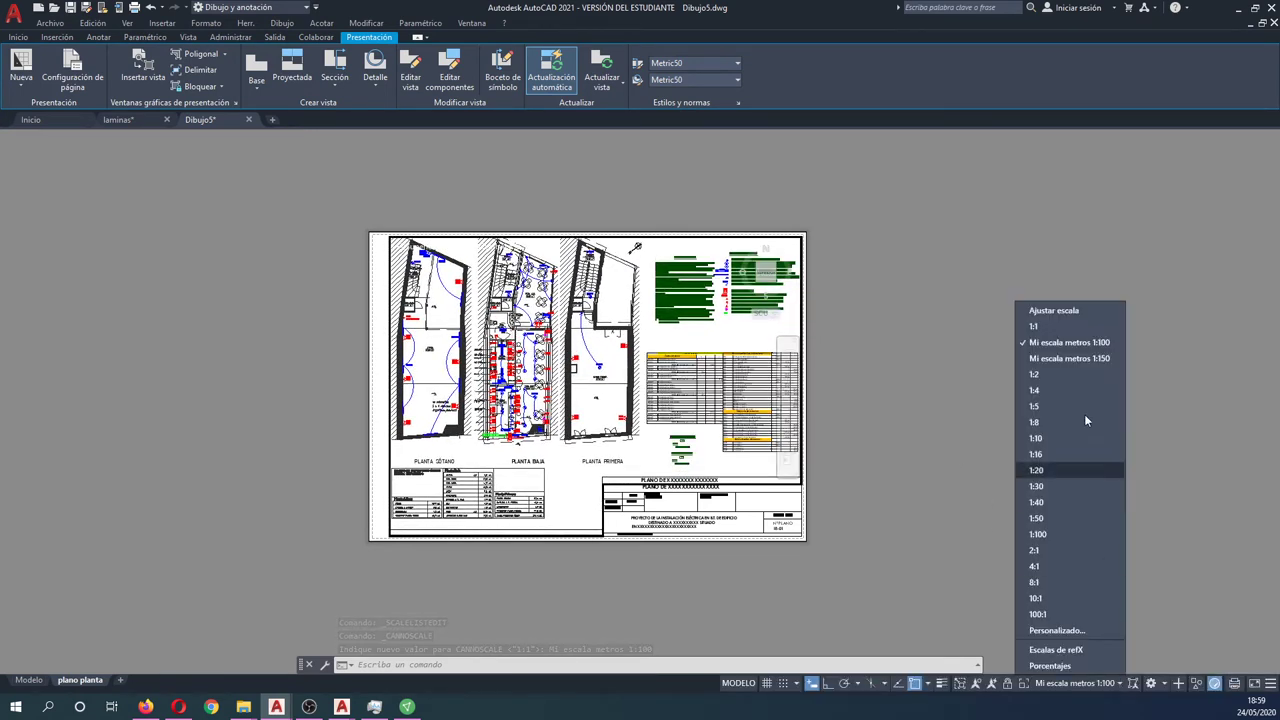
{"action": "left_click", "coordinate": [1078, 357]}
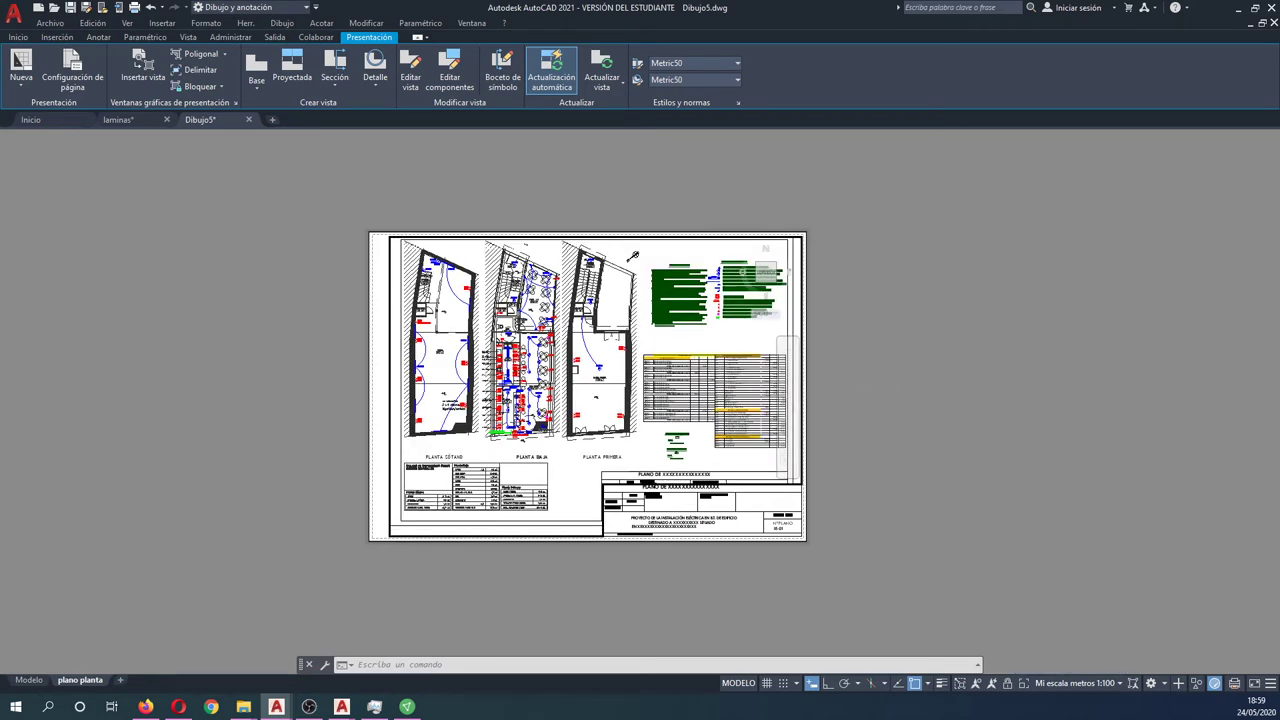
In model space, scale the title block around the plans by a factor of 1.5
{"action": "left_click", "coordinate": [29, 680]}
{"action": "type", "text": "sc"}
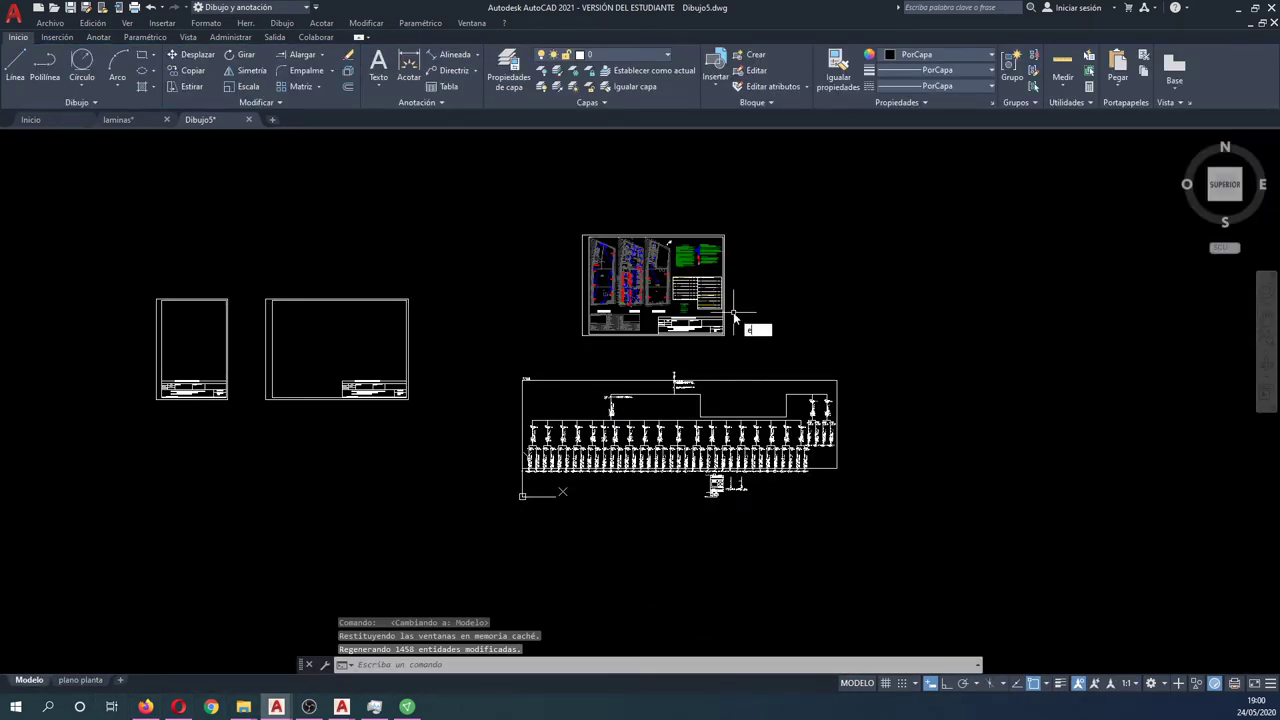
{"action": "key", "text": "Return"}
{"action": "scroll", "coordinate": [740, 330], "scroll_direction": "up", "scroll_amount": 4}
{"action": "left_click", "coordinate": [735, 352]}
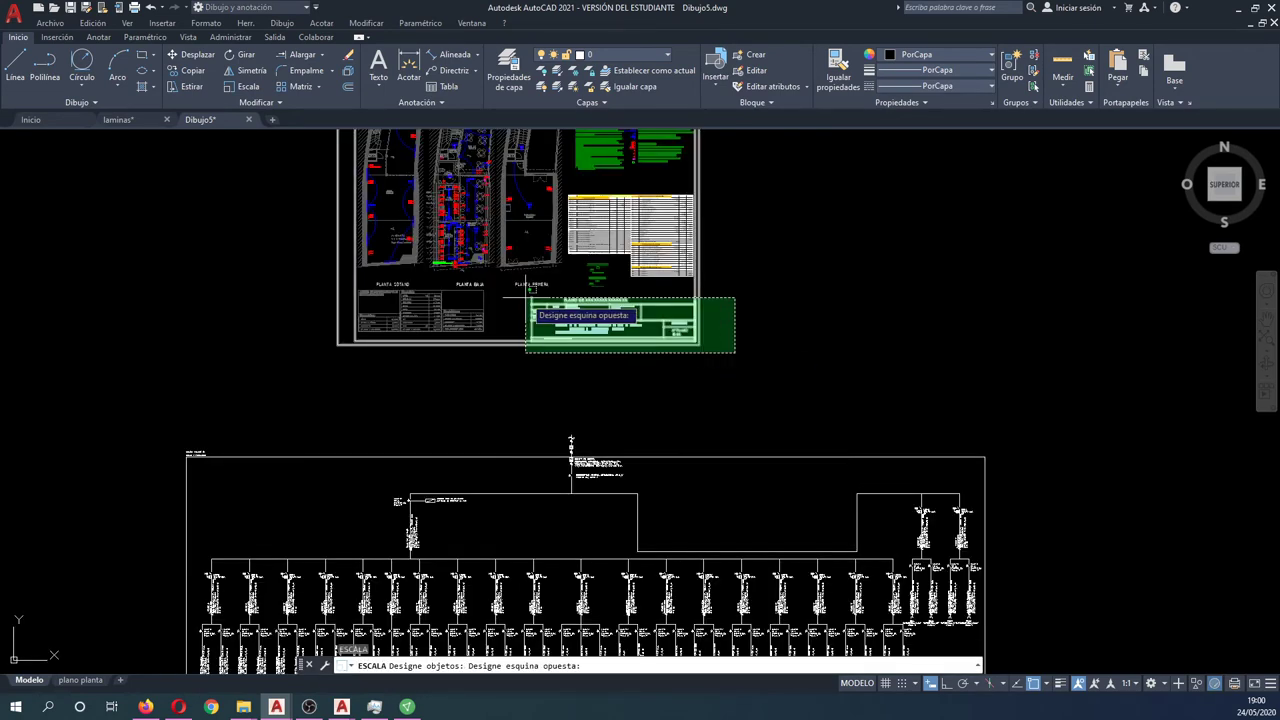
{"action": "left_click", "coordinate": [551, 302]}
{"action": "key", "text": "Return"}
{"action": "left_click", "coordinate": [531, 297]}
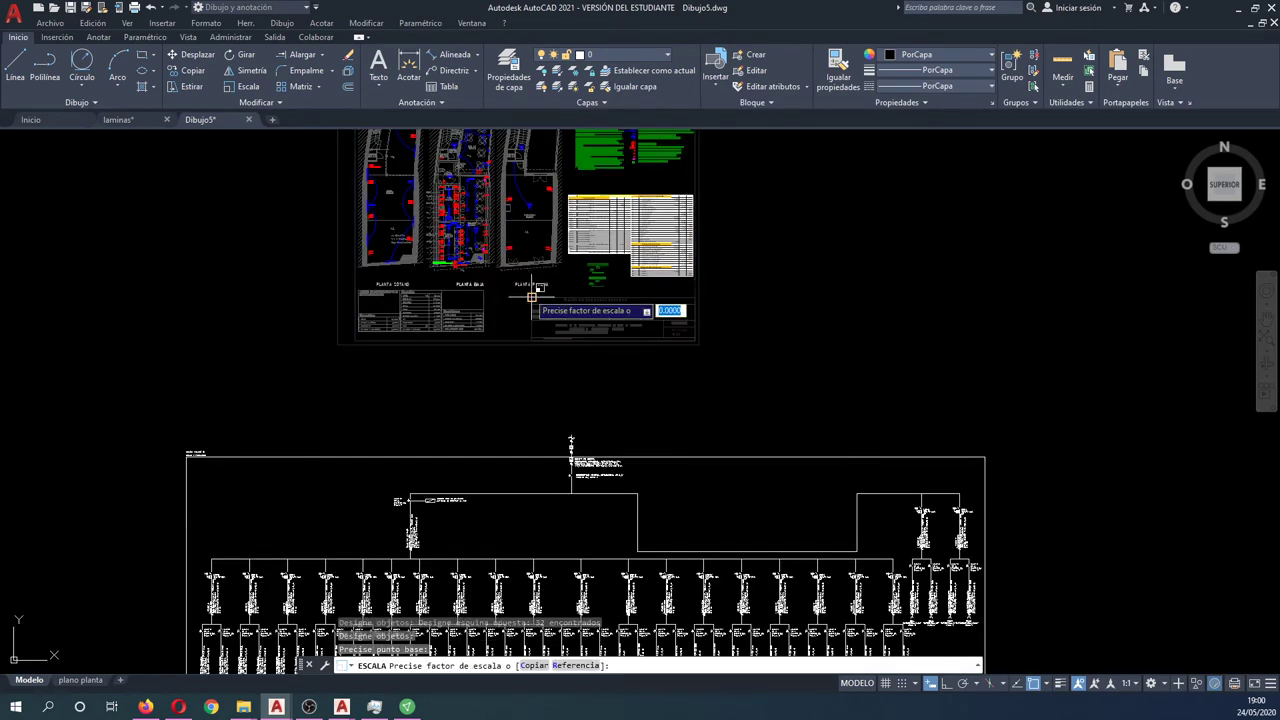
{"action": "type", "text": "1.5"}
{"action": "key", "text": "Return"}
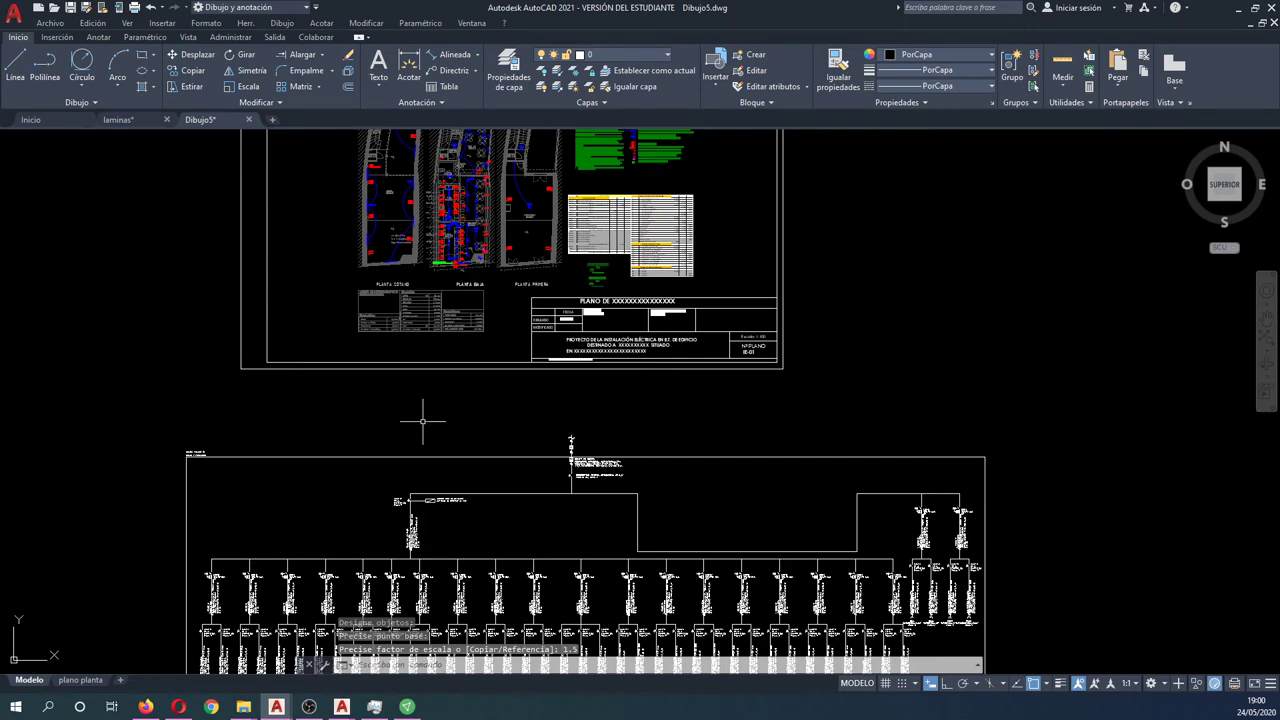
Erase the enlarged title block frame in model space and return to the plano planta layout
{"action": "left_click", "coordinate": [80, 680]}
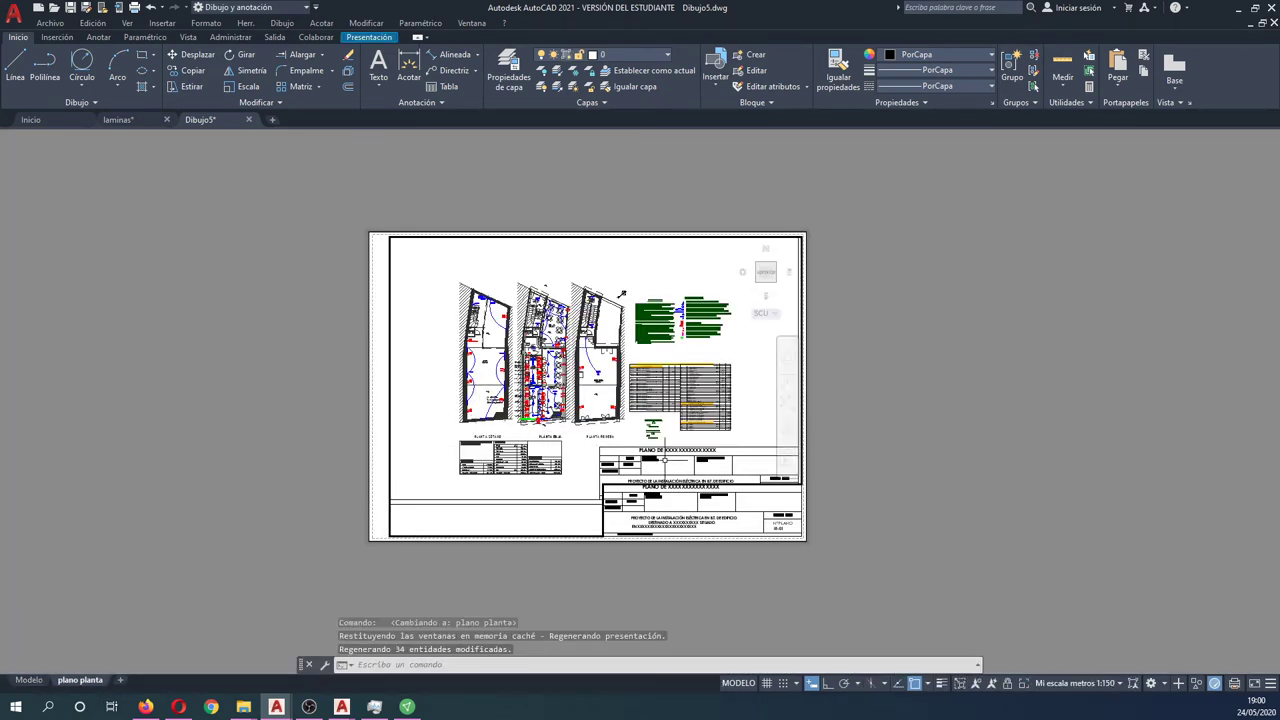
{"action": "middle_click_drag", "start_coordinate": [615, 398], "coordinate": [615, 424]}
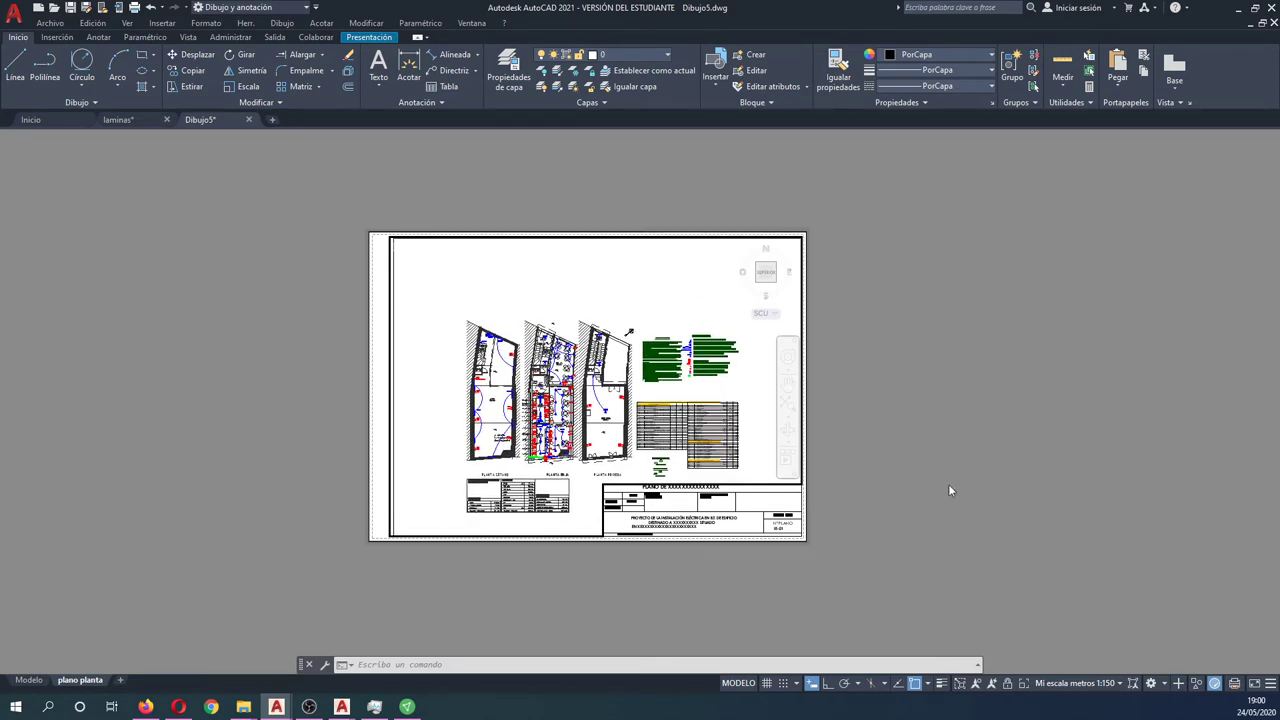
{"action": "middle_click_drag", "start_coordinate": [765, 488], "coordinate": [757, 450]}
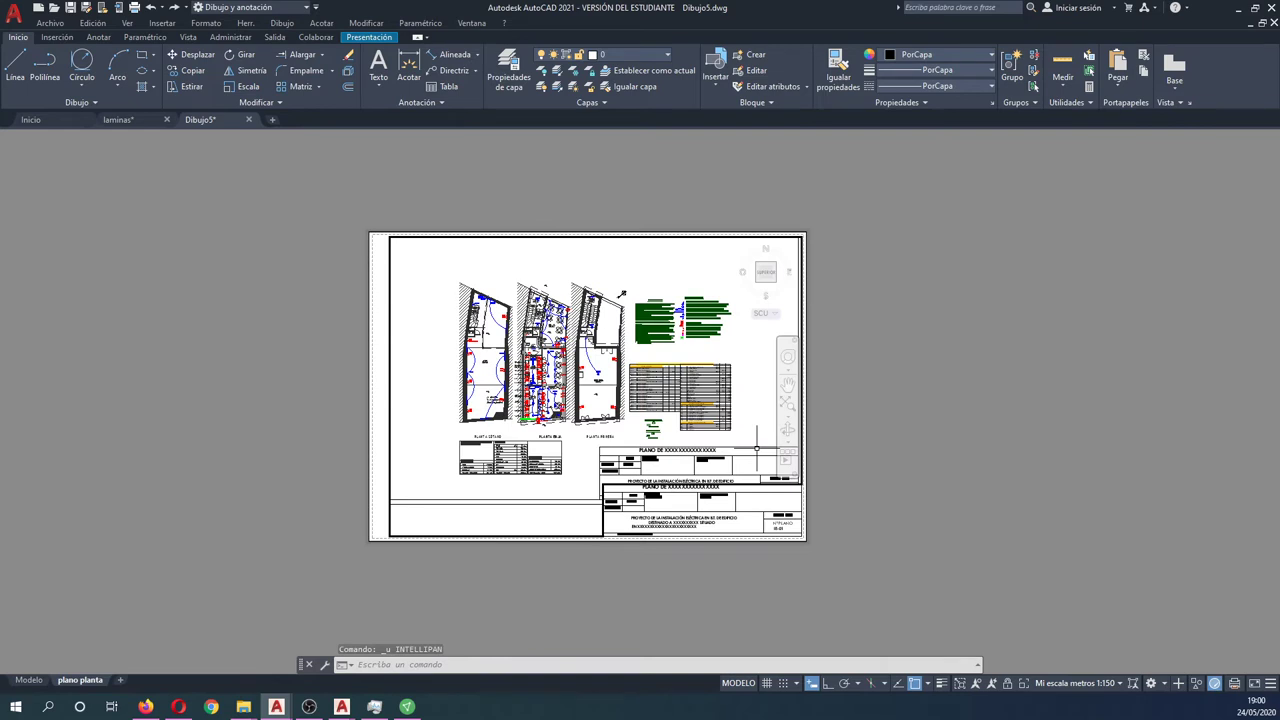
{"action": "left_click", "coordinate": [20, 680]}
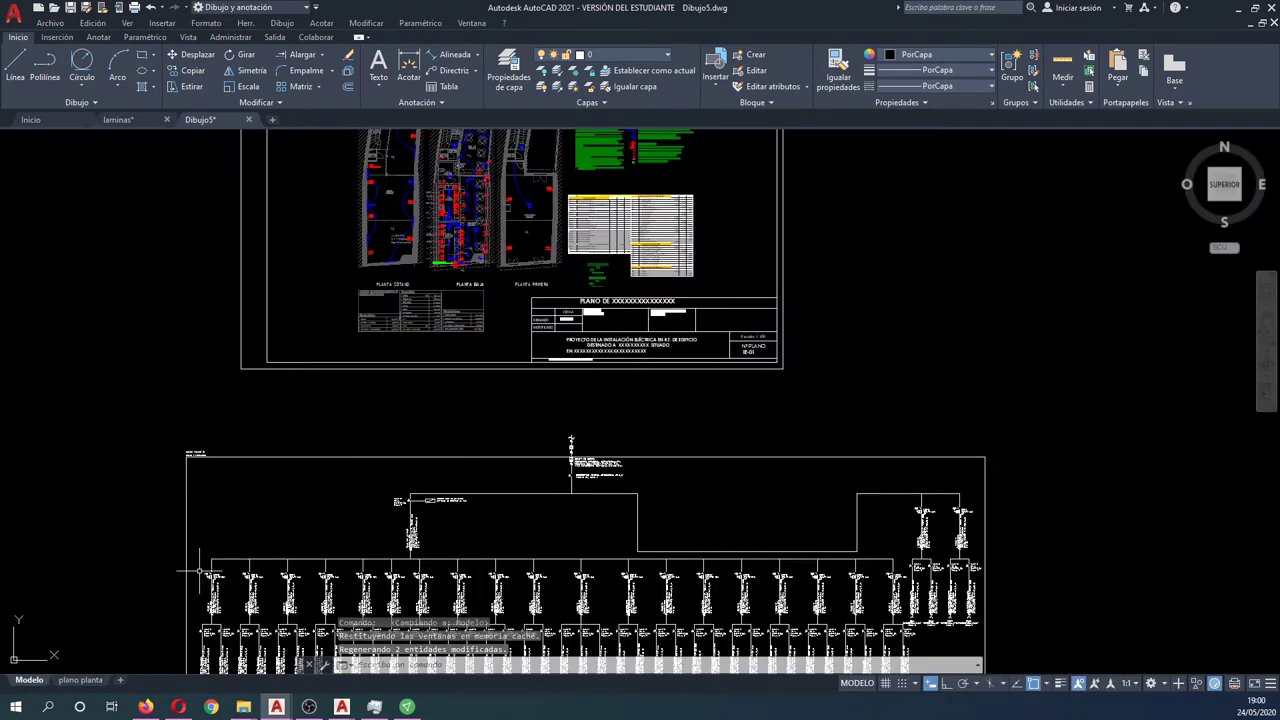
{"action": "left_click", "coordinate": [838, 387]}
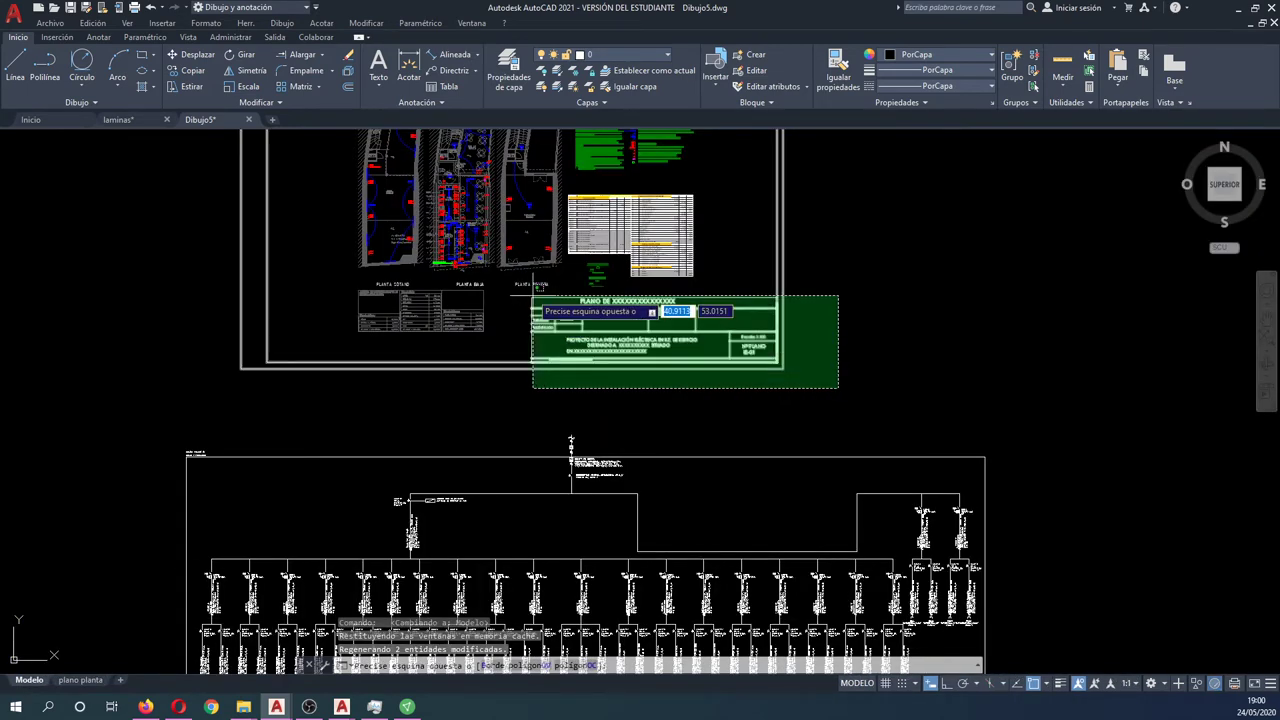
{"action": "left_click", "coordinate": [531, 292]}
{"action": "key", "text": "Delete"}
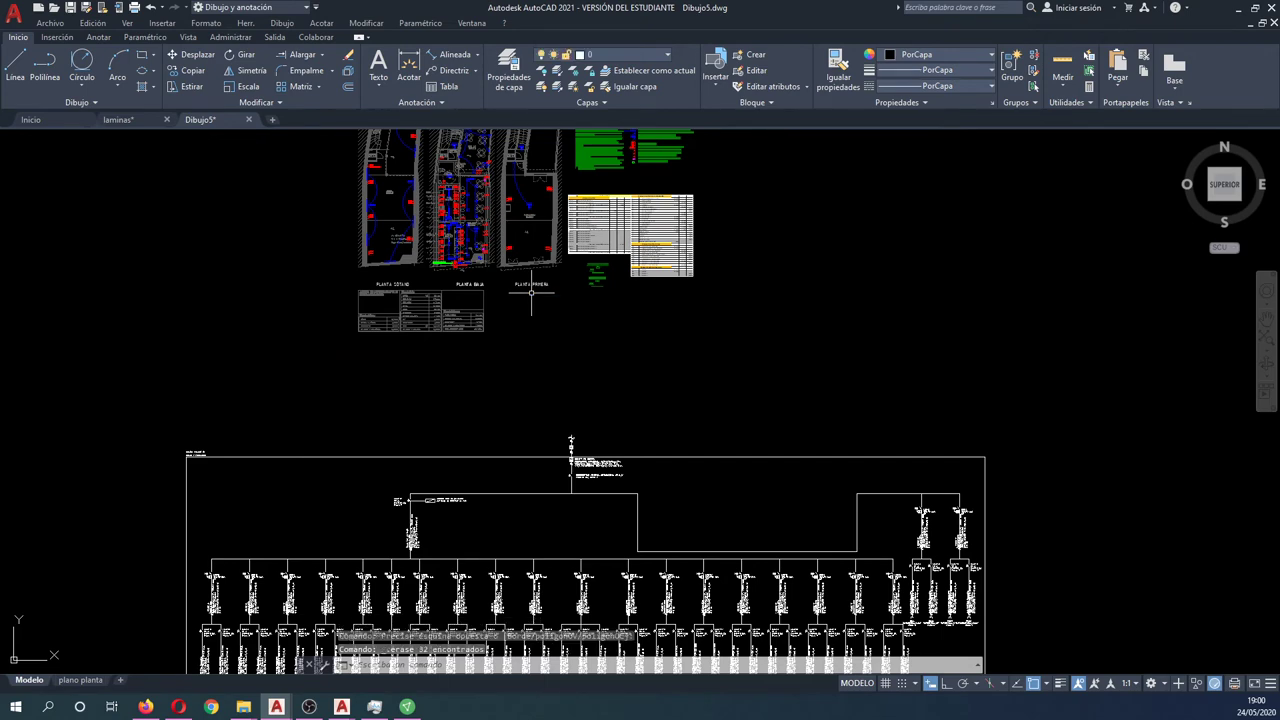
{"action": "left_click", "coordinate": [80, 680]}
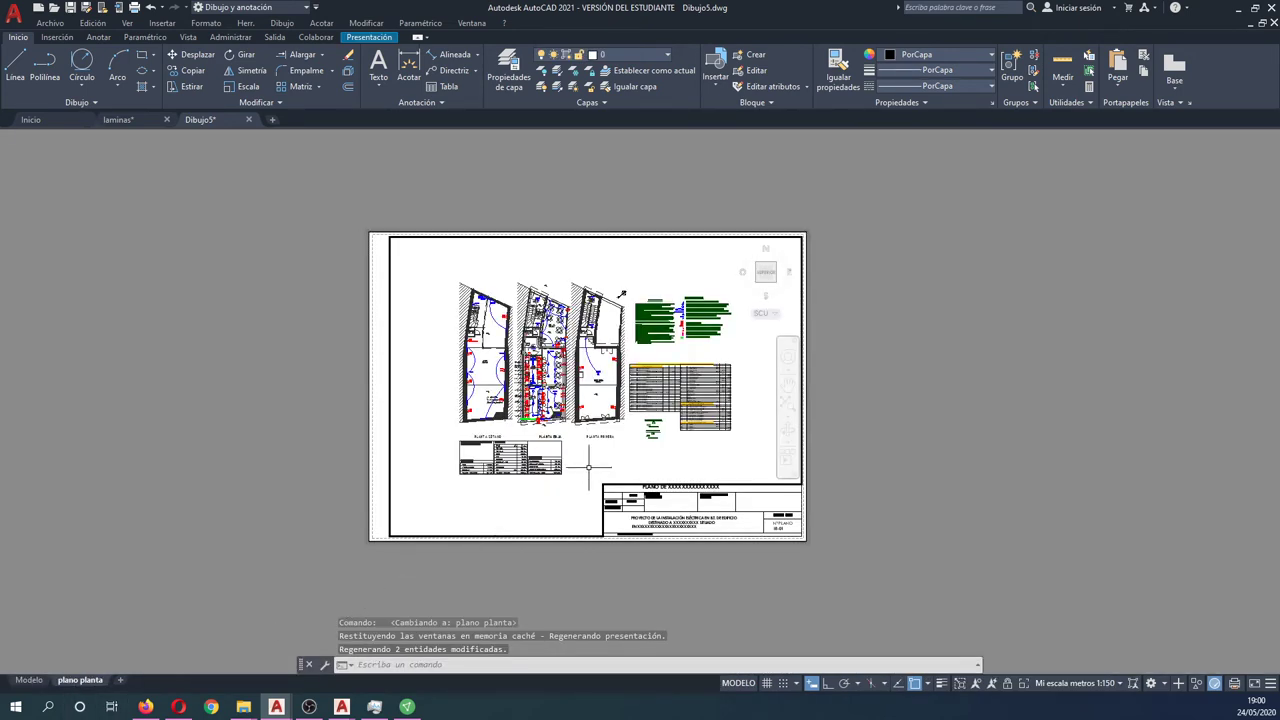
Set the viewport to Mi escala metros 1:100 and nudge the floor plans right to fill the sheet
{"action": "left_click", "coordinate": [1117, 684]}
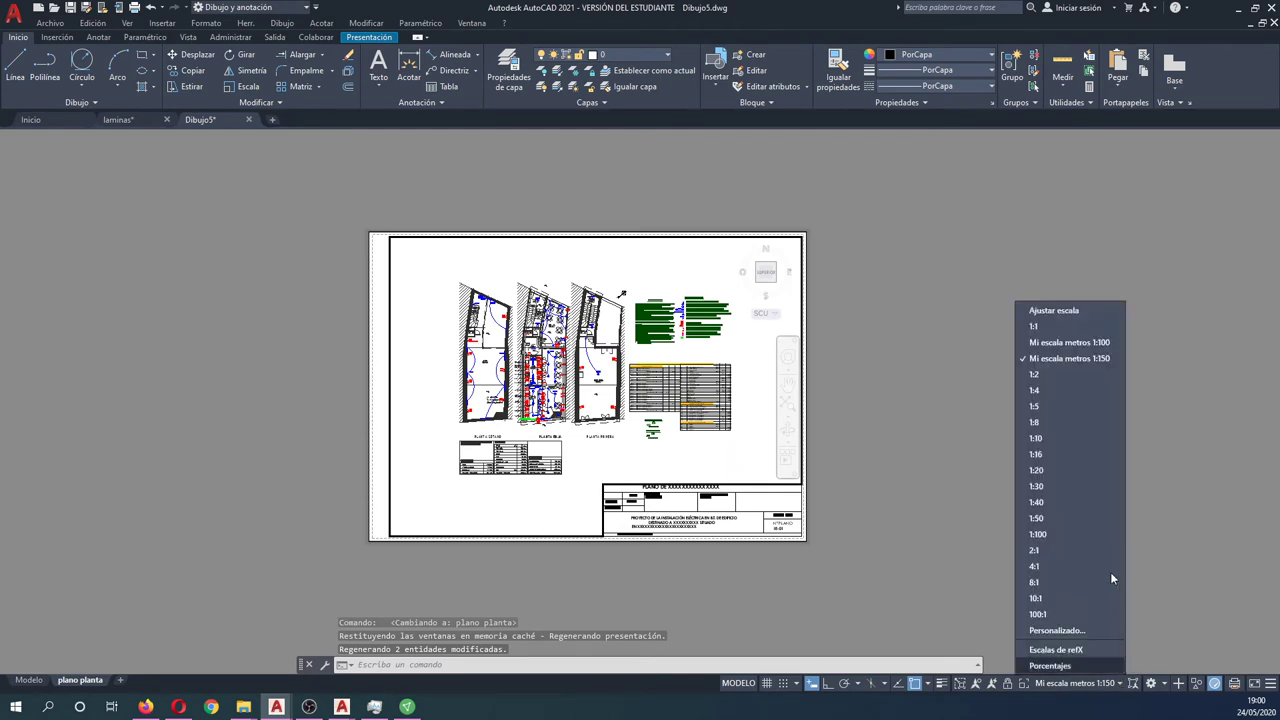
{"action": "left_click", "coordinate": [1068, 342]}
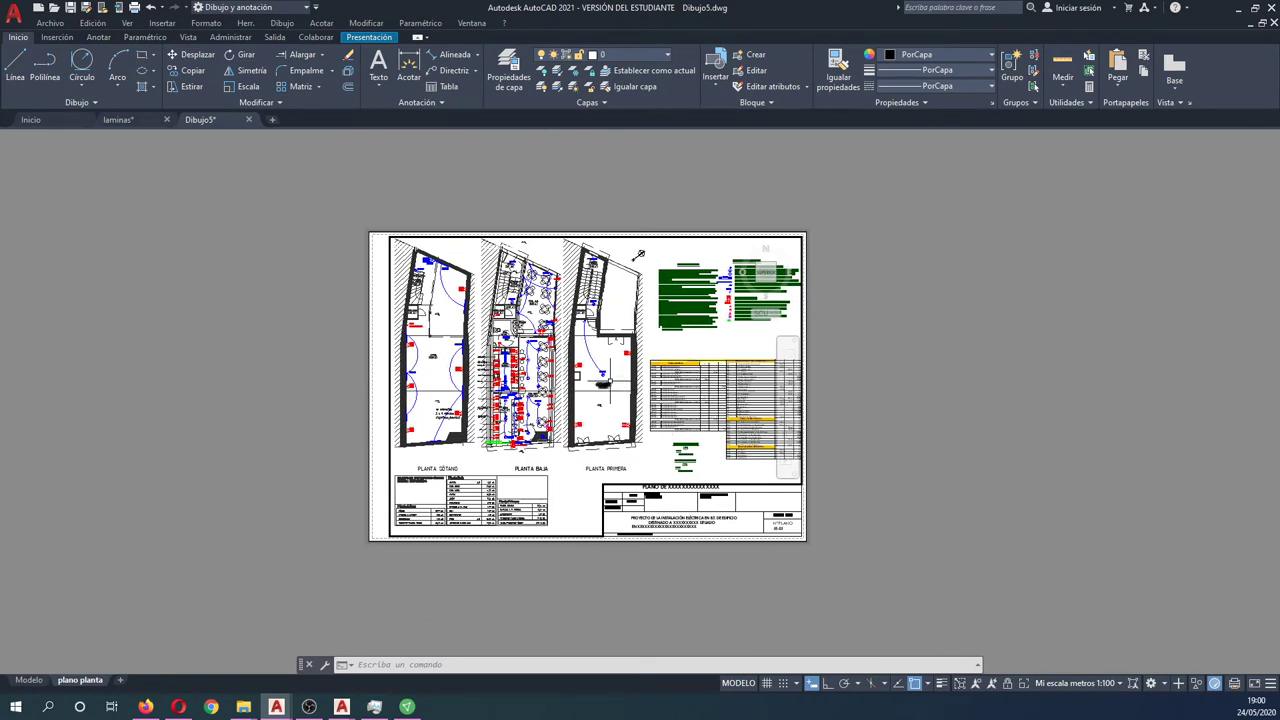
{"action": "scroll", "coordinate": [610, 381], "scroll_direction": "up", "scroll_amount": 2}
{"action": "scroll", "coordinate": [610, 381], "scroll_direction": "down", "scroll_amount": 4}
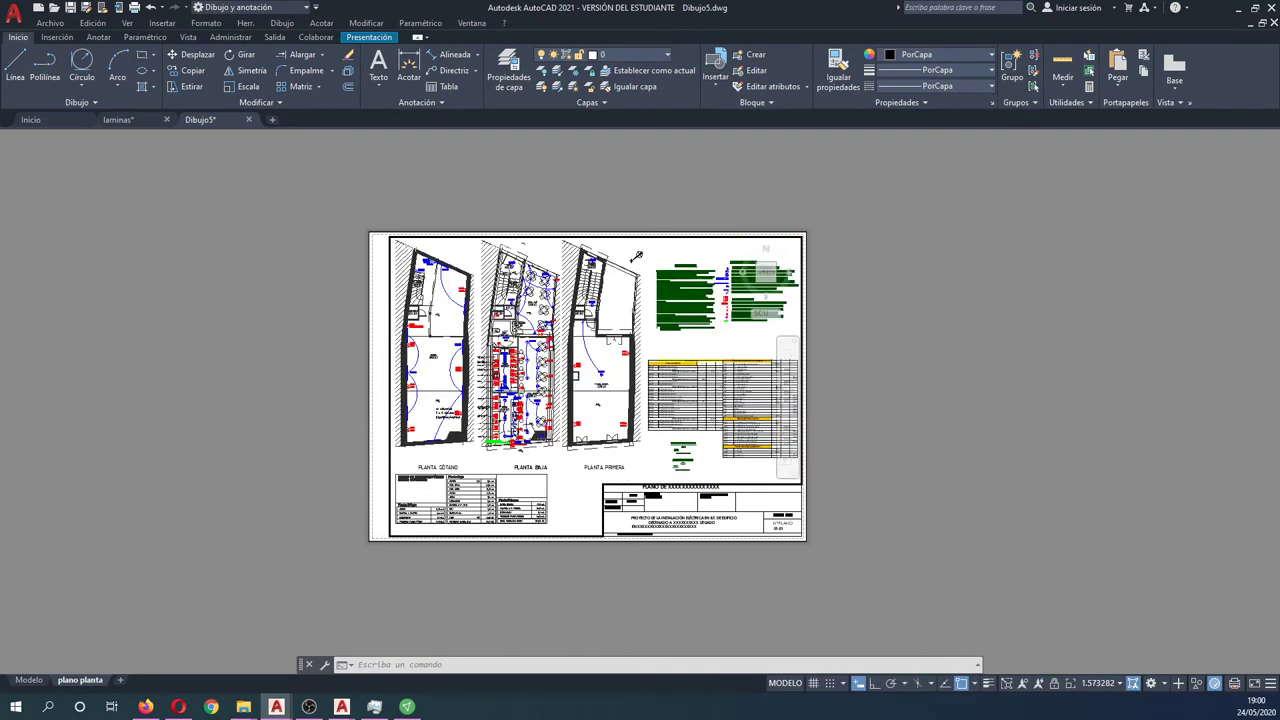
{"action": "scroll", "coordinate": [610, 381], "scroll_direction": "up", "scroll_amount": 3}
{"action": "scroll", "coordinate": [610, 381], "scroll_direction": "down", "scroll_amount": 3}
{"action": "scroll", "coordinate": [610, 381], "scroll_direction": "down", "scroll_amount": 1}
{"action": "scroll", "coordinate": [610, 381], "scroll_direction": "up", "scroll_amount": 1}
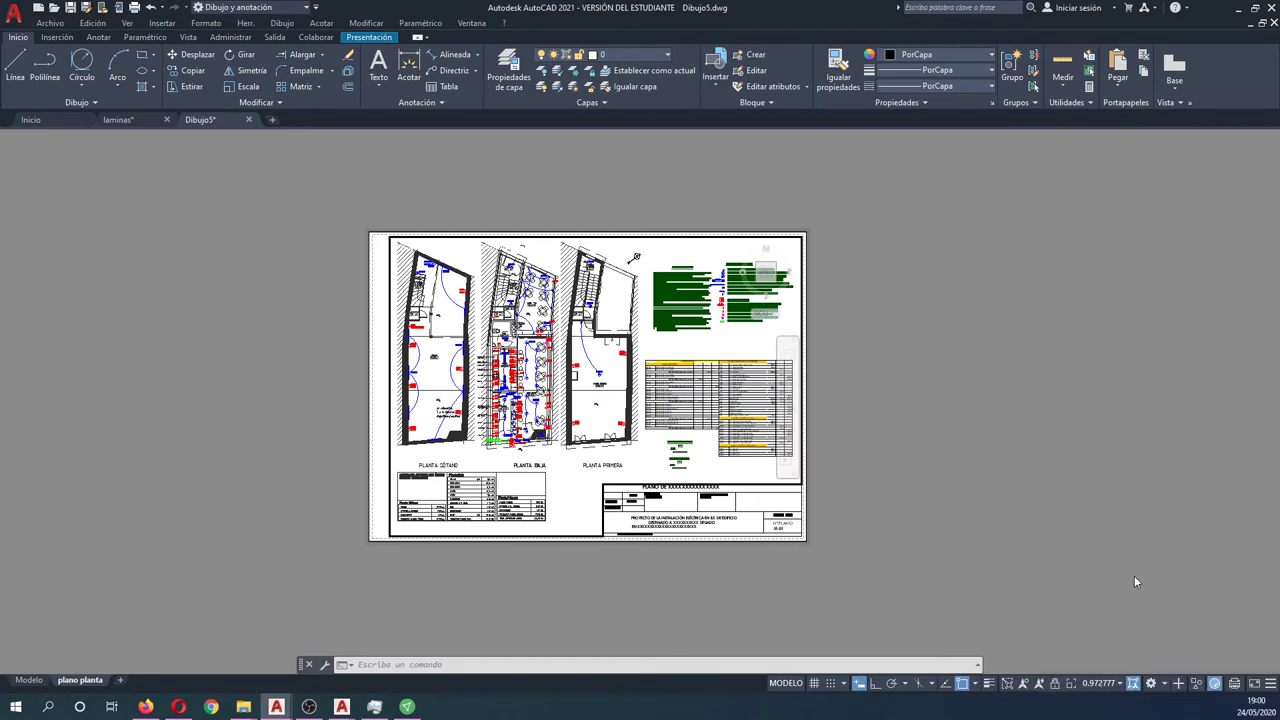
{"action": "left_click", "coordinate": [1118, 685]}
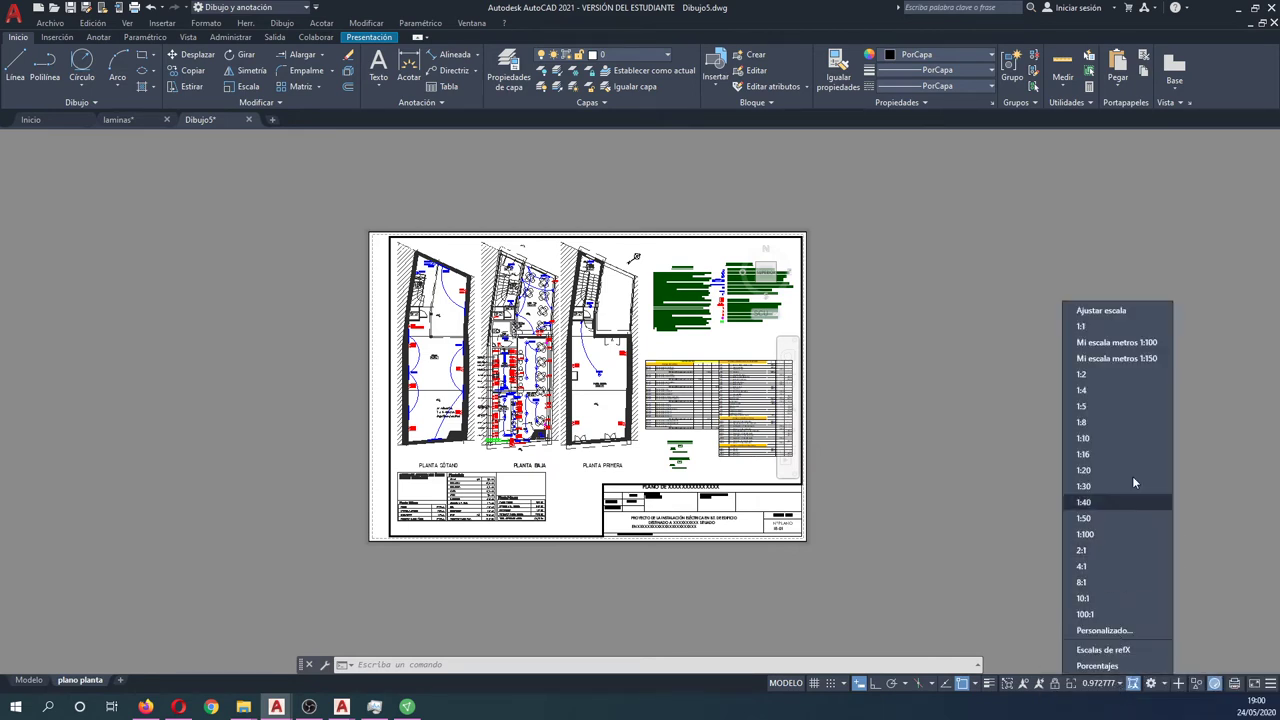
{"action": "left_click", "coordinate": [1137, 344]}
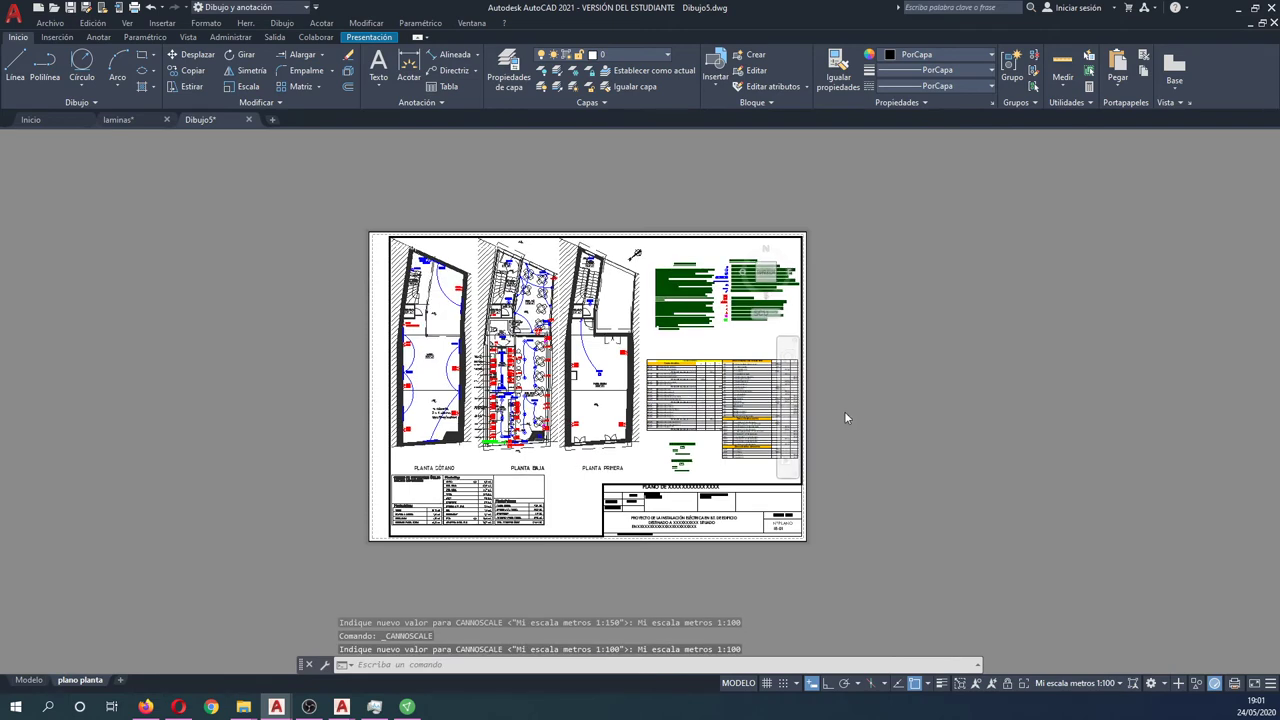
{"action": "left_click", "coordinate": [1112, 685]}
{"action": "left_click", "coordinate": [1118, 345]}
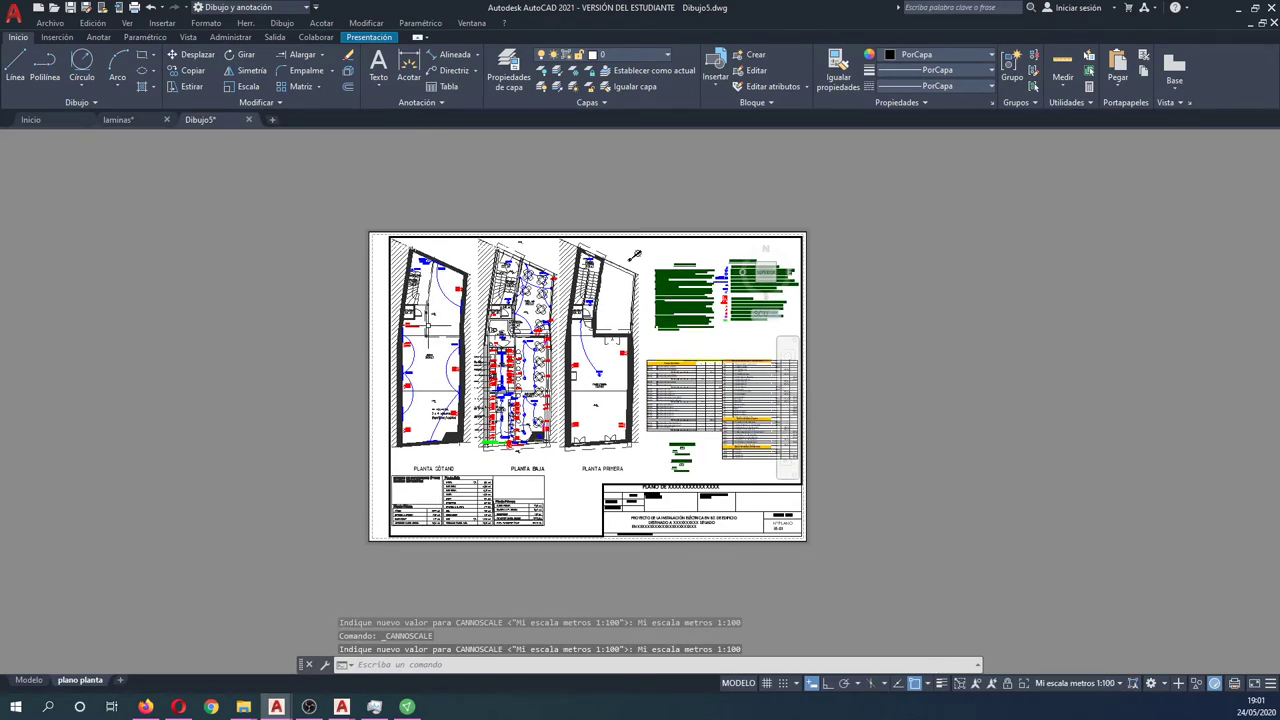
{"action": "middle_click_drag", "start_coordinate": [430, 326], "coordinate": [436, 327]}
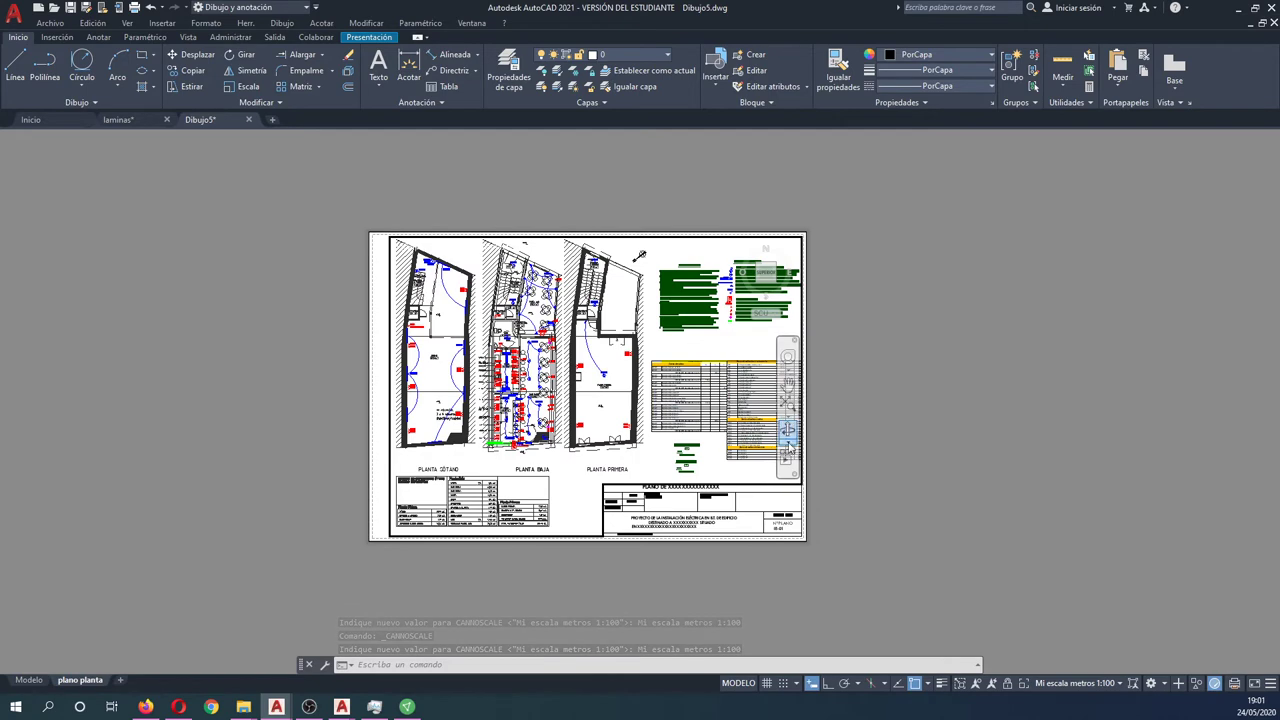
Re-enter the viewport and nudge the three floor plans slightly left
{"action": "double_click", "coordinate": [828, 461]}
{"action": "scroll", "coordinate": [808, 410], "scroll_direction": "up", "scroll_amount": 6}
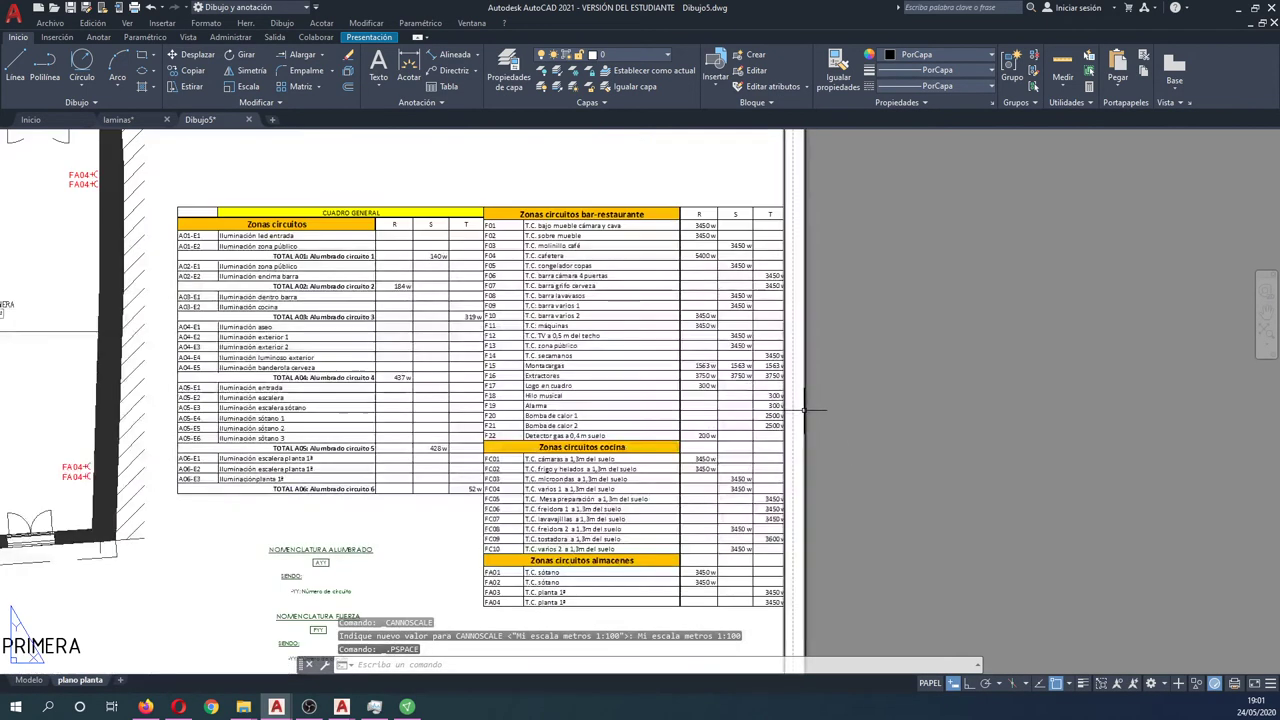
{"action": "scroll", "coordinate": [806, 410], "scroll_direction": "down", "scroll_amount": 2}
{"action": "scroll", "coordinate": [795, 410], "scroll_direction": "down", "scroll_amount": 3}
{"action": "scroll", "coordinate": [680, 350], "scroll_direction": "down", "scroll_amount": 3}
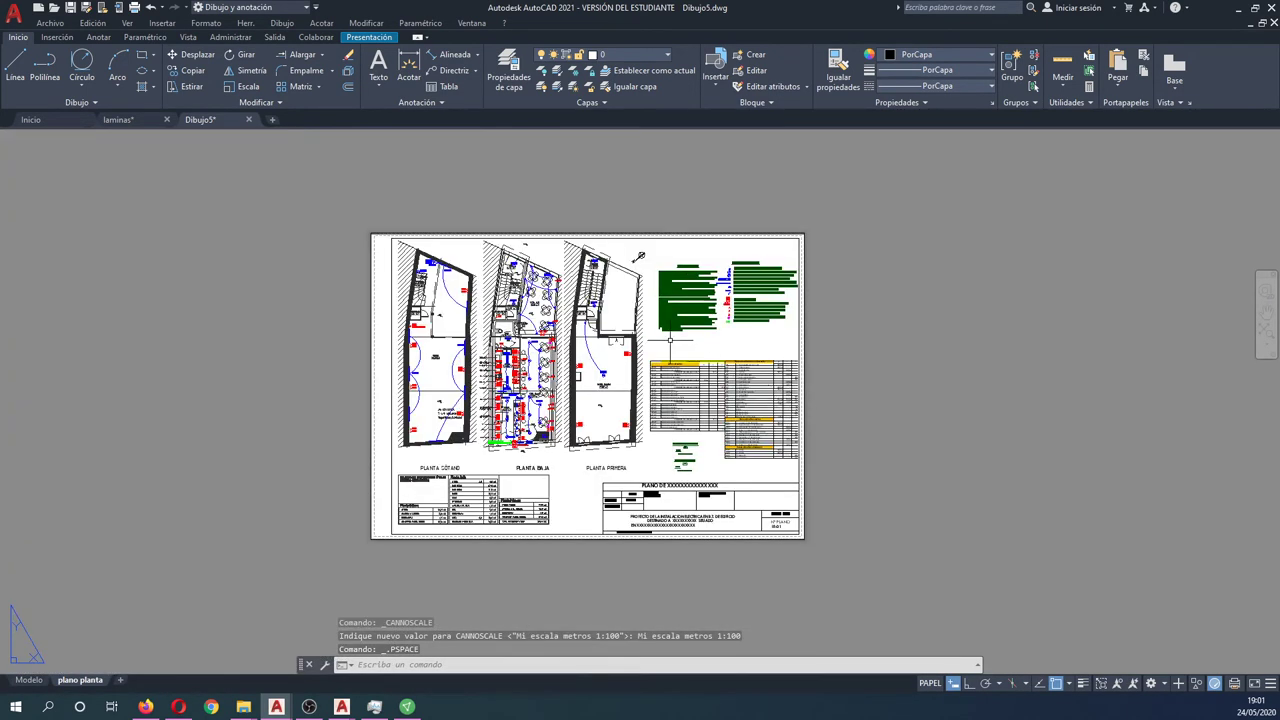
{"action": "scroll", "coordinate": [695, 352], "scroll_direction": "up", "scroll_amount": 2}
{"action": "double_click", "coordinate": [716, 360]}
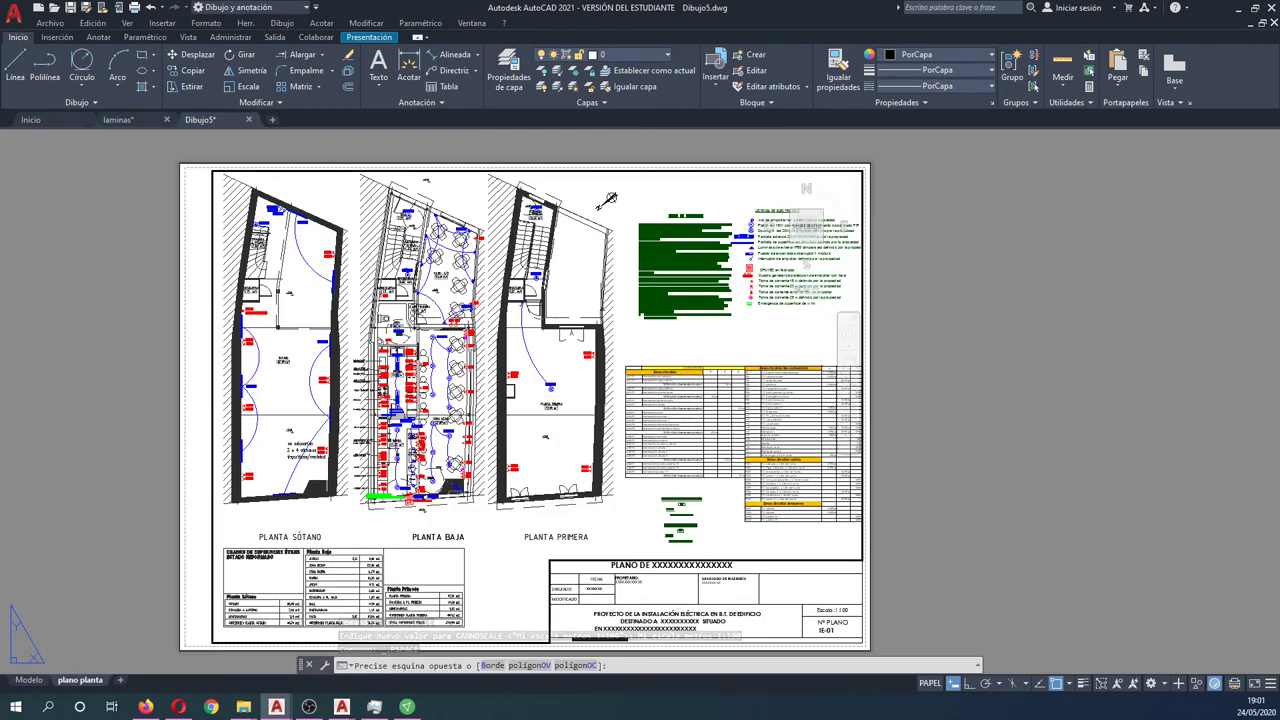
{"action": "middle_click_drag", "start_coordinate": [717, 361], "coordinate": [713, 362]}
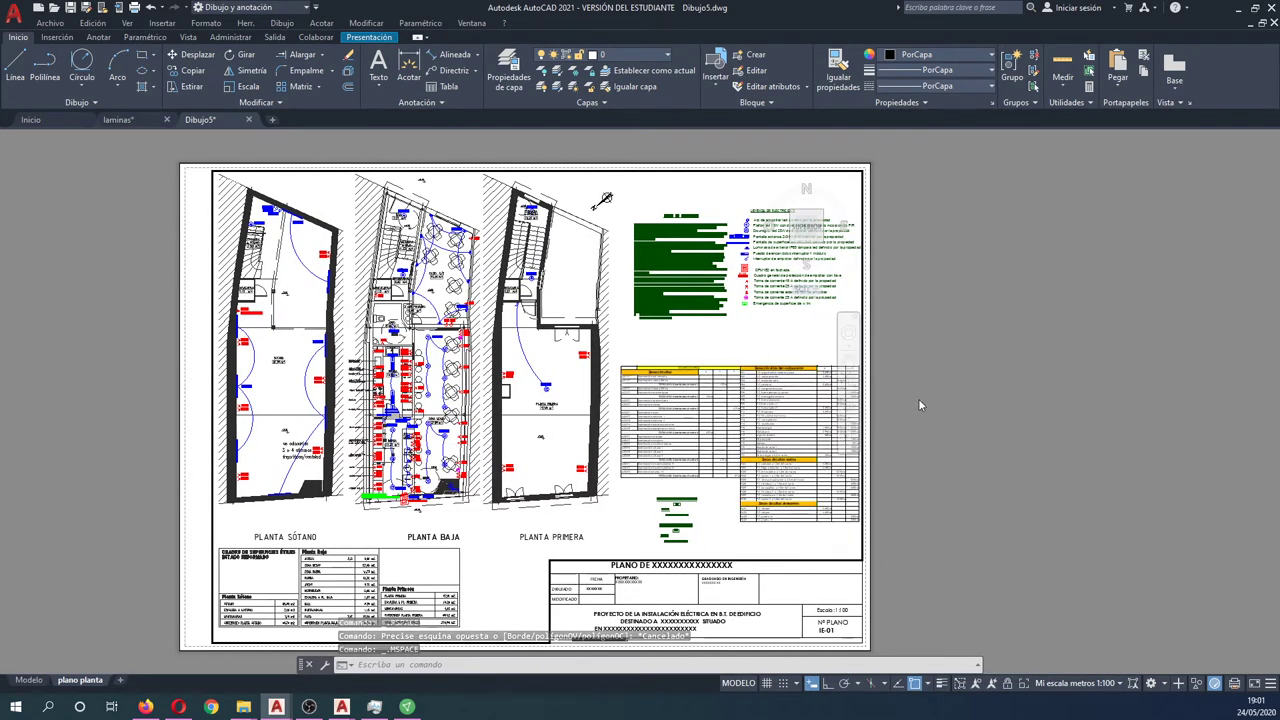
Lock the viewport and confirm zooming no longer changes the 1:100 plan scale
{"action": "left_click", "coordinate": [1006, 688]}
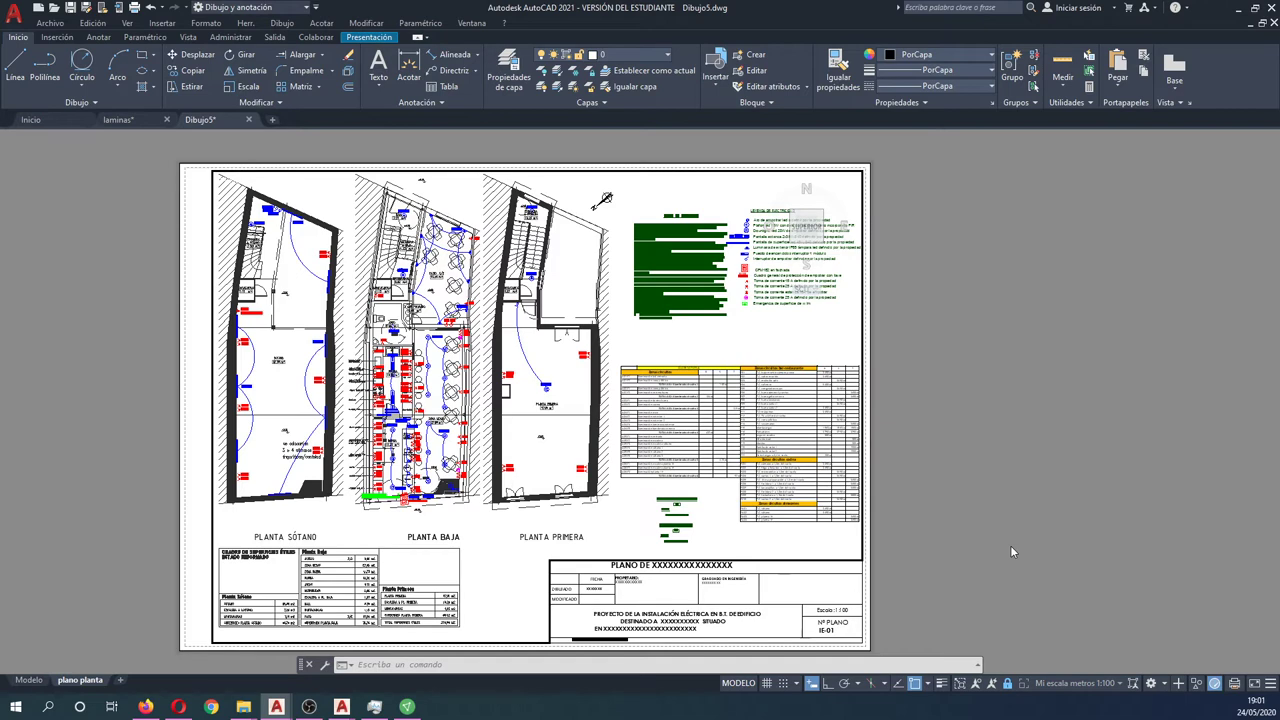
{"action": "scroll", "coordinate": [1010, 545], "scroll_direction": "up", "scroll_amount": 1}
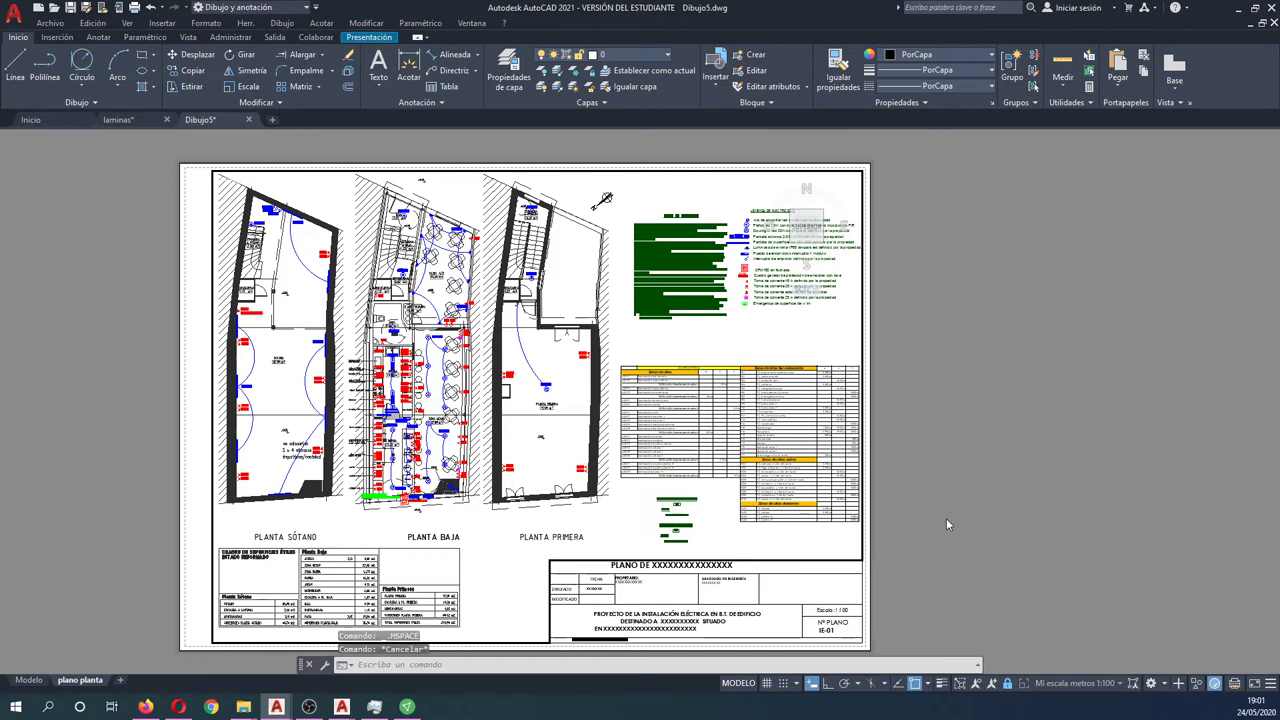
{"action": "scroll", "coordinate": [946, 524], "scroll_direction": "down", "scroll_amount": 4}
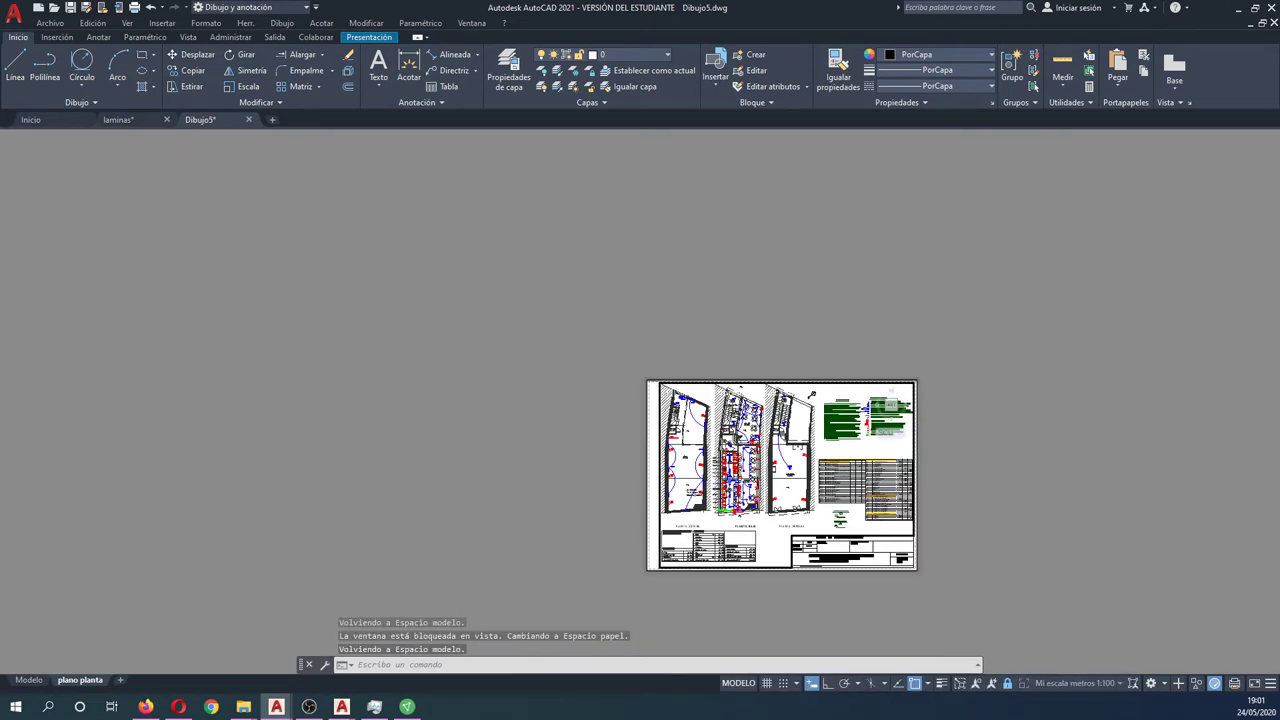
{"action": "scroll", "coordinate": [925, 534], "scroll_direction": "up", "scroll_amount": 2}
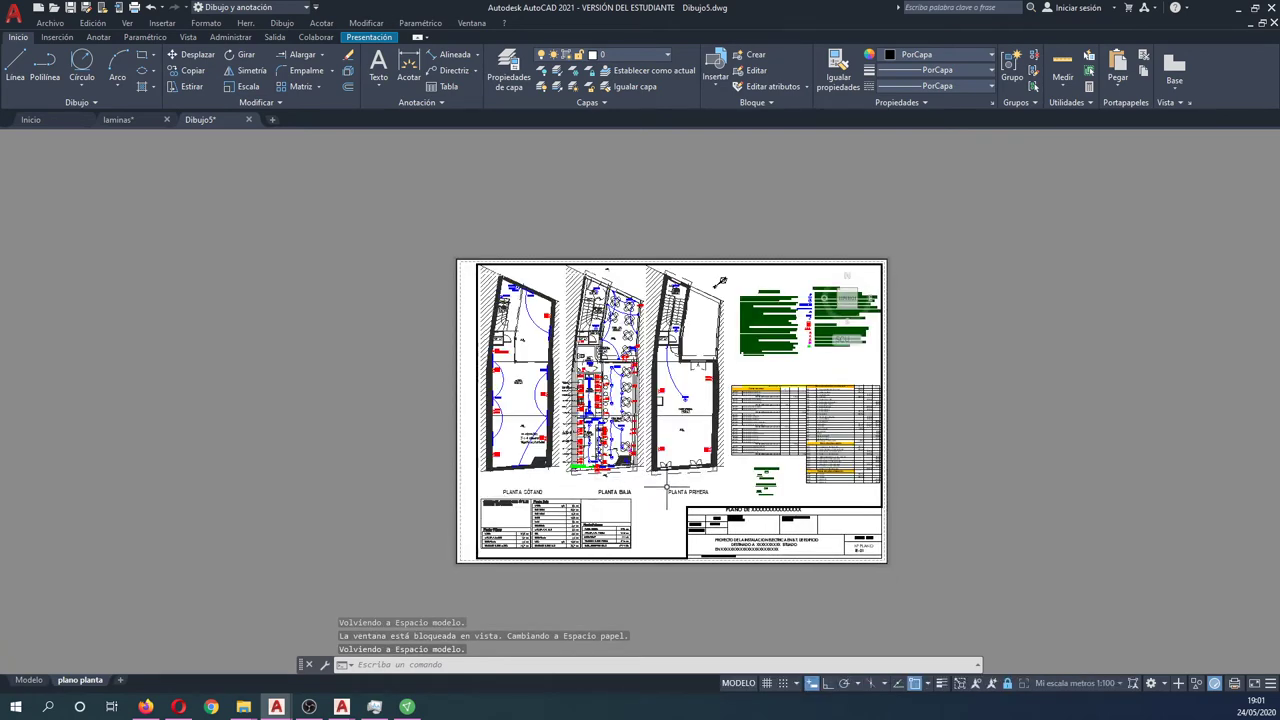
{"action": "scroll", "coordinate": [667, 490], "scroll_direction": "up", "scroll_amount": 6}
{"action": "scroll", "coordinate": [667, 490], "scroll_direction": "up", "scroll_amount": 1}
{"action": "scroll", "coordinate": [667, 490], "scroll_direction": "up", "scroll_amount": 1}
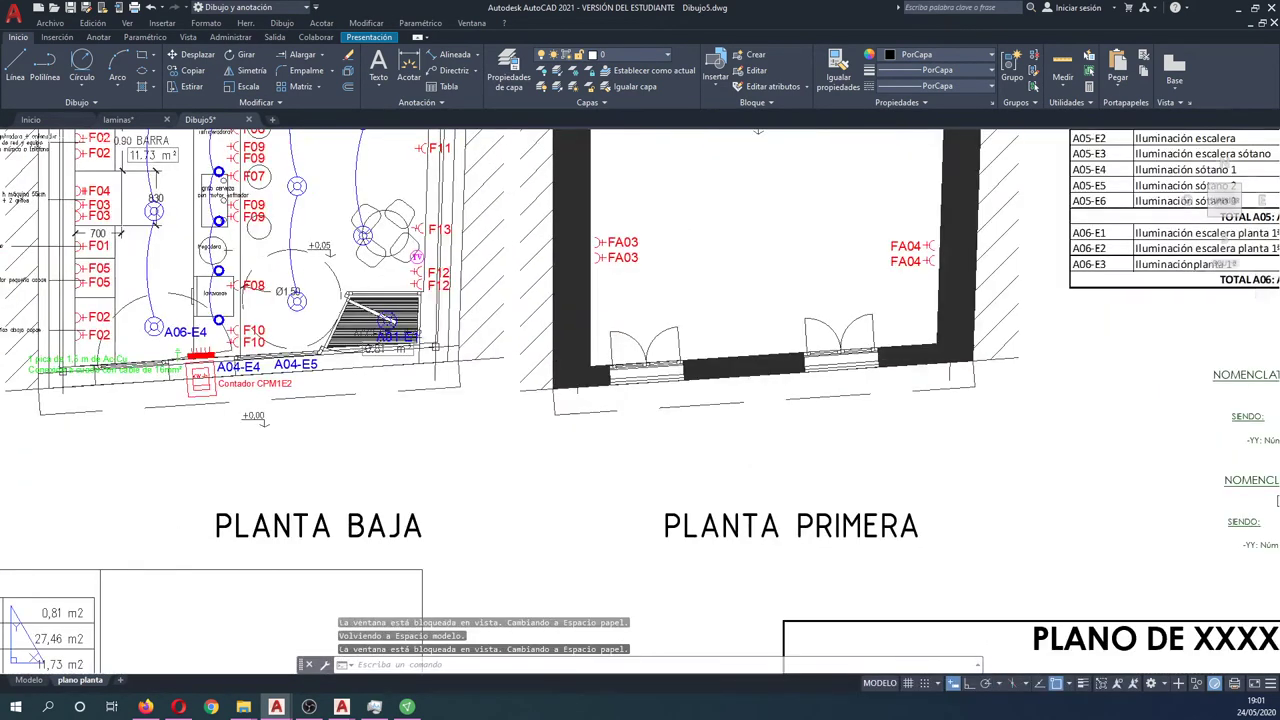
{"action": "scroll", "coordinate": [667, 490], "scroll_direction": "down", "scroll_amount": 2}
{"action": "scroll", "coordinate": [667, 490], "scroll_direction": "down", "scroll_amount": 1}
{"action": "scroll", "coordinate": [667, 490], "scroll_direction": "down", "scroll_amount": 5}
{"action": "scroll", "coordinate": [667, 490], "scroll_direction": "down", "scroll_amount": 2}
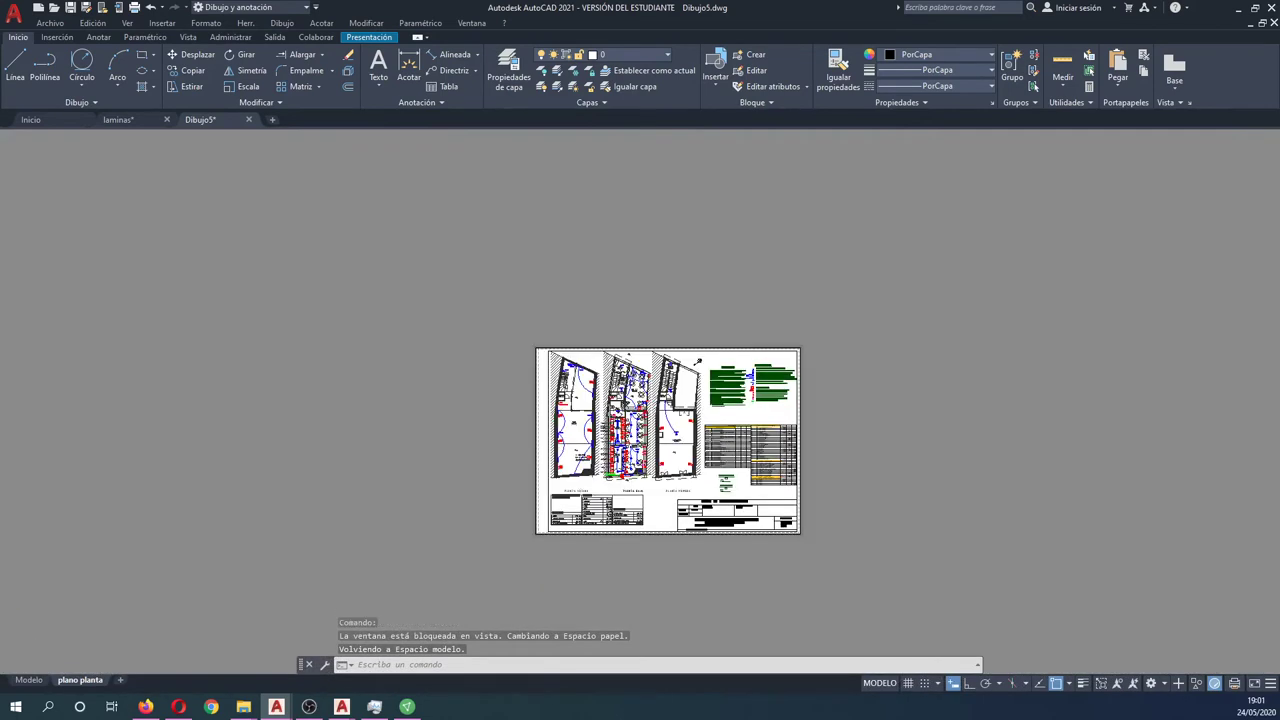
{"action": "scroll", "coordinate": [667, 480], "scroll_direction": "down", "scroll_amount": 2}
{"action": "scroll", "coordinate": [667, 480], "scroll_direction": "down", "scroll_amount": 2}
{"action": "scroll", "coordinate": [645, 475], "scroll_direction": "up", "scroll_amount": 4}
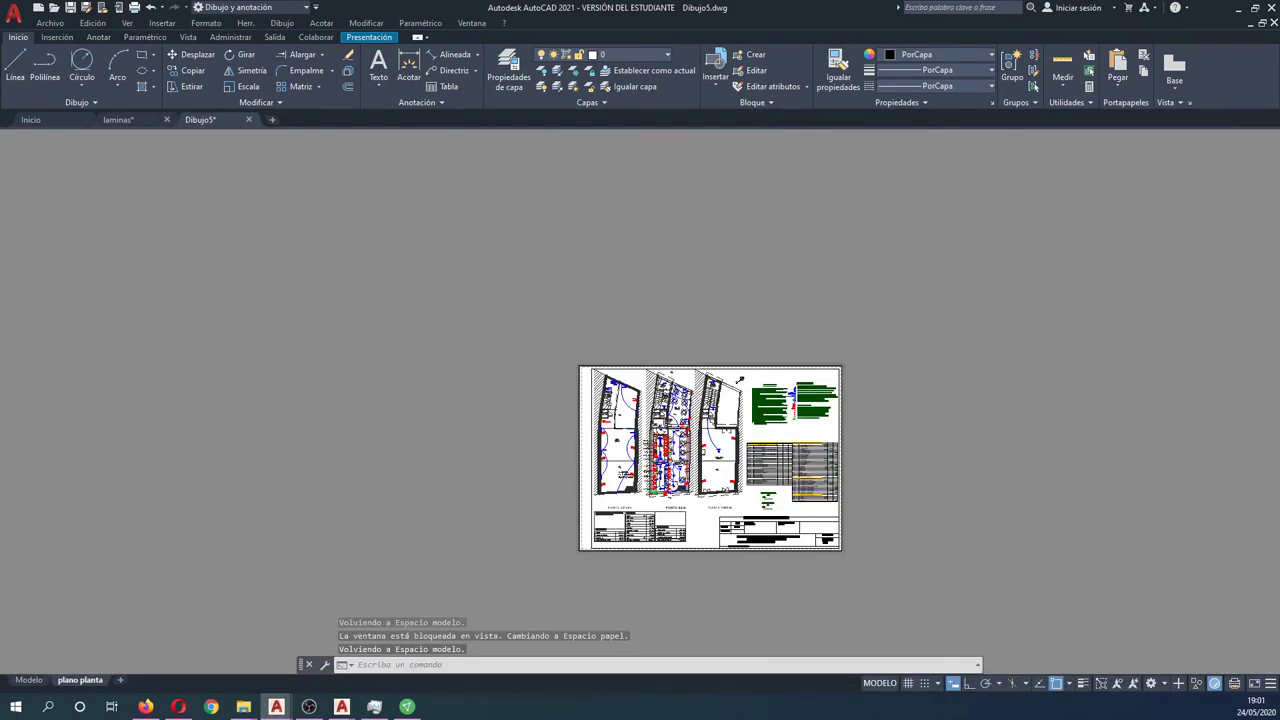
{"action": "scroll", "coordinate": [645, 475], "scroll_direction": "up", "scroll_amount": 4}
{"action": "key", "text": "Escape"}
{"action": "key", "text": "Escape"}
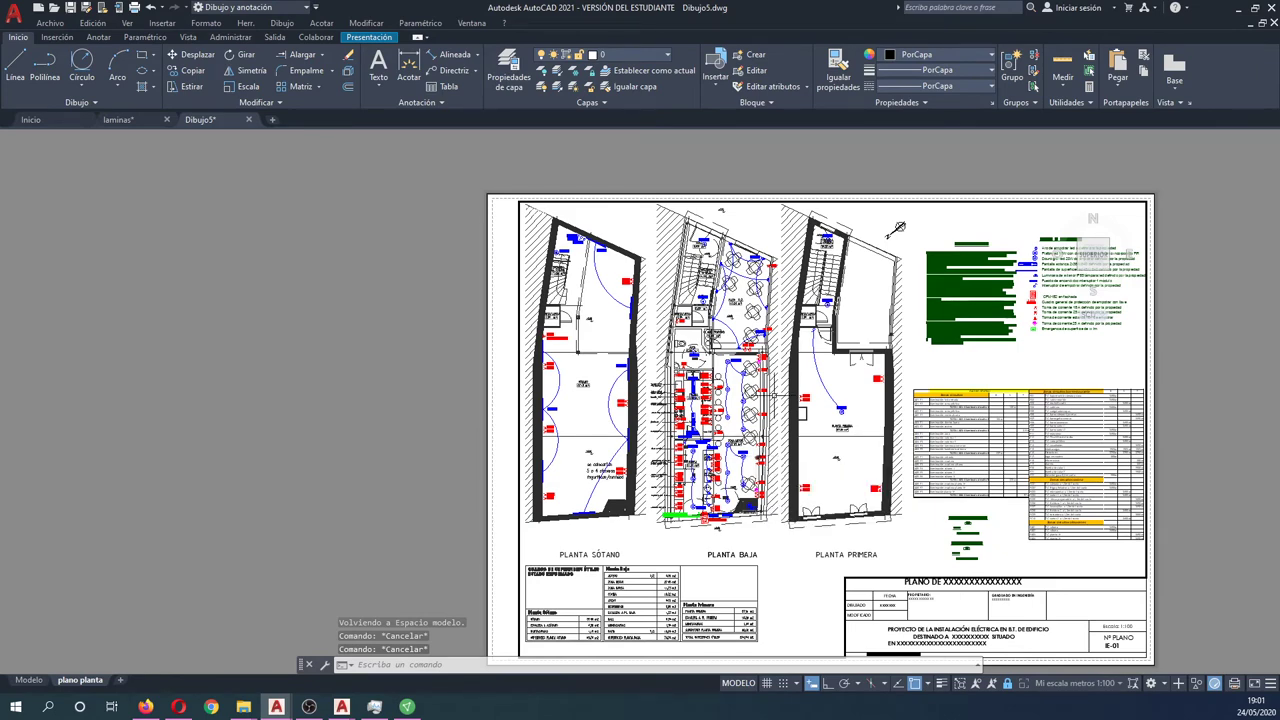
Return to paper space and pan the sheet toward the left of the view
{"action": "double_click", "coordinate": [330, 405]}
{"action": "scroll", "coordinate": [330, 405], "scroll_direction": "down", "scroll_amount": 2}
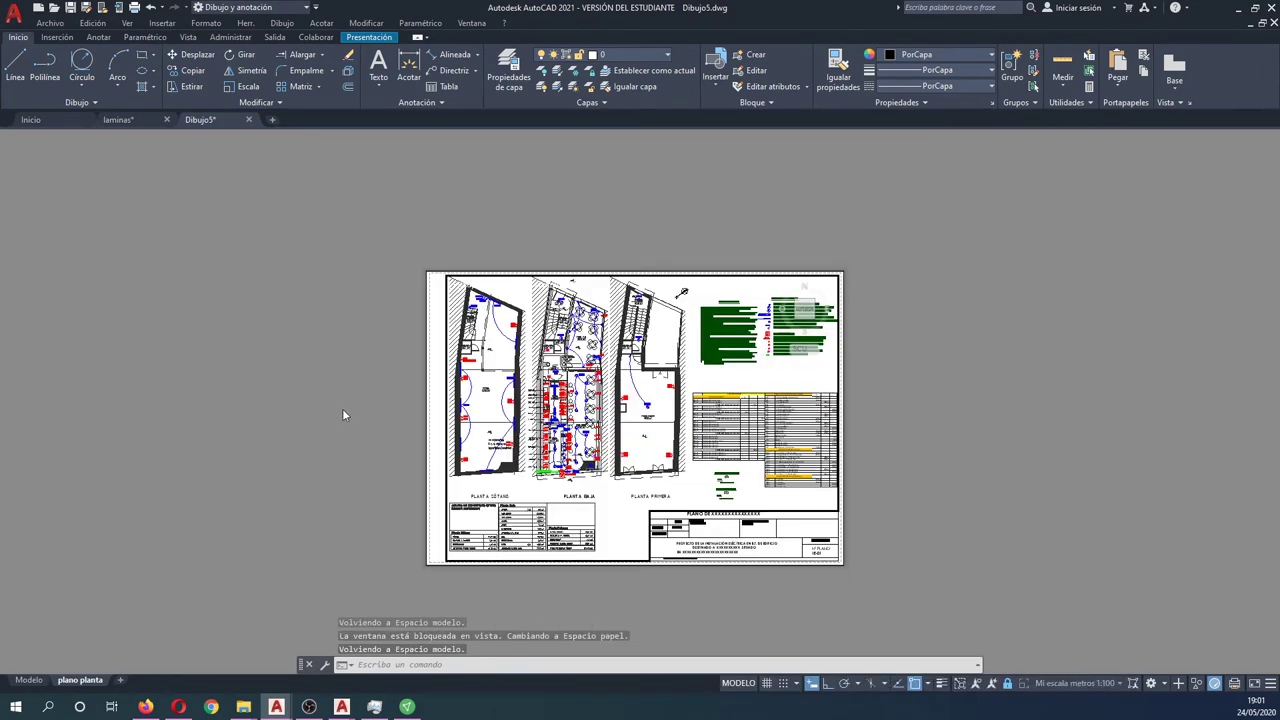
{"action": "scroll", "coordinate": [343, 417], "scroll_direction": "down", "scroll_amount": 2}
{"action": "middle_click_drag", "start_coordinate": [323, 408], "coordinate": [261, 393]}
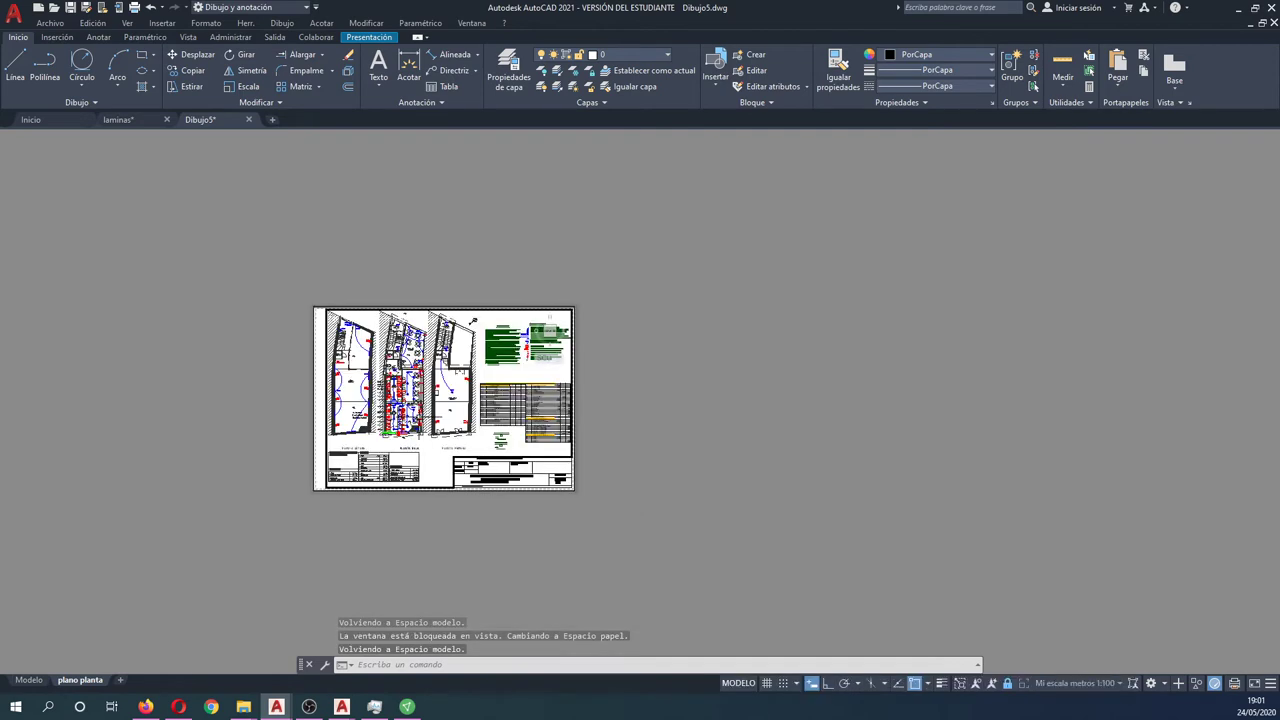
{"action": "scroll", "coordinate": [520, 440], "scroll_direction": "up", "scroll_amount": 2}
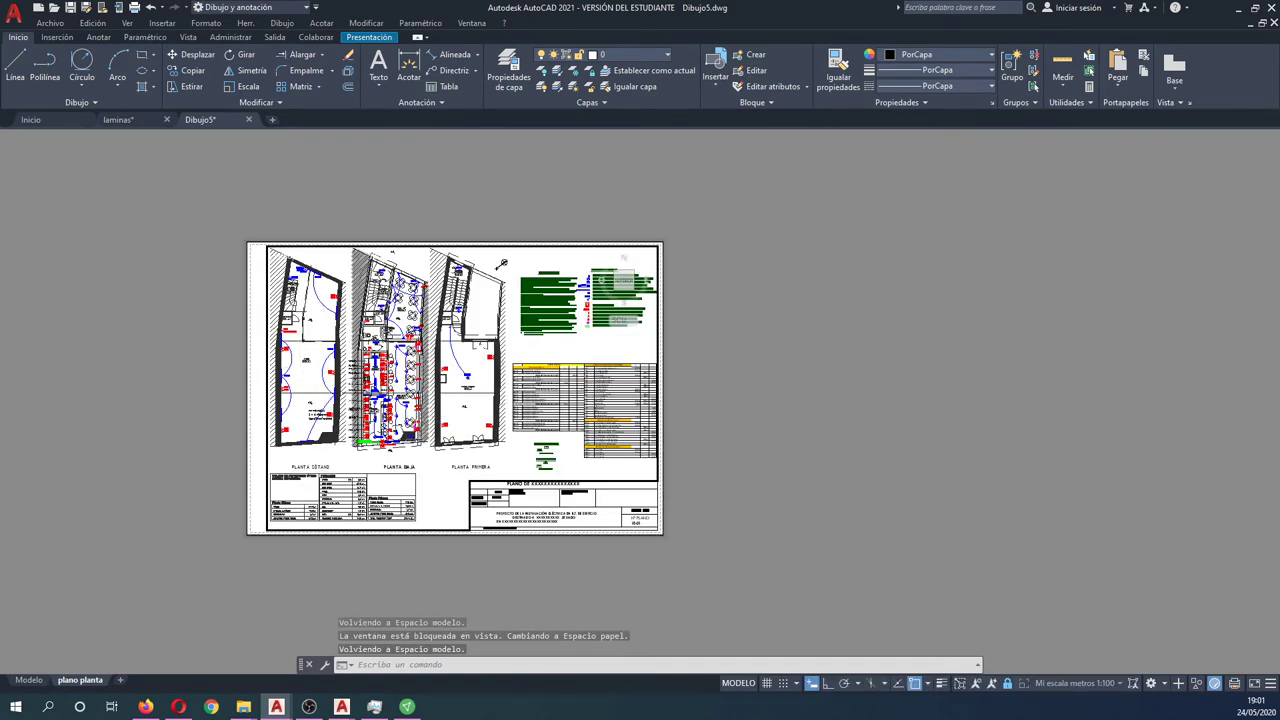
Create a copy of the plano planta layout with Move or Copy
{"action": "right_click", "coordinate": [83, 681]}
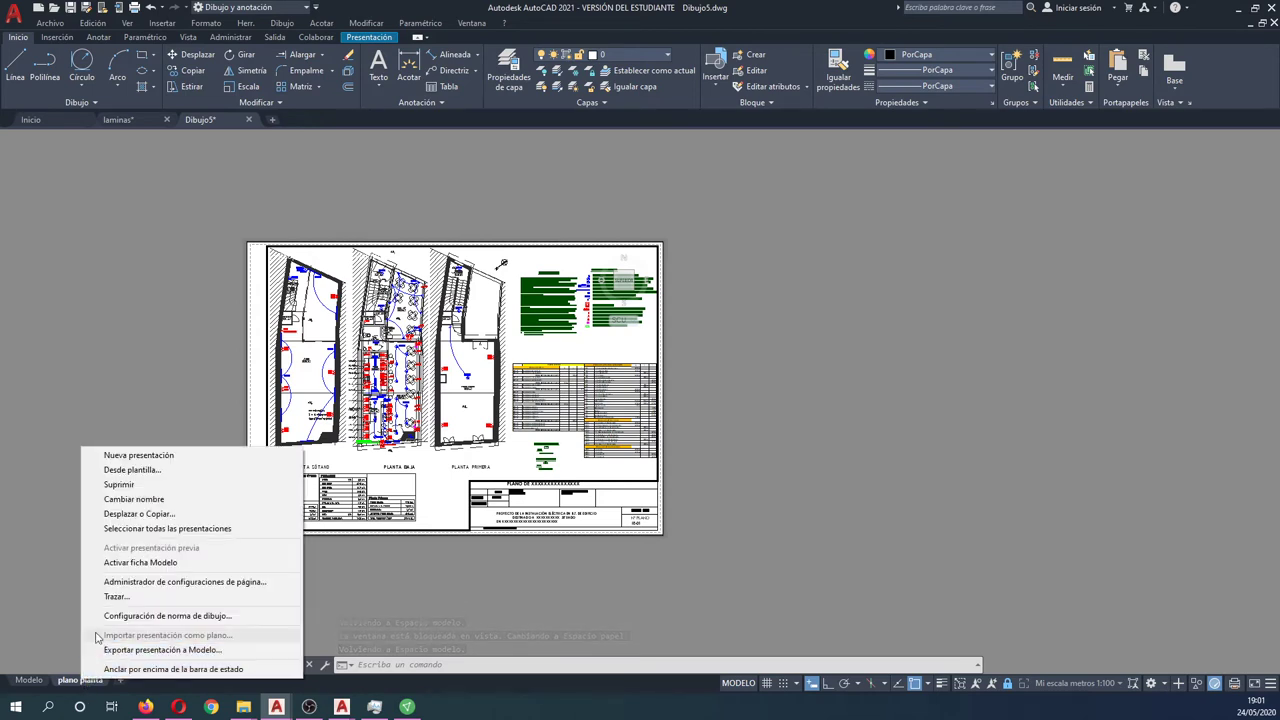
{"action": "left_click", "coordinate": [138, 514]}
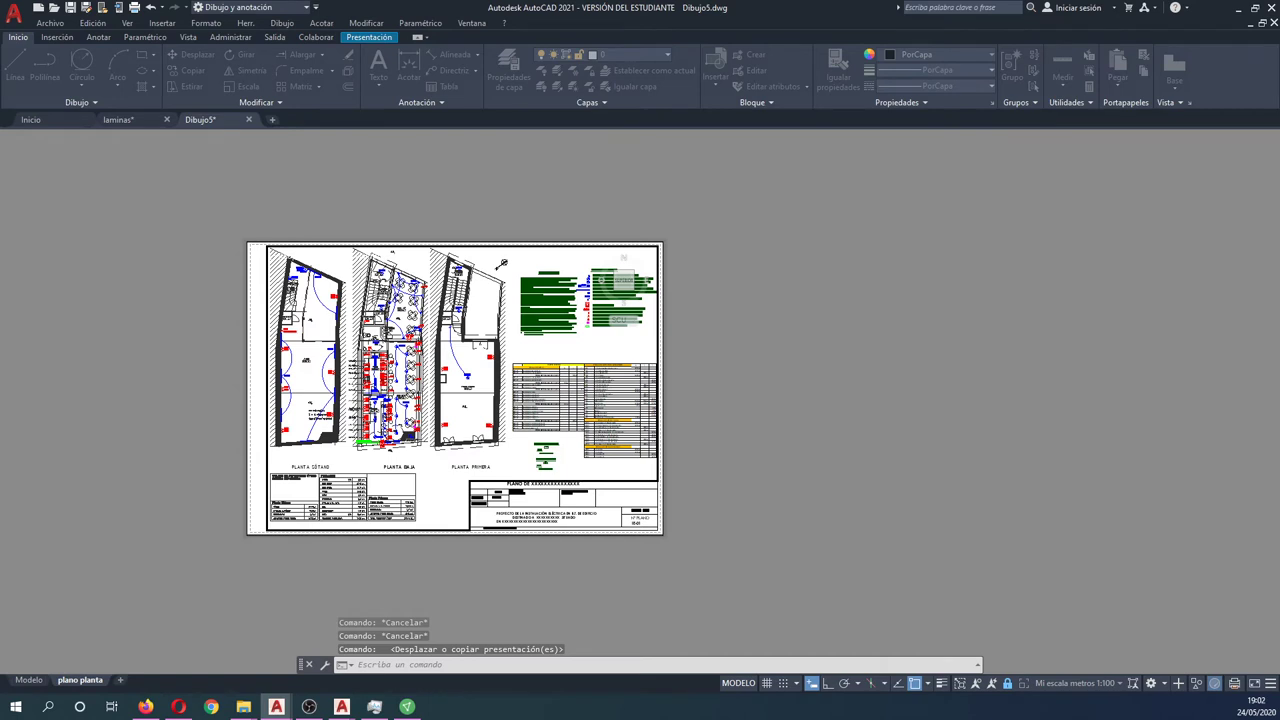
{"action": "left_click_drag", "start_coordinate": [812, 223], "coordinate": [631, 293]}
{"action": "left_click", "coordinate": [604, 427]}
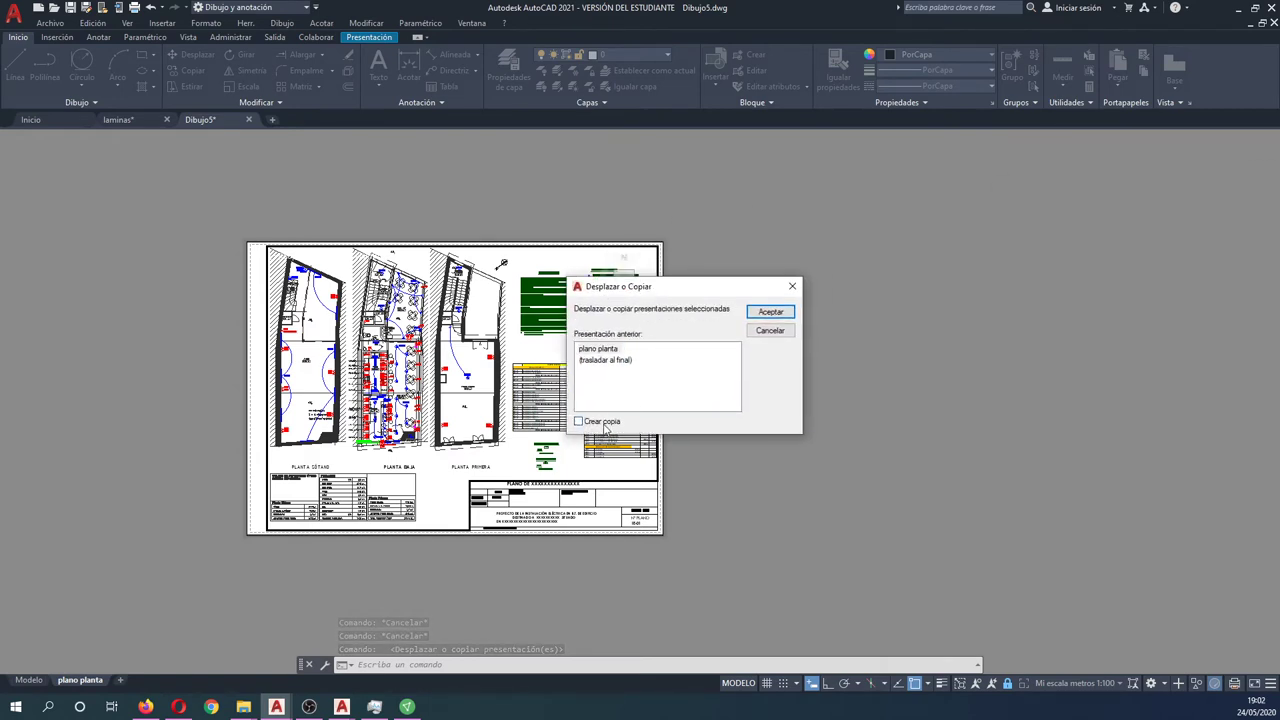
{"action": "left_click", "coordinate": [764, 313]}
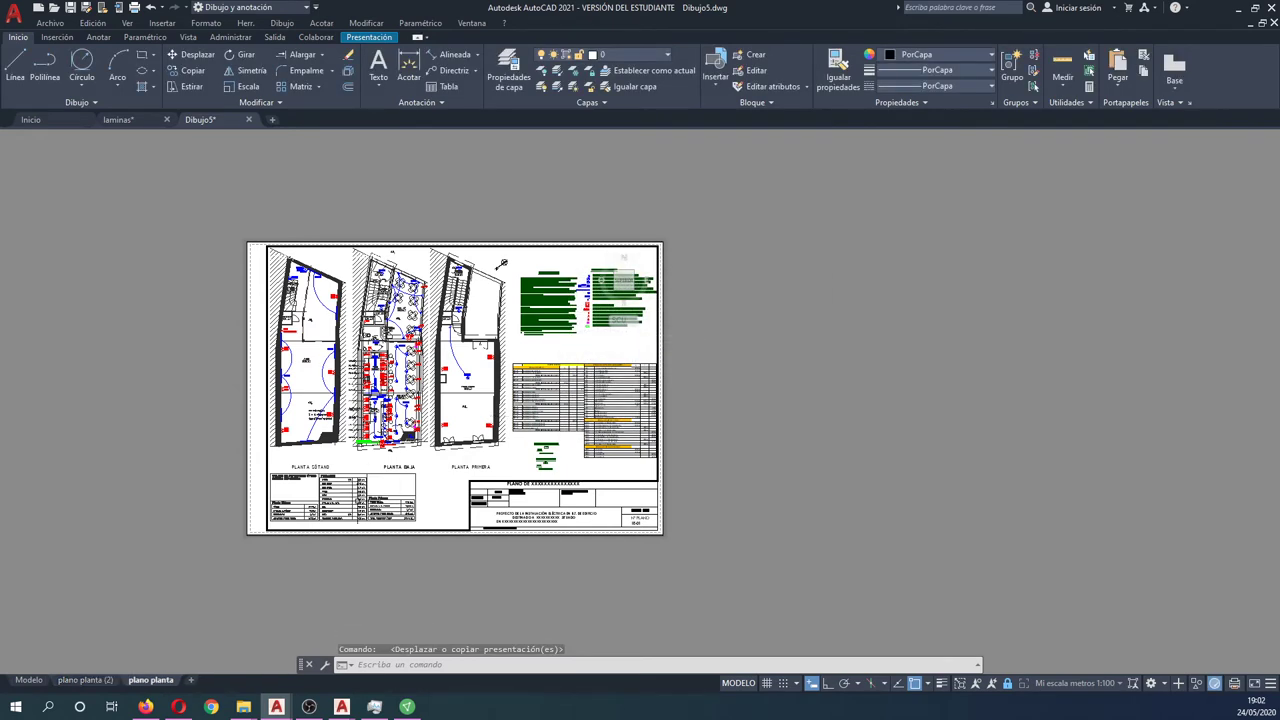
Rename the two layouts 'plano planta alumbrado' and 'plano planta fuerza'
{"action": "left_click", "coordinate": [104, 680]}
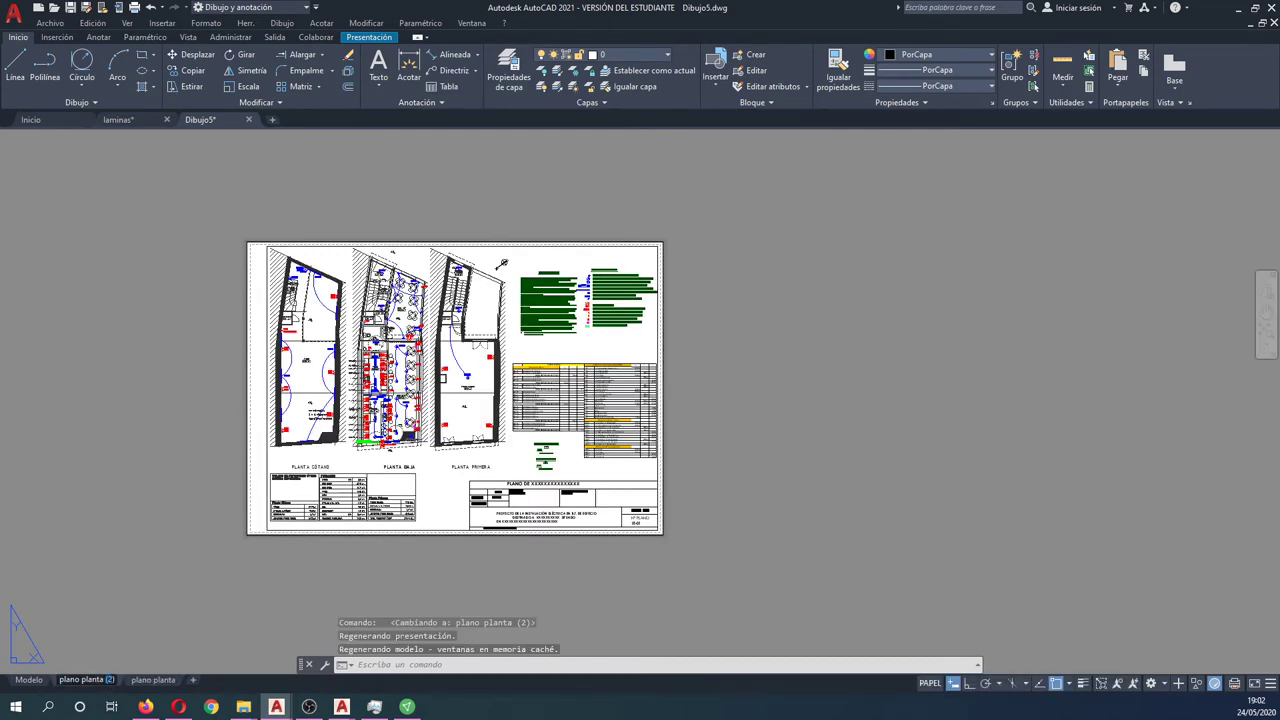
{"action": "type", "text": "alumb"}
{"action": "type", "text": "rado"}
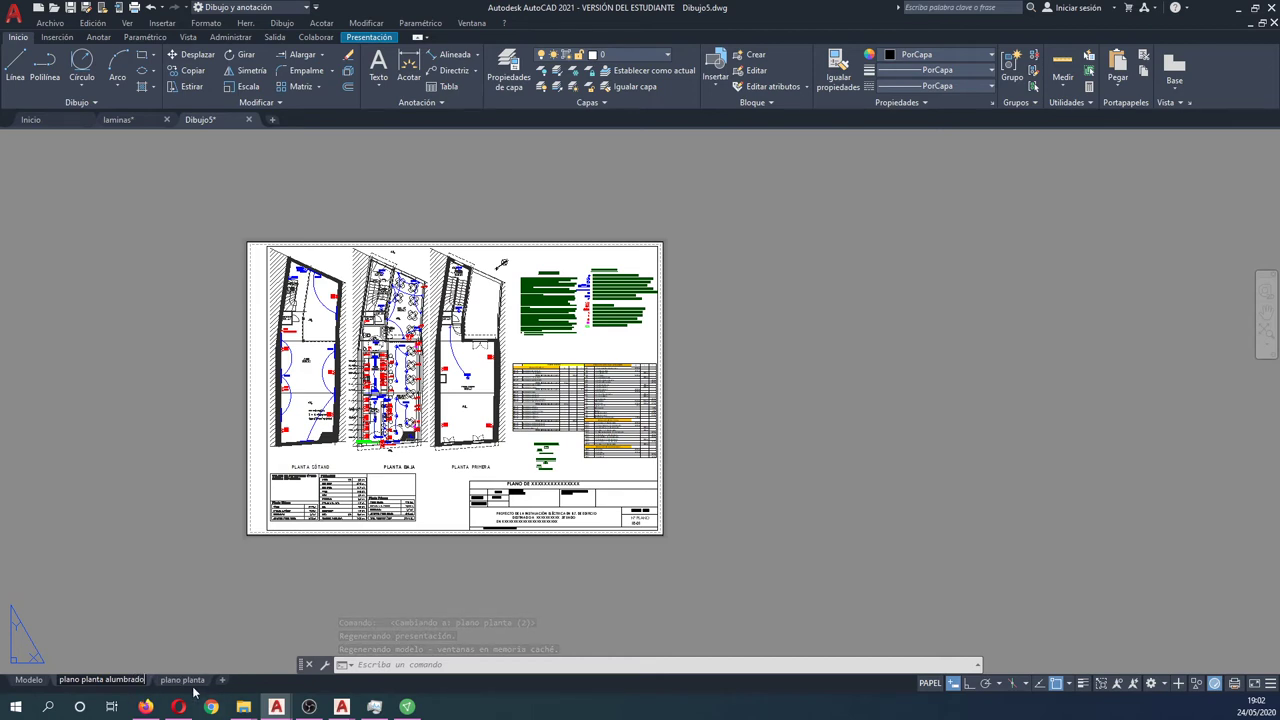
{"action": "left_click", "coordinate": [197, 683]}
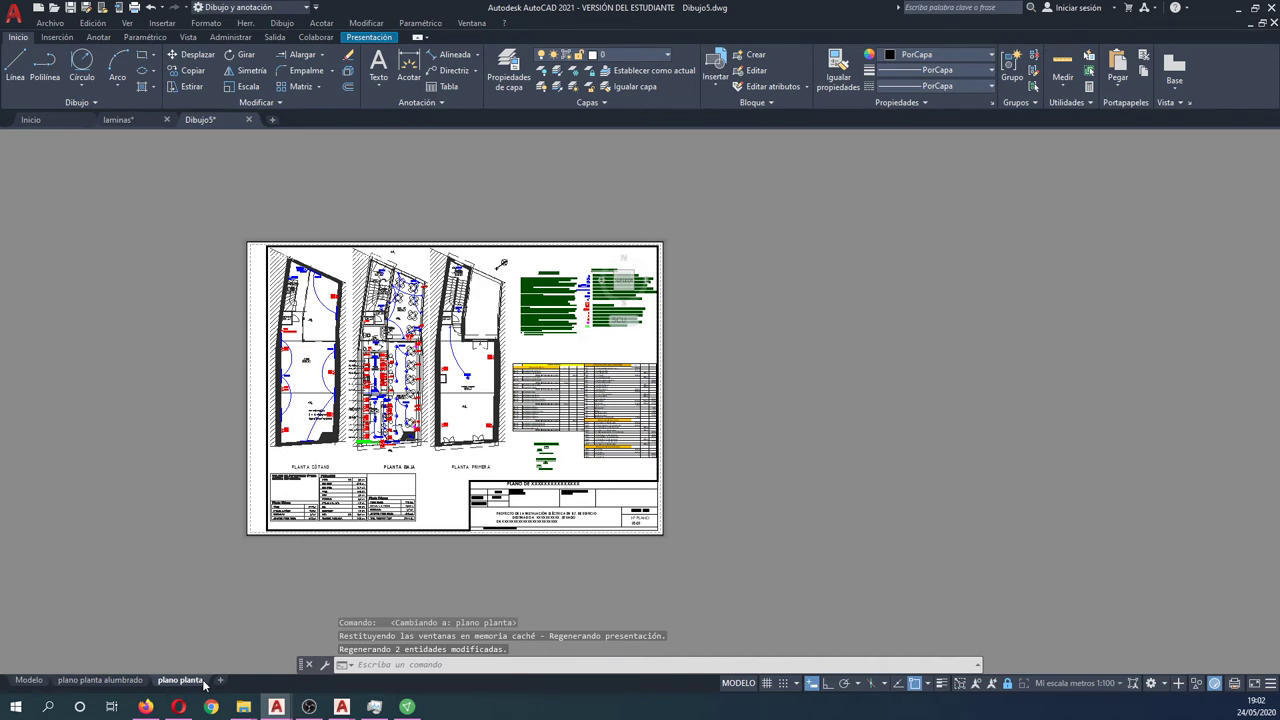
{"action": "double_click", "coordinate": [203, 681]}
{"action": "type", "text": "f"}
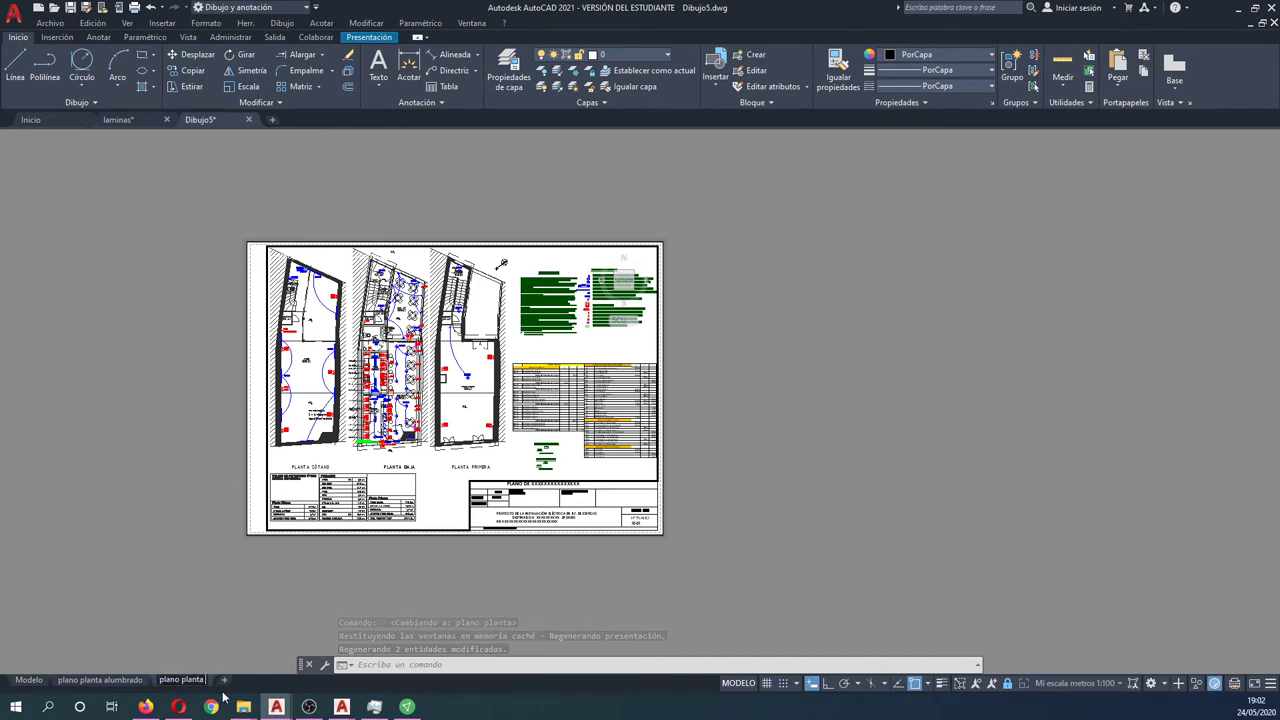
{"action": "type", "text": "uerza"}
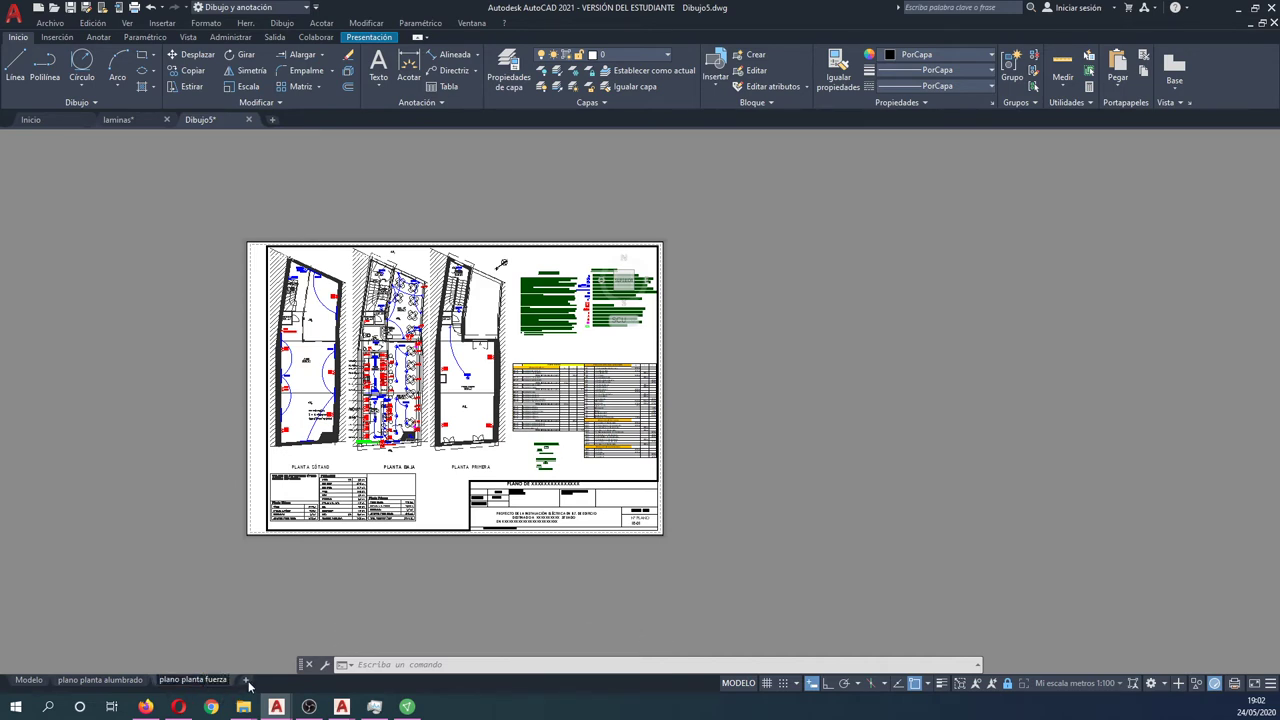
{"action": "left_click", "coordinate": [268, 624]}
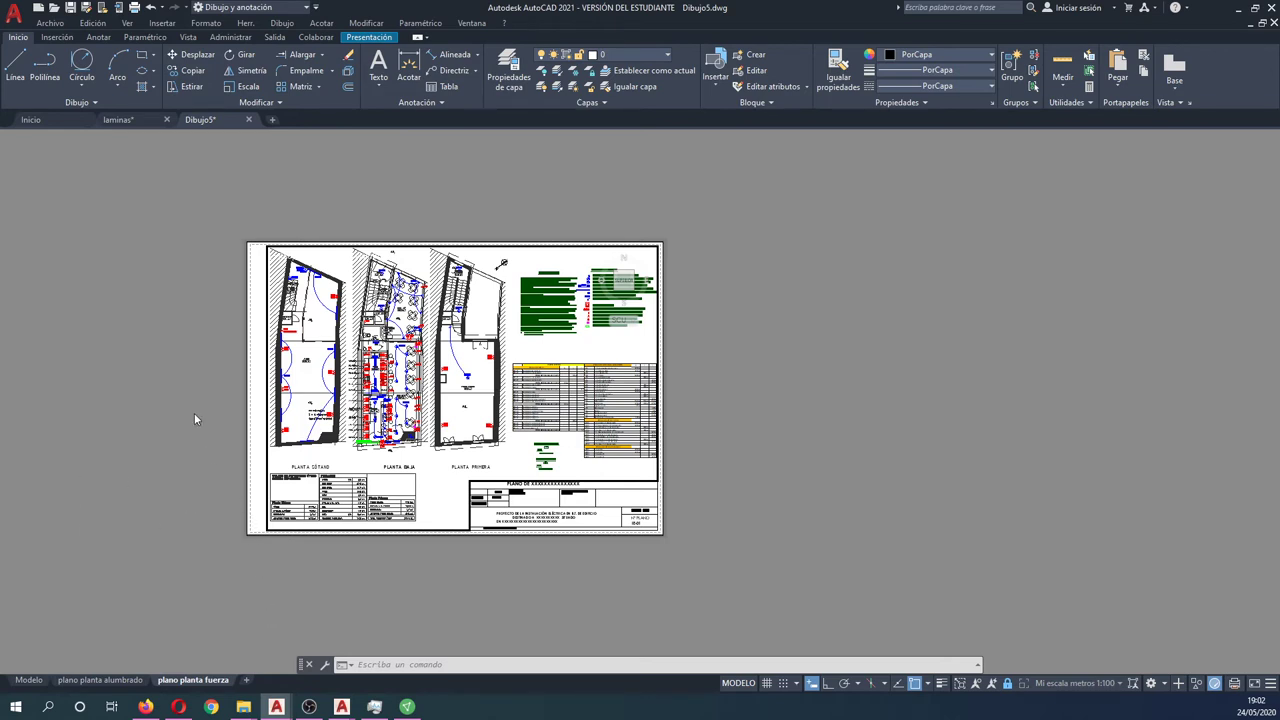
On the plano planta alumbrado layout, select the eight Ingemap layers in Layer Properties
{"action": "middle_click_drag", "start_coordinate": [194, 413], "coordinate": [210, 417]}
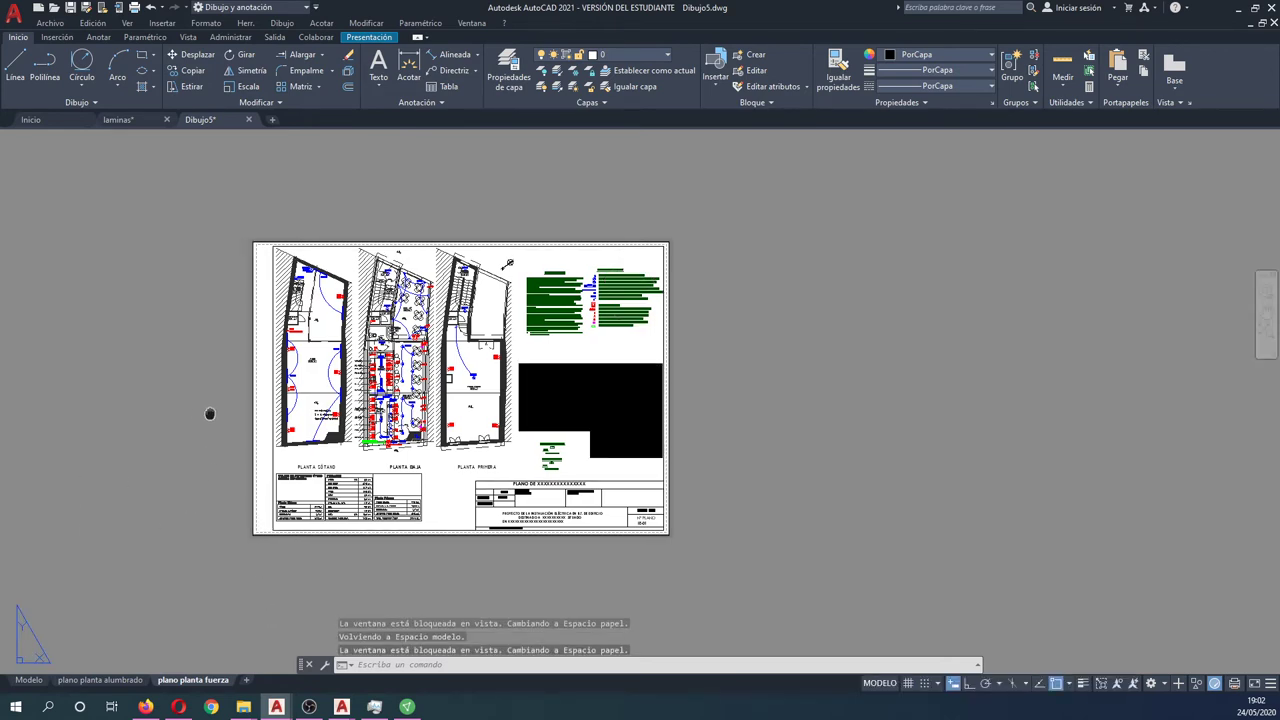
{"action": "left_click", "coordinate": [105, 680]}
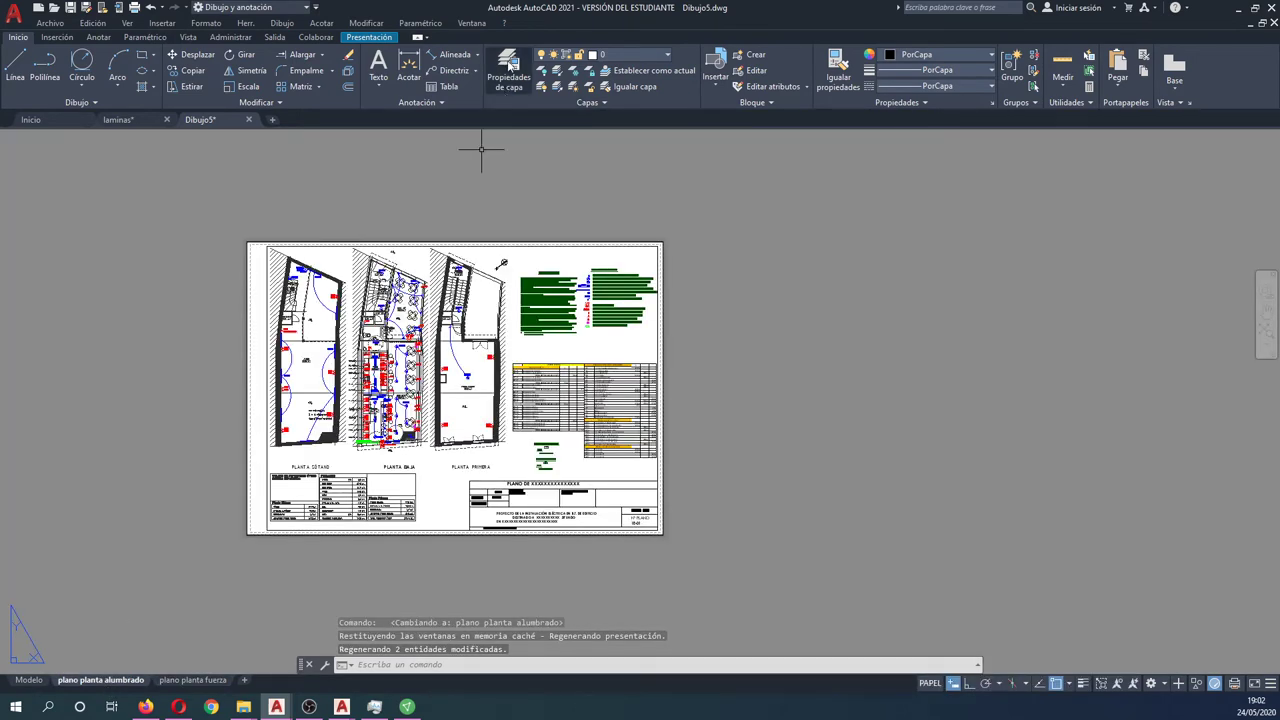
{"action": "left_click", "coordinate": [508, 70]}
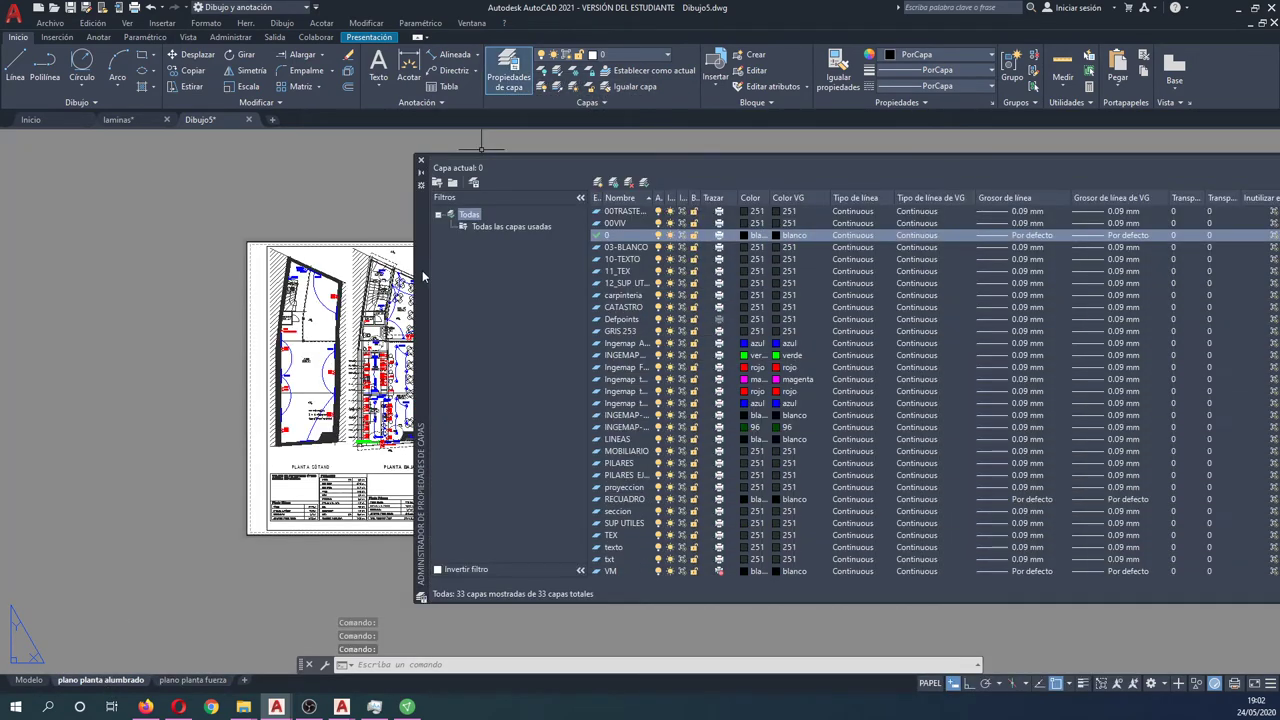
{"action": "left_click_drag", "start_coordinate": [422, 276], "coordinate": [156, 261]}
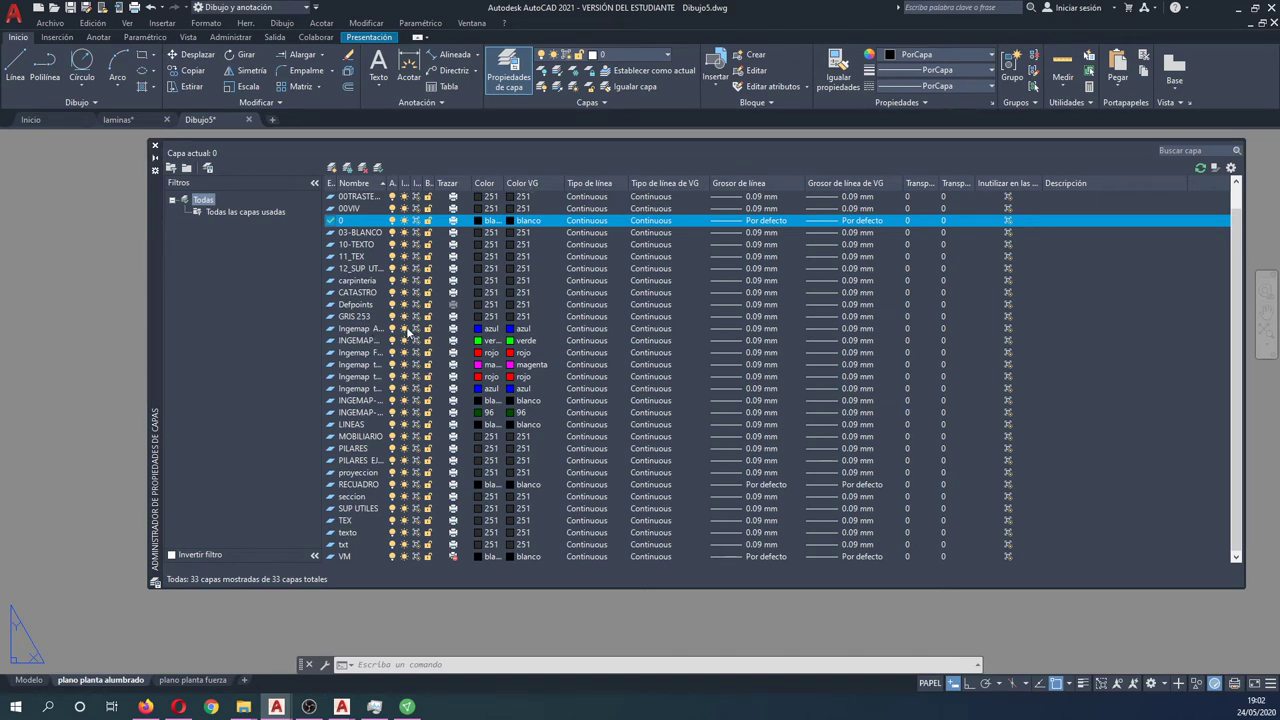
{"action": "left_click", "coordinate": [364, 332]}
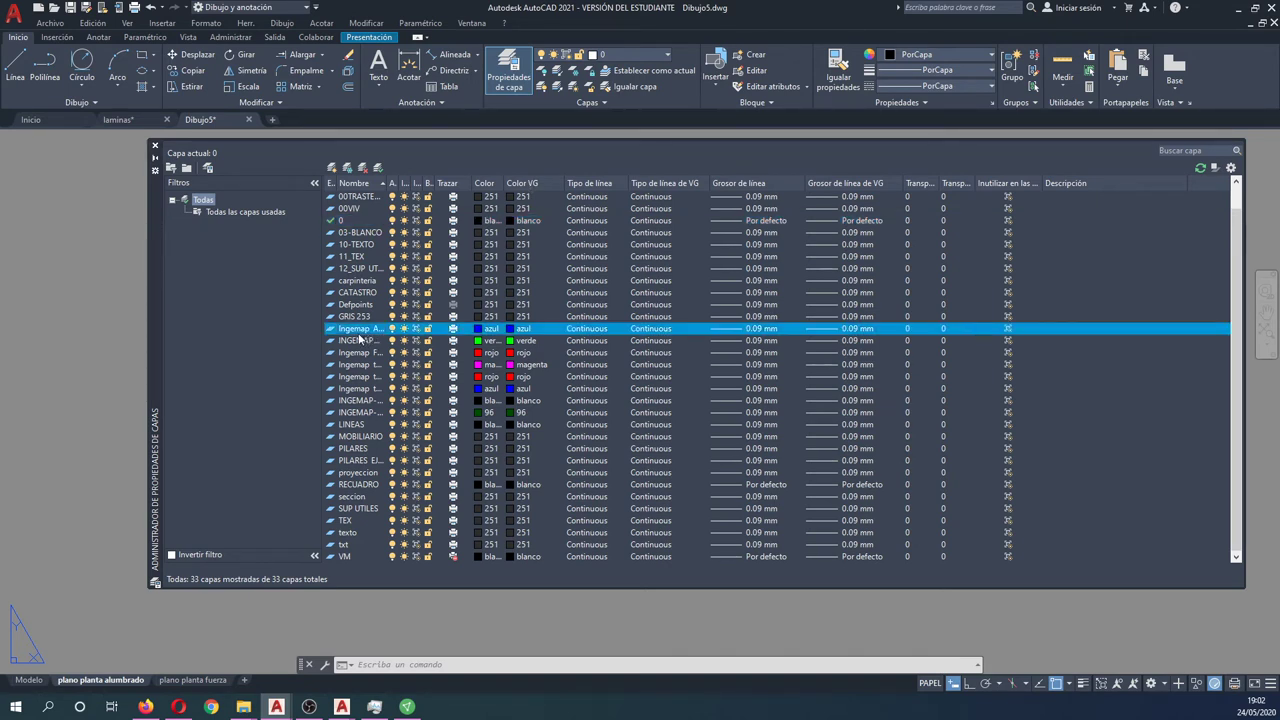
{"action": "left_click", "coordinate": [354, 393], "text": "shift"}
{"action": "left_click", "coordinate": [356, 412], "text": "shift"}
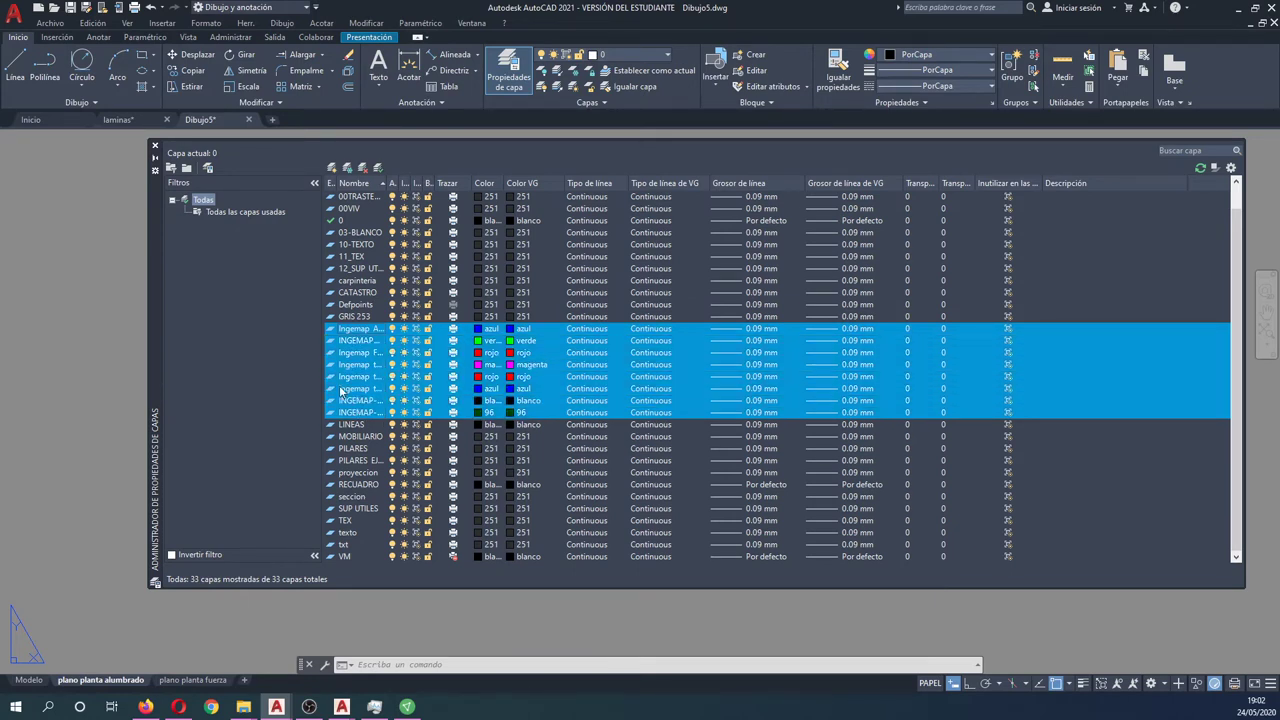
Set the selected layers' viewport colour to grey 251 and close the layer manager
{"action": "left_click_drag", "start_coordinate": [150, 297], "coordinate": [465, 293]}
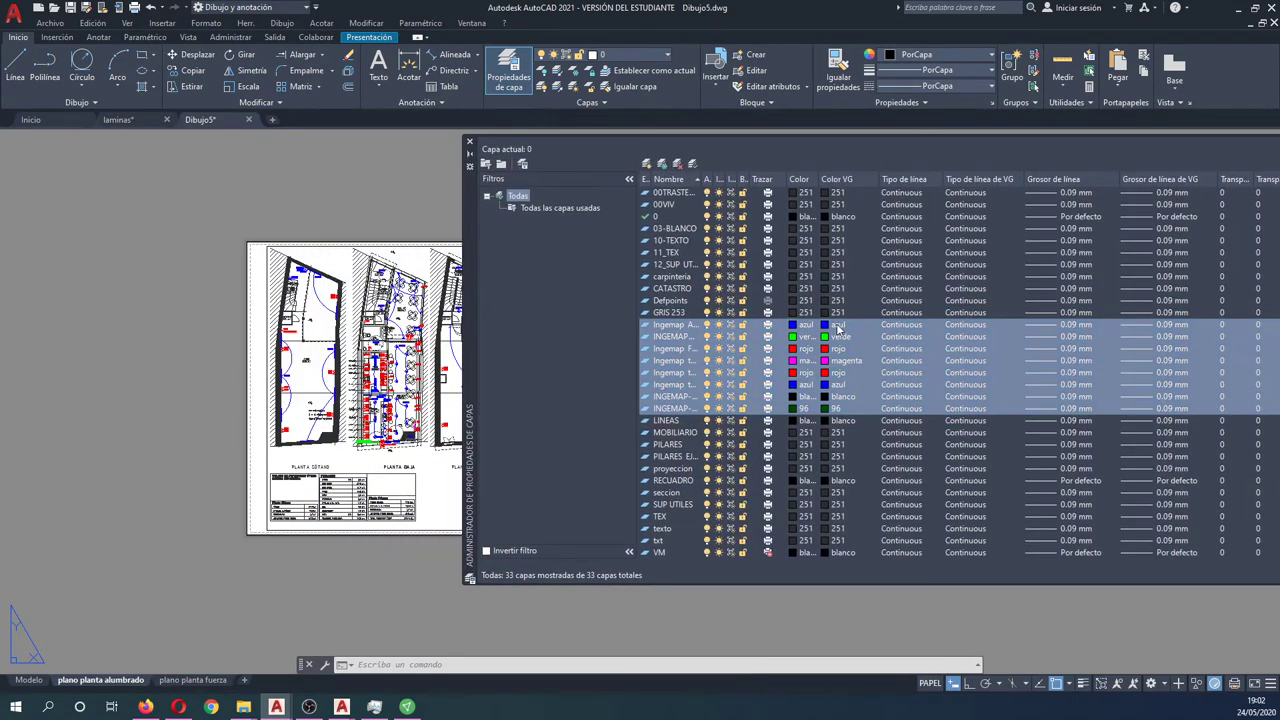
{"action": "left_click", "coordinate": [826, 330]}
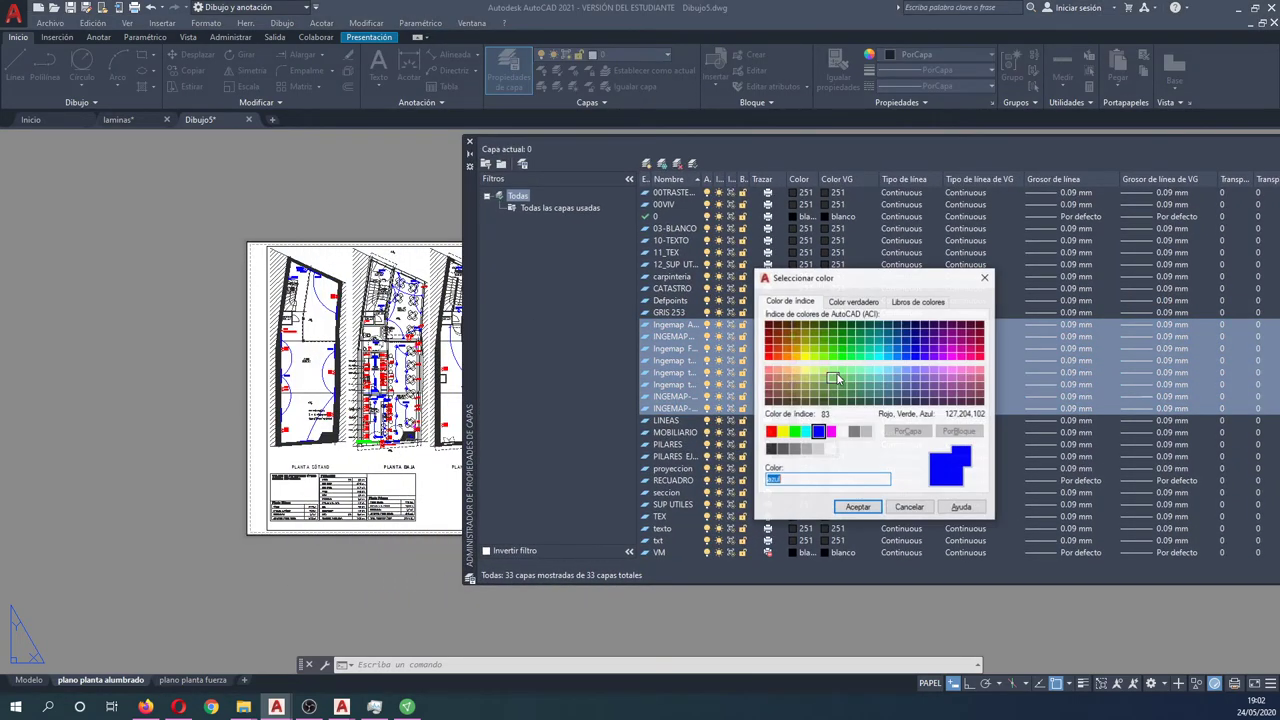
{"action": "left_click", "coordinate": [782, 449]}
{"action": "left_click", "coordinate": [858, 507]}
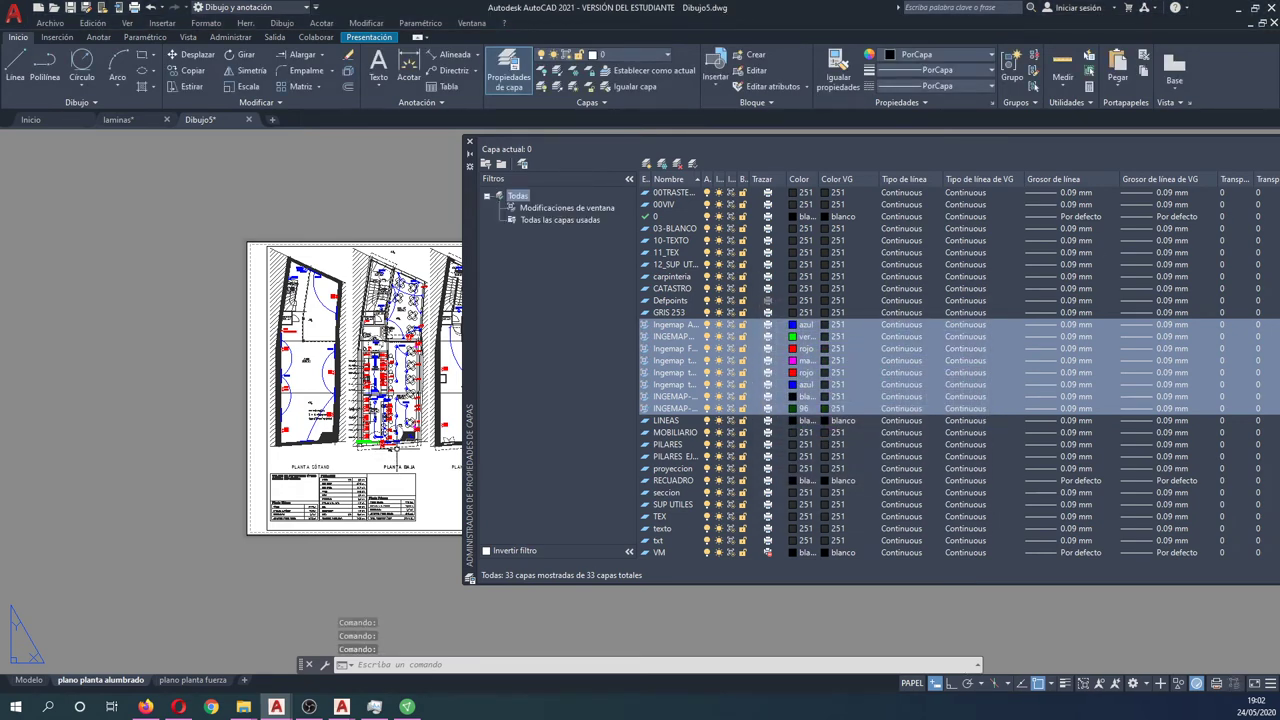
{"action": "left_click", "coordinate": [354, 215]}
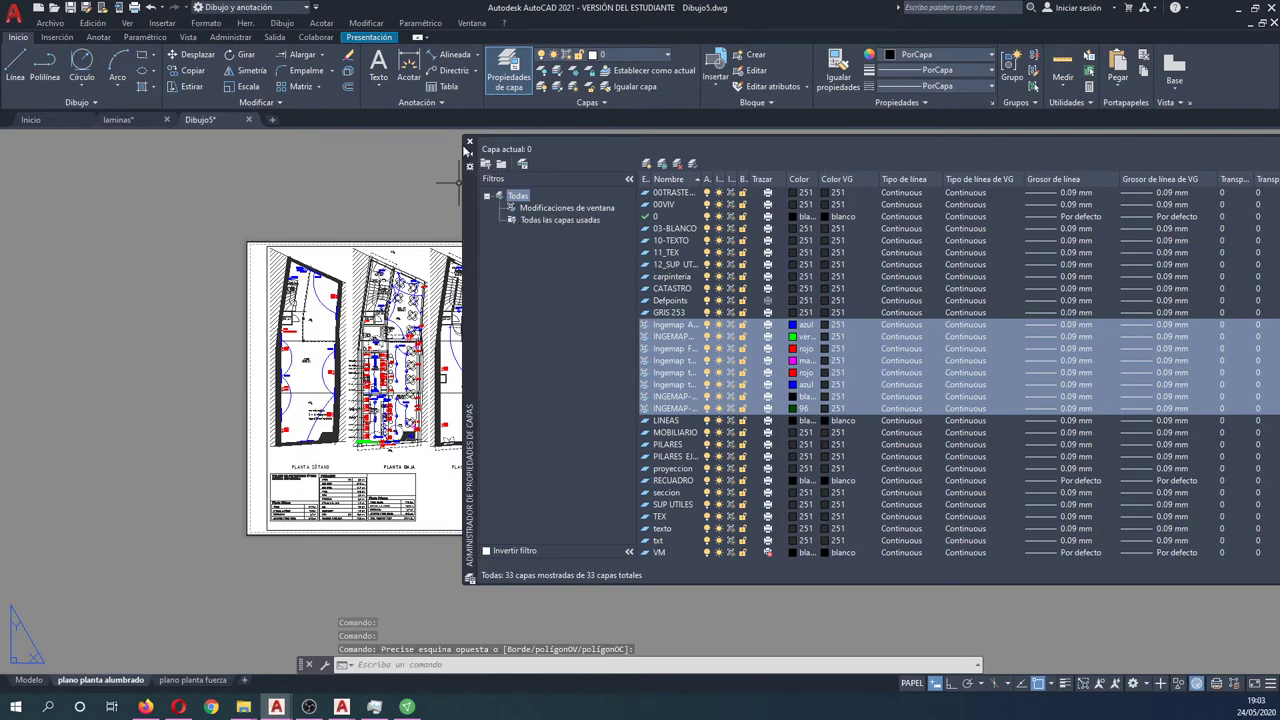
{"action": "left_click", "coordinate": [469, 142]}
{"action": "scroll", "coordinate": [402, 412], "scroll_direction": "up", "scroll_amount": 2}
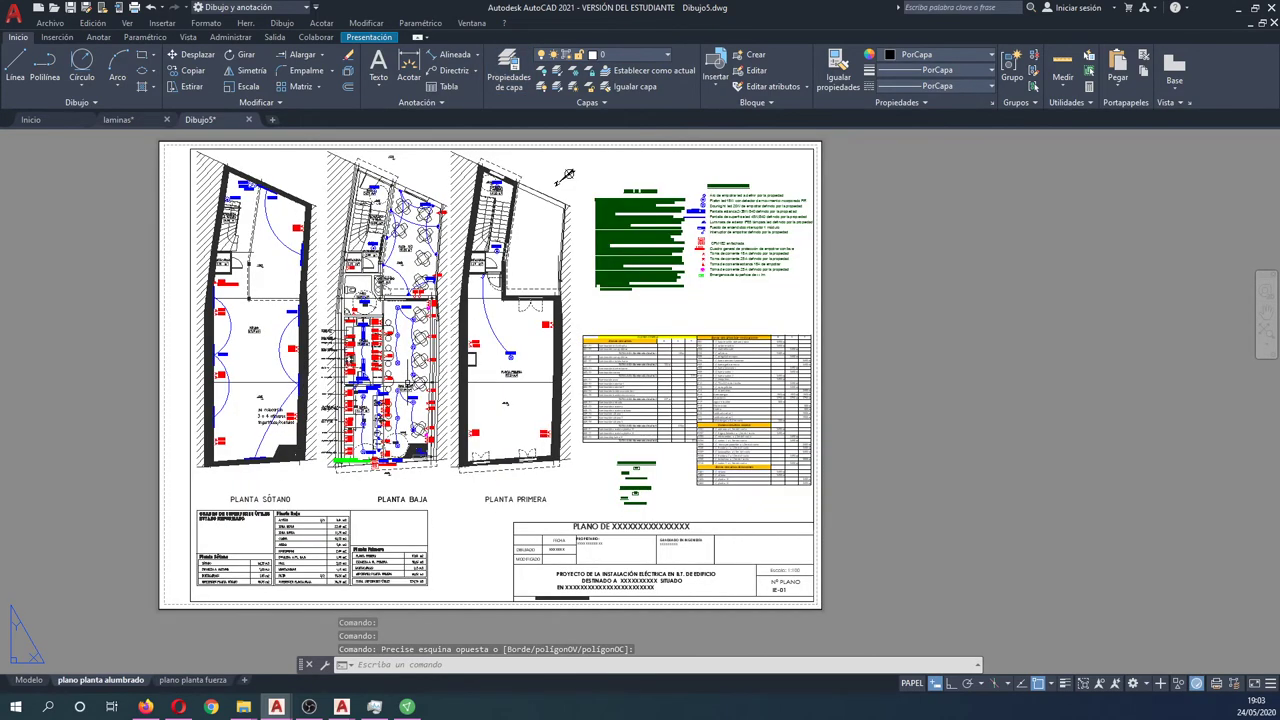
Undo the grey 251 viewport colours and the zoom, restoring azul, verde, magenta, rojo and 96
{"action": "middle_click_drag", "start_coordinate": [405, 385], "coordinate": [478, 405]}
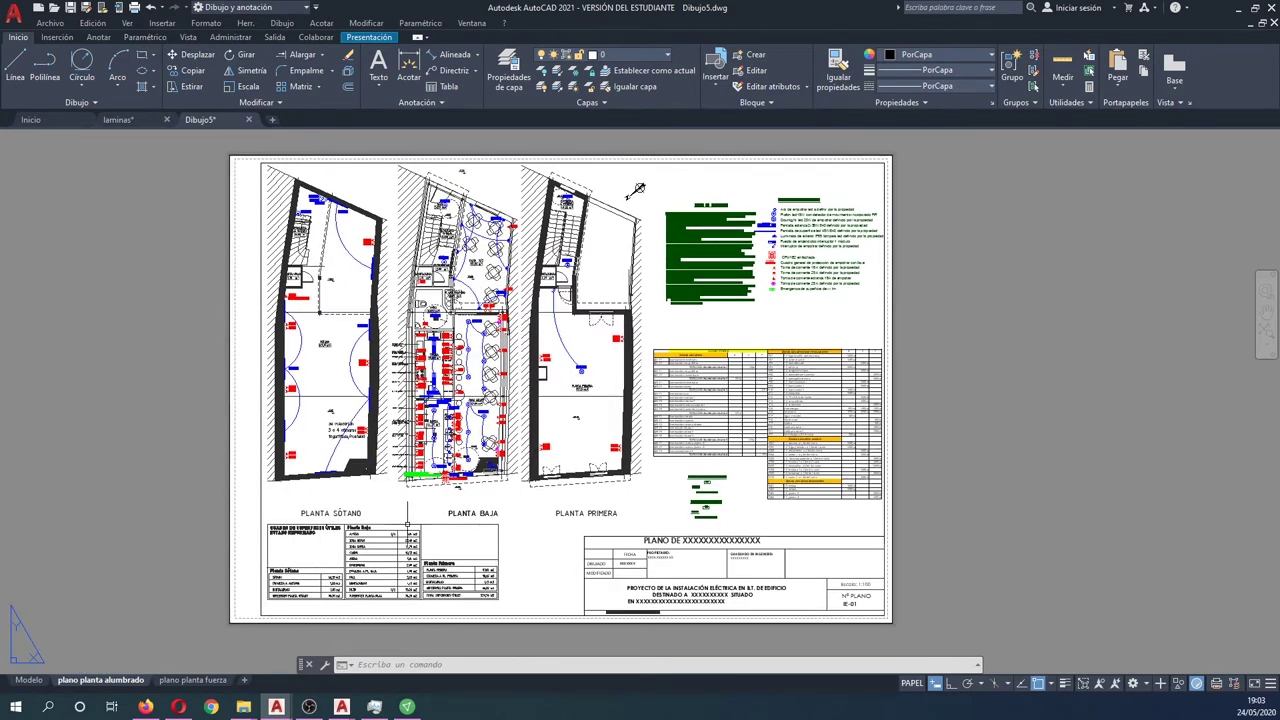
{"action": "left_click", "coordinate": [508, 78]}
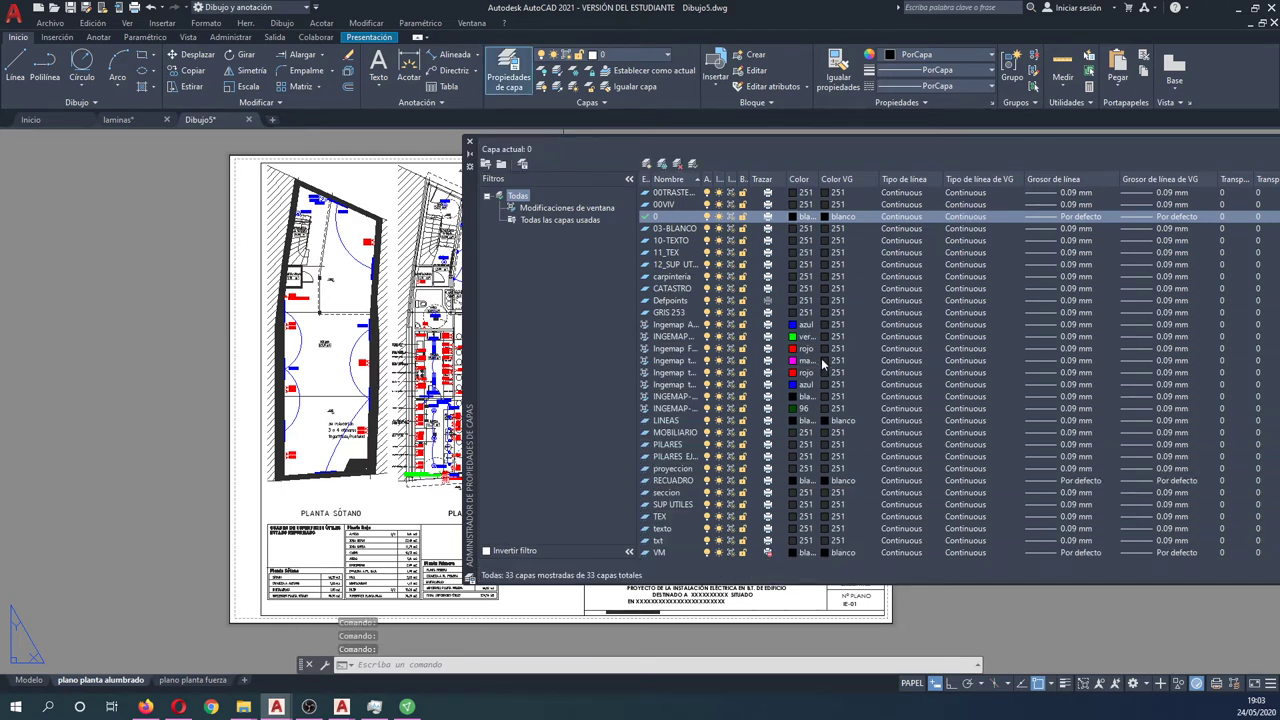
{"action": "key", "text": "ctrl+z"}
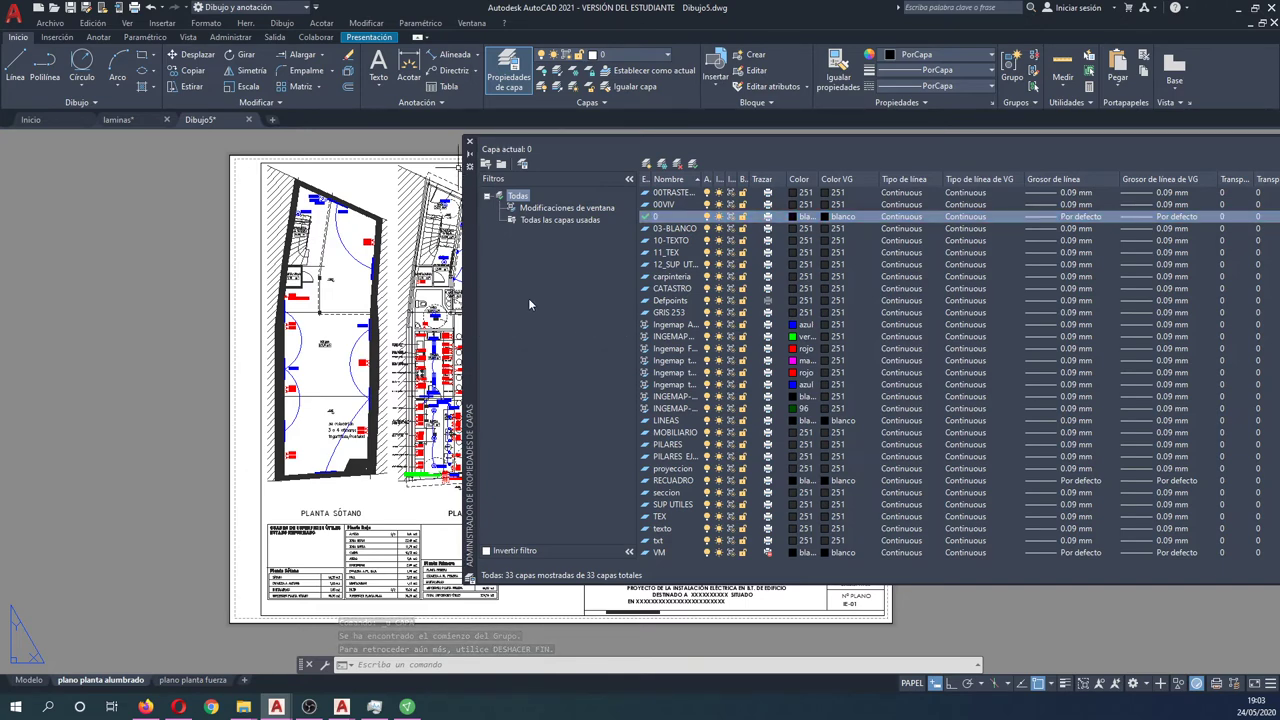
{"action": "key", "text": "ctrl+z"}
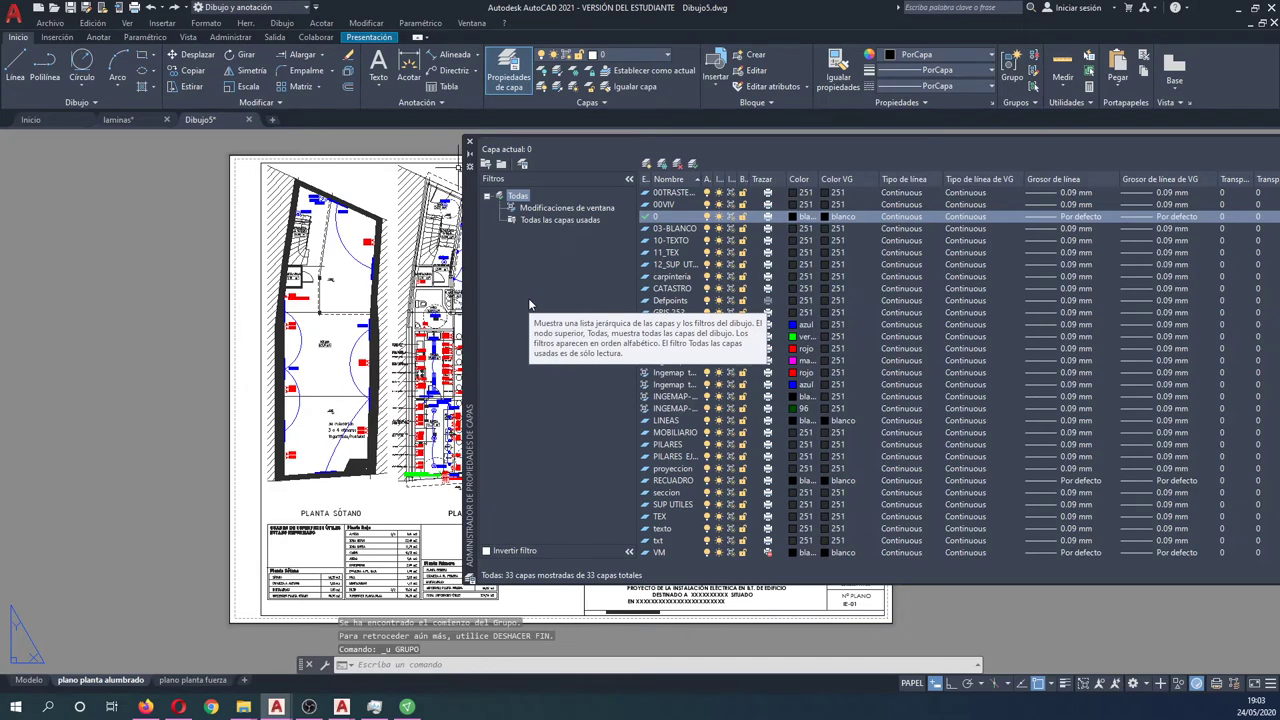
{"action": "key", "text": "ctrl+z"}
{"action": "key", "text": "ctrl+z"}
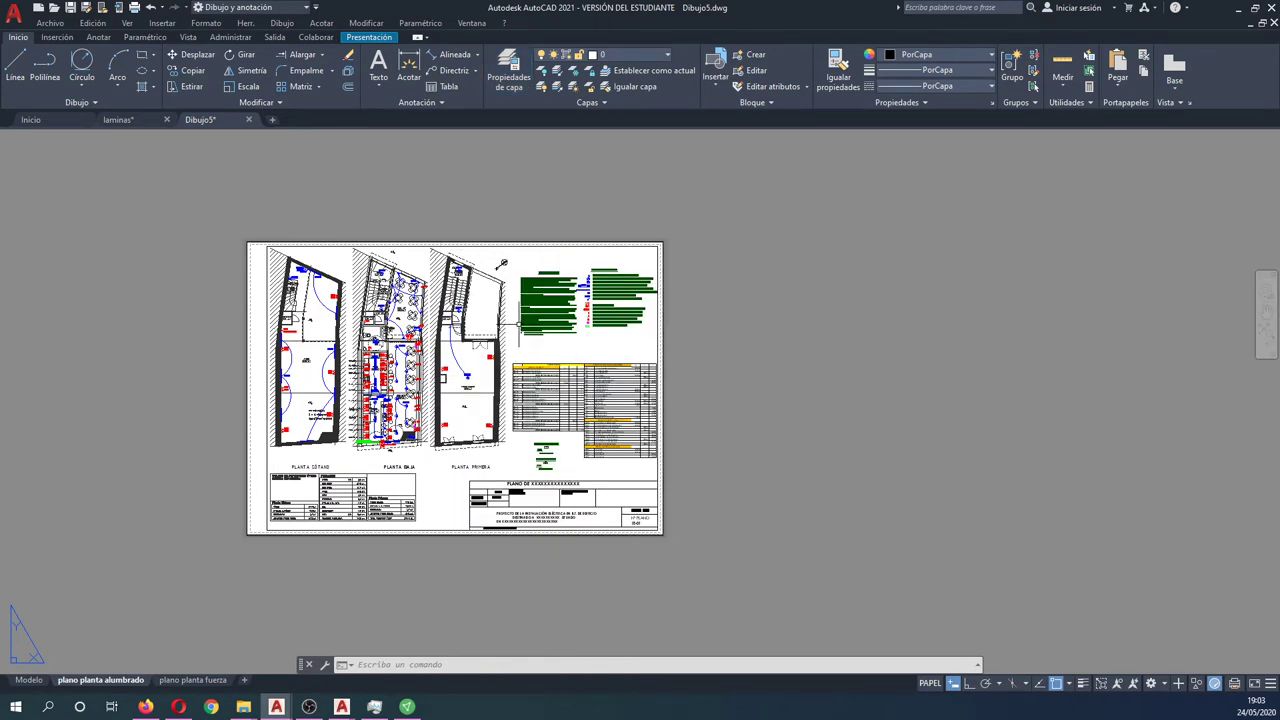
Inside the alumbrado viewport, set the Ingemap layers' viewport colour to grey 251
{"action": "double_click", "coordinate": [481, 297]}
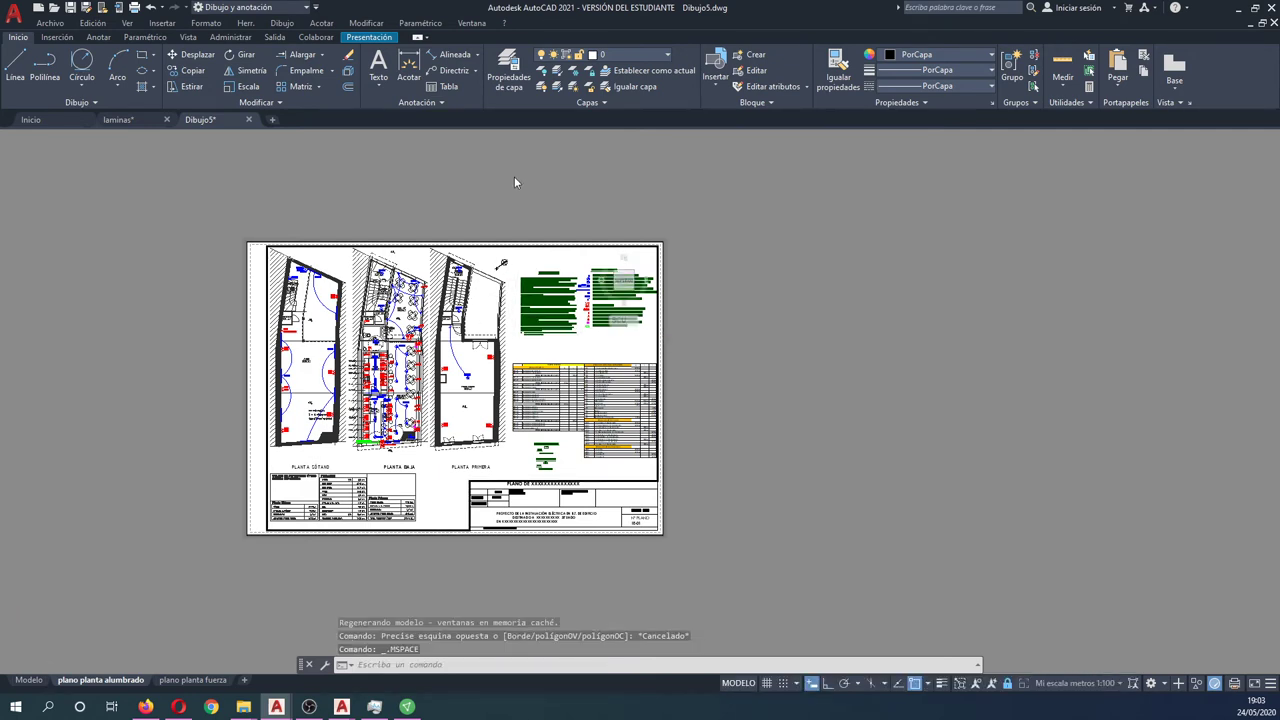
{"action": "left_click", "coordinate": [508, 72]}
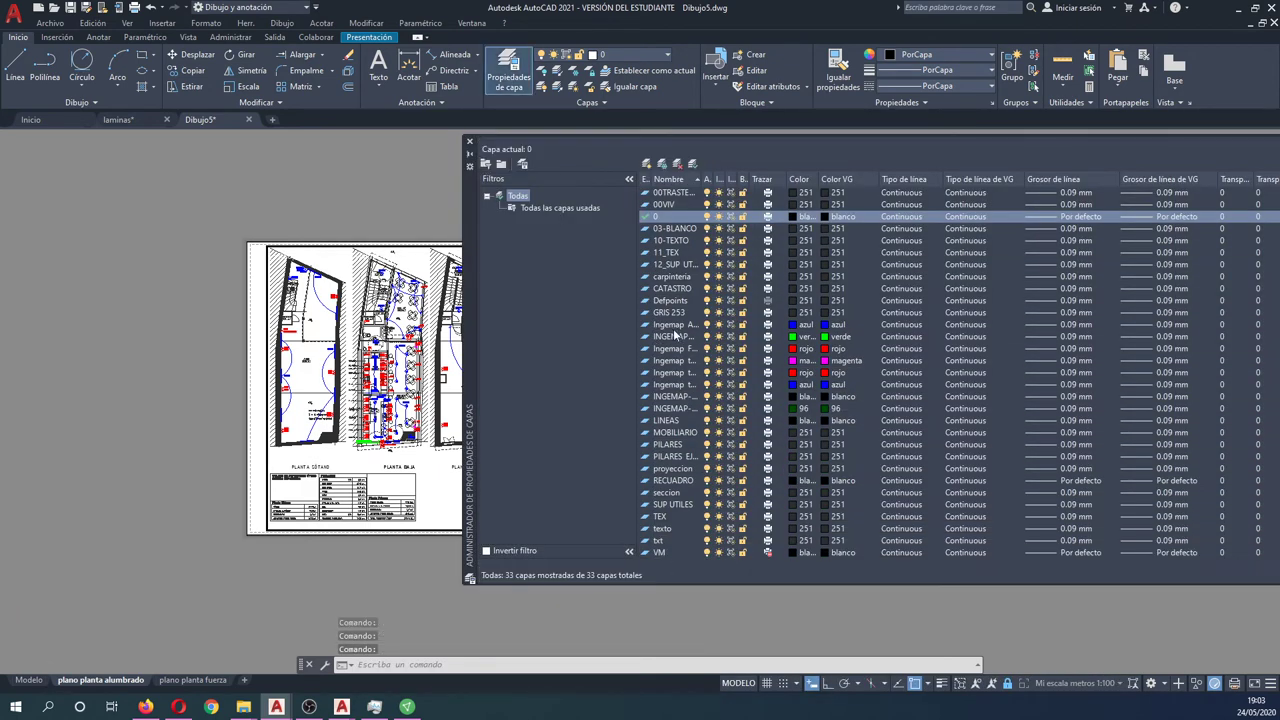
{"action": "left_click", "coordinate": [676, 326]}
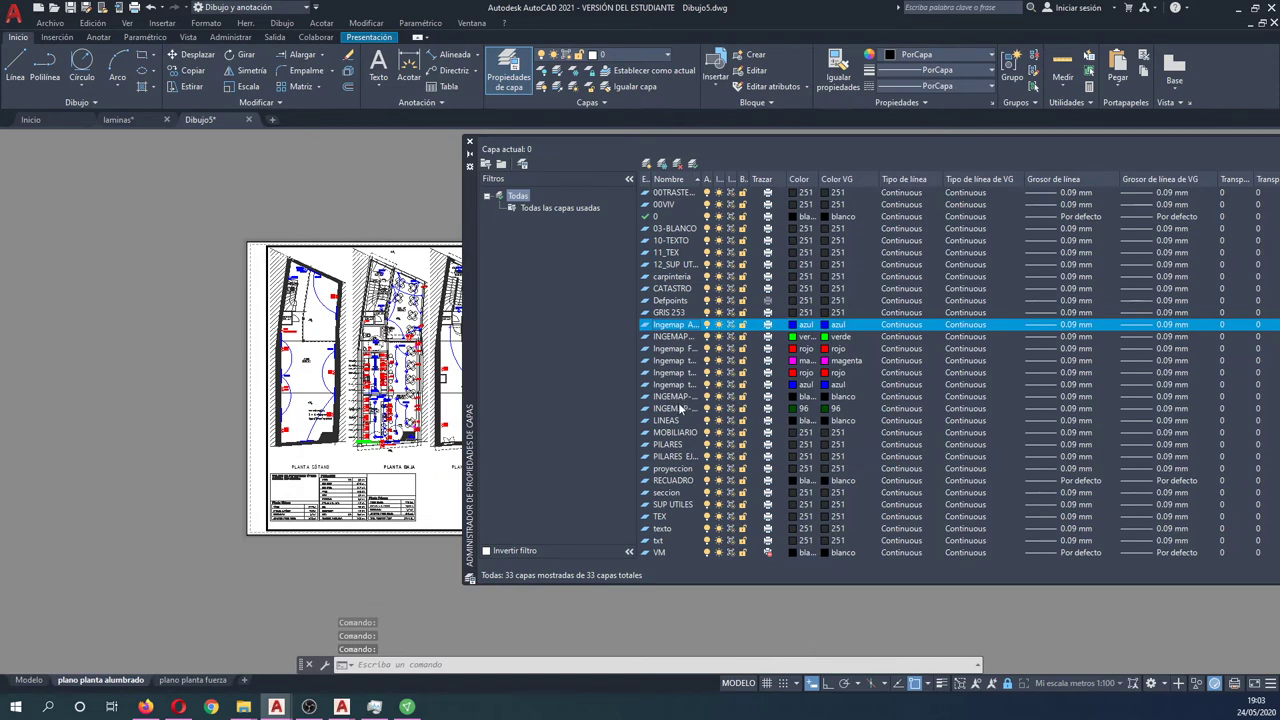
{"action": "left_click", "coordinate": [680, 408], "text": "shift"}
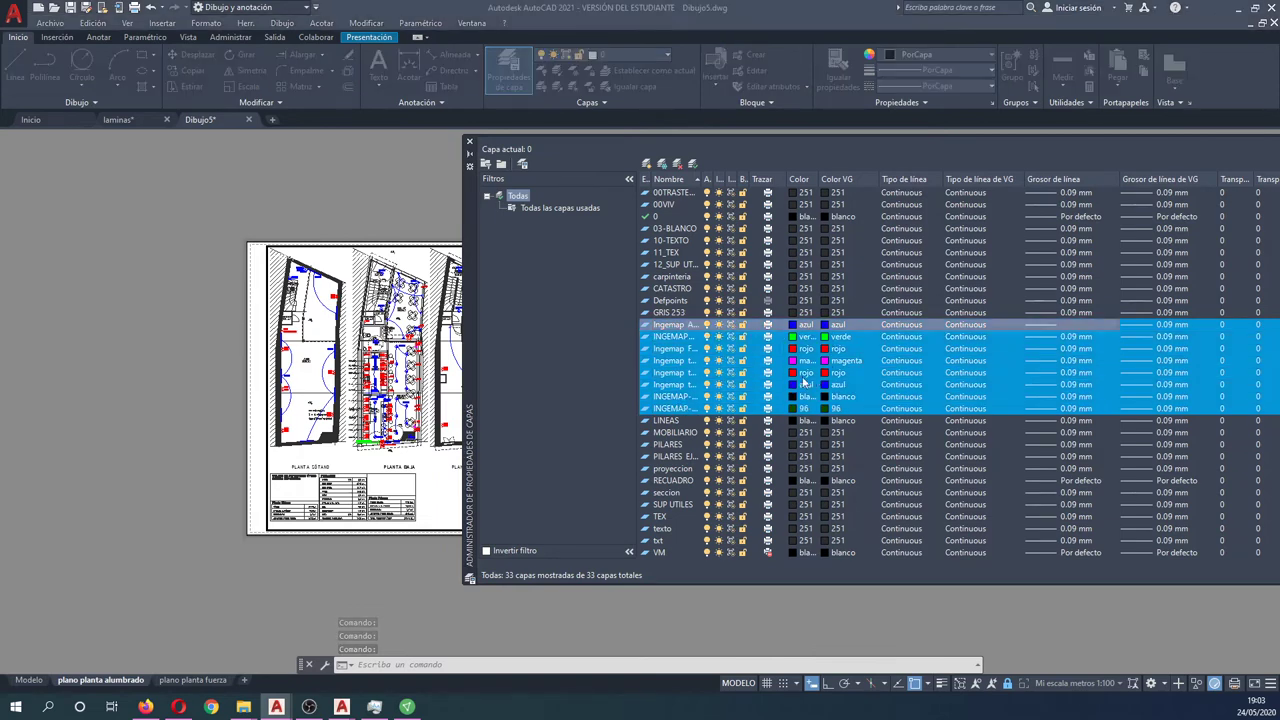
{"action": "left_click", "coordinate": [826, 340]}
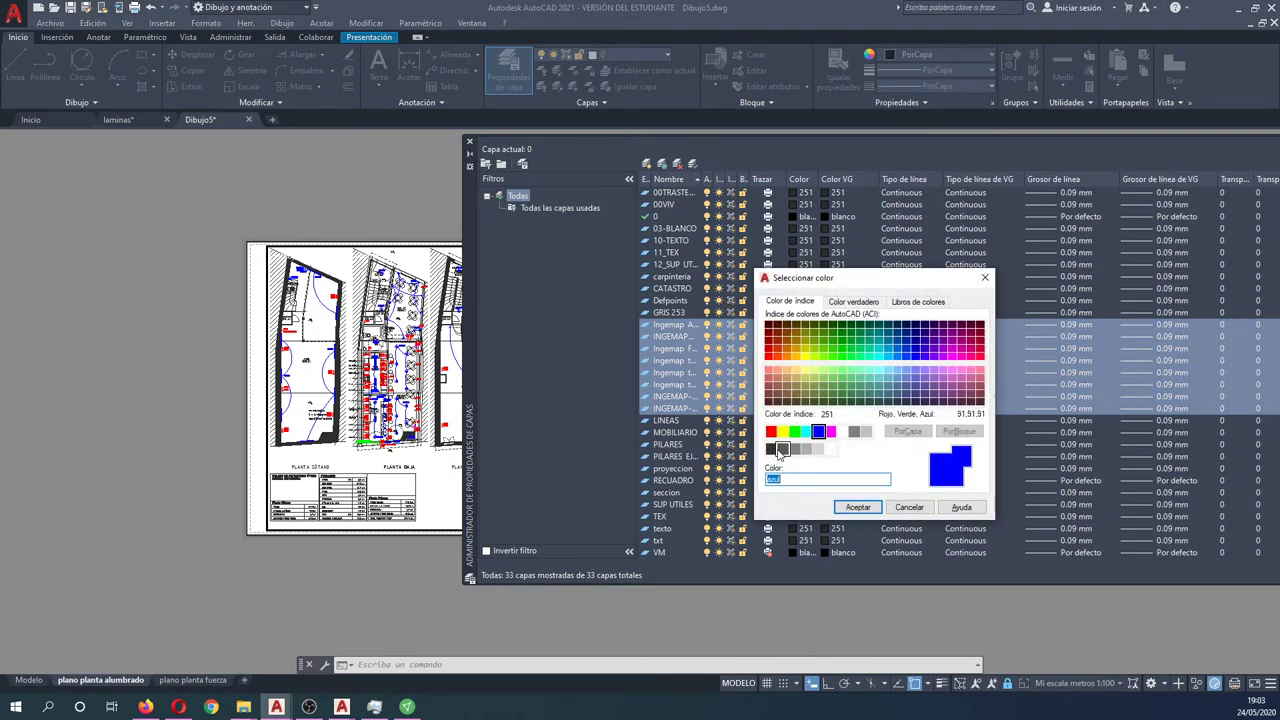
{"action": "left_click", "coordinate": [850, 507]}
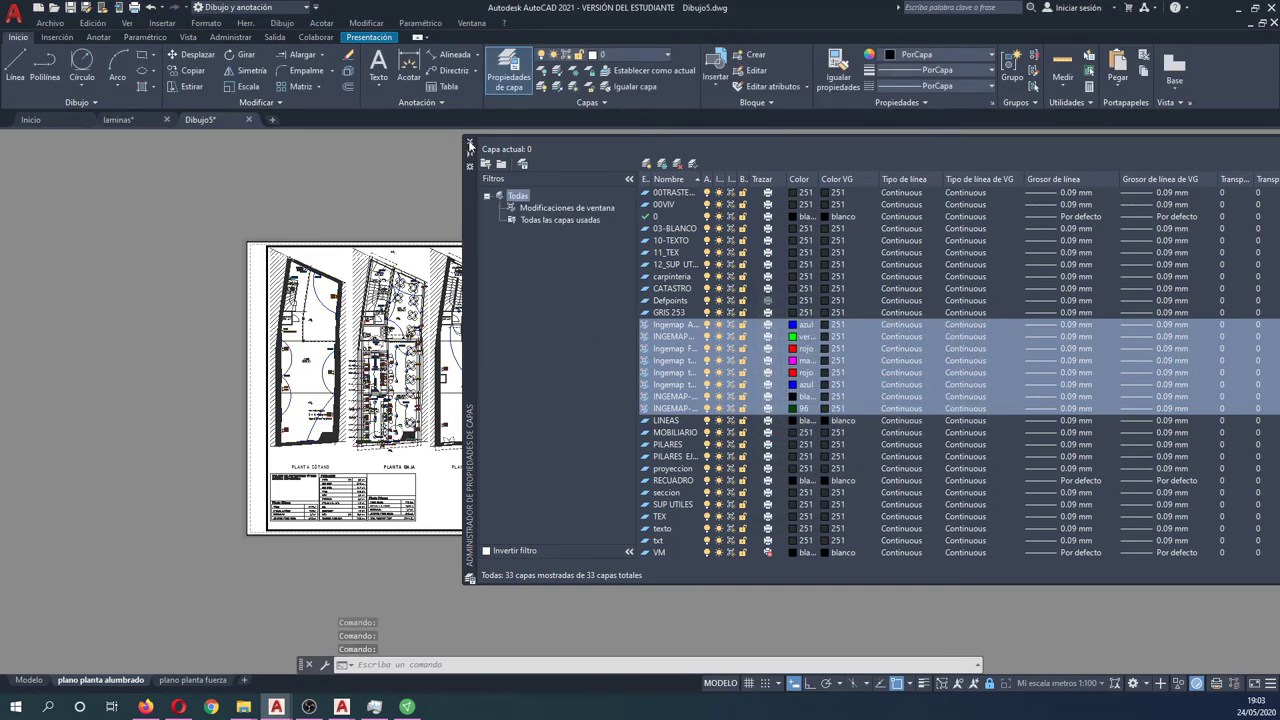
Undo and redo the grey change, then compare the fuerza and alumbrado layouts
{"action": "key", "text": "ctrl+z"}
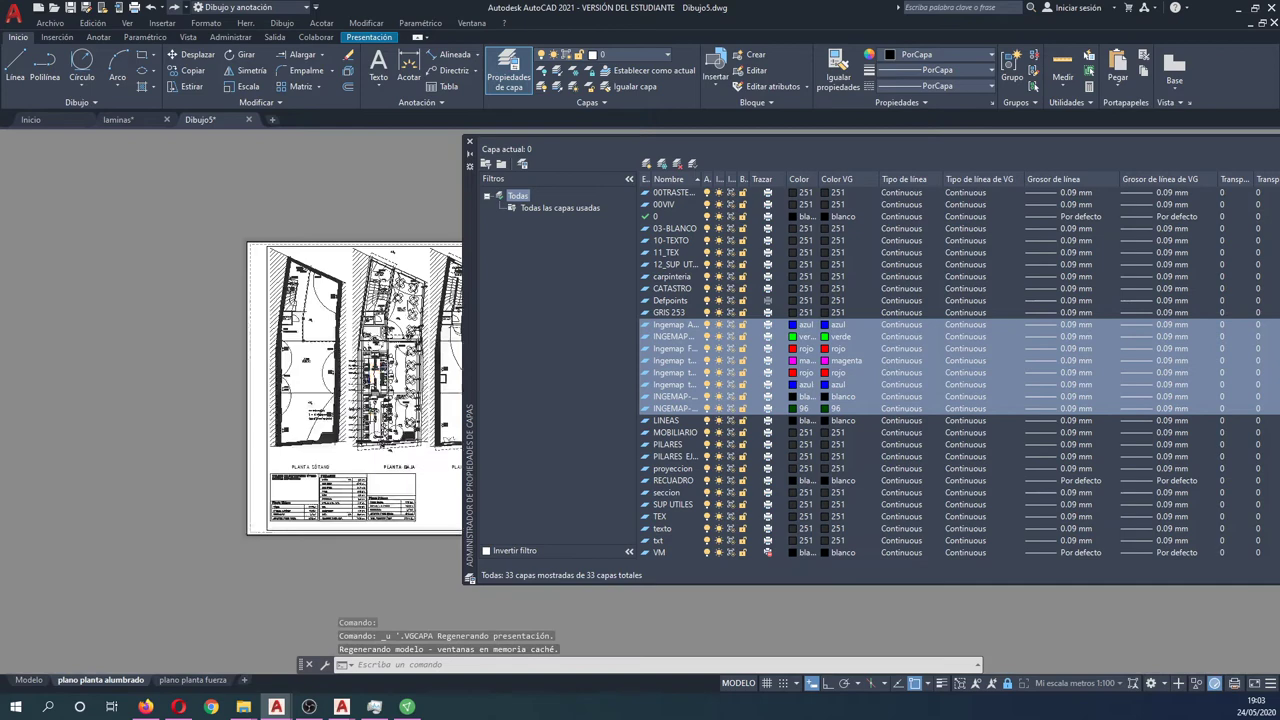
{"action": "left_click", "coordinate": [174, 7]}
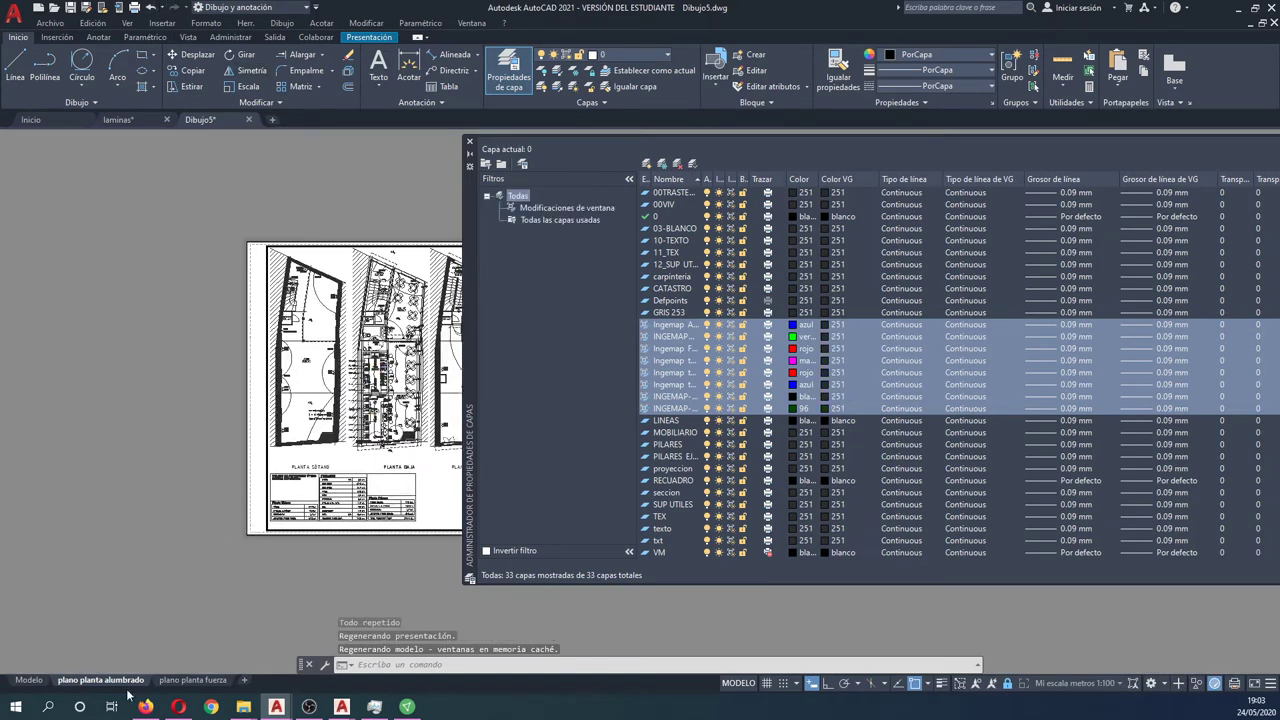
{"action": "left_click", "coordinate": [193, 681]}
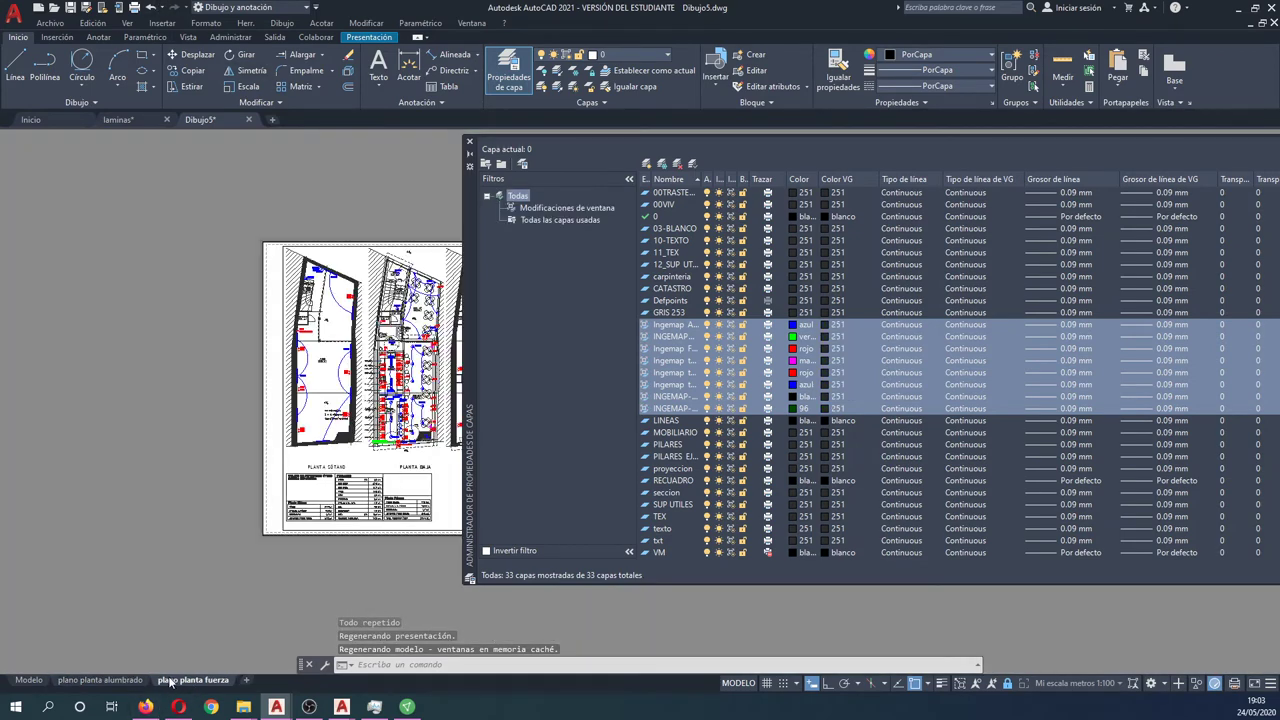
{"action": "left_click", "coordinate": [100, 680]}
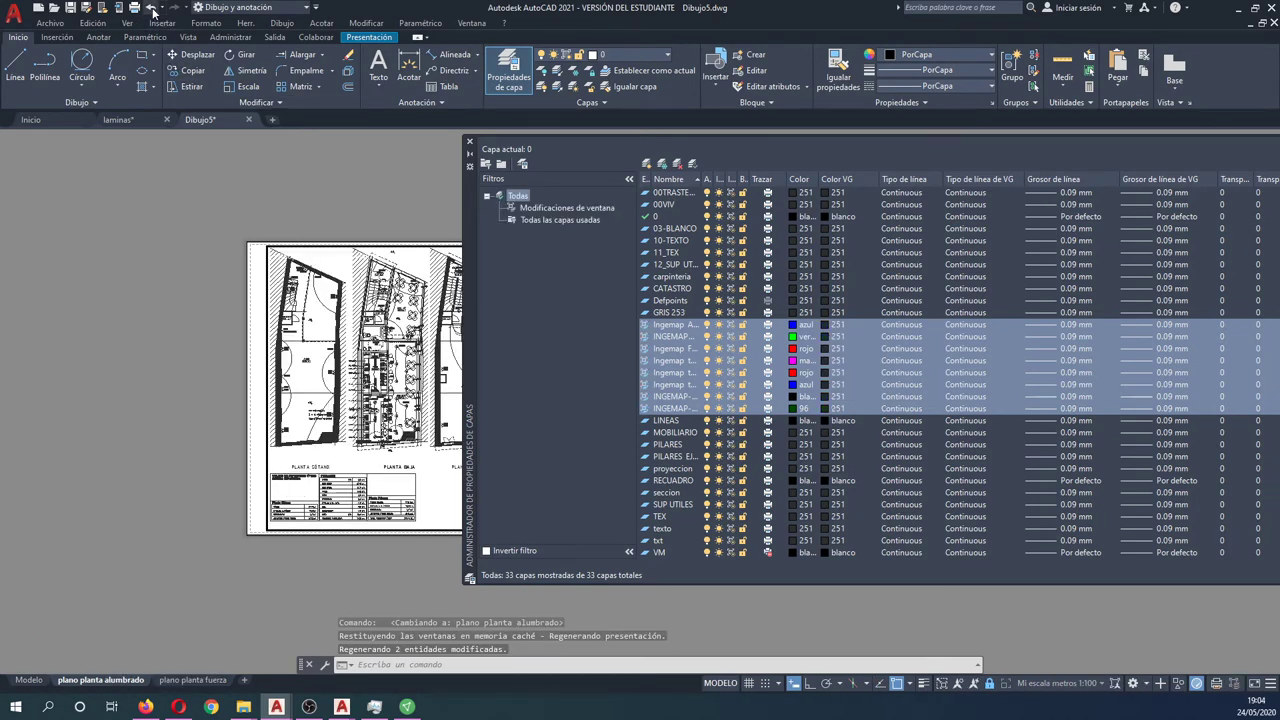
{"action": "key", "text": "ctrl+z"}
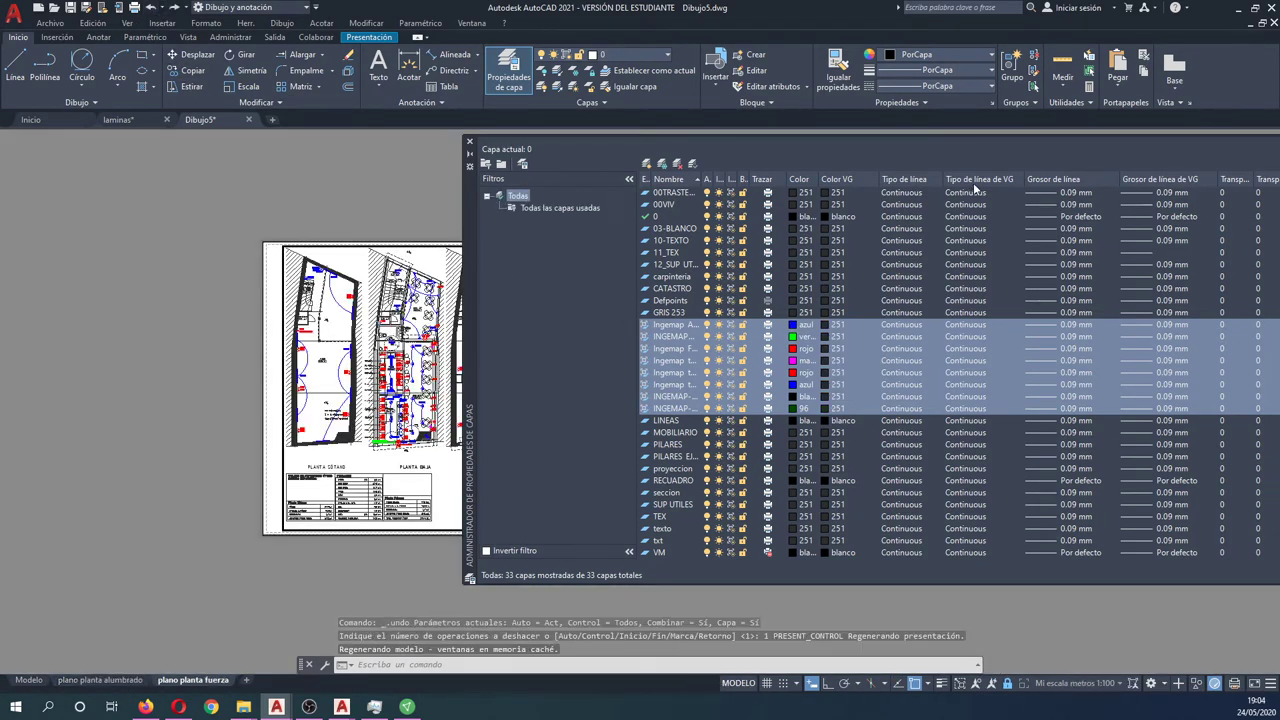
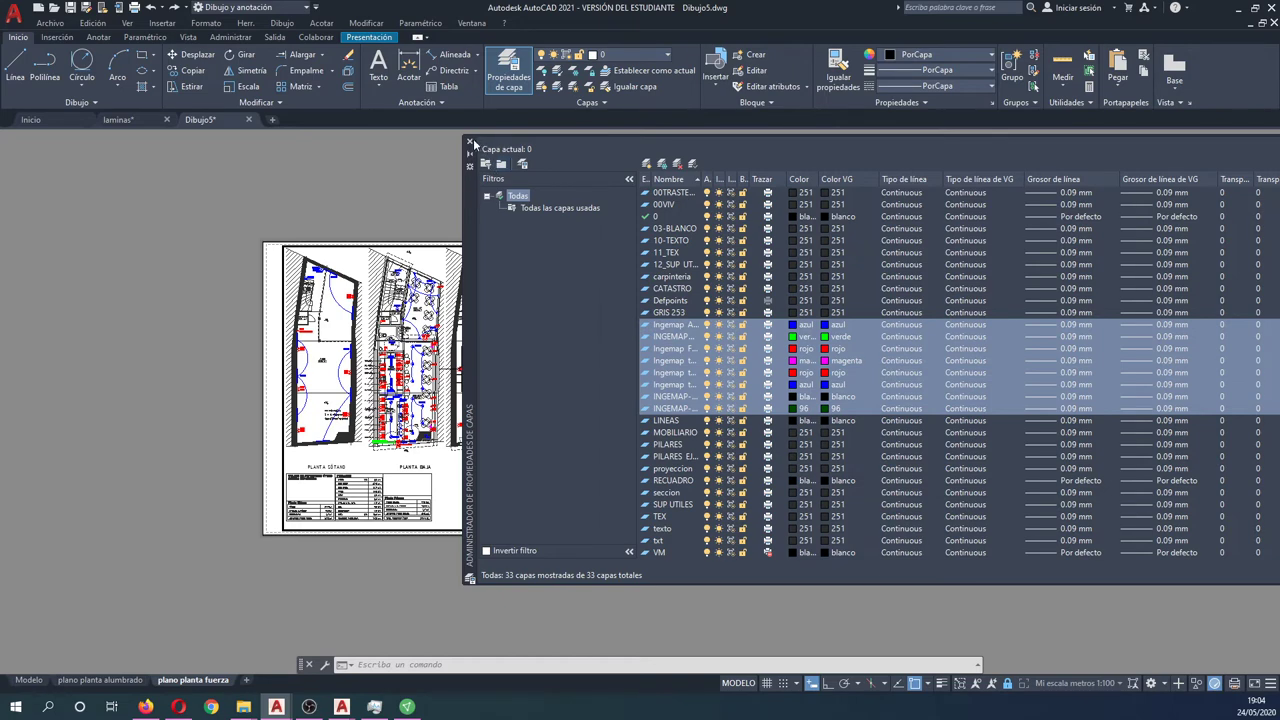
Reopen the Layer Properties Manager and widen the Act column so all freeze settings read clearly
{"action": "left_click", "coordinate": [470, 143]}
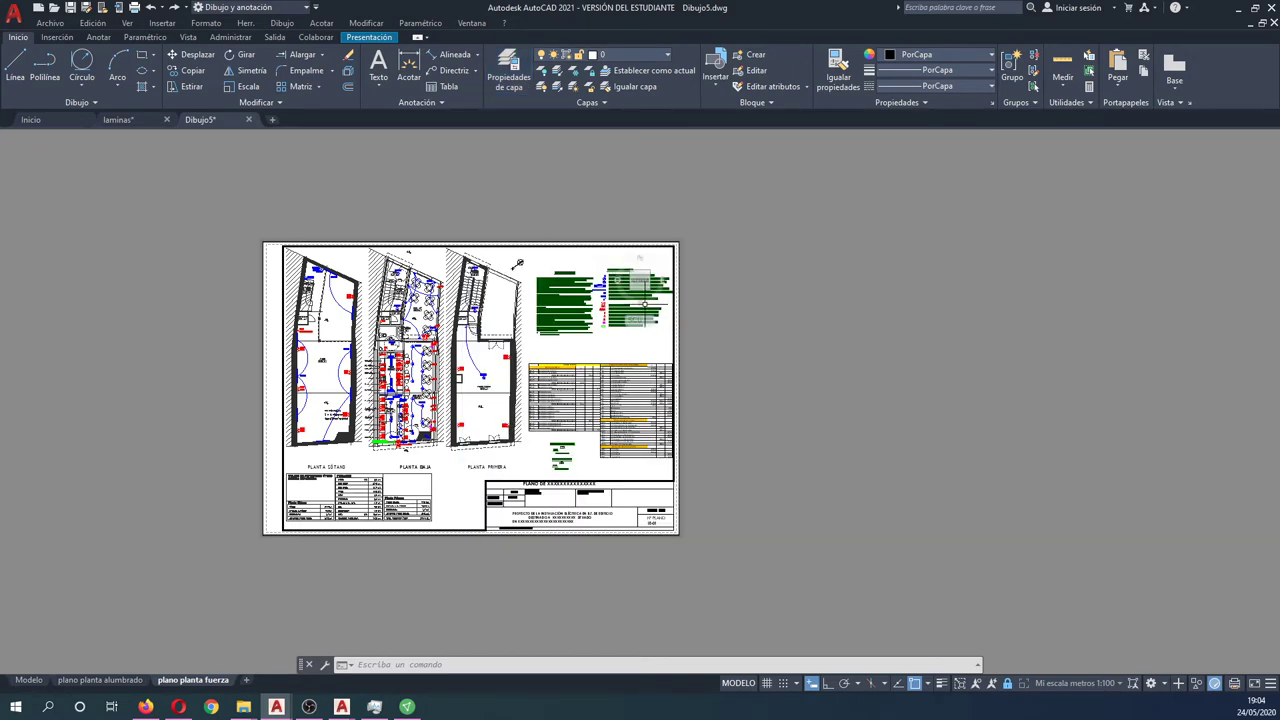
{"action": "left_click", "coordinate": [493, 80]}
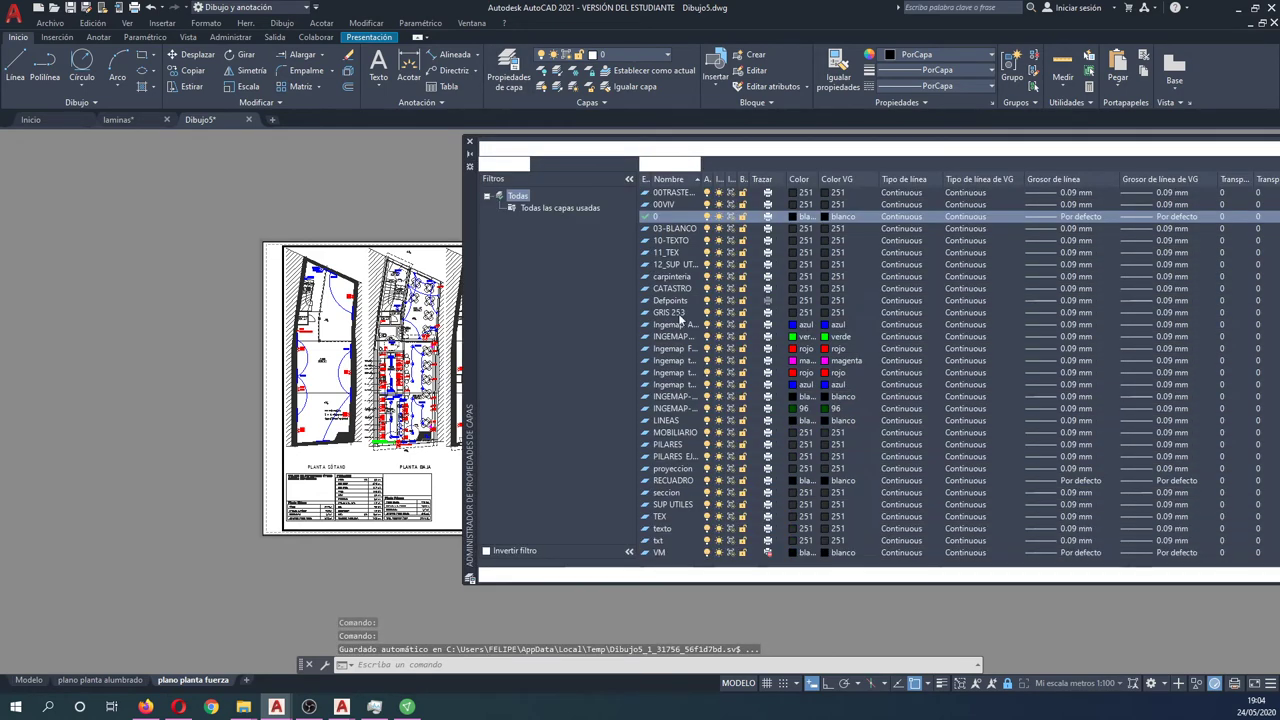
{"action": "left_click_drag", "start_coordinate": [725, 179], "coordinate": [837, 179]}
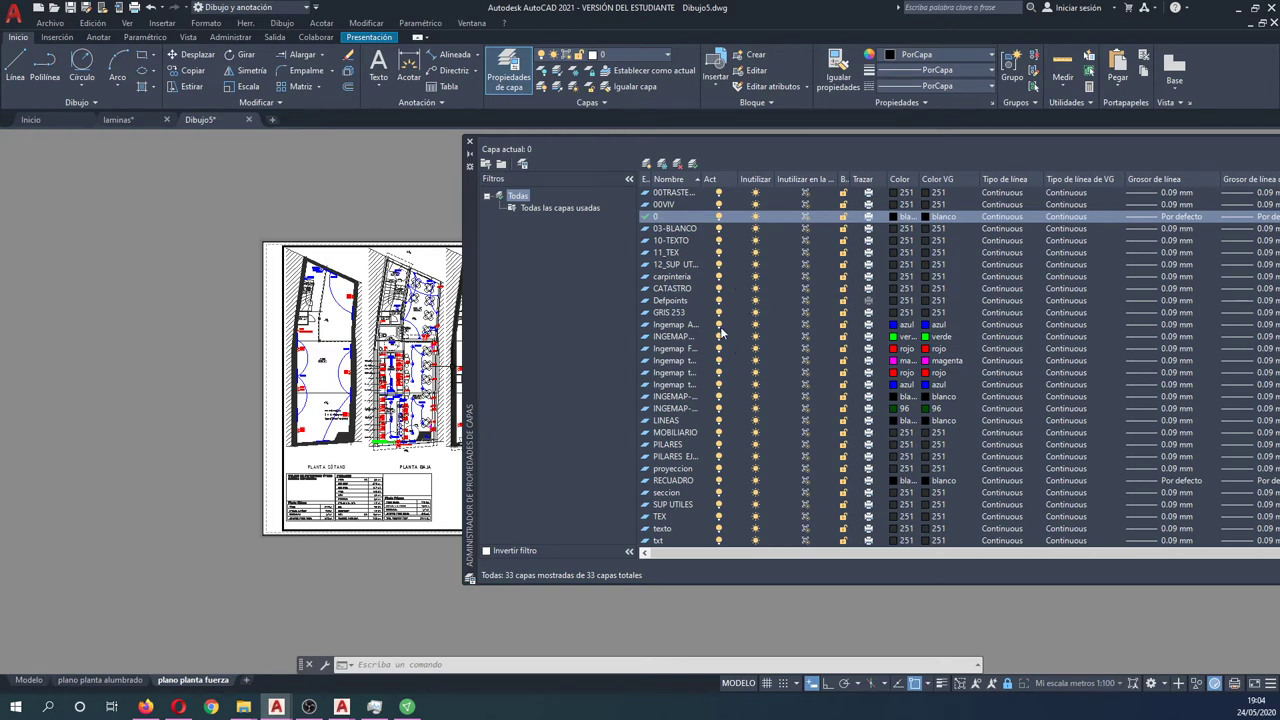
Widen the name column, then VP-freeze and thaw the Fuerza, telecom and power-text layers
{"action": "left_click", "coordinate": [718, 340]}
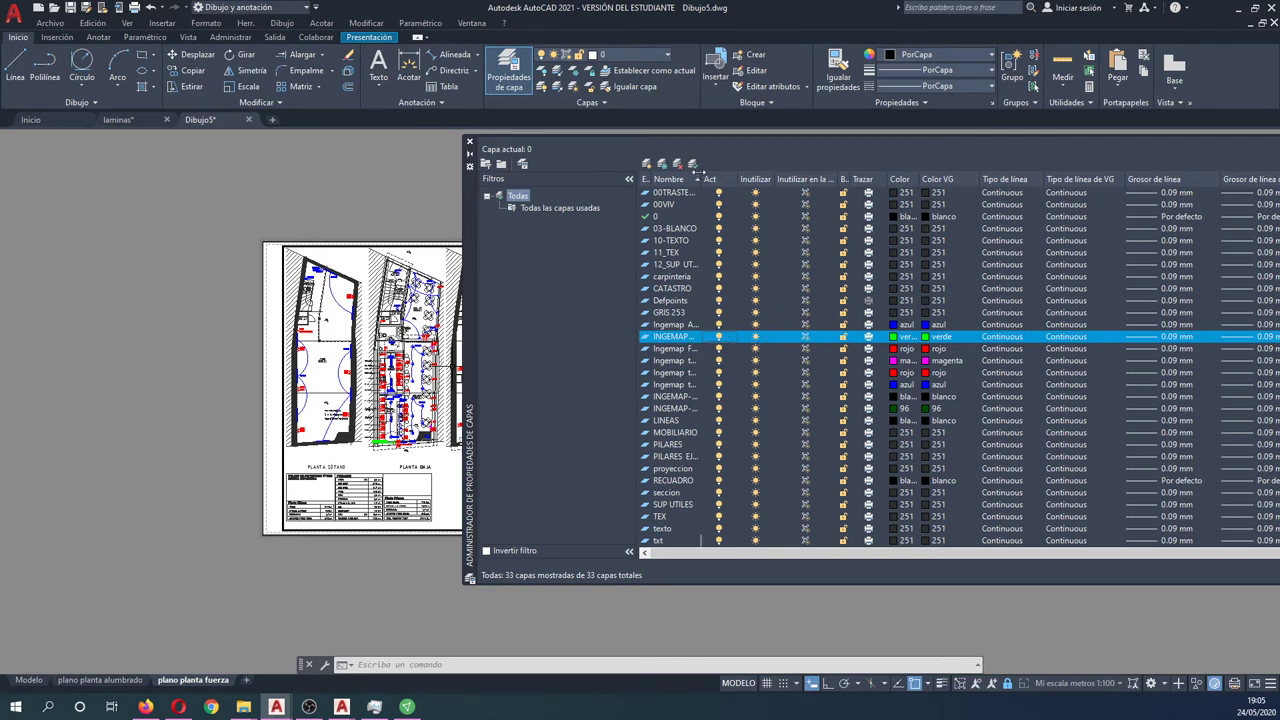
{"action": "left_click_drag", "start_coordinate": [698, 164], "coordinate": [722, 164]}
{"action": "left_click", "coordinate": [703, 350]}
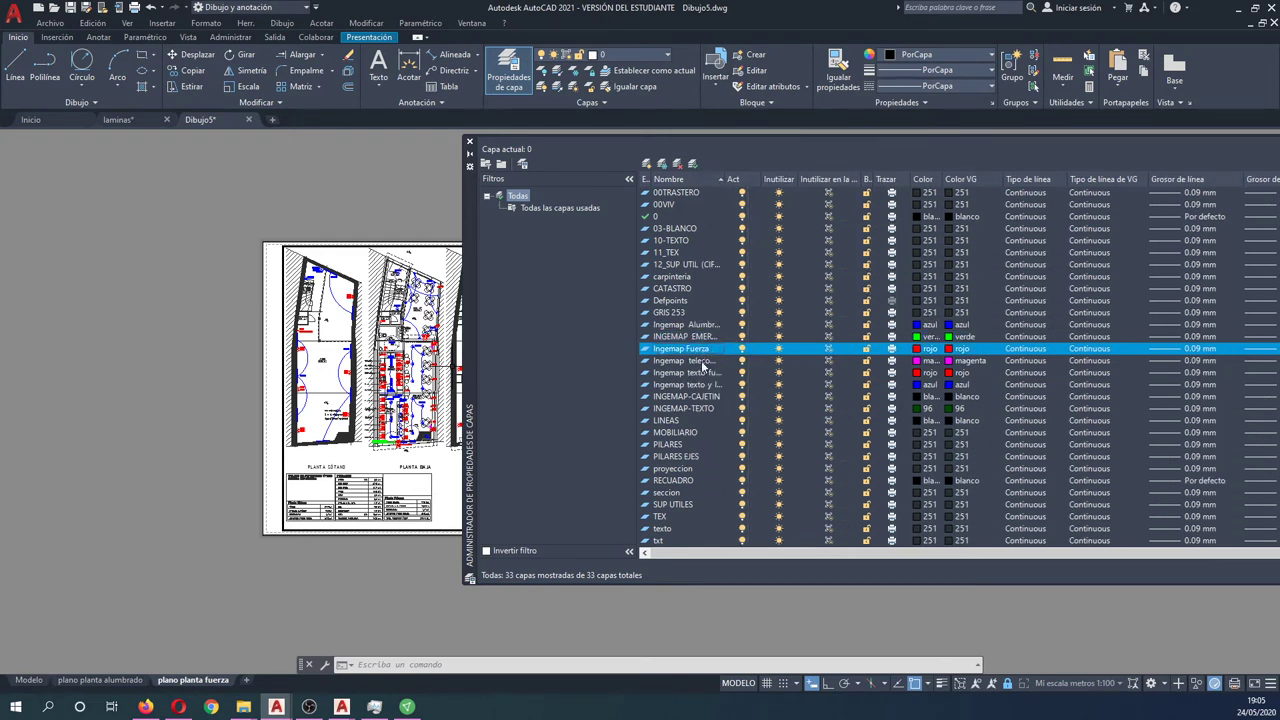
{"action": "left_click", "coordinate": [705, 362], "text": "shift"}
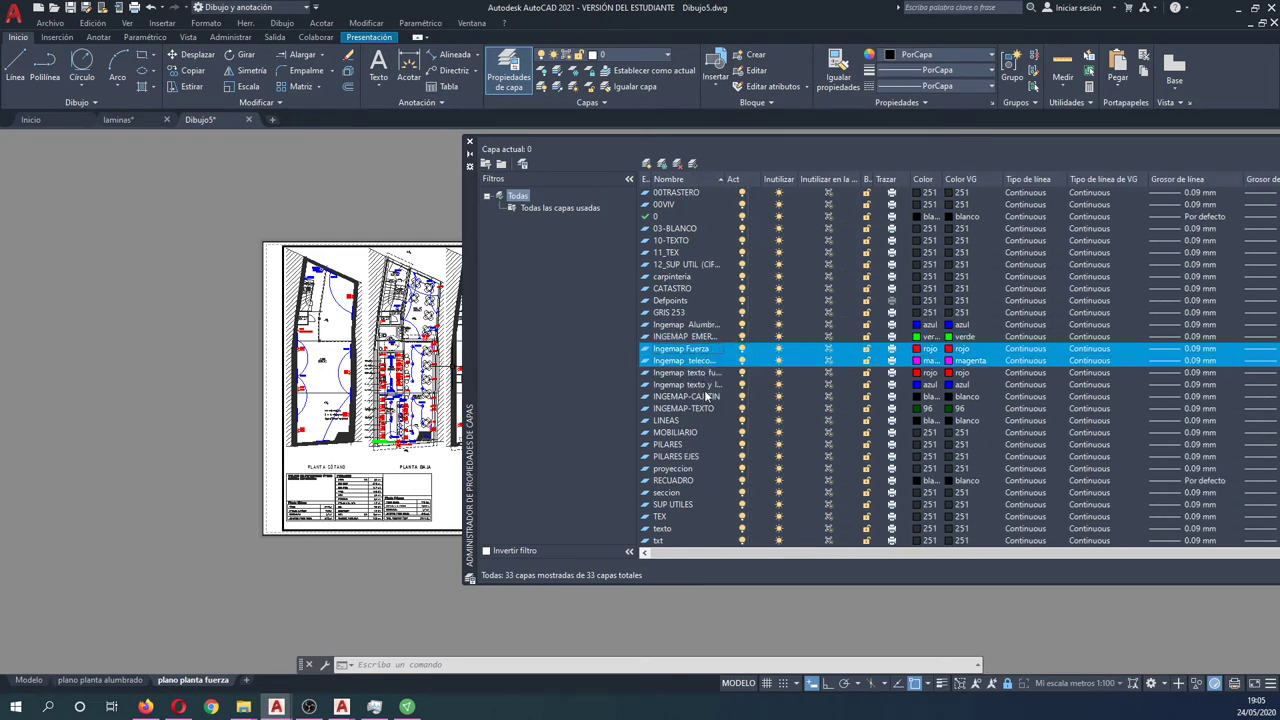
{"action": "left_click", "coordinate": [707, 374], "text": "shift"}
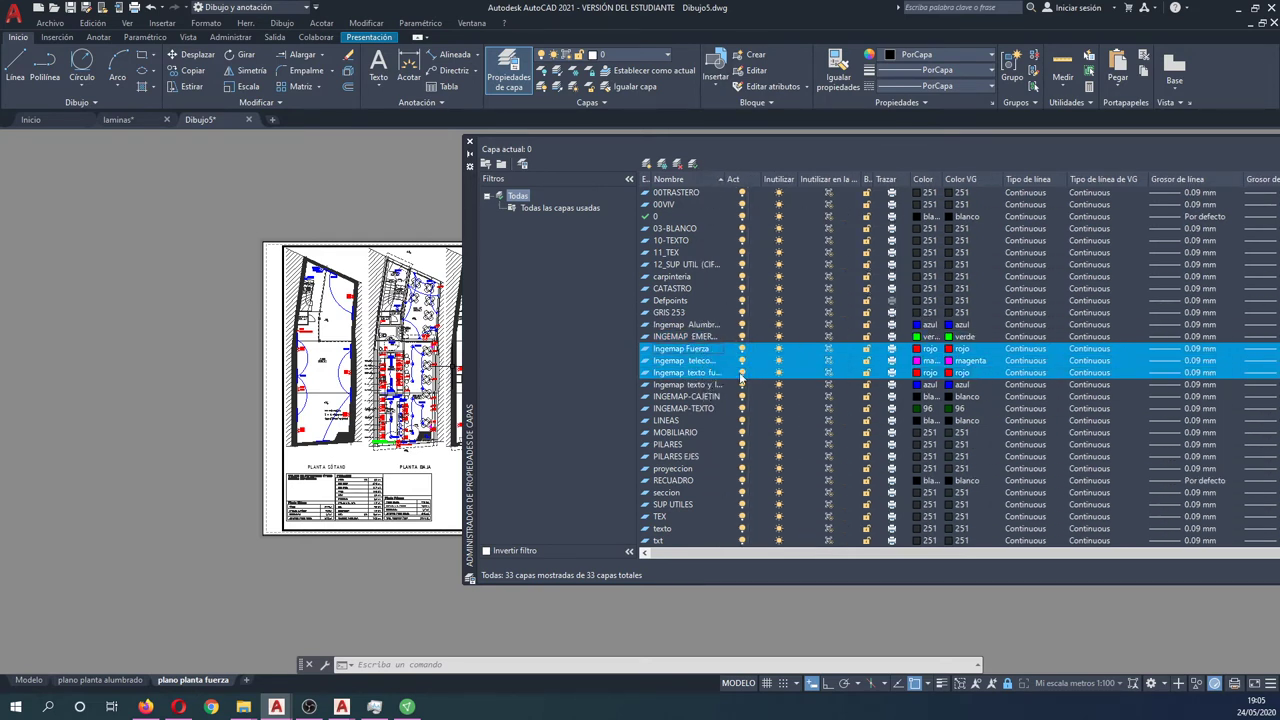
{"action": "left_click", "coordinate": [829, 350]}
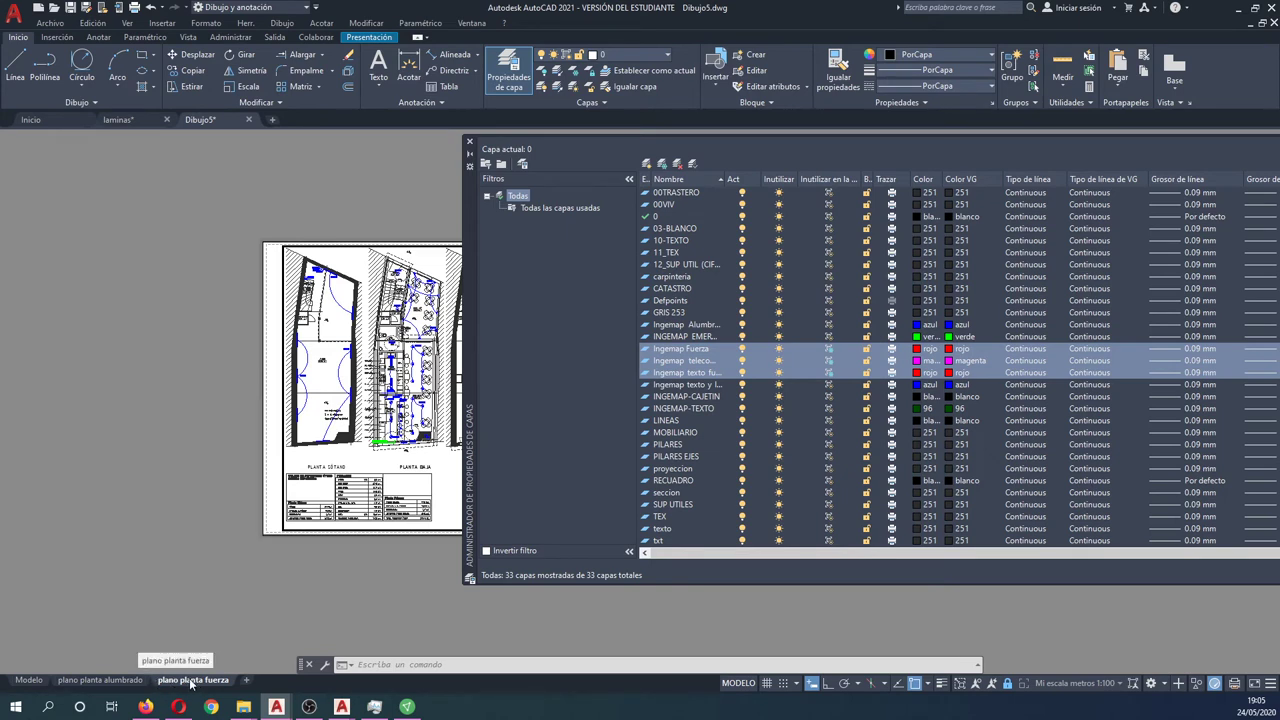
{"action": "left_click", "coordinate": [827, 352]}
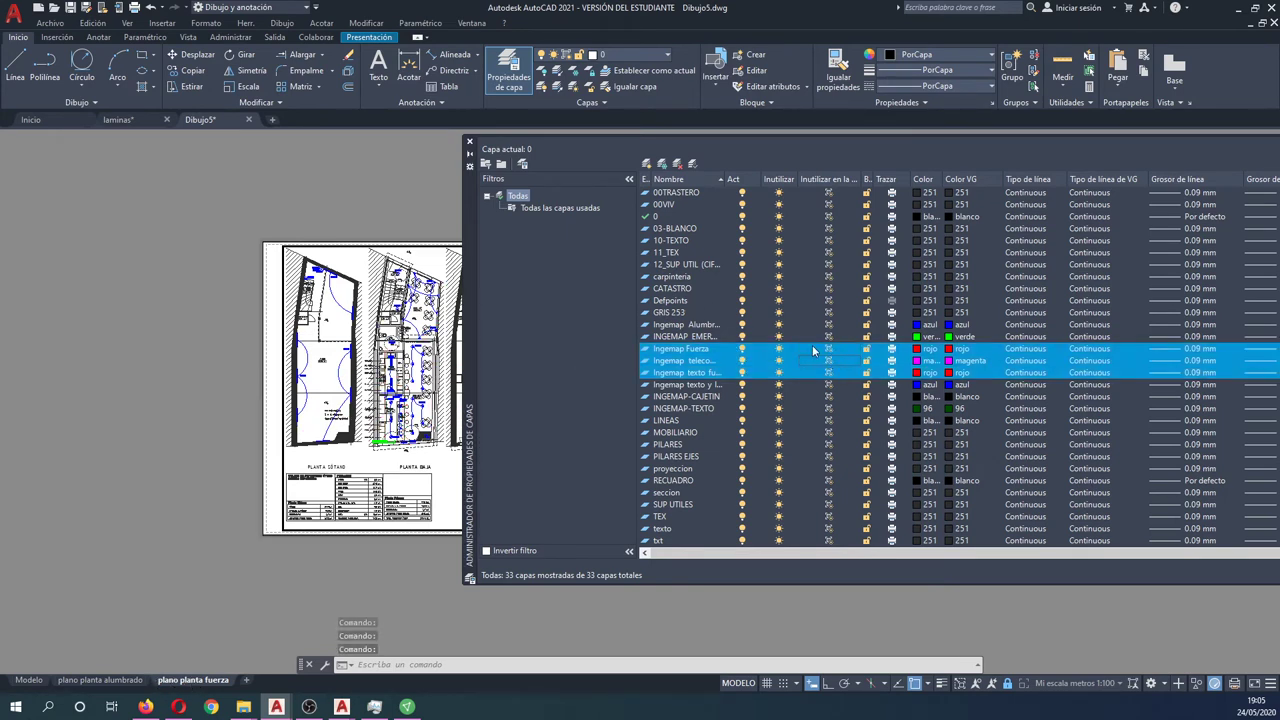
VP-freeze the Alumbrado, EMER and lighting-text layers in the power sheet's viewport
{"action": "left_click", "coordinate": [697, 325]}
{"action": "left_click", "coordinate": [697, 337], "text": "shift"}
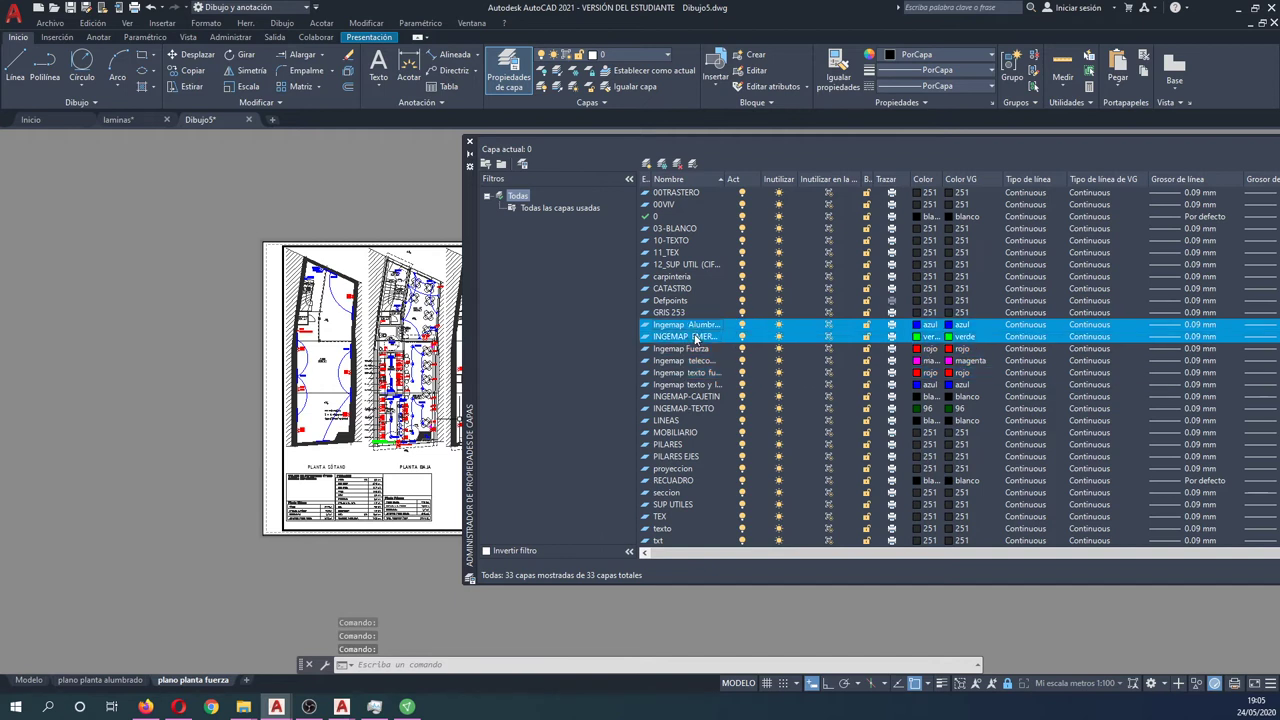
{"action": "left_click", "coordinate": [703, 386], "text": "ctrl"}
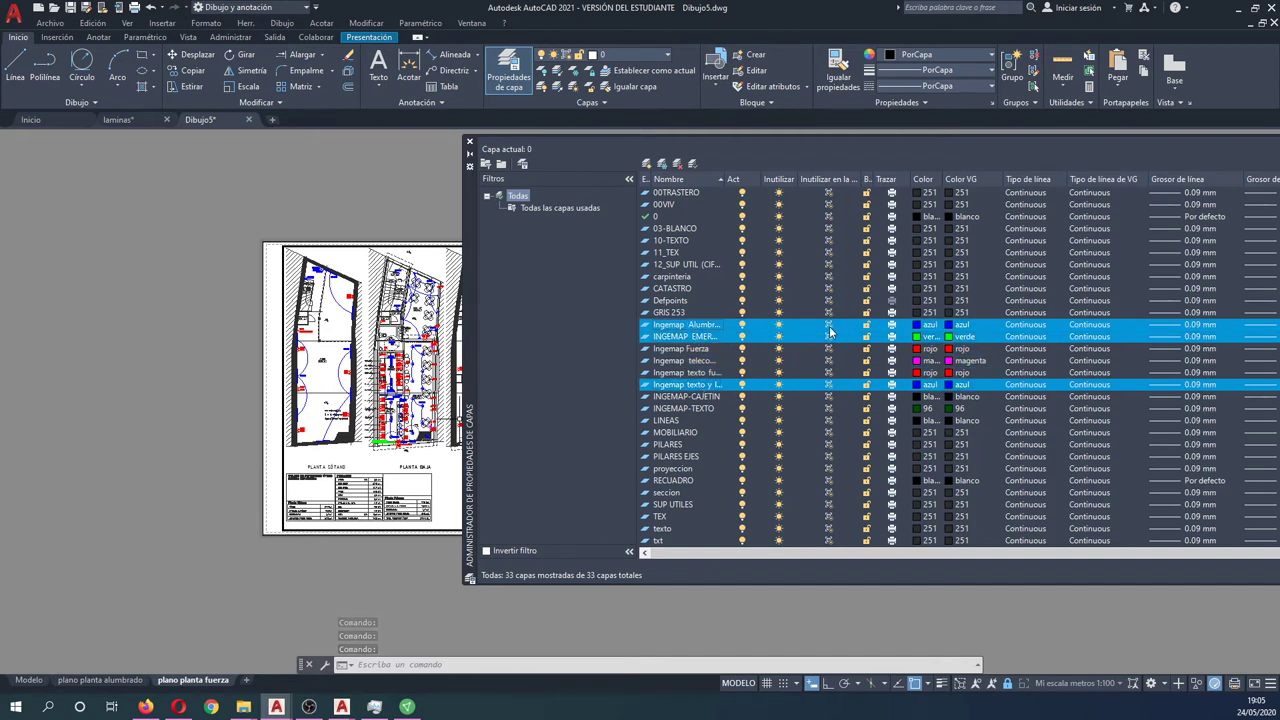
{"action": "left_click", "coordinate": [118, 681]}
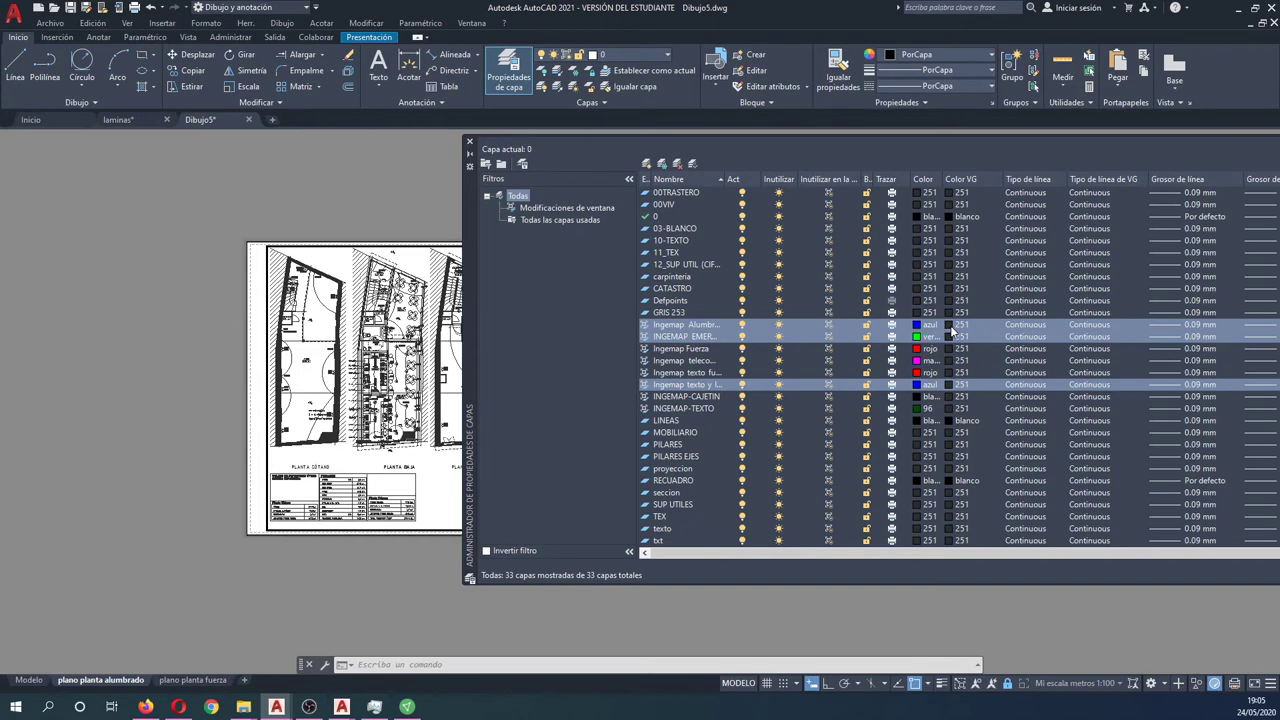
Check the layer context menu and Select Color dialog, closing both without changes
{"action": "right_click", "coordinate": [951, 330]}
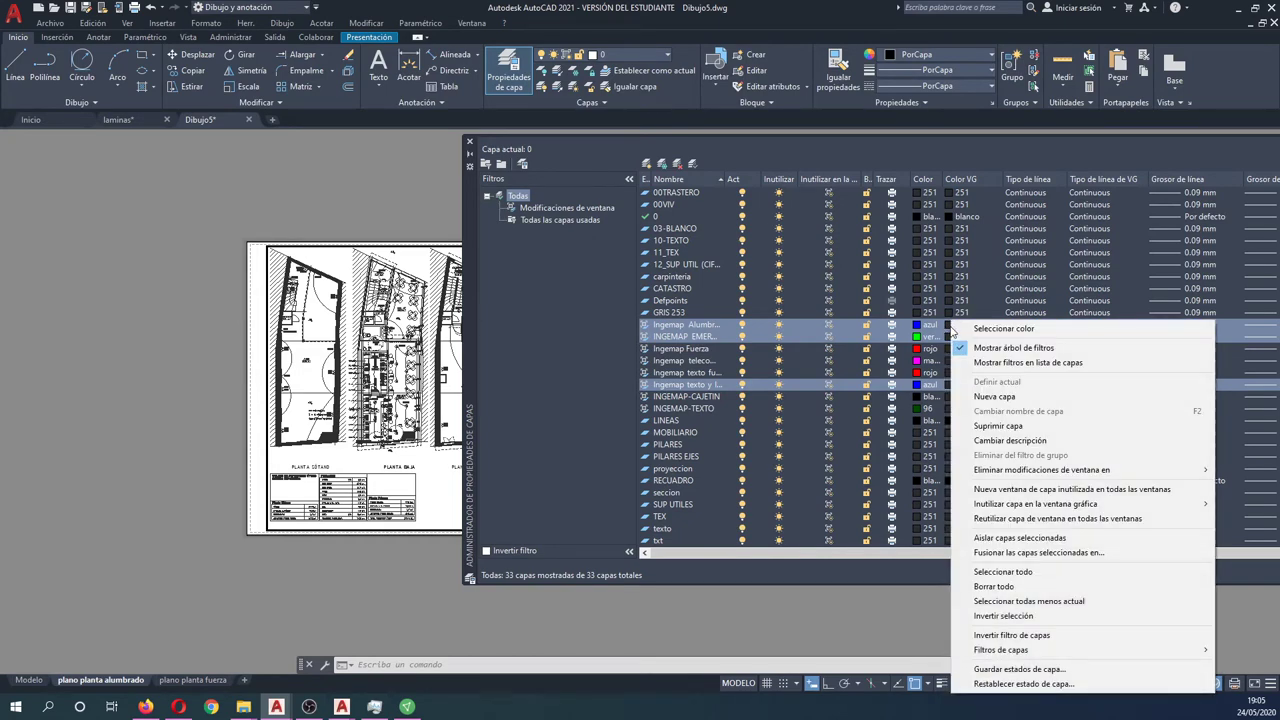
{"action": "key", "text": "Escape"}
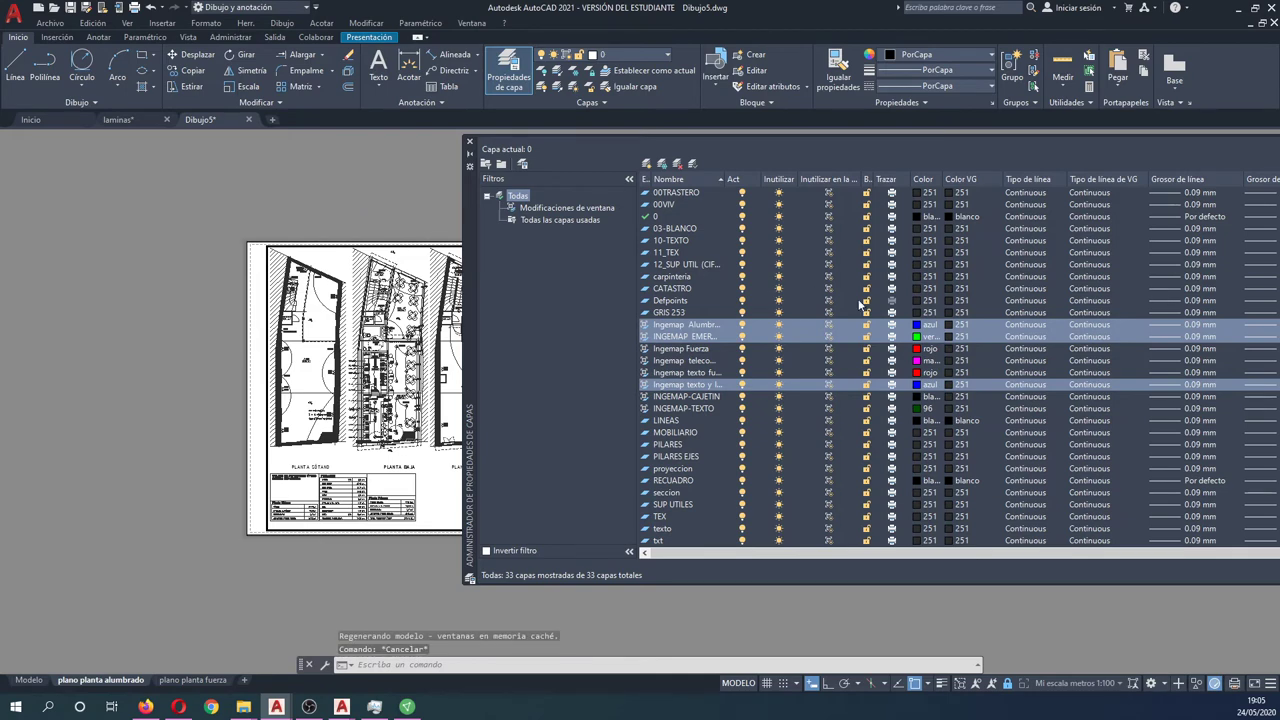
{"action": "left_click", "coordinate": [955, 330]}
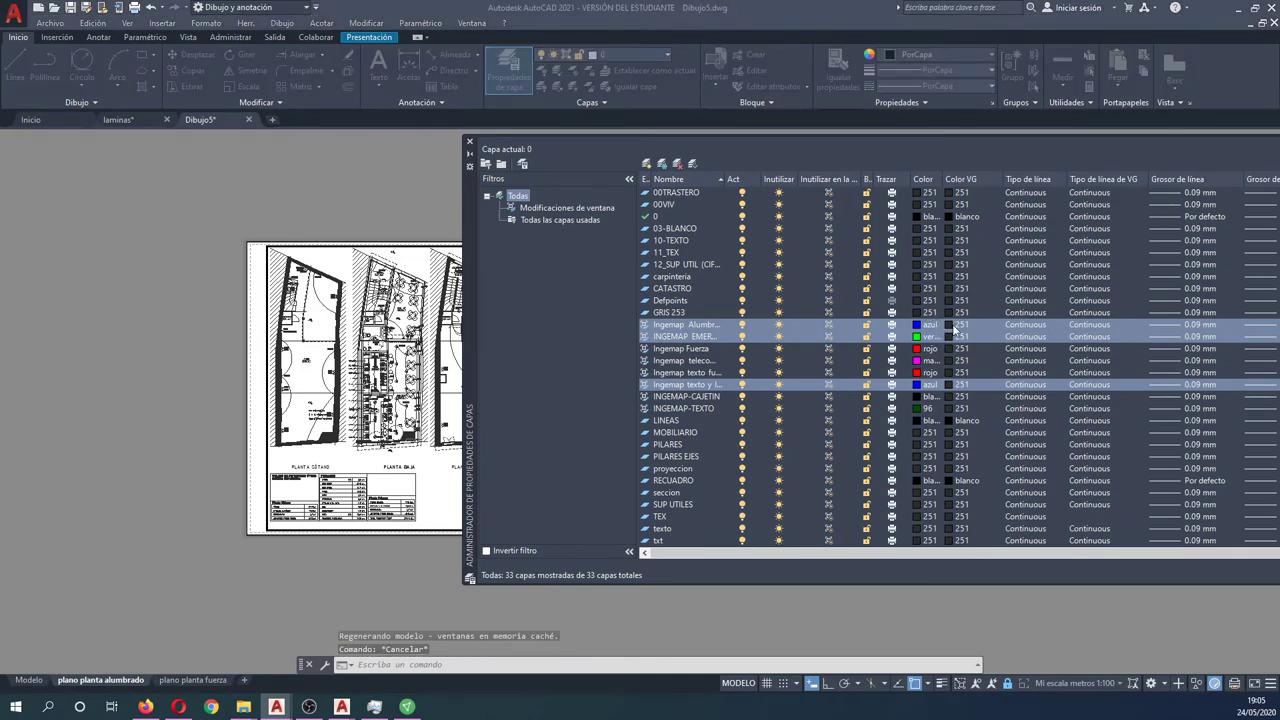
{"action": "left_click", "coordinate": [983, 279]}
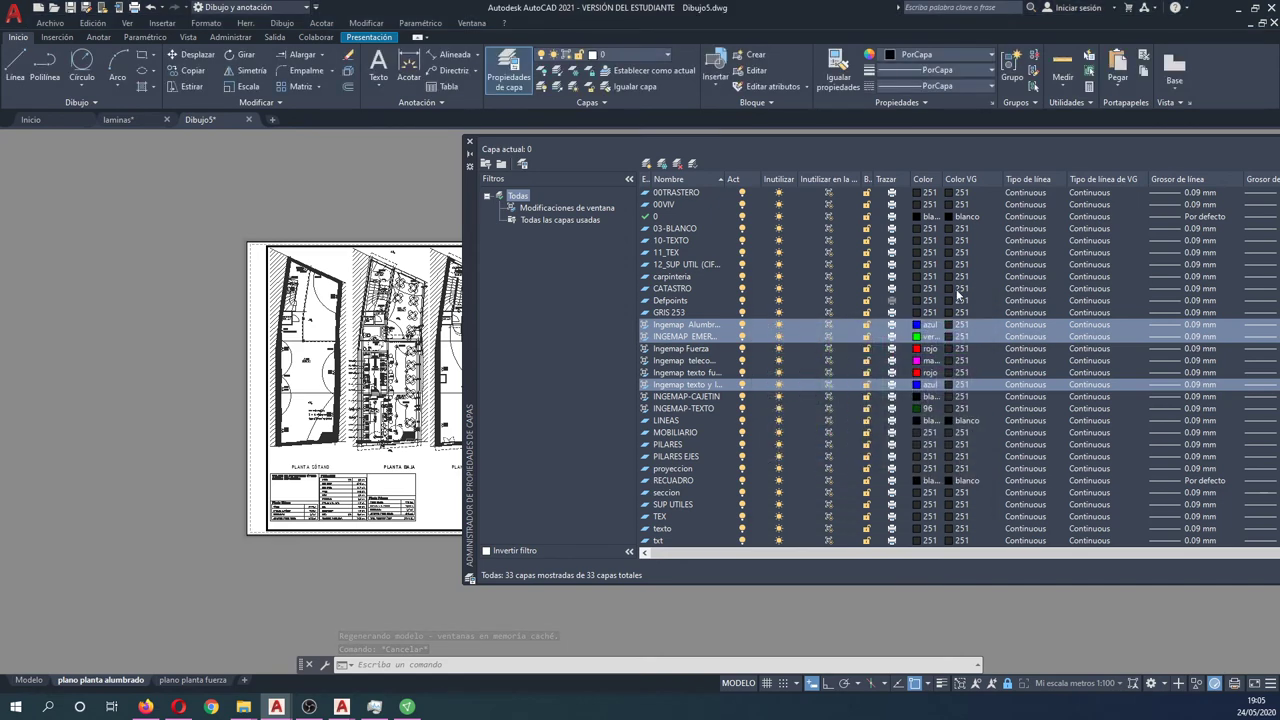
Toggle the lighting layers' VP Freeze and go back to plano planta fuerza
{"action": "key", "text": "ctrl+Page_Down"}
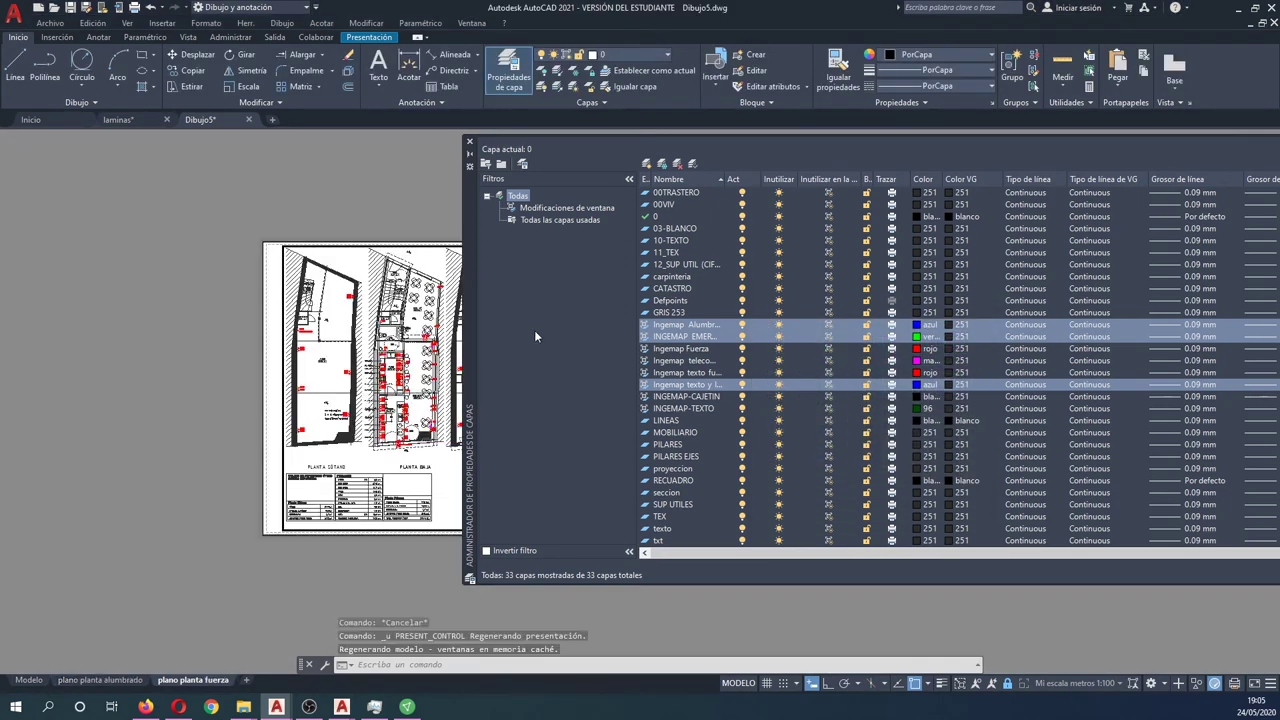
{"action": "key", "text": "ctrl+Page_Up"}
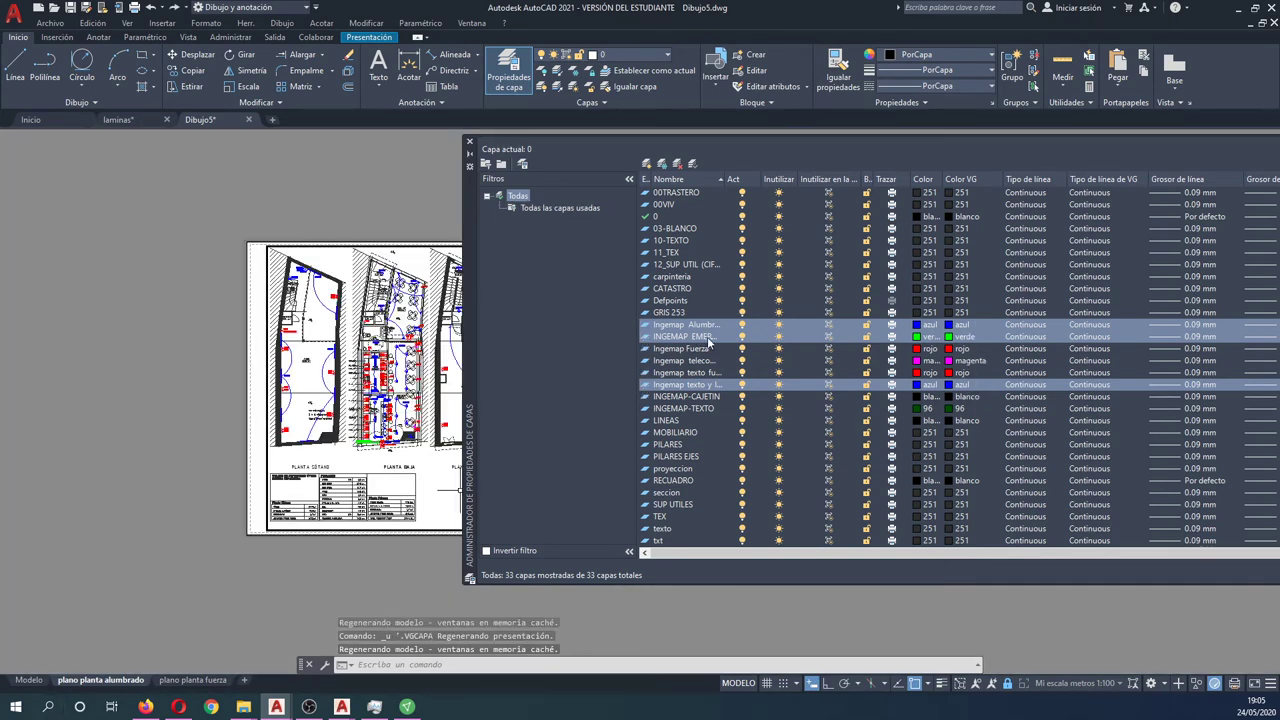
{"action": "left_click", "coordinate": [830, 328]}
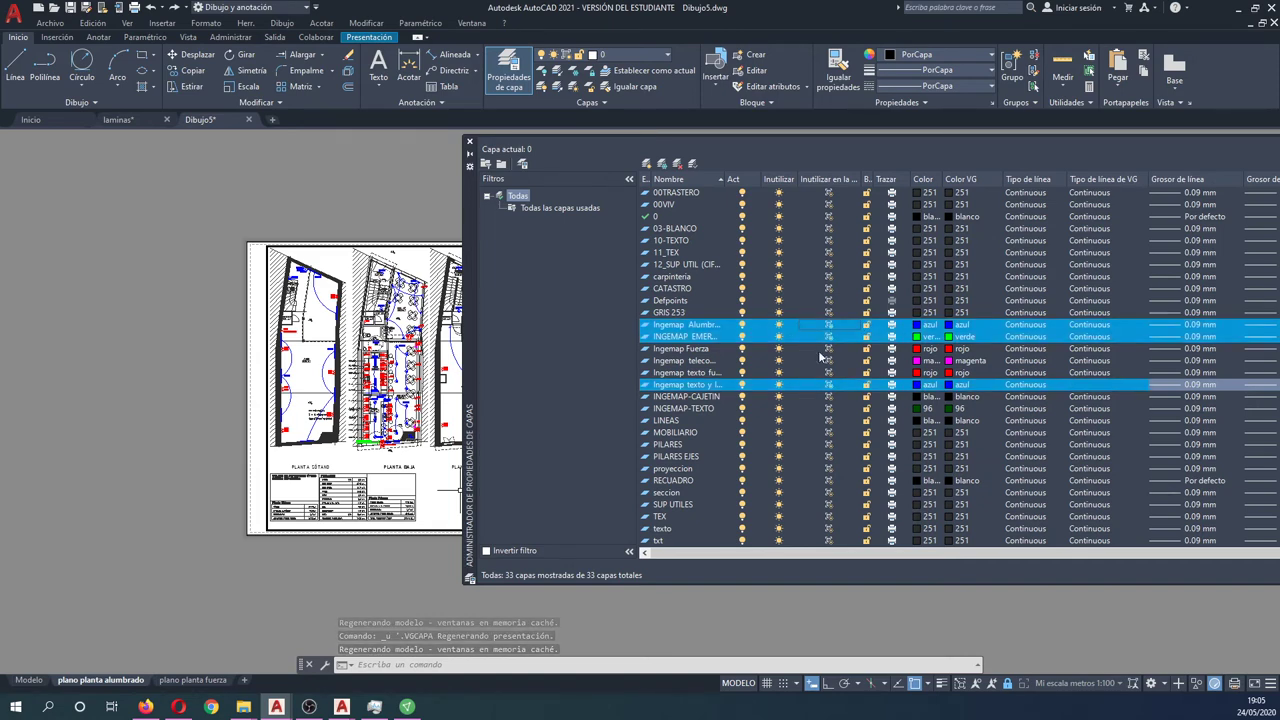
{"action": "left_click", "coordinate": [190, 679]}
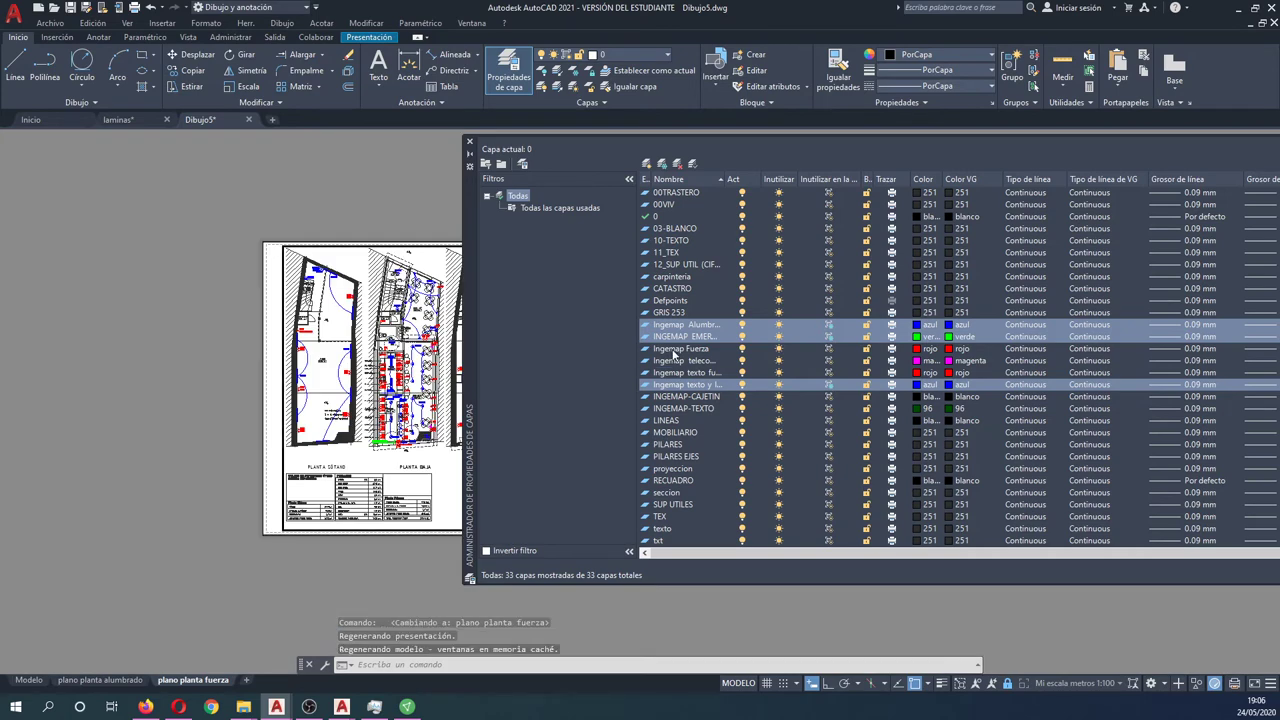
On plano planta fuerza, VP-freeze the Alumbrado, EMER and lighting-text layers, leaving power layers visible
{"action": "left_click", "coordinate": [678, 349]}
{"action": "left_click", "coordinate": [684, 372], "text": "shift"}
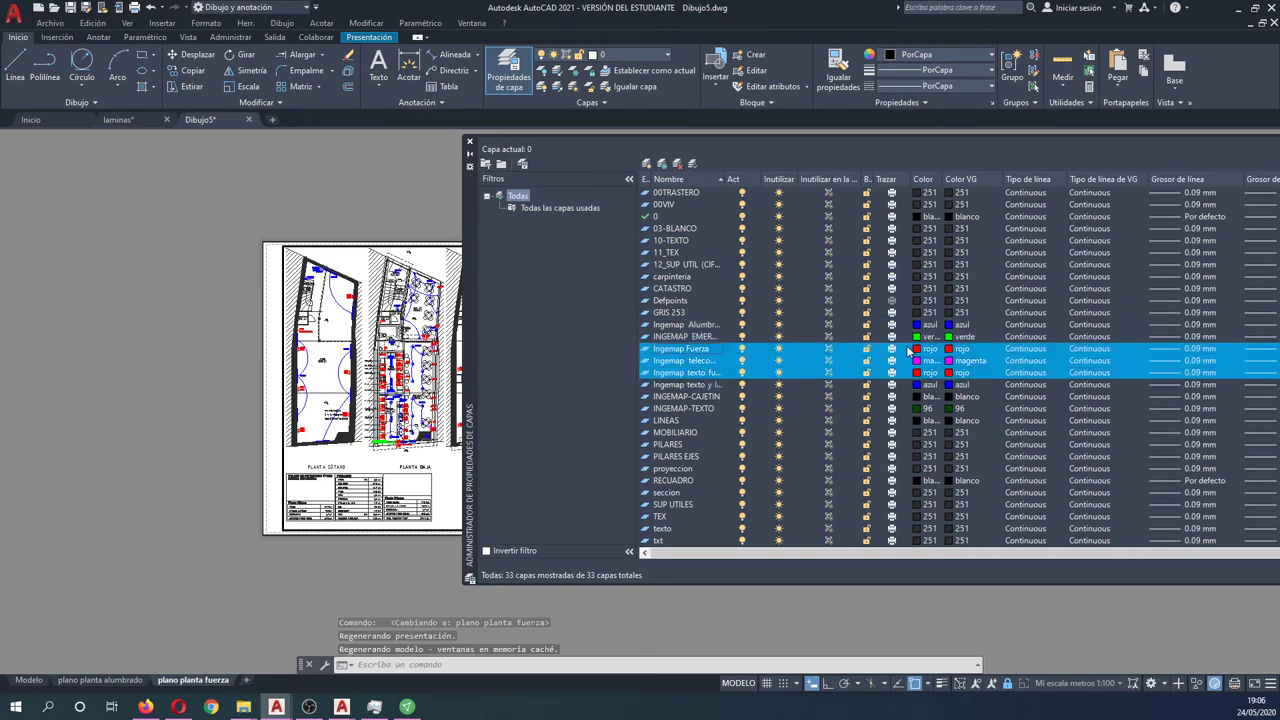
{"action": "left_click", "coordinate": [830, 356]}
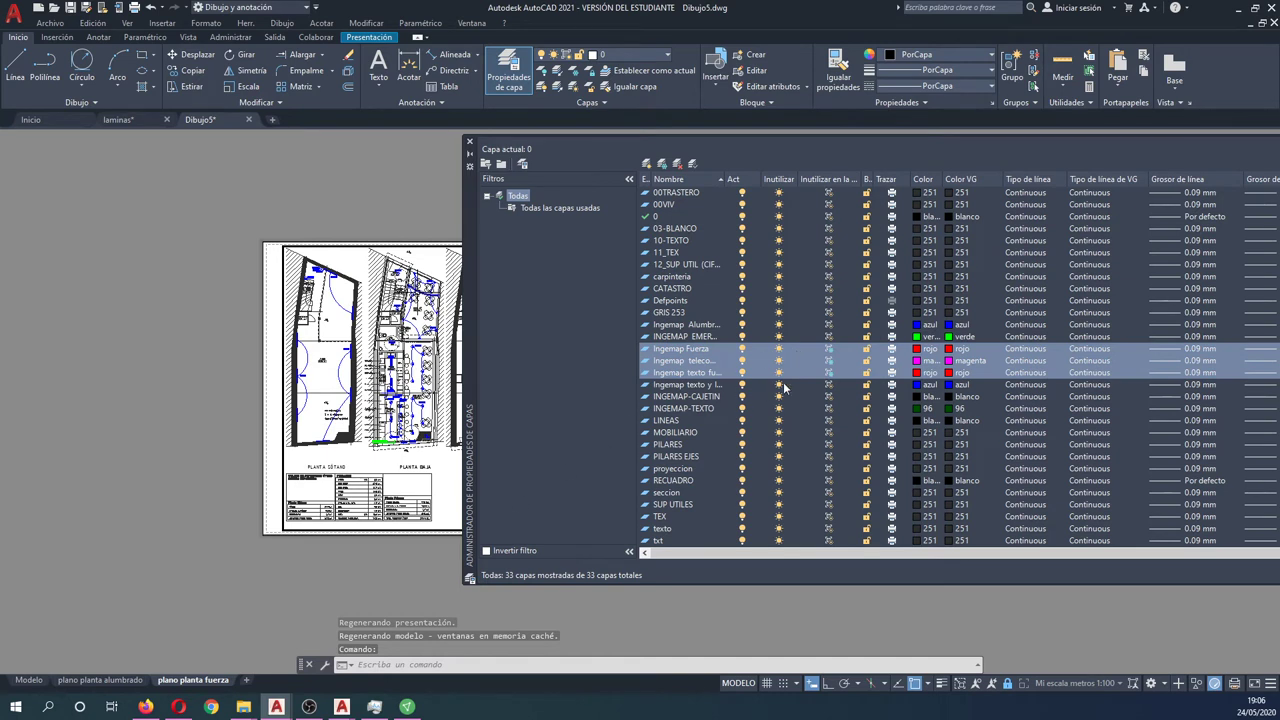
{"action": "left_click", "coordinate": [830, 356]}
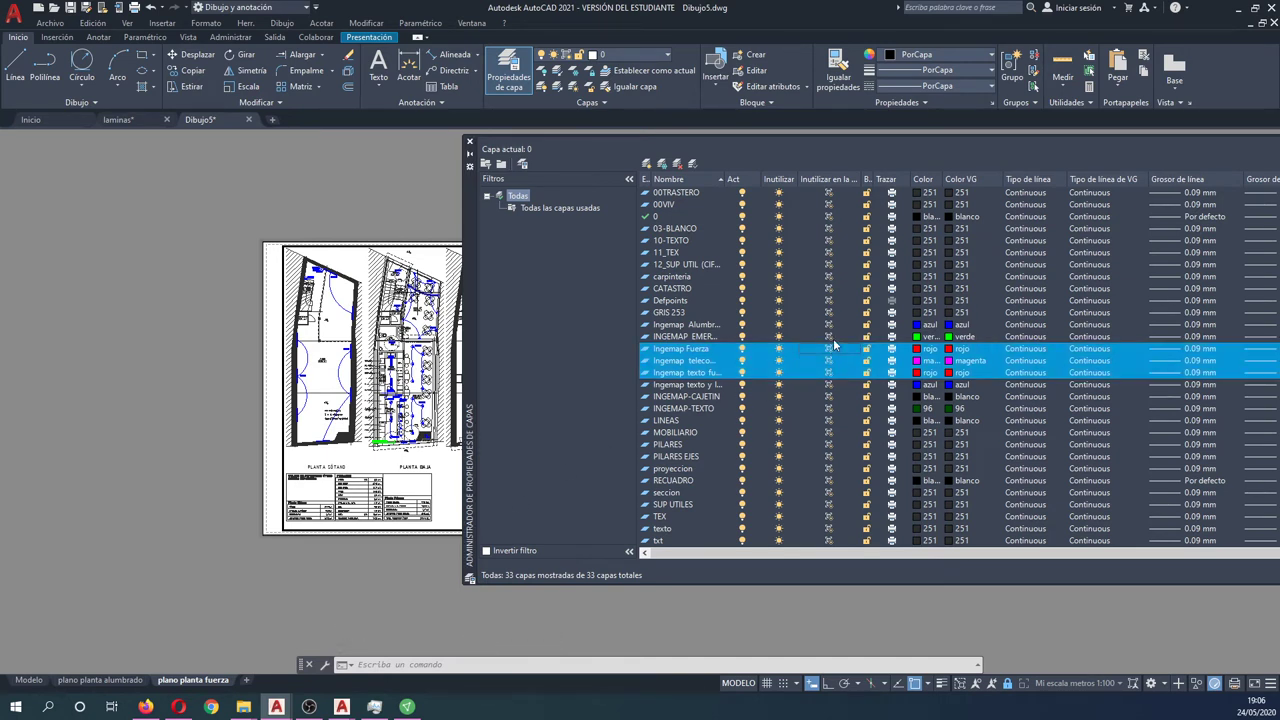
{"action": "left_click", "coordinate": [712, 325]}
{"action": "left_click", "coordinate": [710, 337], "text": "shift"}
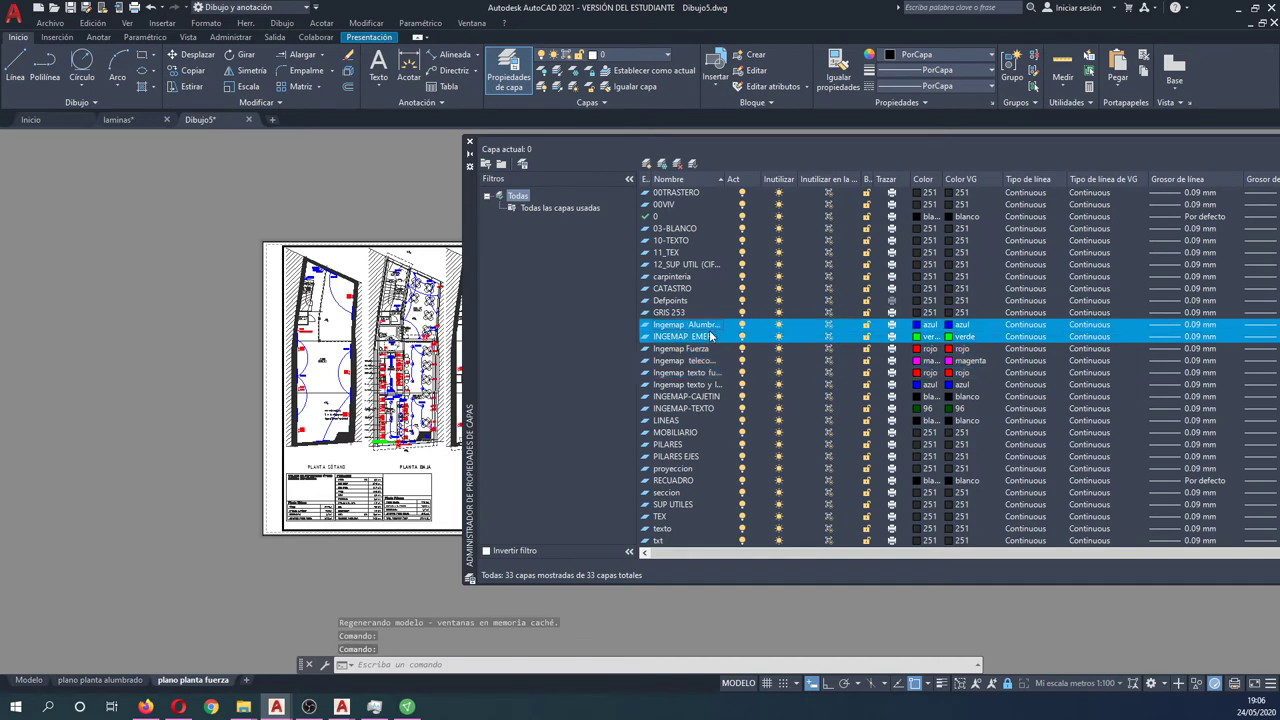
{"action": "left_click", "coordinate": [703, 386], "text": "ctrl"}
{"action": "left_click", "coordinate": [828, 330]}
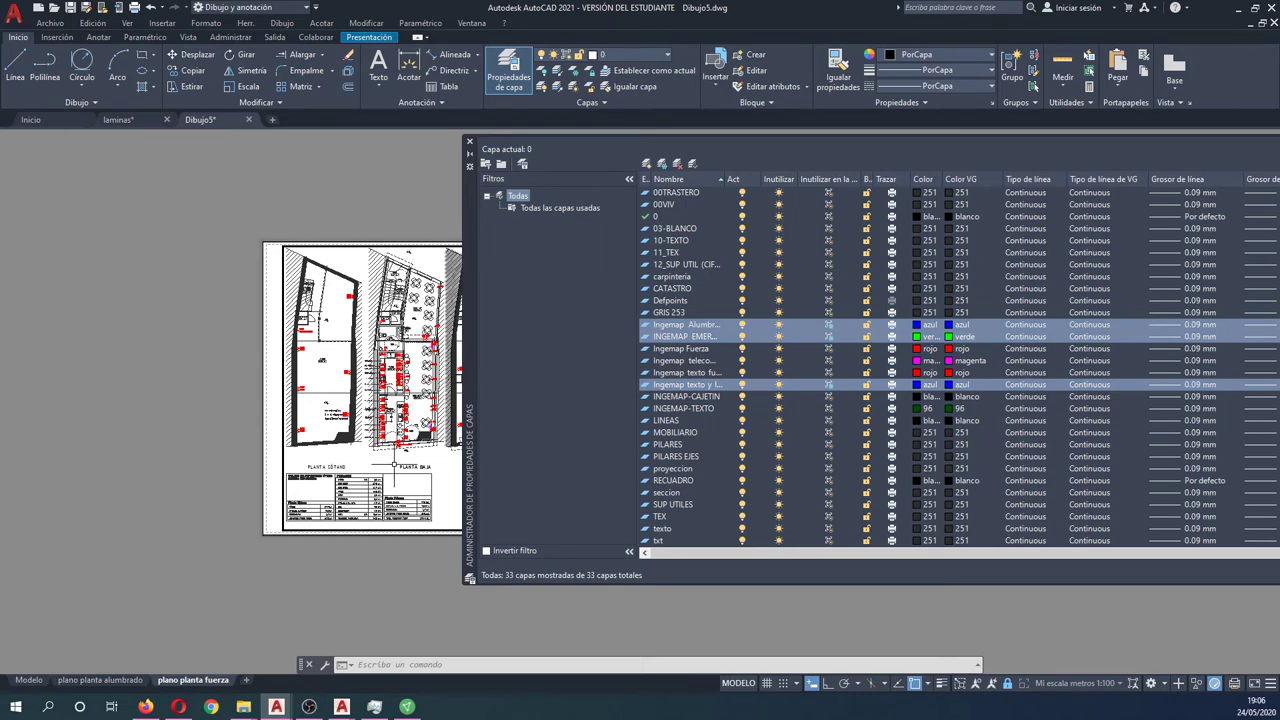
On plano planta alumbrado, thaw the lighting layers and VP-freeze the three power layers
{"action": "left_click", "coordinate": [100, 680]}
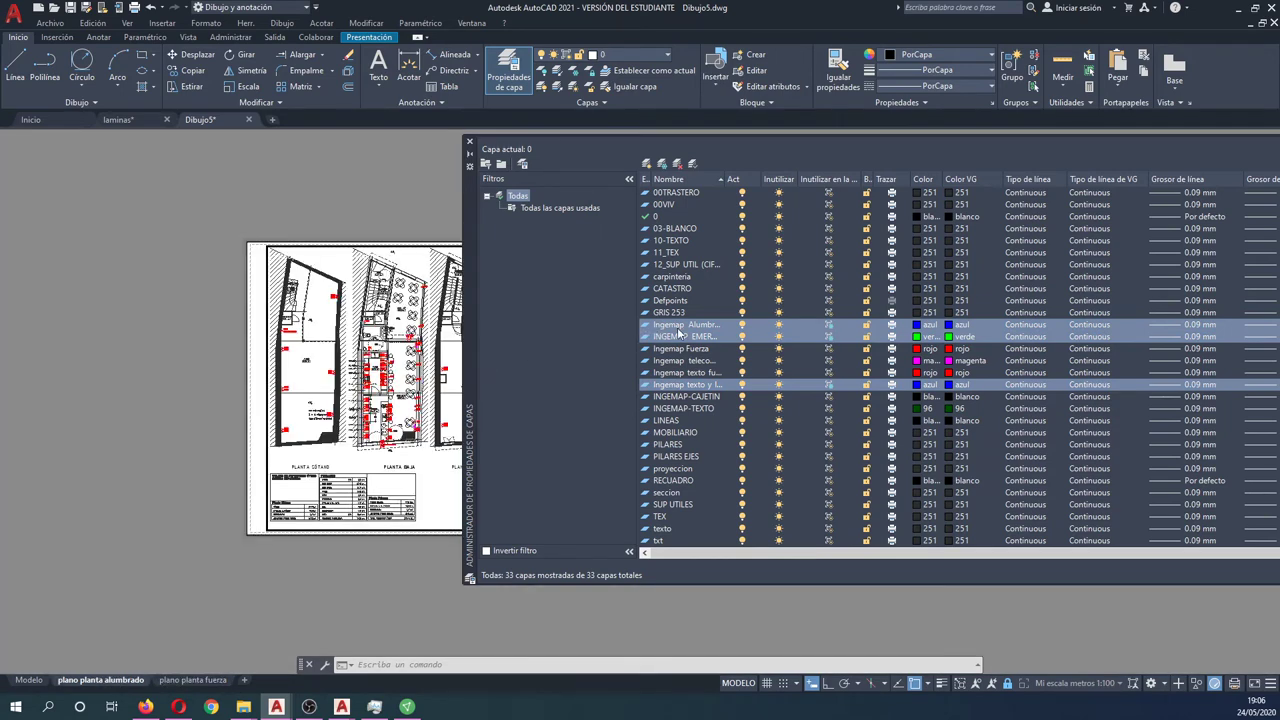
{"action": "left_click", "coordinate": [828, 326]}
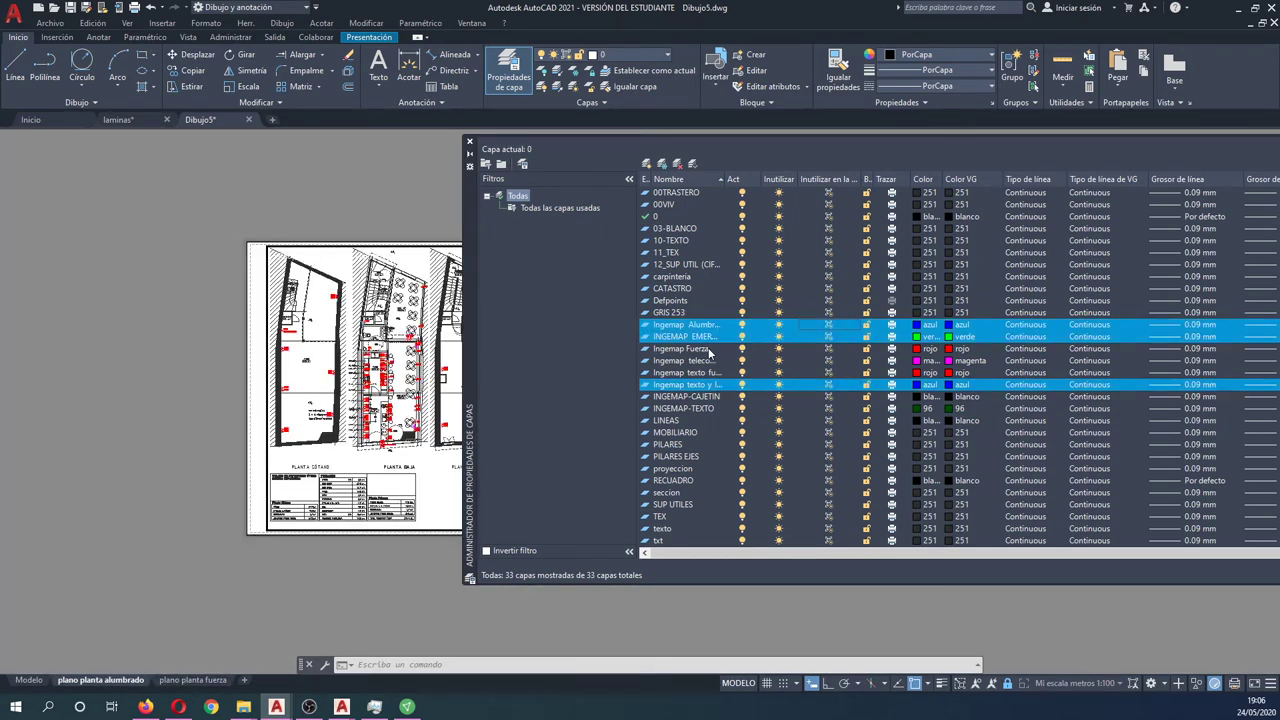
{"action": "left_click", "coordinate": [818, 350]}
{"action": "left_click", "coordinate": [818, 375], "text": "shift"}
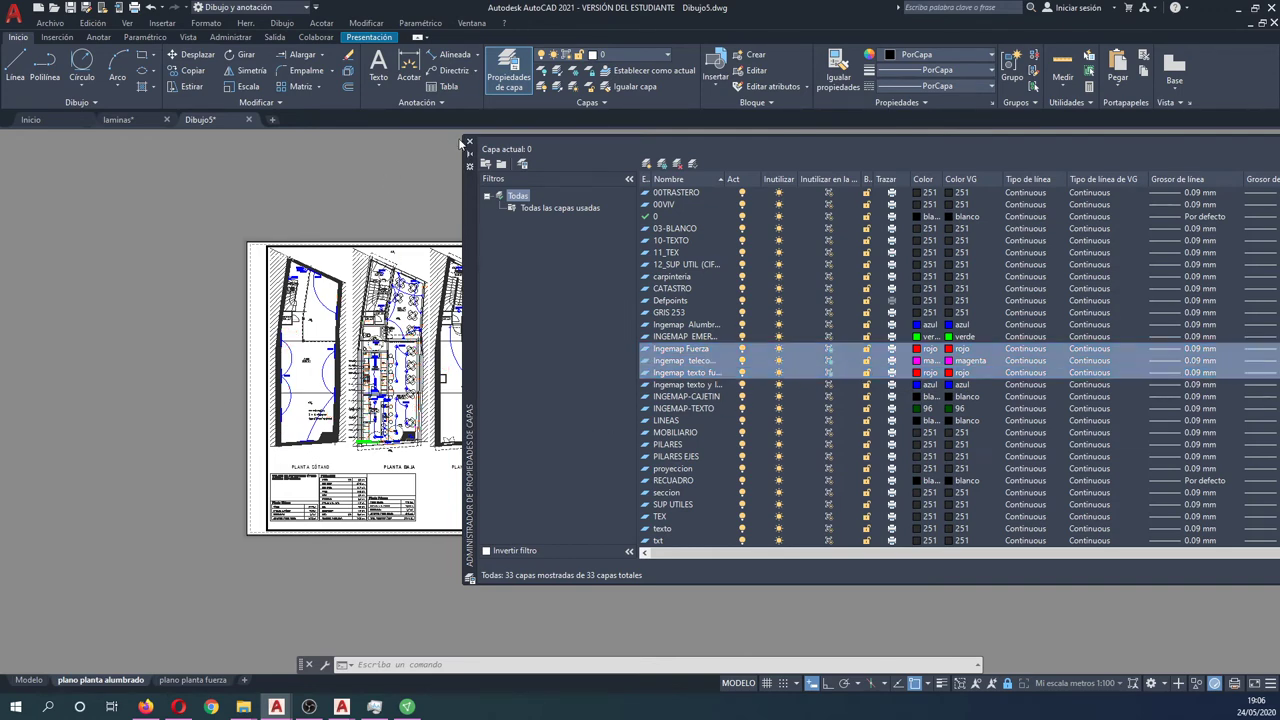
{"action": "left_click", "coordinate": [469, 142]}
Check the plans in model space, compare the power and lighting sheets, ending on plano planta alumbrado
{"action": "left_click", "coordinate": [30, 678]}
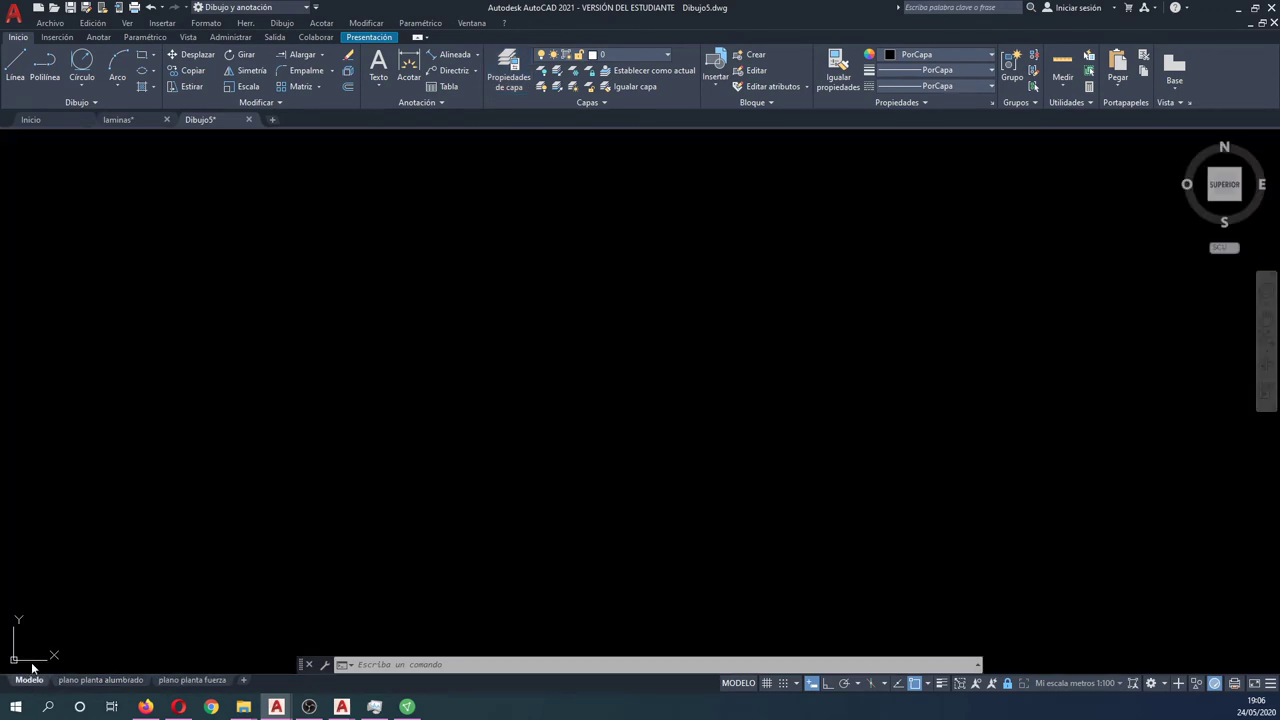
{"action": "middle_click_drag", "start_coordinate": [571, 320], "coordinate": [580, 474]}
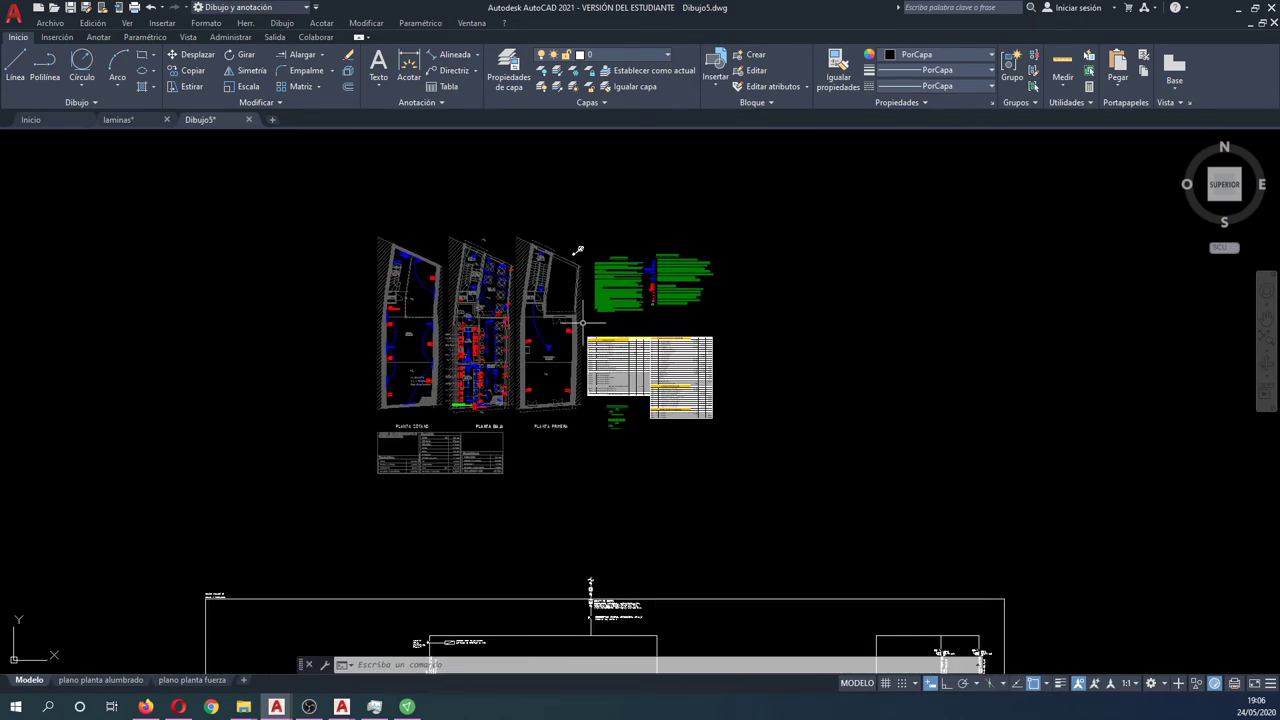
{"action": "left_click", "coordinate": [102, 680]}
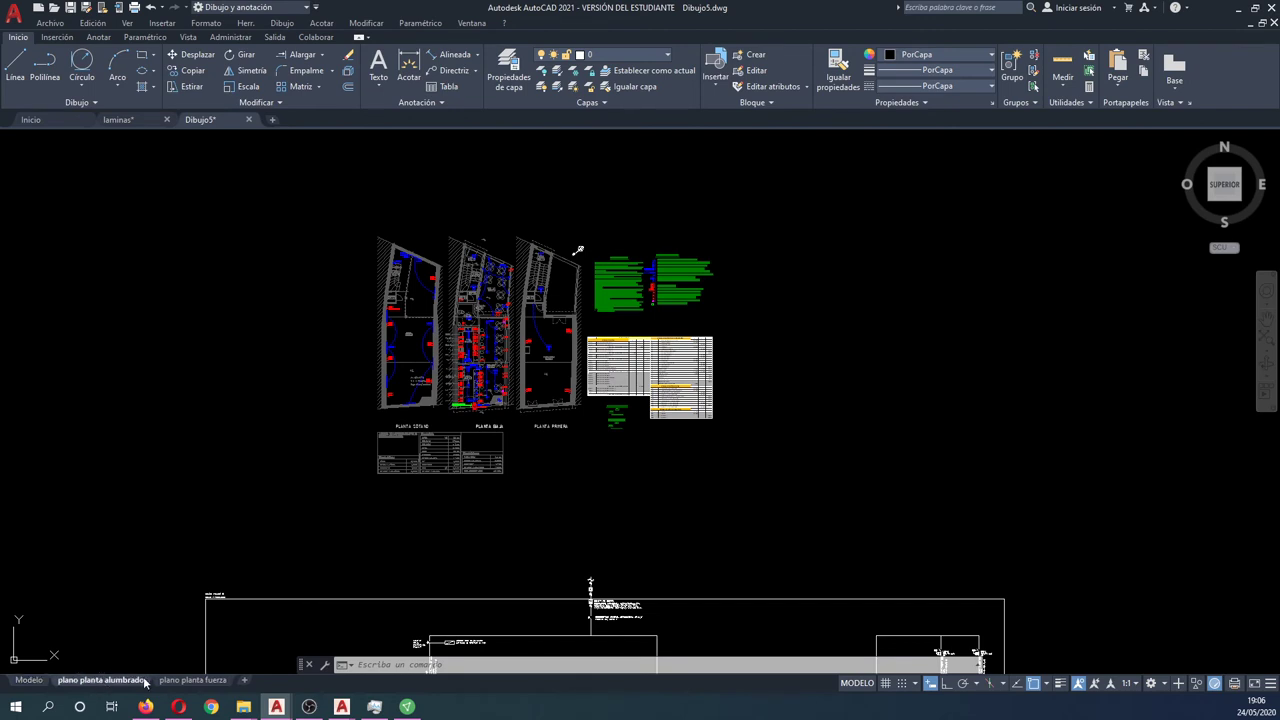
{"action": "left_click", "coordinate": [192, 680]}
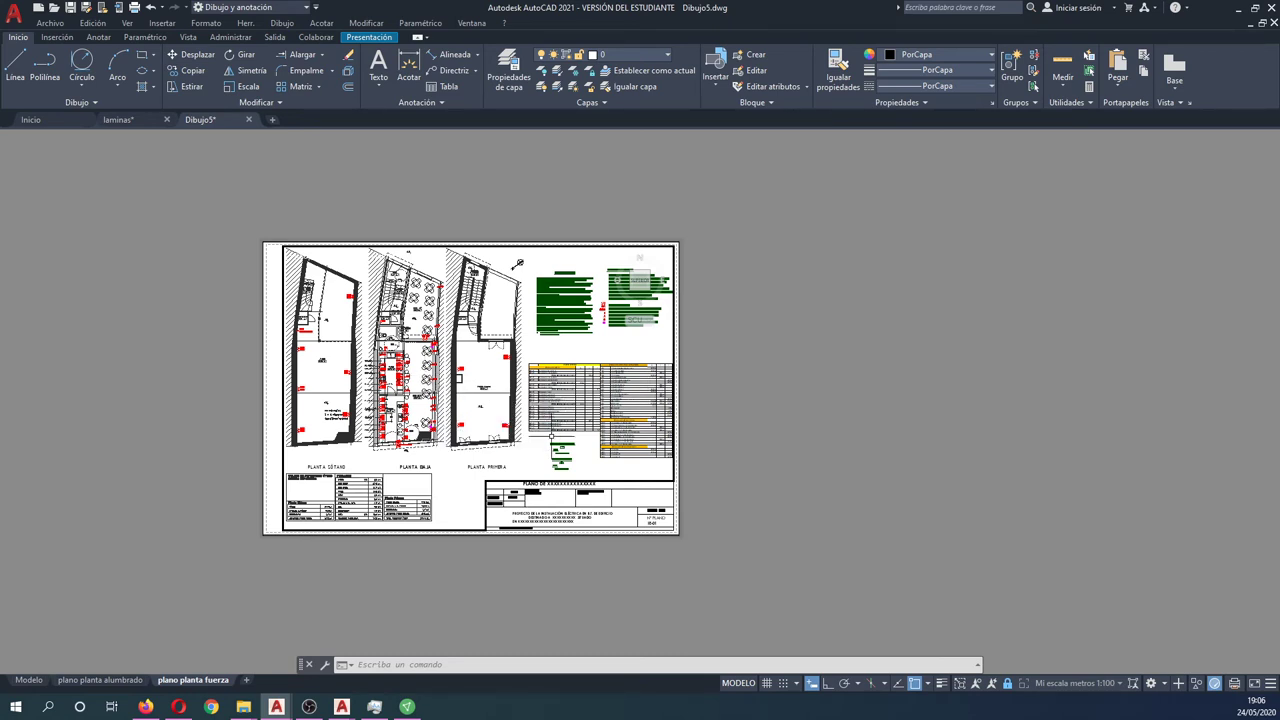
{"action": "left_click", "coordinate": [100, 680]}
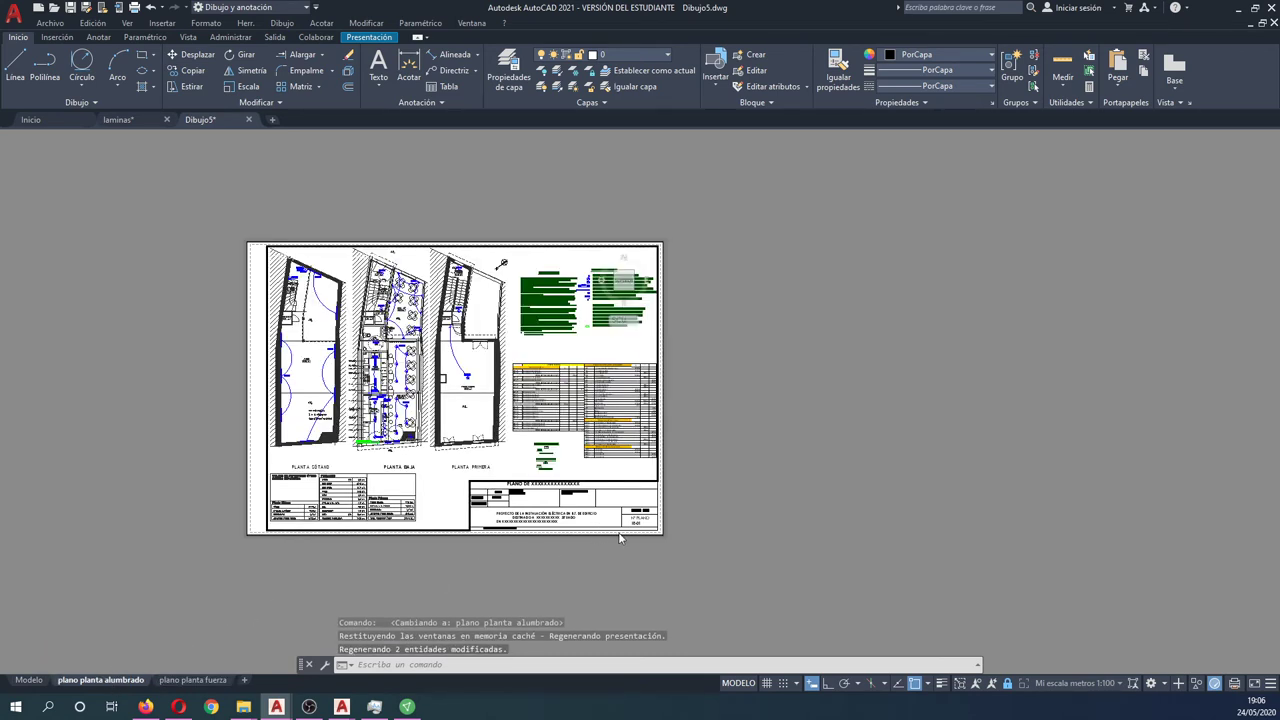
Confirm the lighting sheet's title-block scale note reads 1:150
{"action": "scroll", "coordinate": [642, 557], "scroll_direction": "up", "scroll_amount": 3}
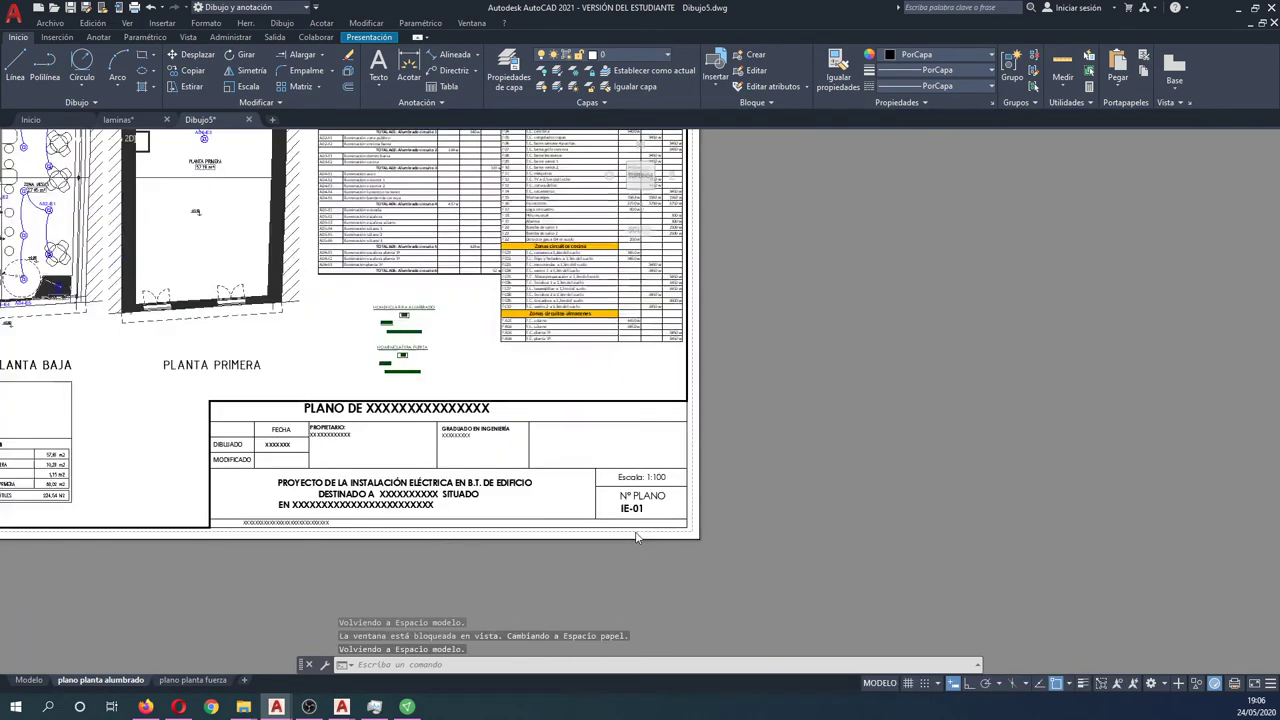
{"action": "scroll", "coordinate": [636, 530], "scroll_direction": "up", "scroll_amount": 2}
{"action": "double_click", "coordinate": [813, 402]}
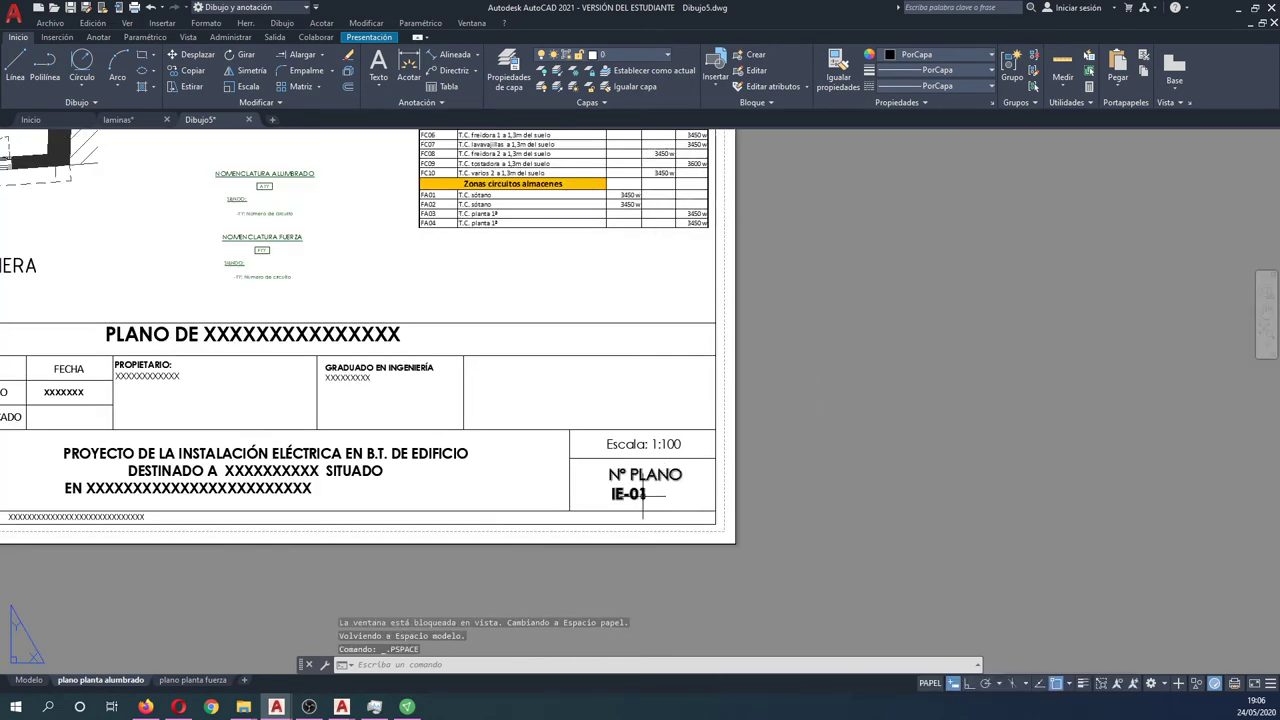
{"action": "double_click", "coordinate": [675, 444]}
{"action": "type", "text": "5"}
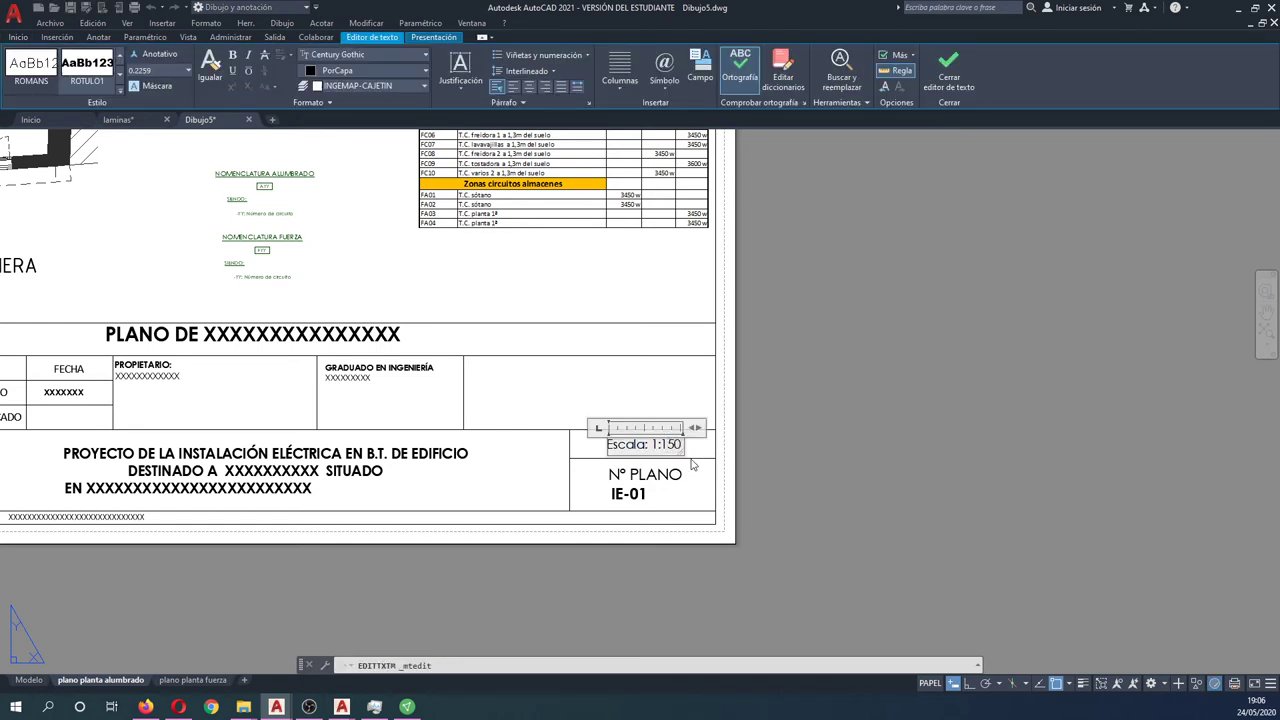
{"action": "left_click", "coordinate": [870, 426]}
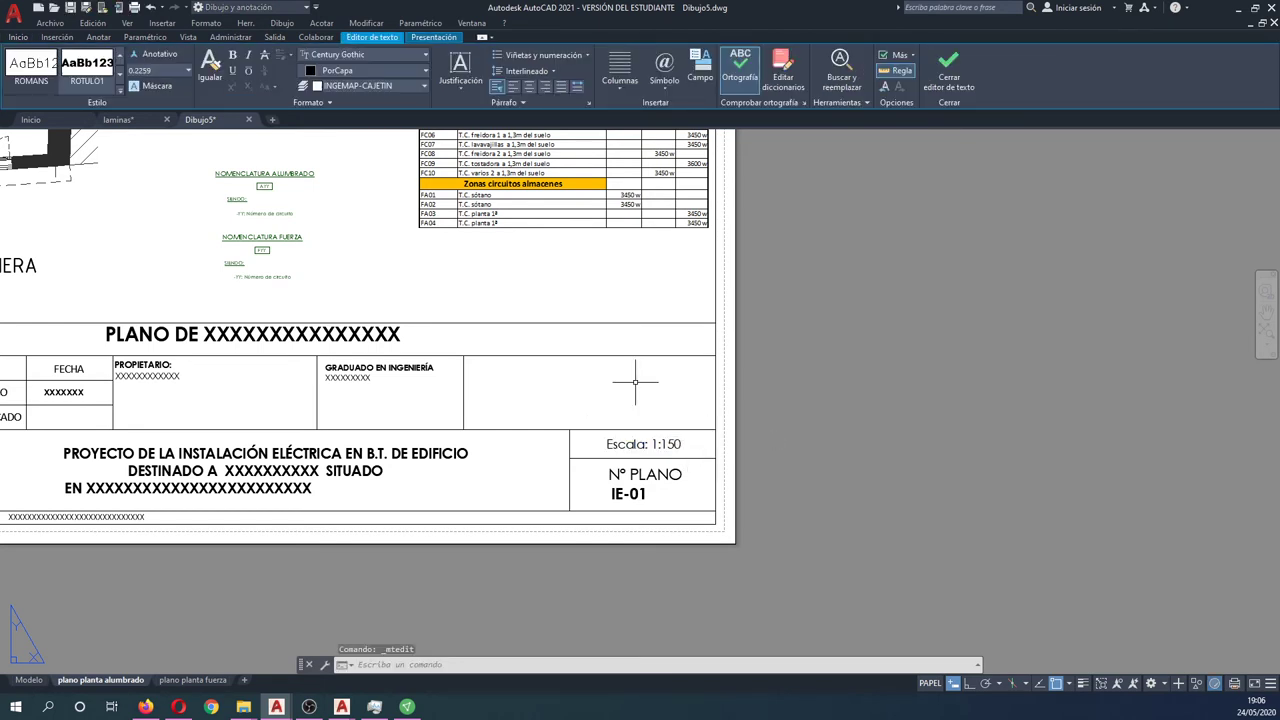
Retitle the sheet 'PLANO DE PLANTA INSTALACIÓN ELÉCTRICA ALUMBRADO' and centre the title line
{"action": "double_click", "coordinate": [248, 341]}
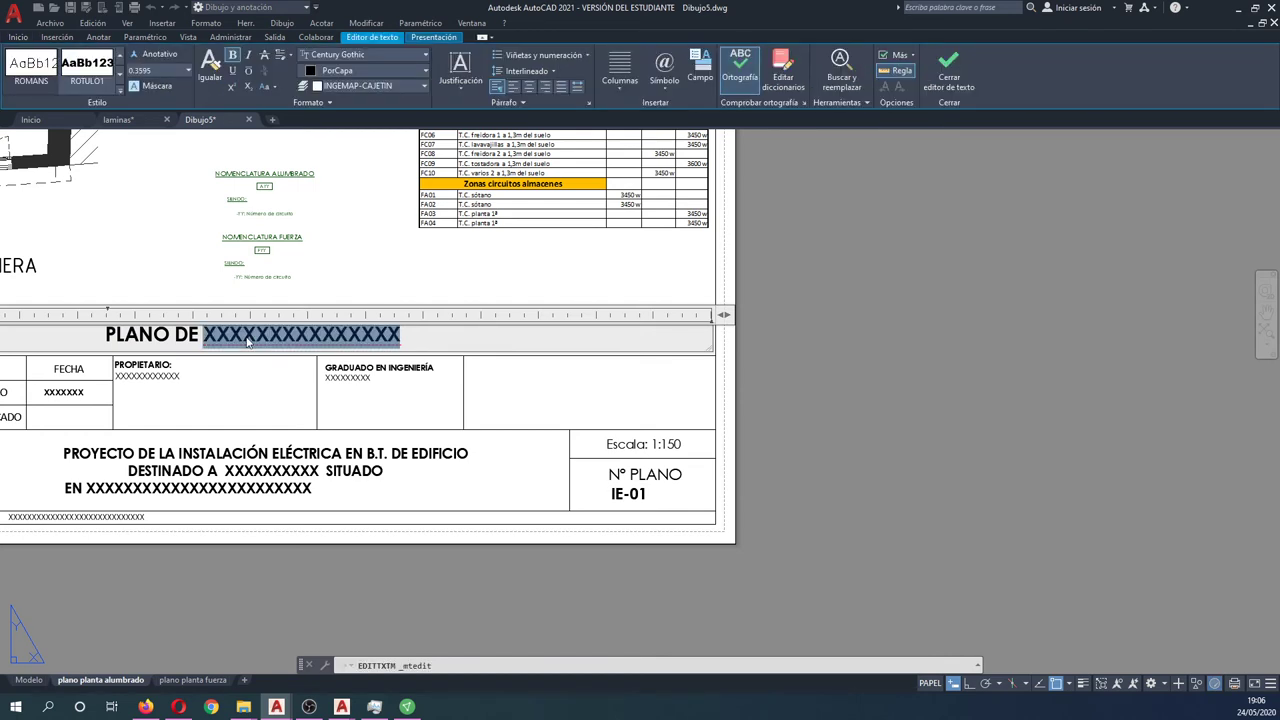
{"action": "type", "text": "PLANO DE PLANTAA"}
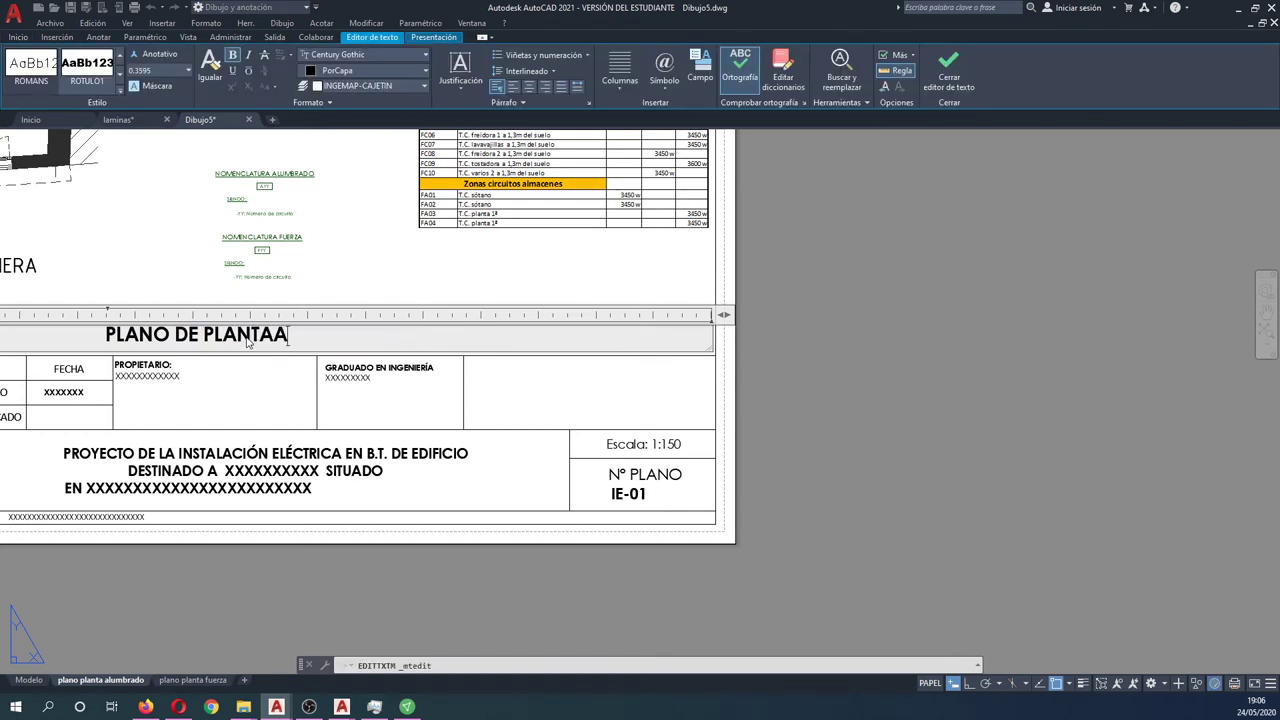
{"action": "key", "text": "BackSpace"}
{"action": "type", "text": " INSTALAC"}
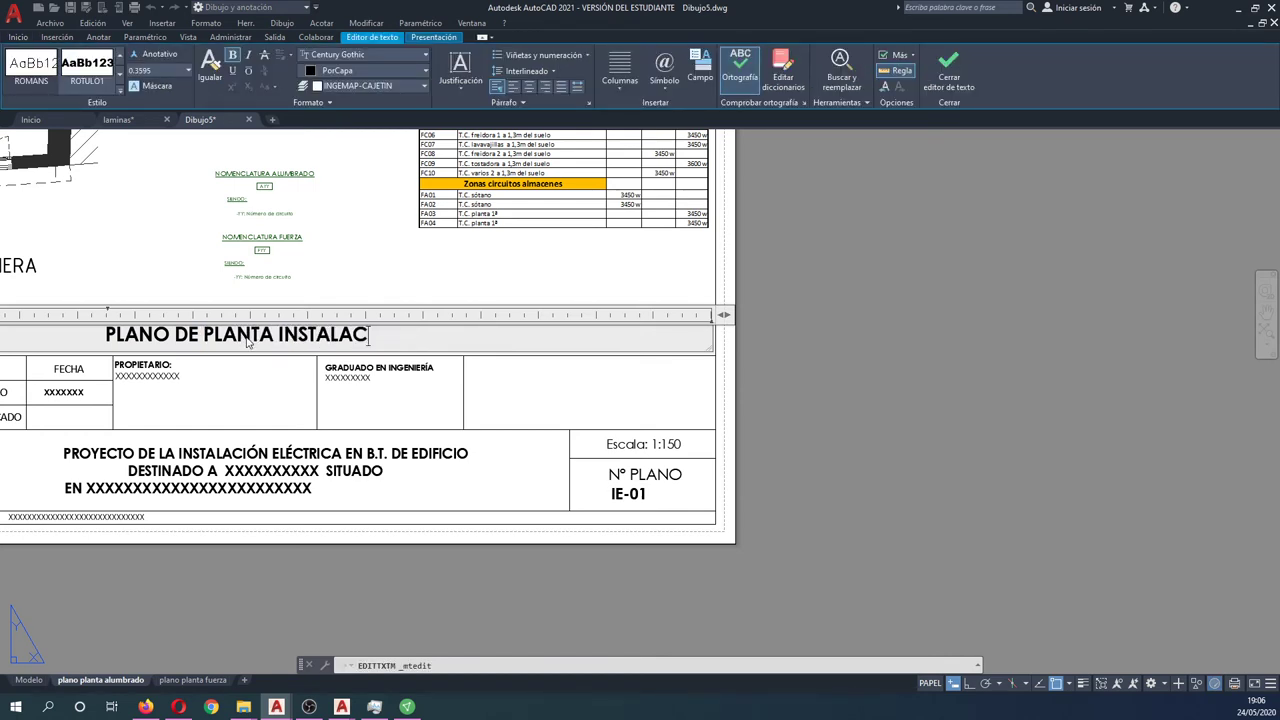
{"action": "type", "text": "IÓN EÑ"}
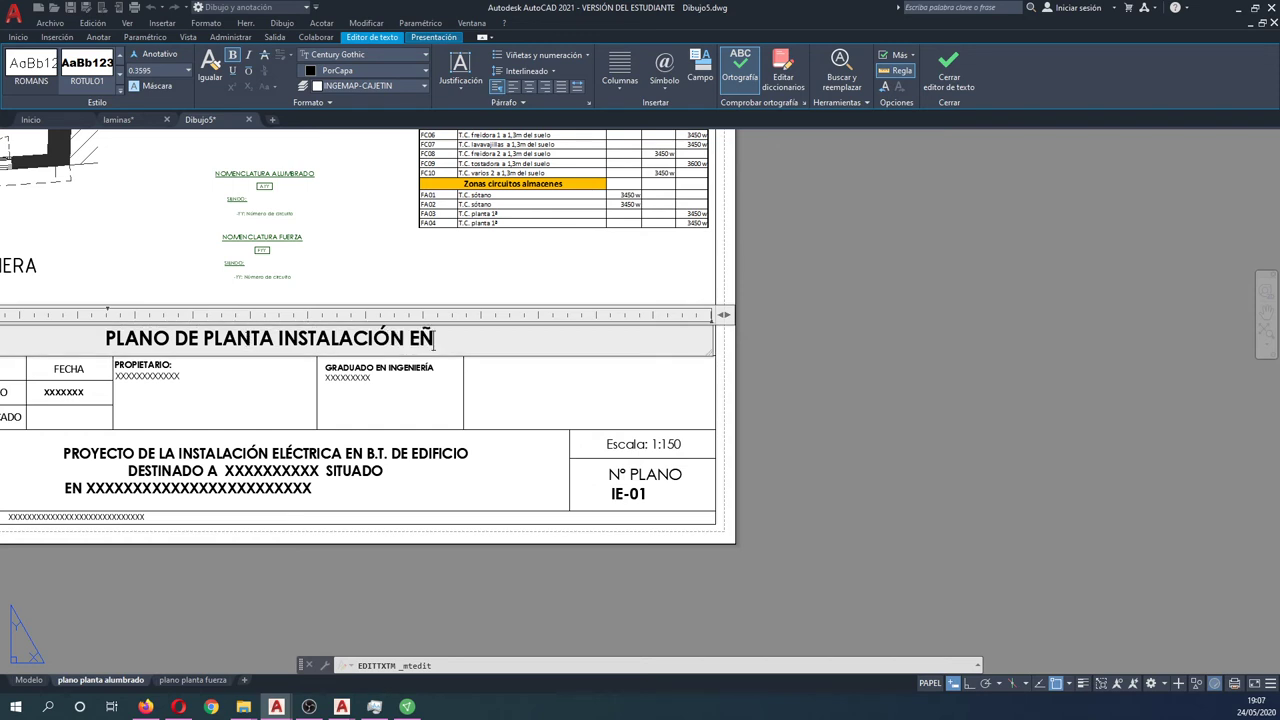
{"action": "key", "text": "BackSpace"}
{"action": "type", "text": "LÉCTRICA A"}
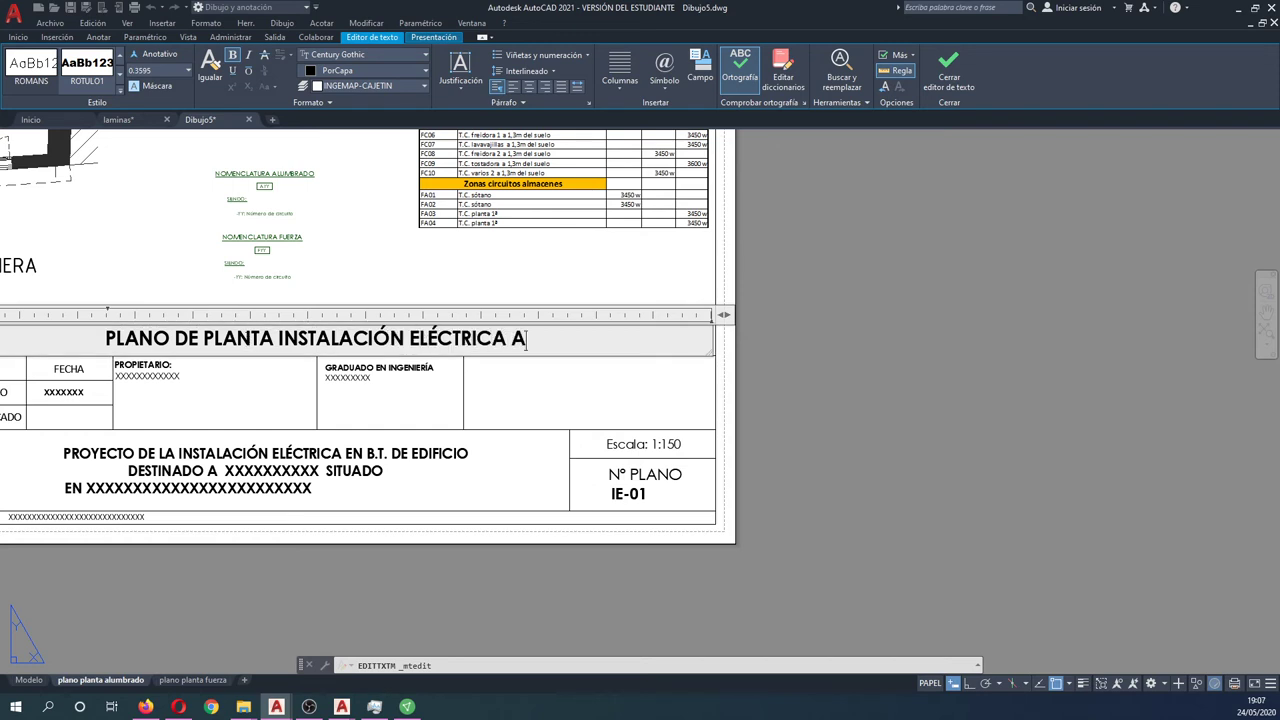
{"action": "type", "text": "LUMBRADO"}
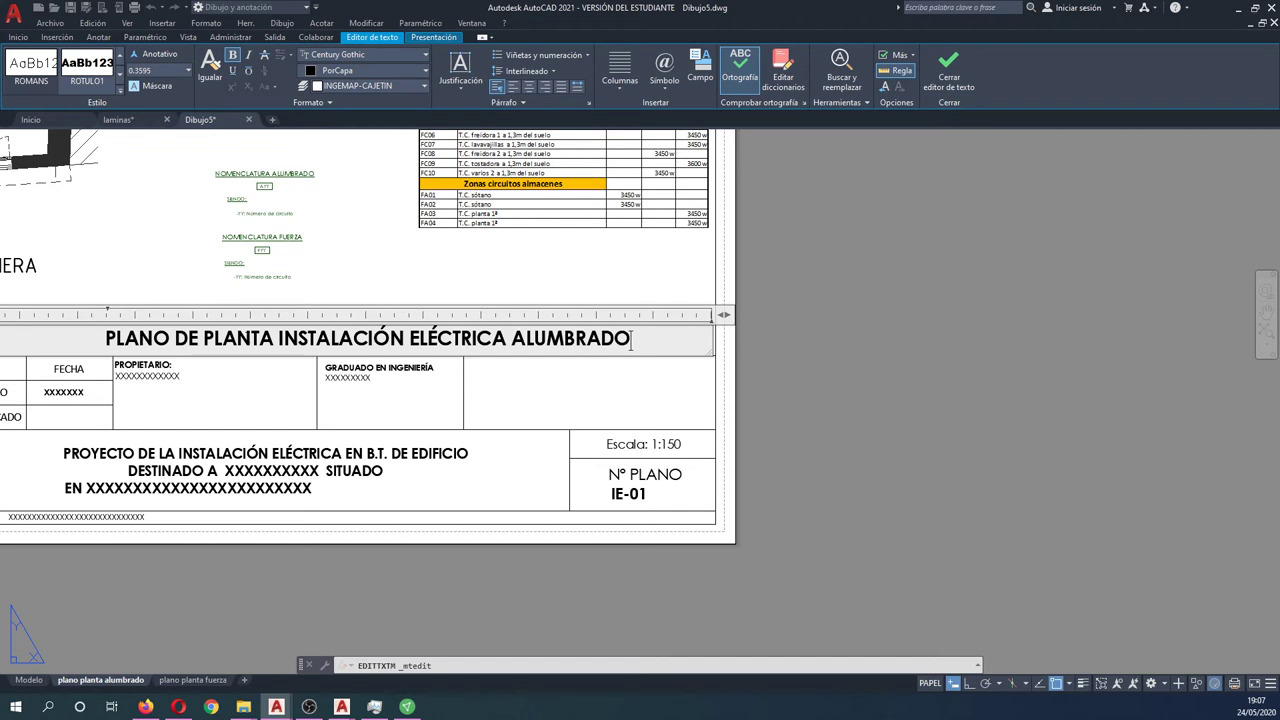
{"action": "key", "text": "ctrl+shift+Left"}
{"action": "key", "text": "ctrl+shift+Left"}
{"action": "key", "text": "ctrl+shift+Left"}
{"action": "key", "text": "ctrl+shift+Left"}
{"action": "key", "text": "ctrl+shift+Left"}
{"action": "key", "text": "ctrl+shift+Left"}
{"action": "key", "text": "ctrl+c"}
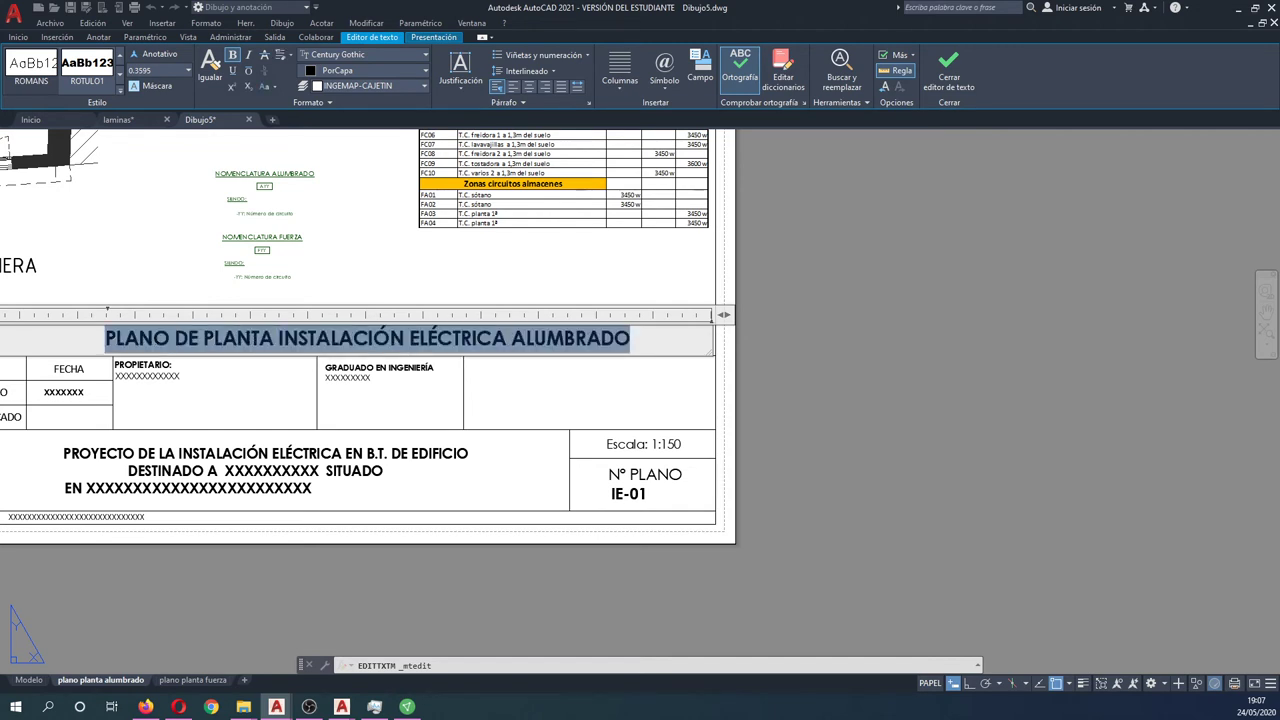
{"action": "middle_click_drag", "start_coordinate": [837, 471], "coordinate": [951, 477]}
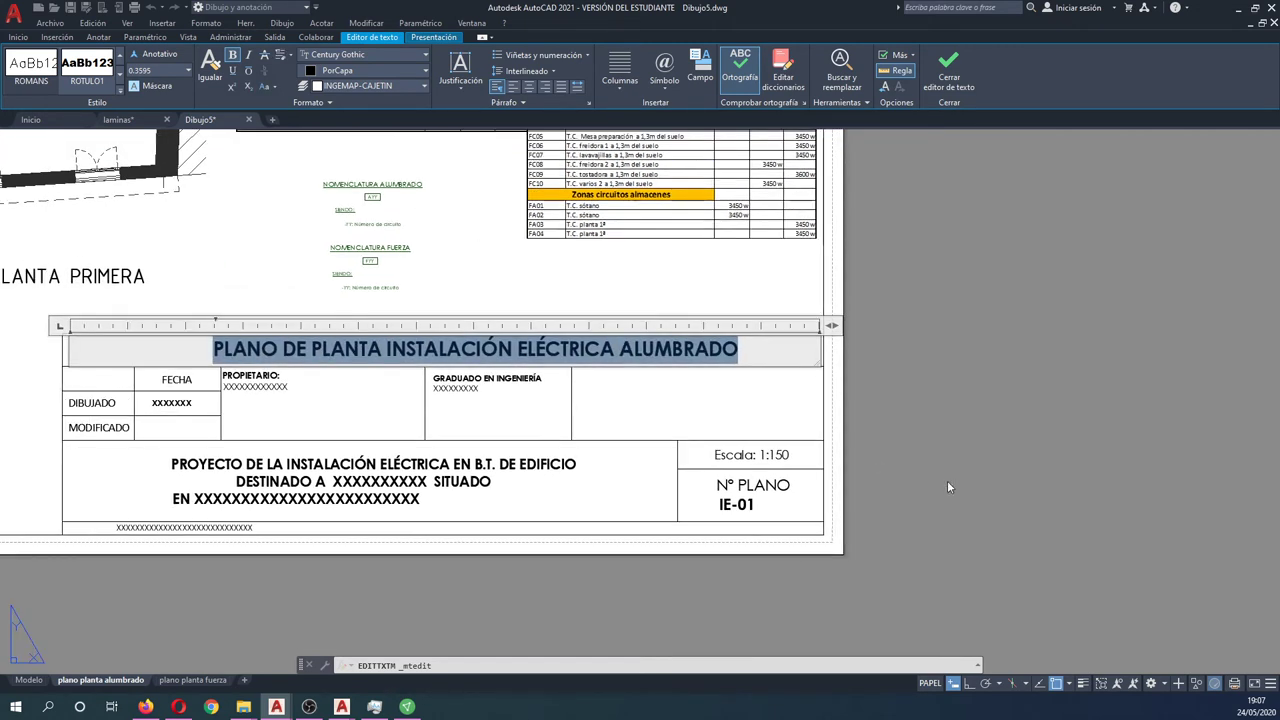
{"action": "mouse_move", "coordinate": [217, 326]}
{"action": "left_mouse_down"}
{"action": "mouse_move", "coordinate": [111, 322]}
{"action": "mouse_move", "coordinate": [113, 310]}
{"action": "mouse_move", "coordinate": [73, 324]}
{"action": "left_mouse_up"}
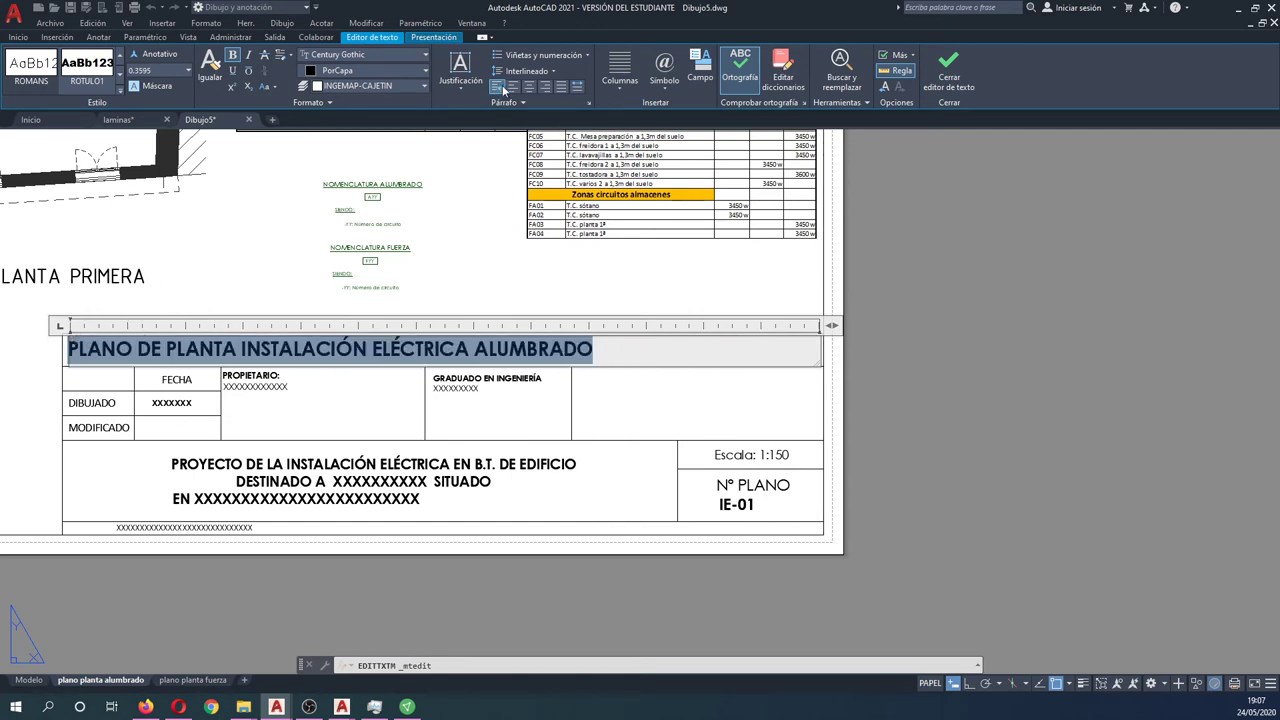
{"action": "left_click", "coordinate": [529, 87]}
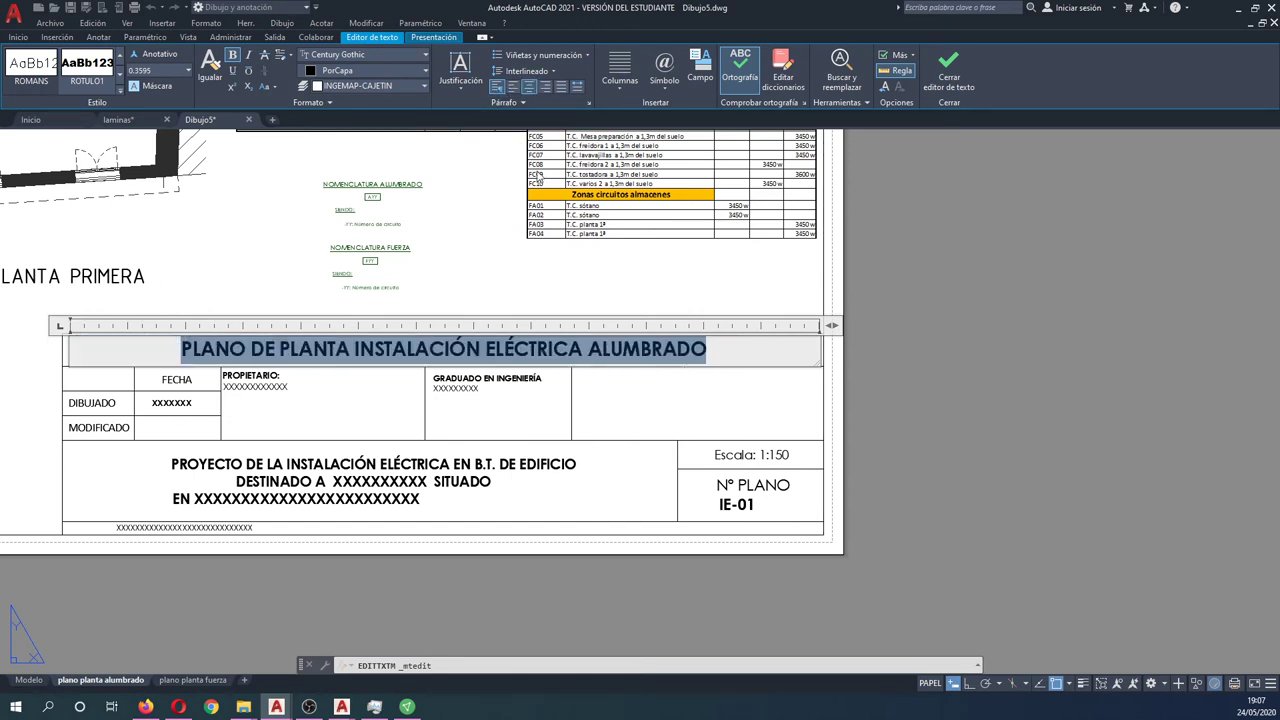
{"action": "left_click", "coordinate": [971, 406]}
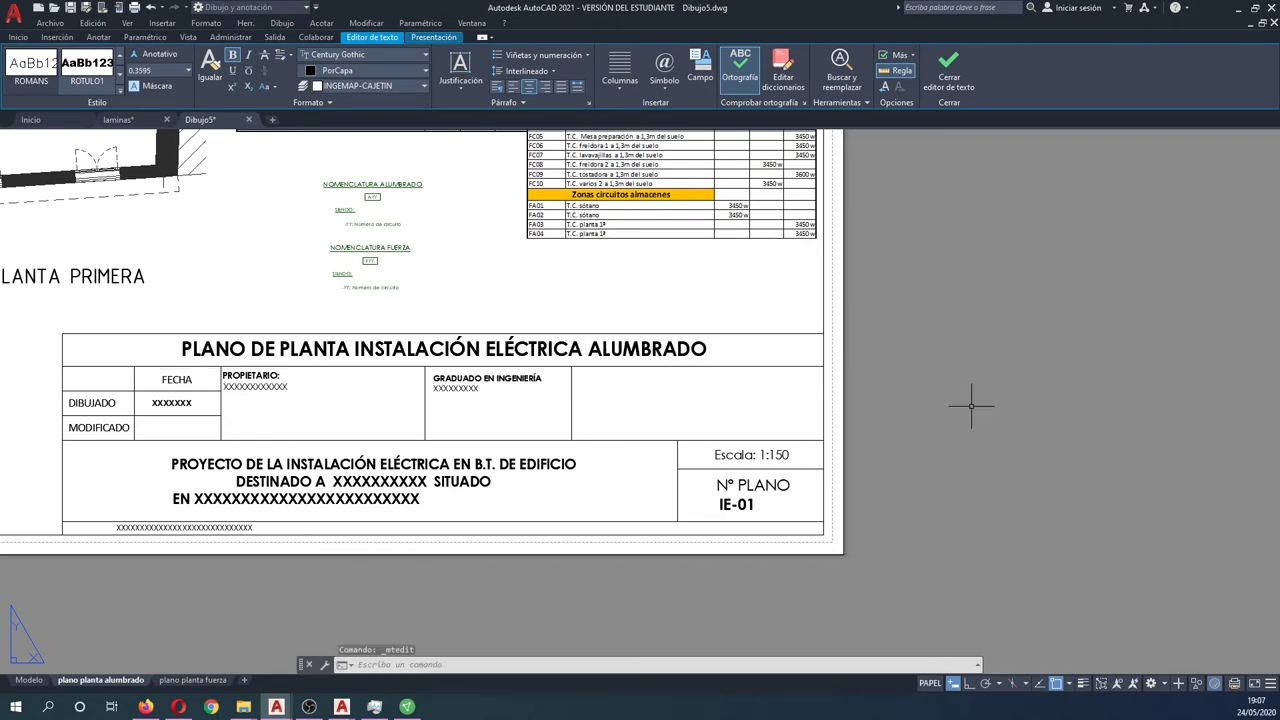
{"action": "left_click", "coordinate": [193, 680]}
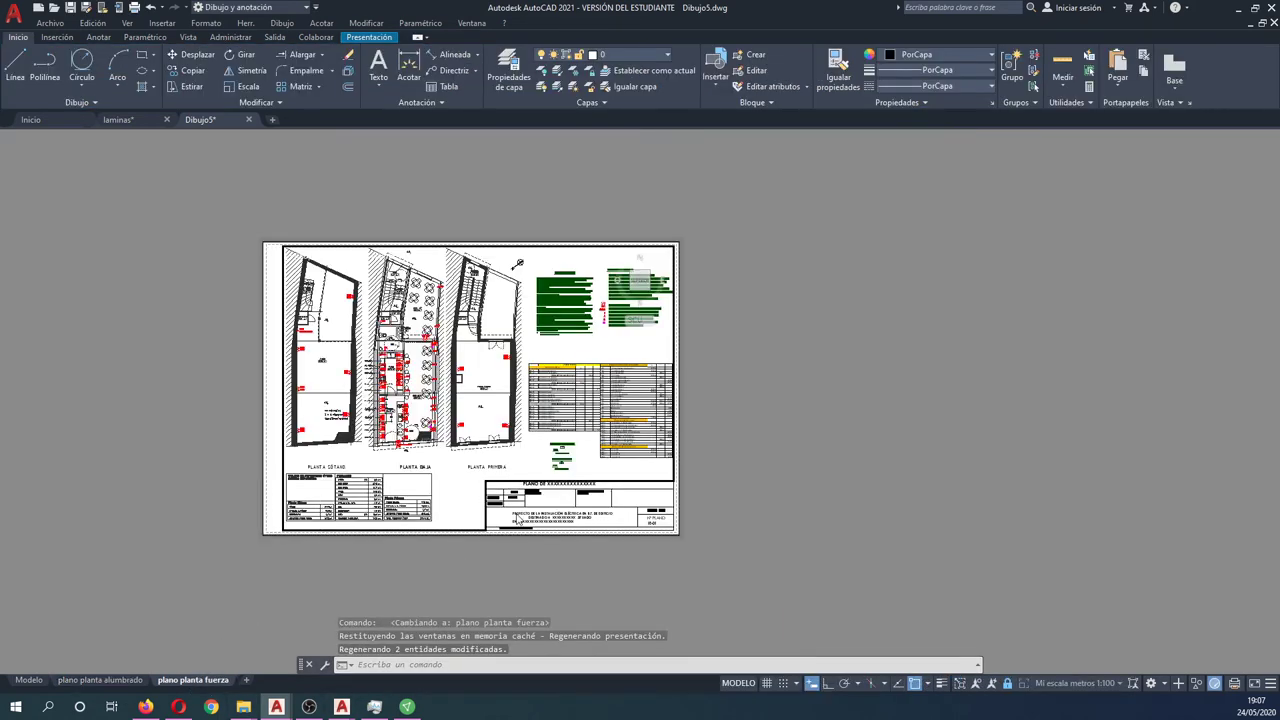
Paste the lighting title into the power sheet and change ALUMBRADO to FUERZA
{"action": "double_click", "coordinate": [548, 495]}
{"action": "scroll", "coordinate": [566, 488], "scroll_direction": "up", "scroll_amount": 2}
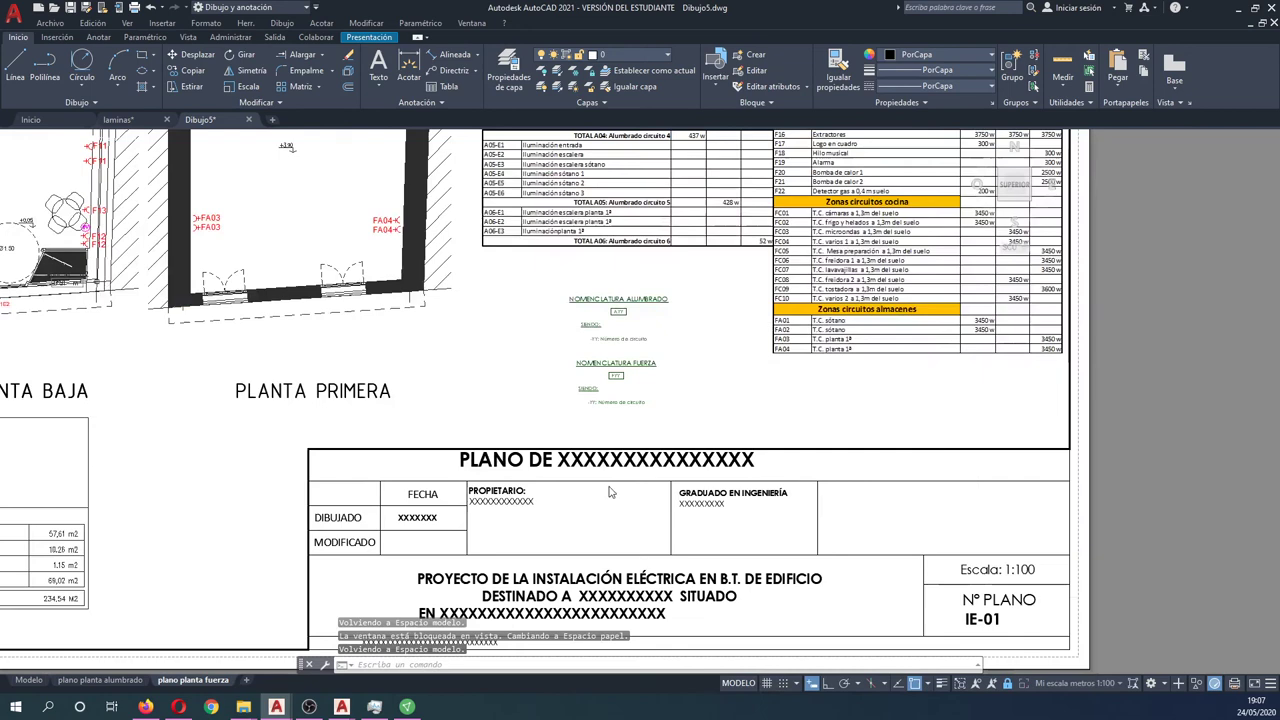
{"action": "double_click", "coordinate": [1204, 498]}
{"action": "left_click", "coordinate": [756, 482]}
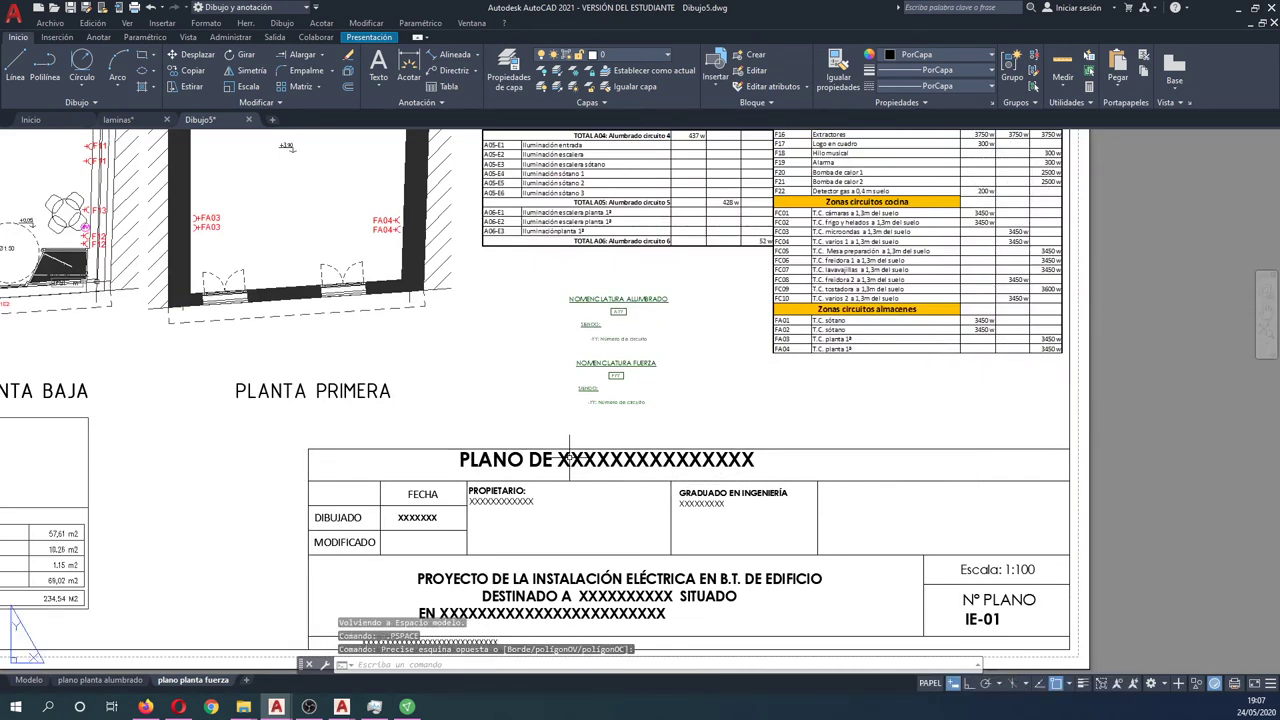
{"action": "left_click", "coordinate": [565, 447]}
{"action": "double_click", "coordinate": [590, 462]}
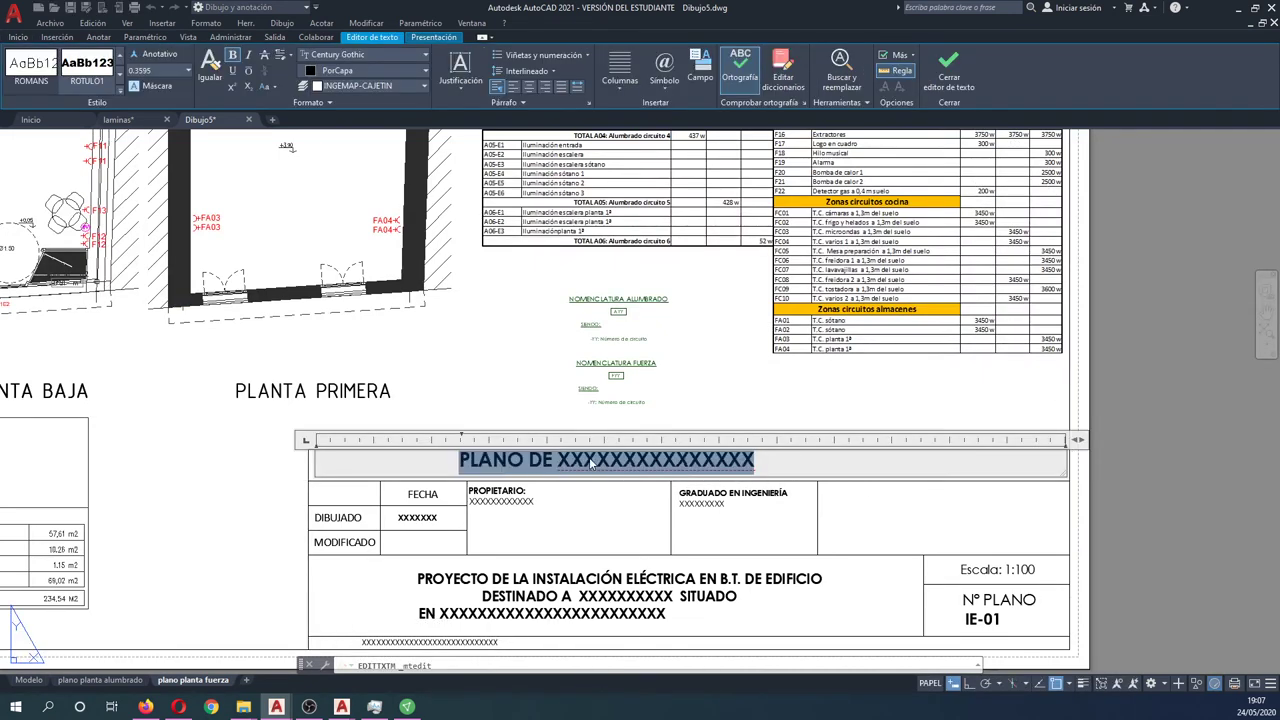
{"action": "key", "text": "ctrl+v"}
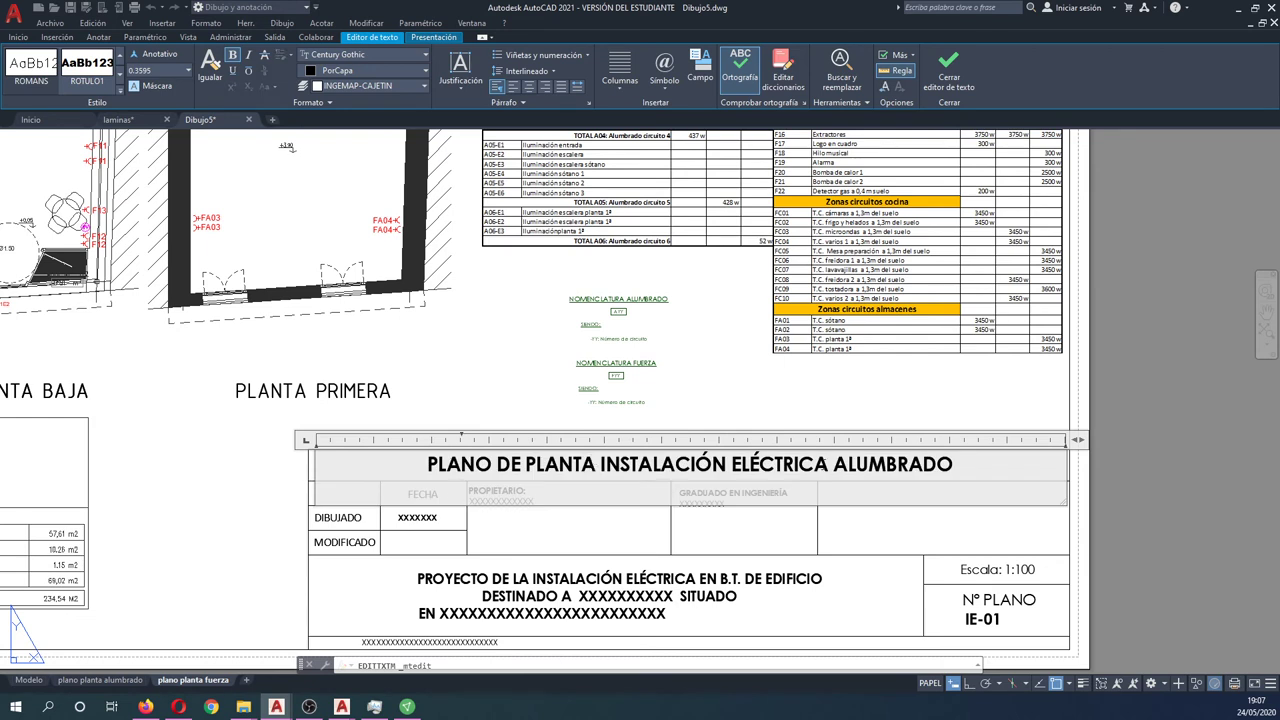
{"action": "double_click", "coordinate": [868, 465]}
{"action": "type", "text": "FU"}
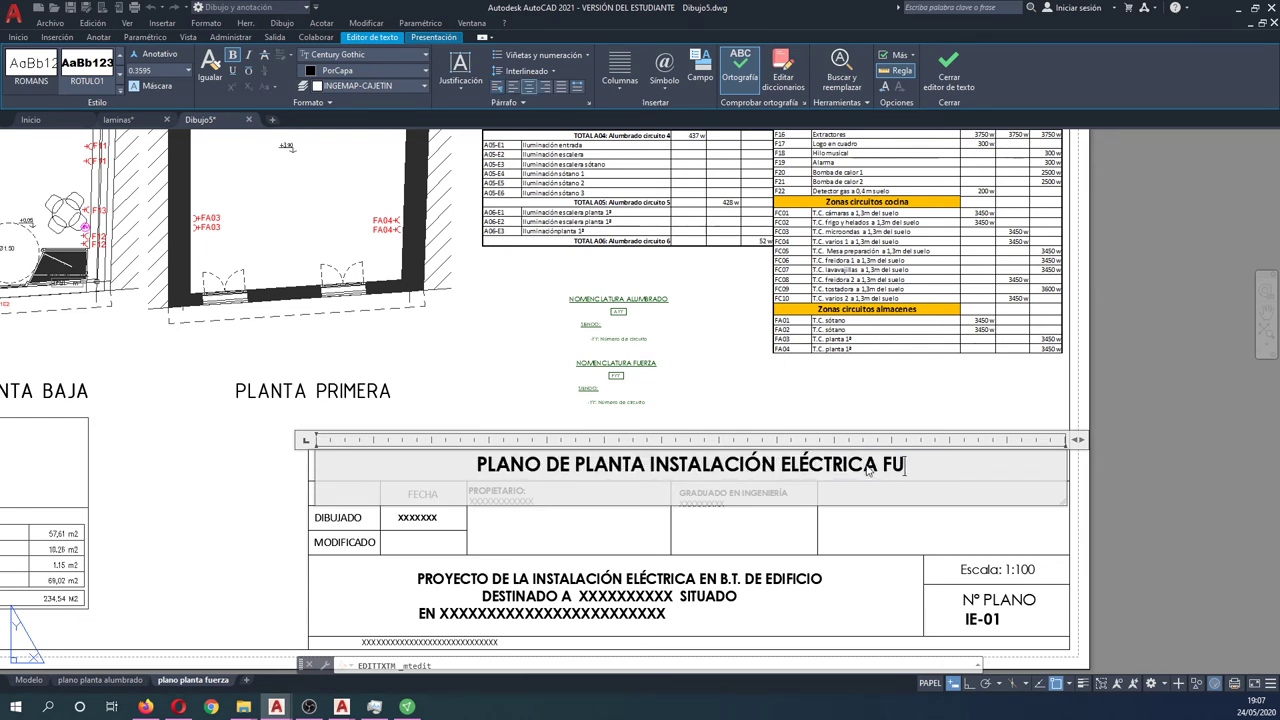
{"action": "type", "text": "R"}
{"action": "key", "text": "BackSpace"}
{"action": "type", "text": "ER"}
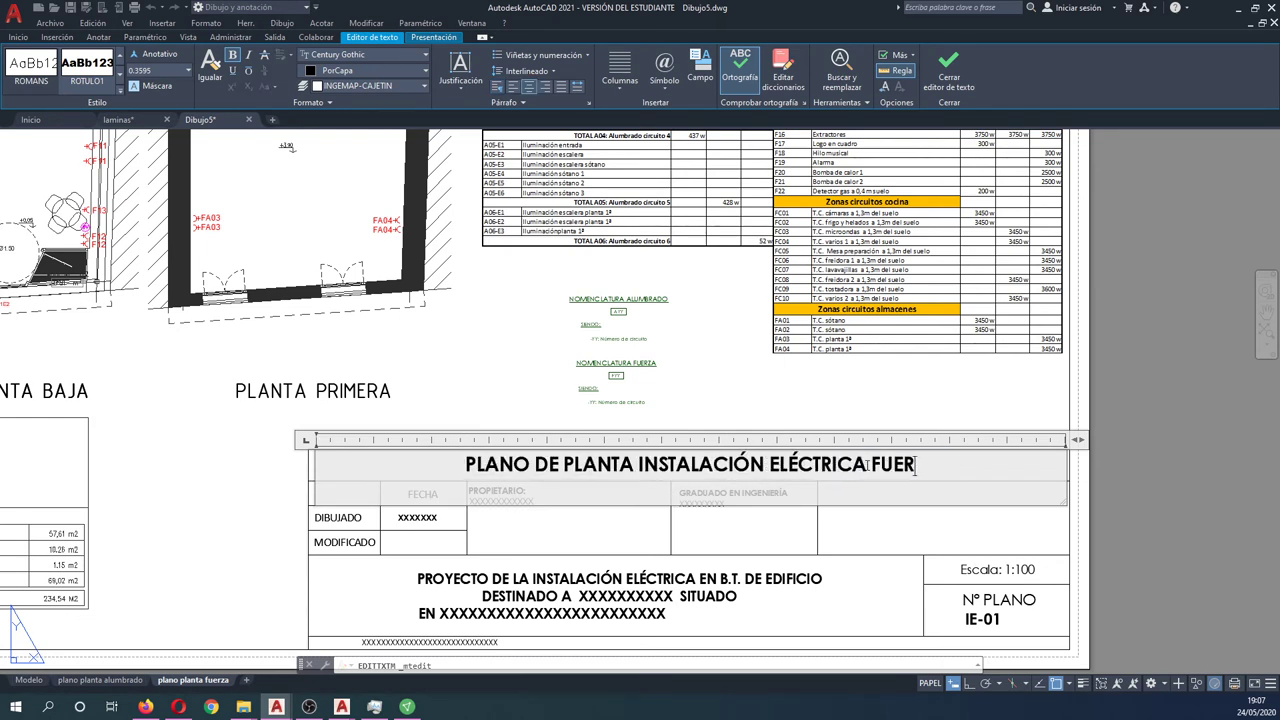
{"action": "type", "text": "ZA"}
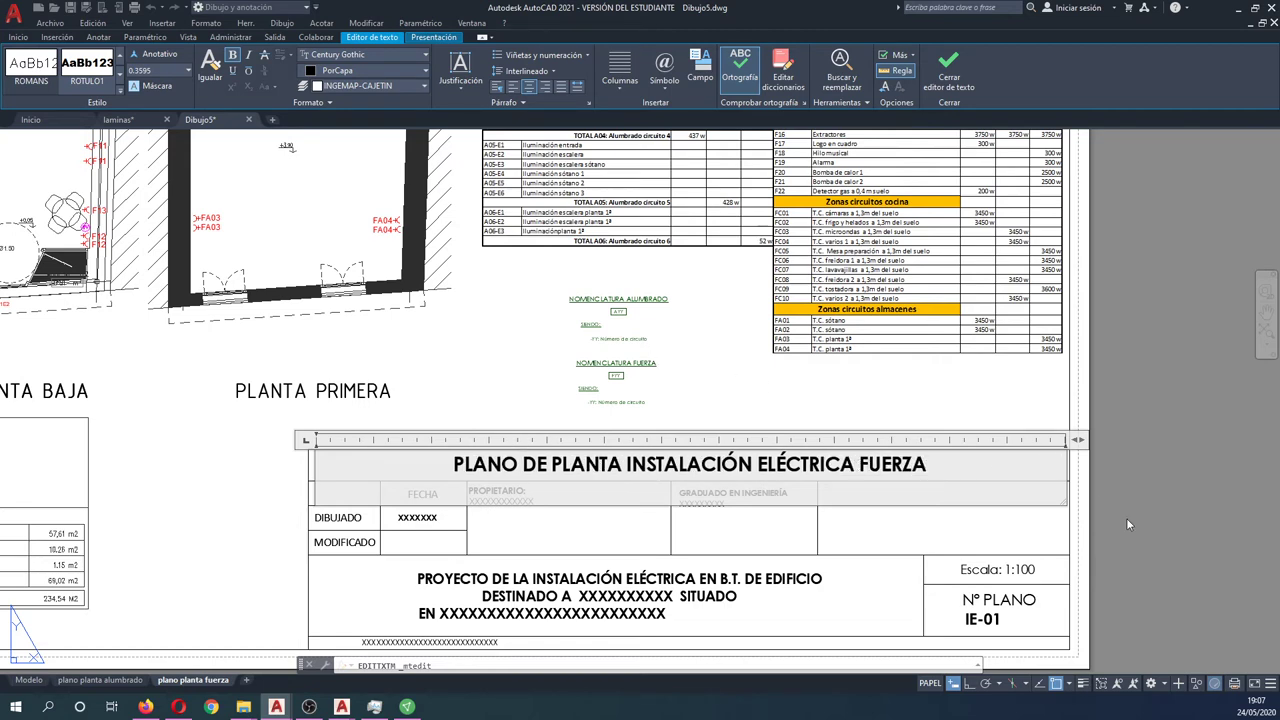
{"action": "left_click", "coordinate": [1125, 600]}
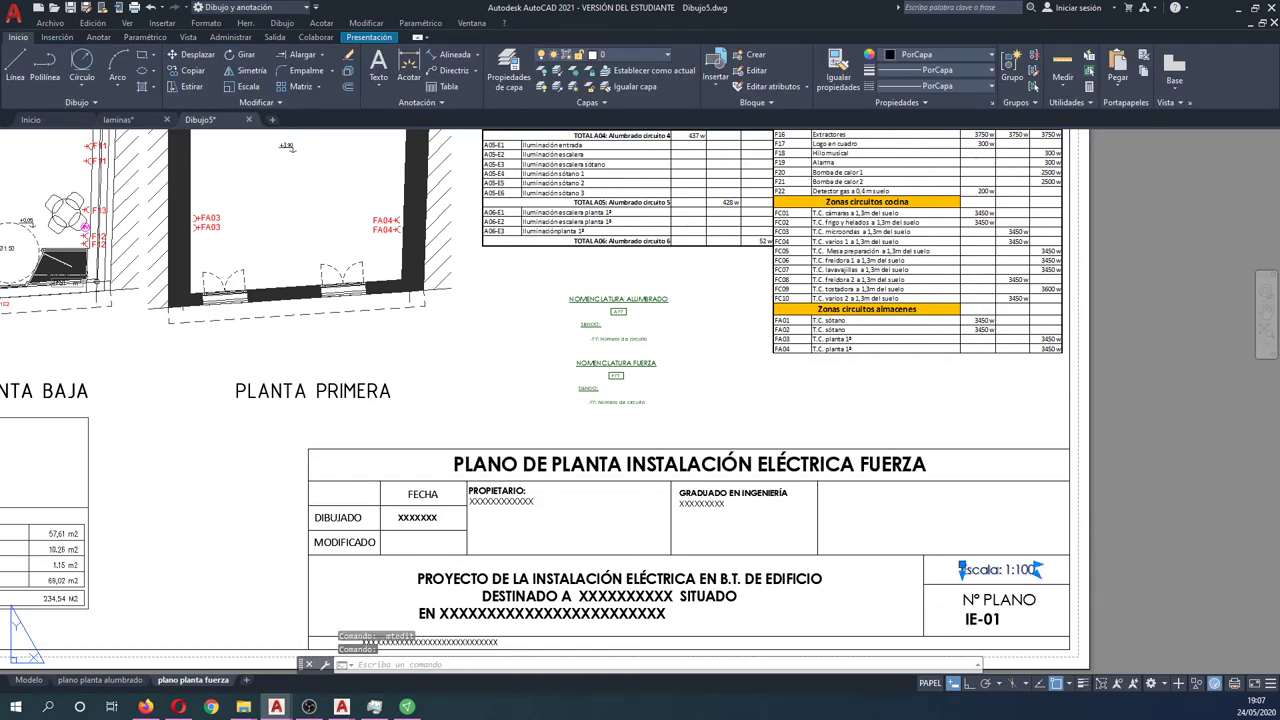
Set the power sheet's scale note to 'Escala: 1:150' and zoom out to the whole sheet
{"action": "double_click", "coordinate": [1033, 569]}
{"action": "type", "text": "5"}
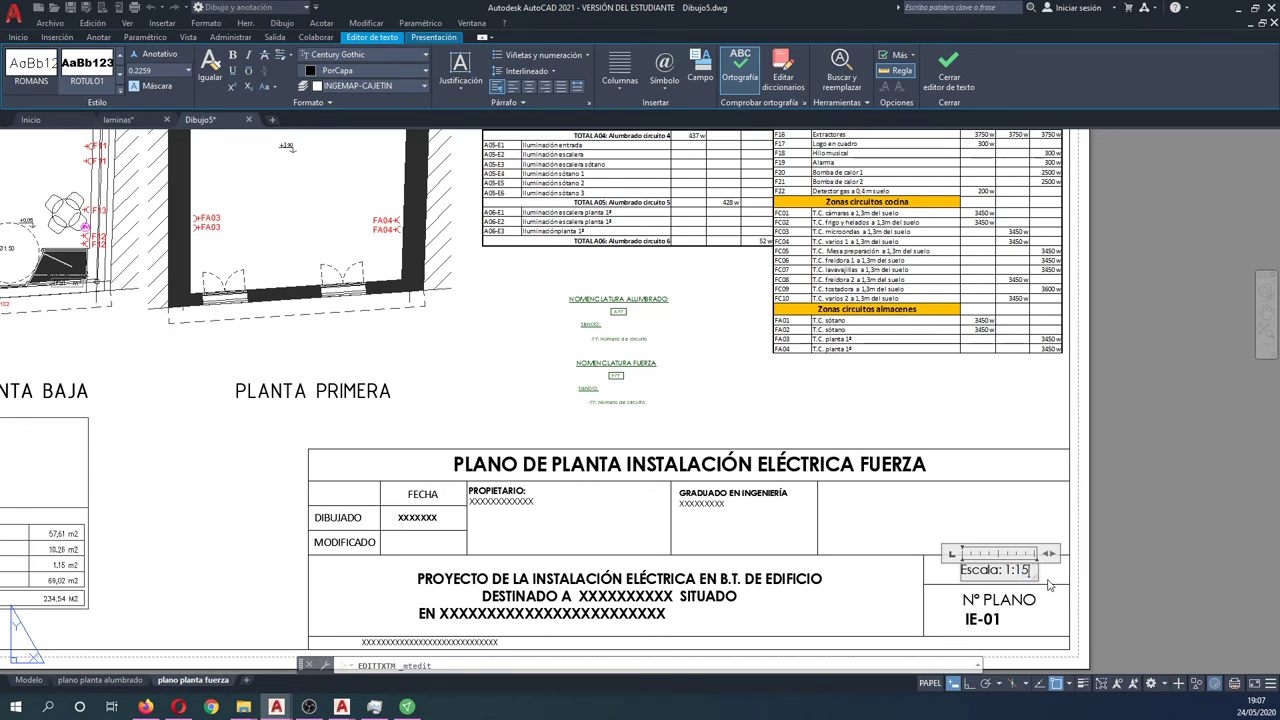
{"action": "left_click", "coordinate": [1120, 581]}
{"action": "key", "text": "Escape"}
{"action": "key", "text": "Escape"}
{"action": "key", "text": "Escape"}
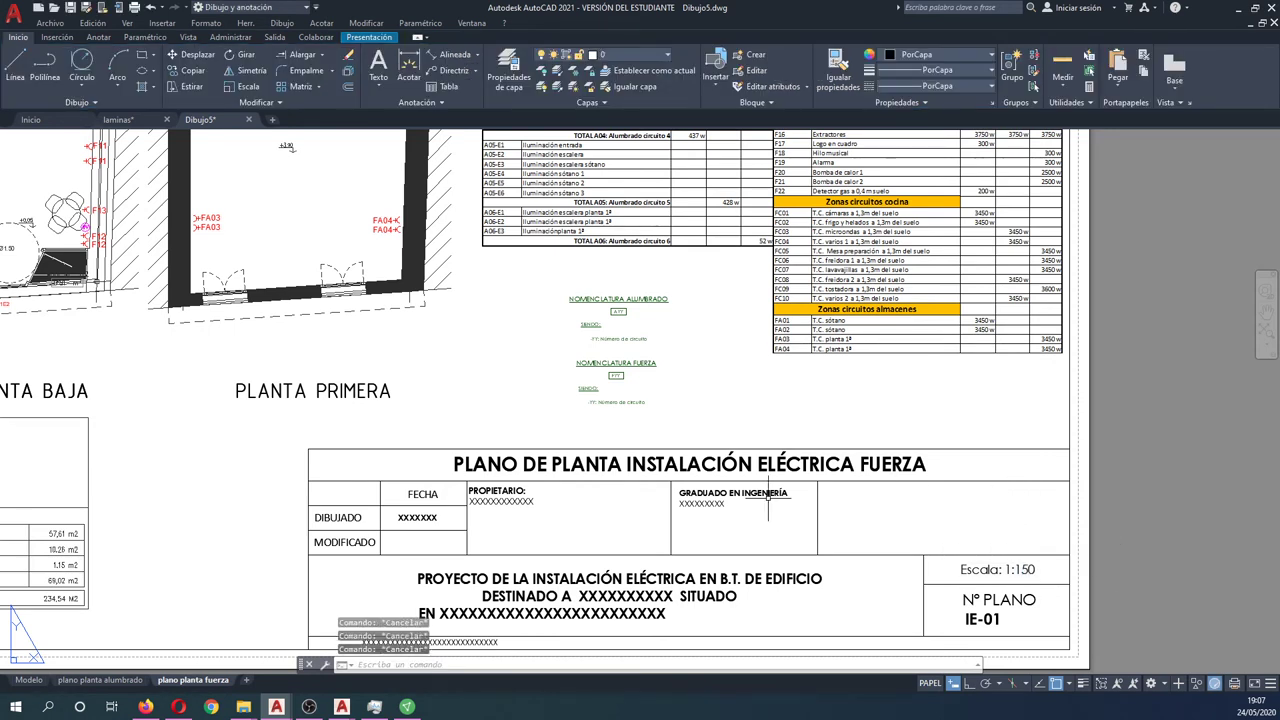
{"action": "scroll", "coordinate": [200, 640], "scroll_direction": "down", "scroll_amount": 2}
{"action": "scroll", "coordinate": [328, 512], "scroll_direction": "down", "scroll_amount": 2}
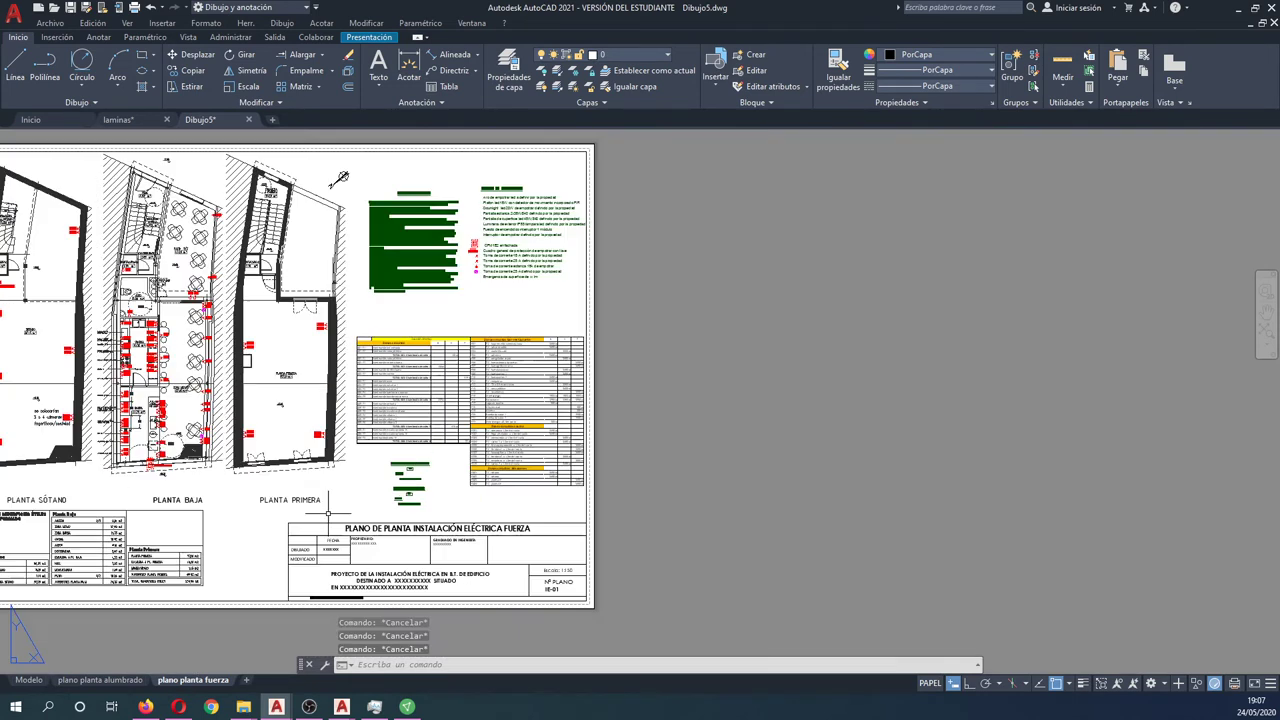
{"action": "scroll", "coordinate": [686, 515], "scroll_direction": "down", "scroll_amount": 2}
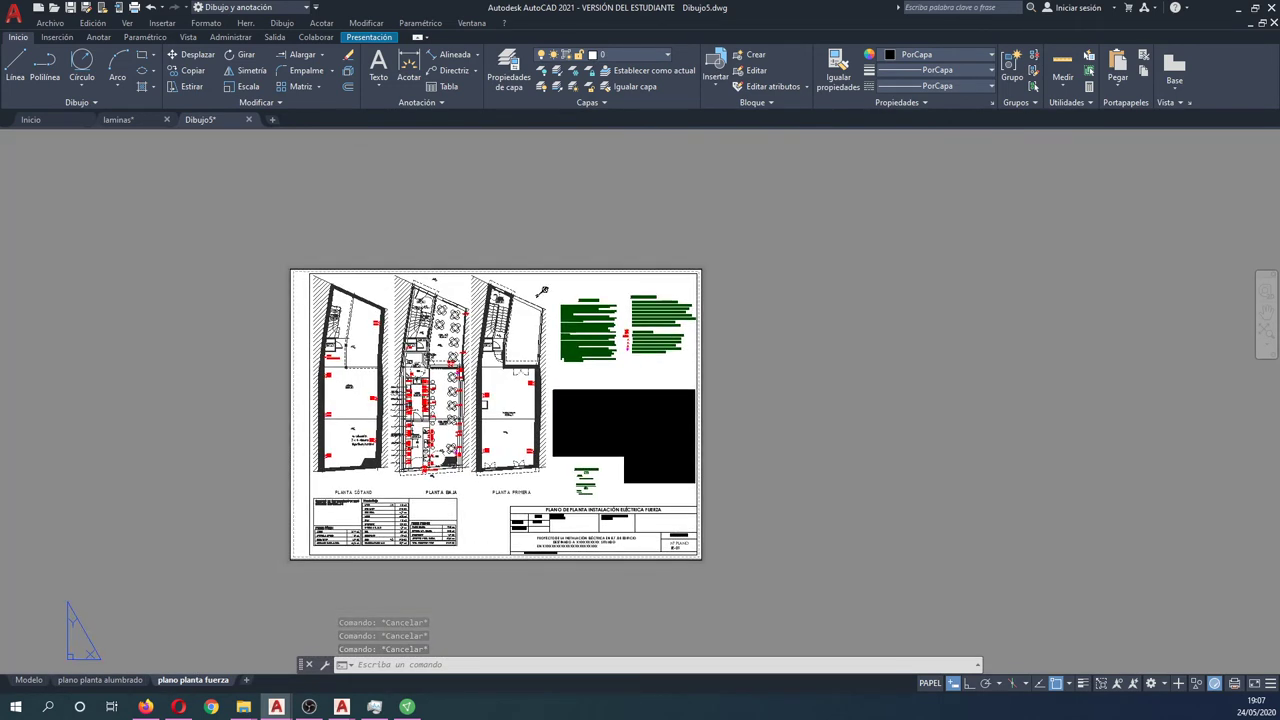
Copy plano planta fuerza to the end with Crear copia ticked, and begin renaming the copy
{"action": "left_click", "coordinate": [212, 682]}
{"action": "right_click", "coordinate": [211, 683]}
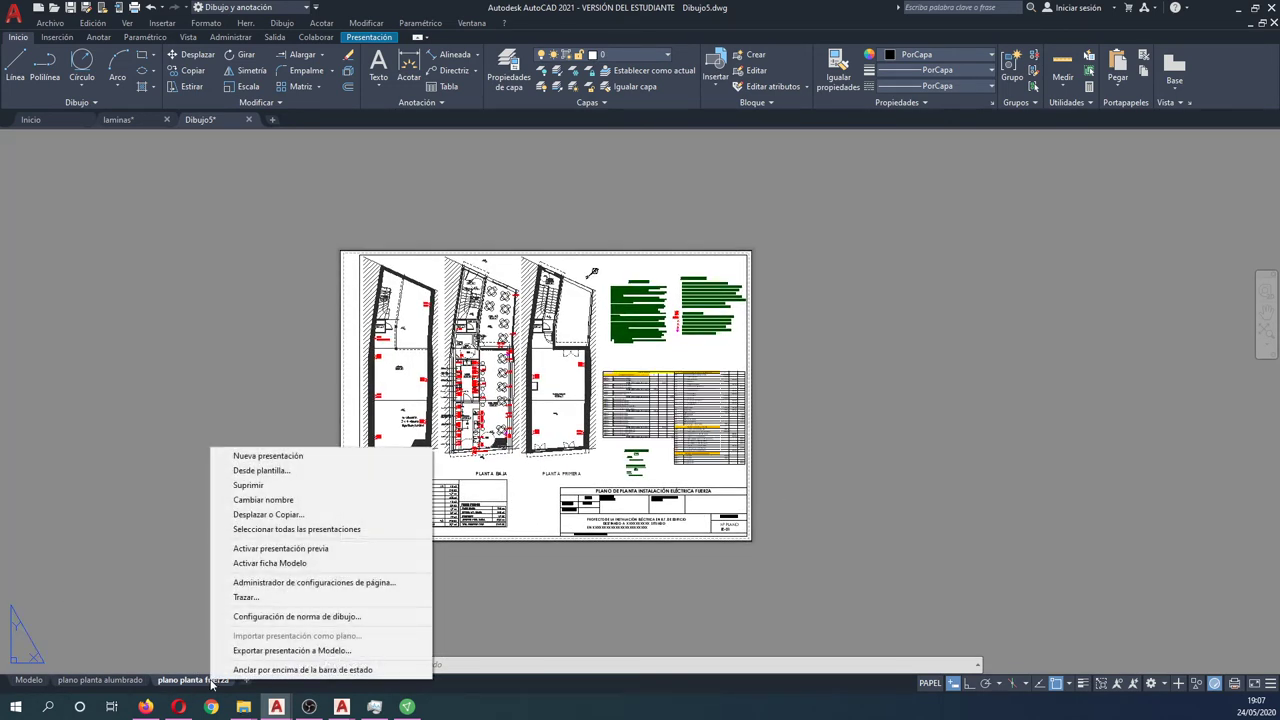
{"action": "left_click", "coordinate": [262, 514]}
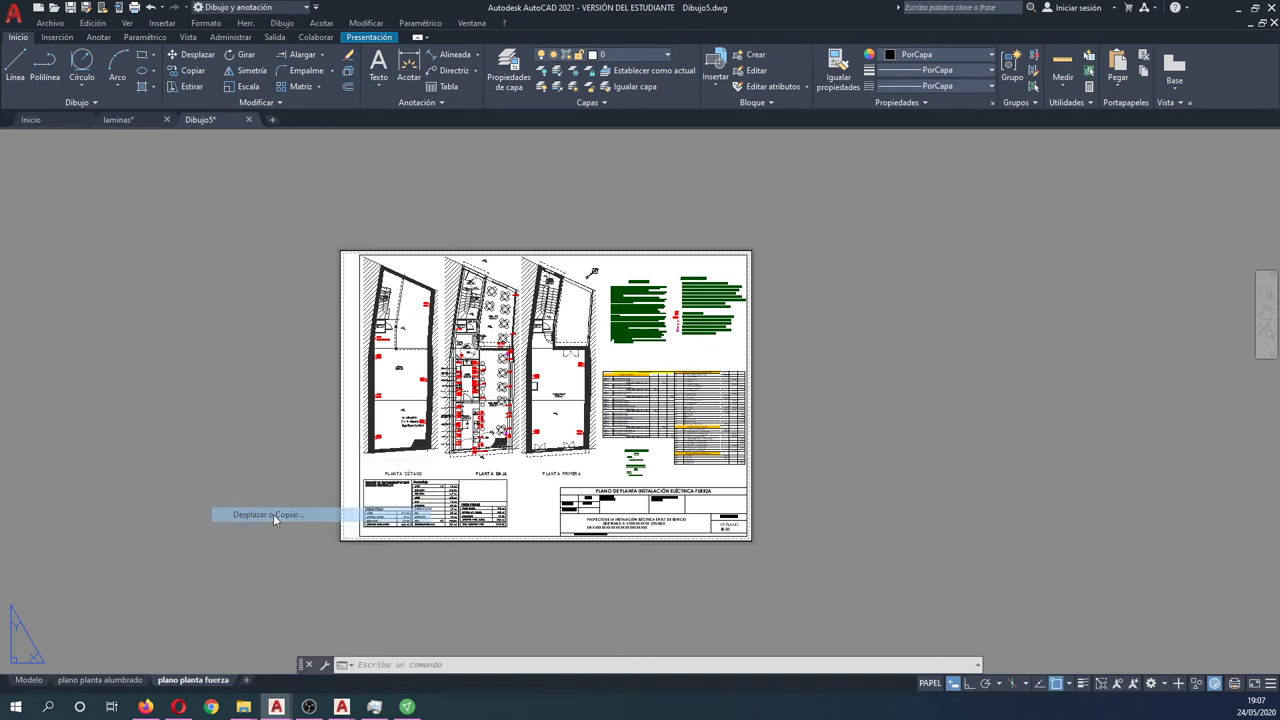
{"action": "left_click", "coordinate": [590, 422]}
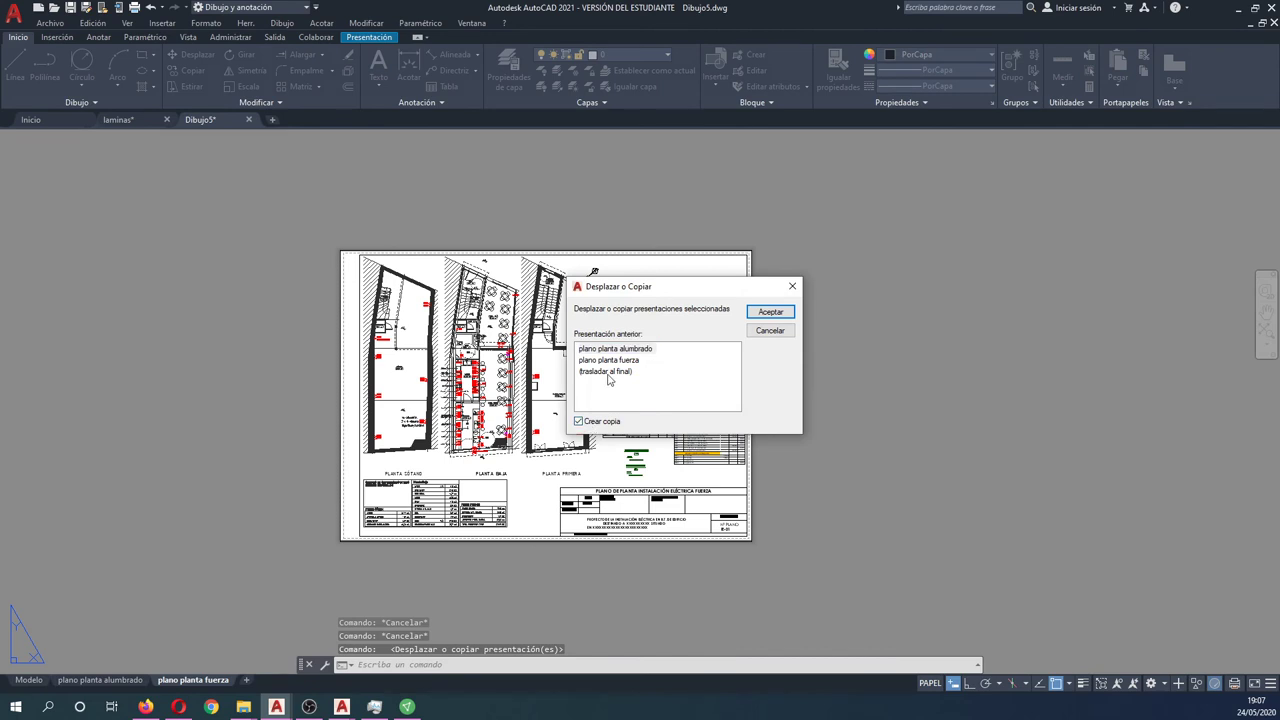
{"action": "left_click", "coordinate": [611, 360]}
{"action": "left_click", "coordinate": [612, 371]}
{"action": "left_click", "coordinate": [770, 313]}
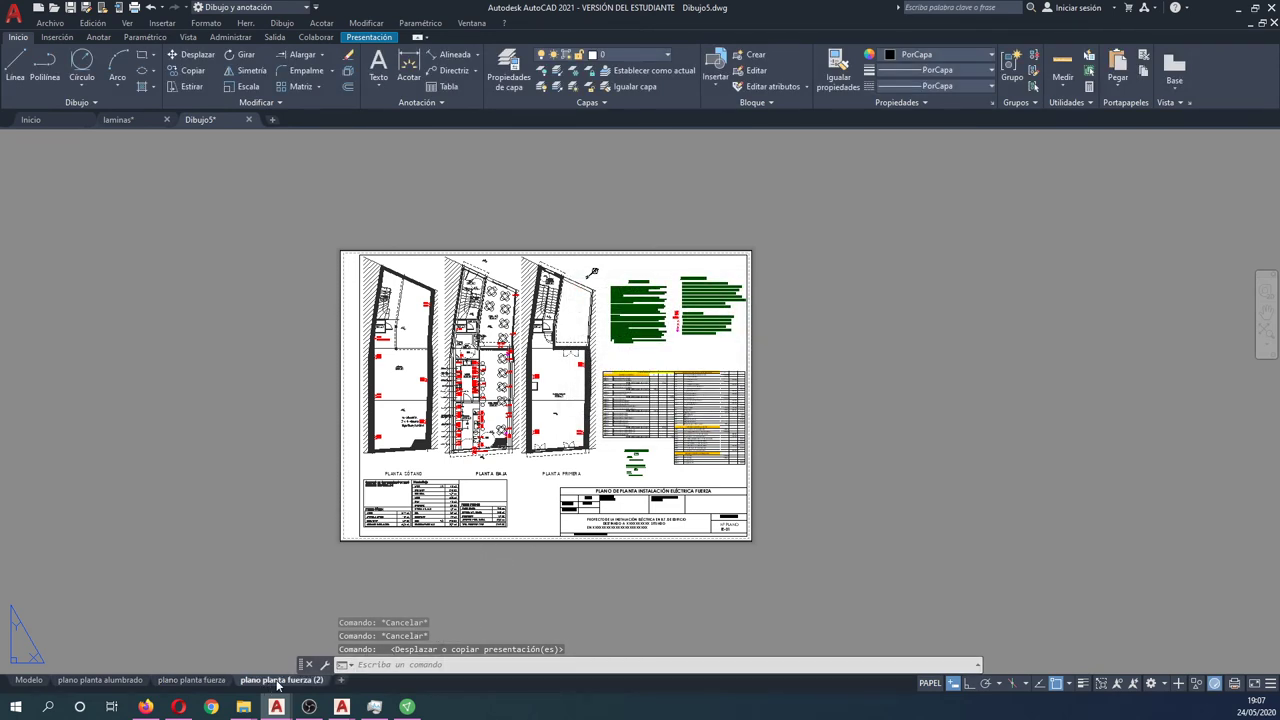
{"action": "left_click", "coordinate": [278, 682]}
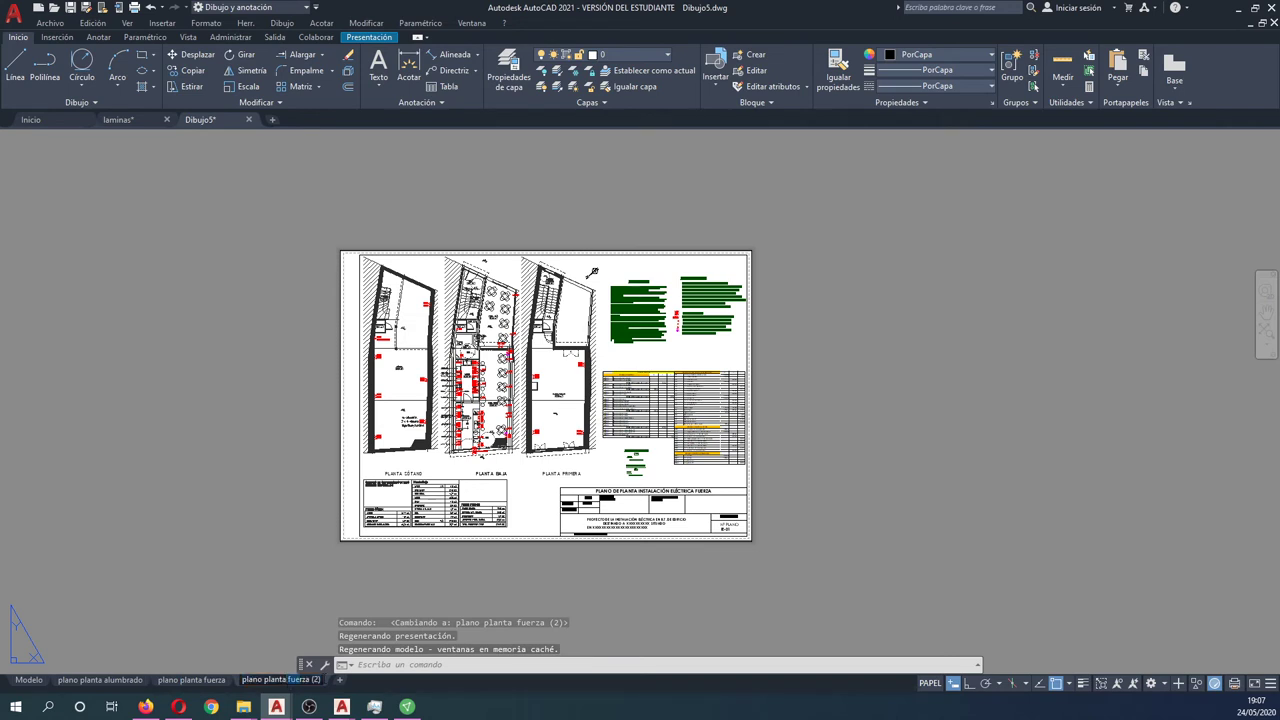
{"action": "key", "text": "BackSpace"}
{"action": "key", "text": "BackSpace"}
{"action": "key", "text": "BackSpace"}
{"action": "type", "text": "plano UNIFILAR 1"}
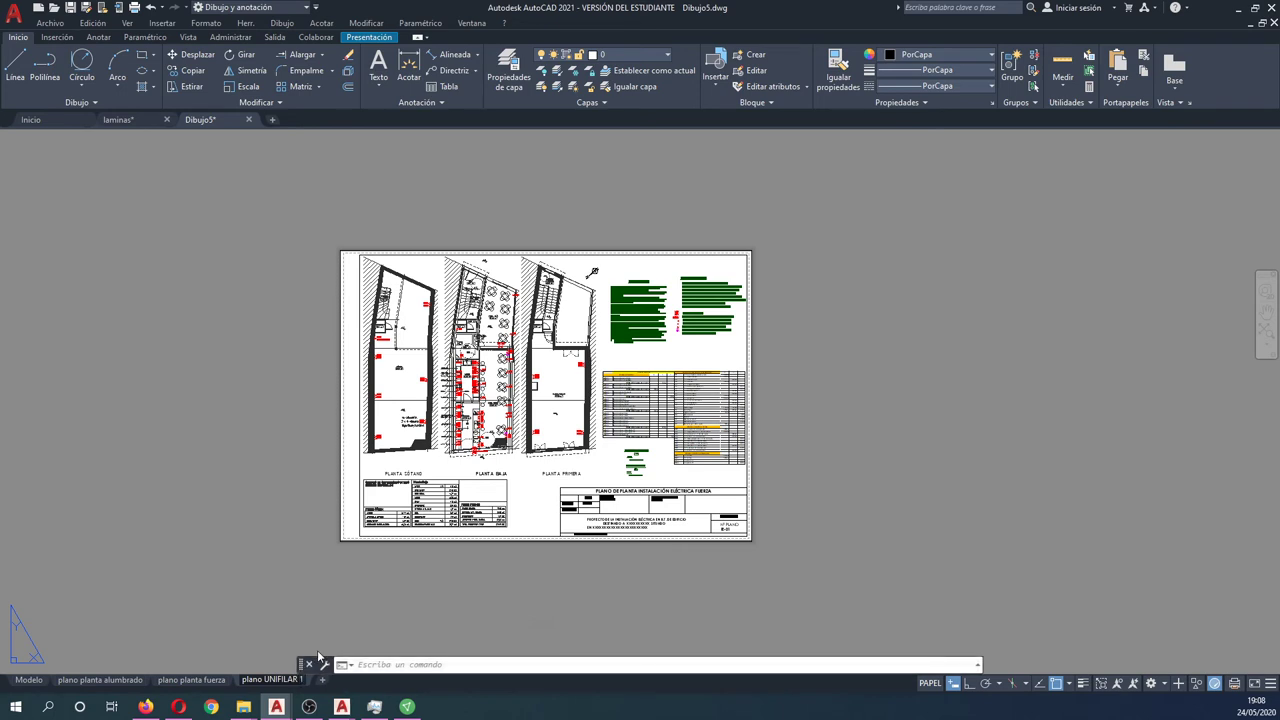
Commit the layout name 'plano UNIFILAR 1' and cancel a stray selection
{"action": "key", "text": "Return"}
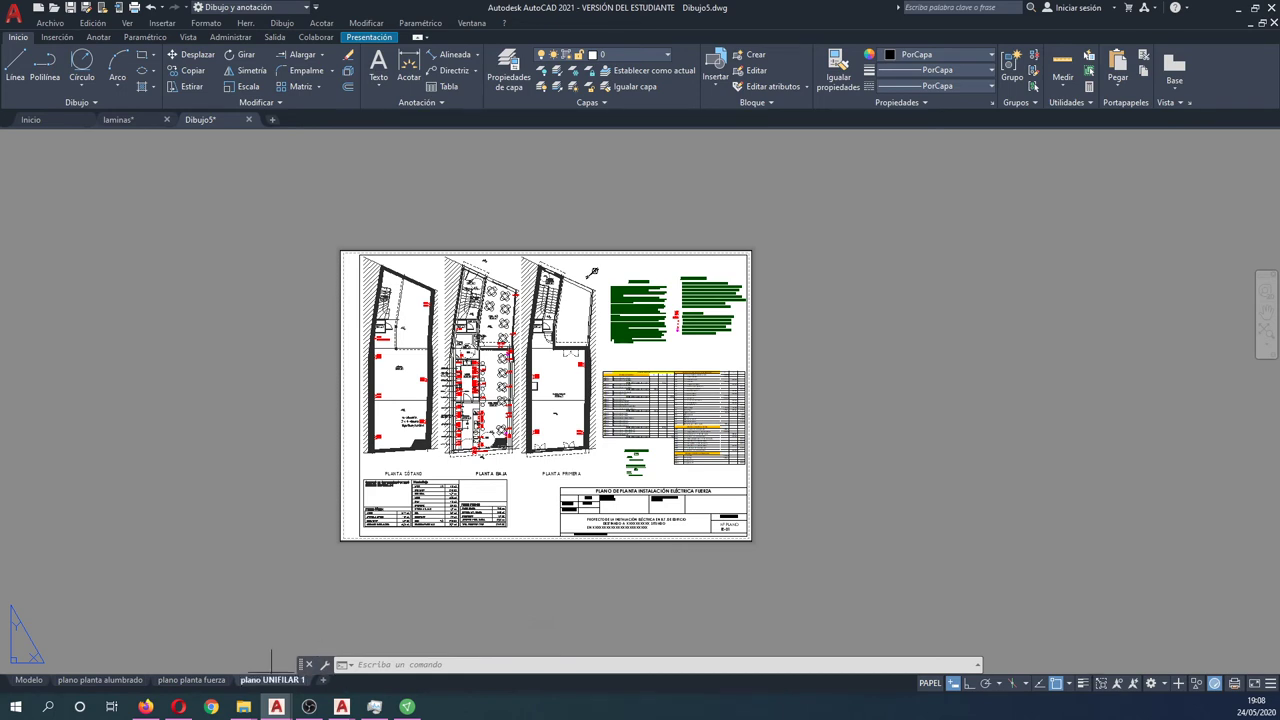
{"action": "left_click", "coordinate": [322, 648]}
{"action": "key", "text": "Escape"}
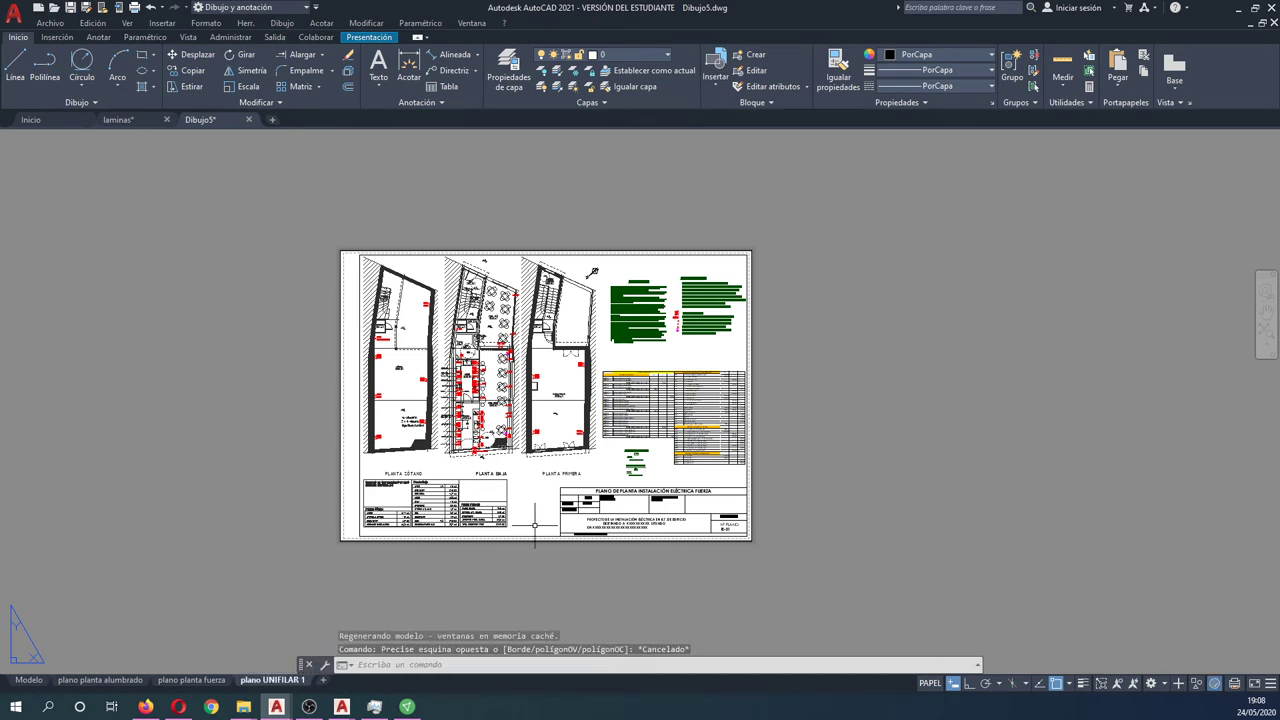
Replace 'INSTALACIÓN ELÉCTRICA FUERZA' in the title with 'ESQUEMA UNIFILAR 1' in capitals
{"action": "double_click", "coordinate": [690, 492]}
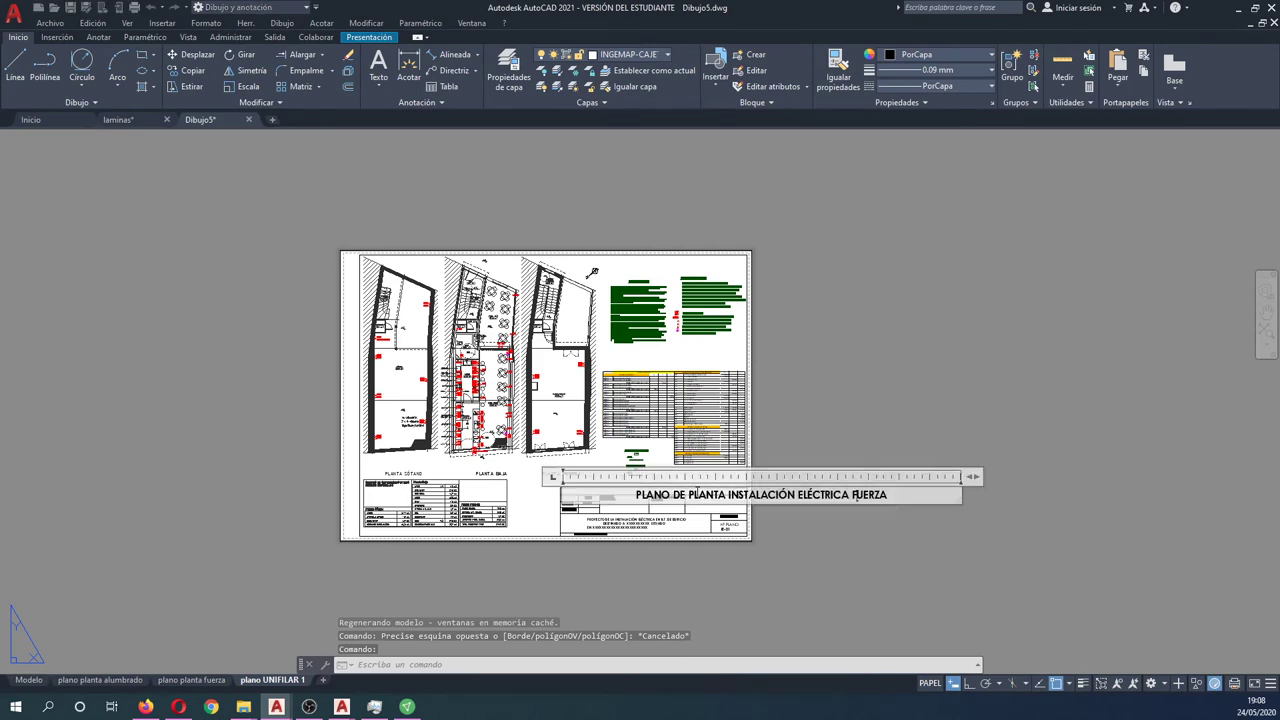
{"action": "scroll", "coordinate": [690, 495], "scroll_direction": "up", "scroll_amount": 2}
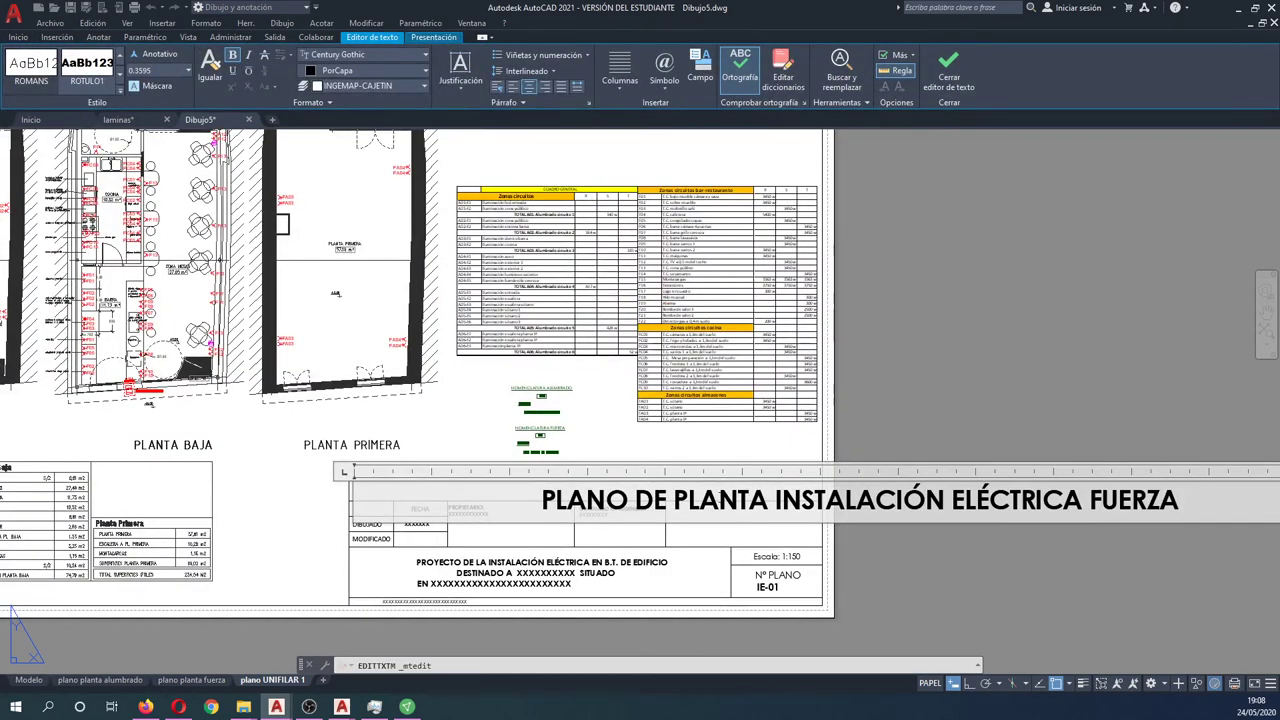
{"action": "key", "text": "shift+End"}
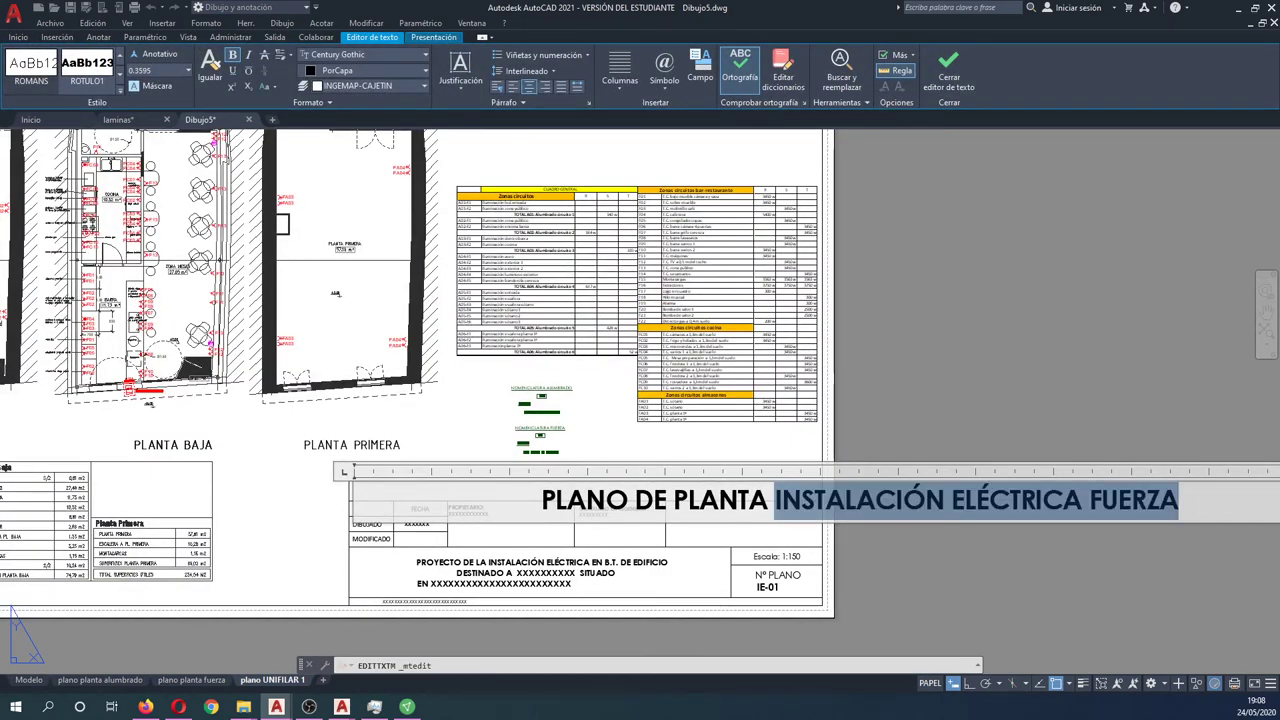
{"action": "key", "text": "Delete"}
{"action": "key", "text": "BackSpace"}
{"action": "key", "text": "BackSpace"}
{"action": "key", "text": "BackSpace"}
{"action": "key", "text": "BackSpace"}
{"action": "key", "text": "BackSpace"}
{"action": "key", "text": "BackSpace"}
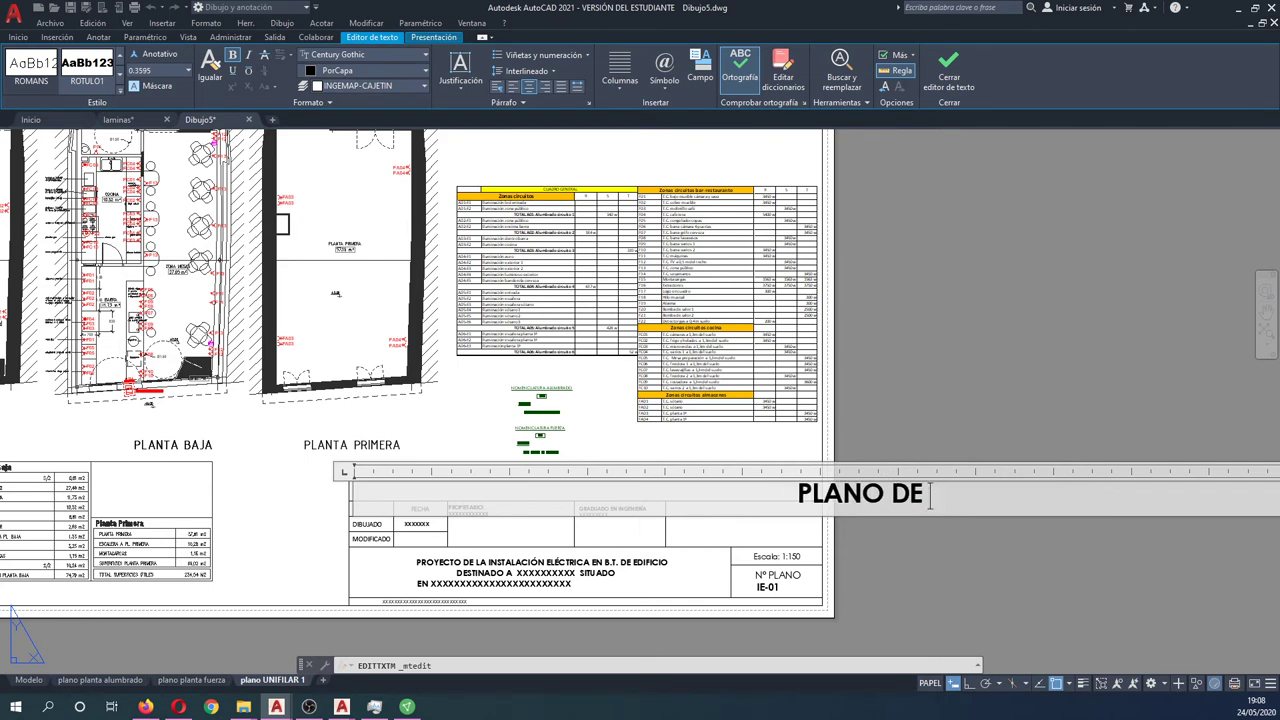
{"action": "type", "text": "esquema unifi"}
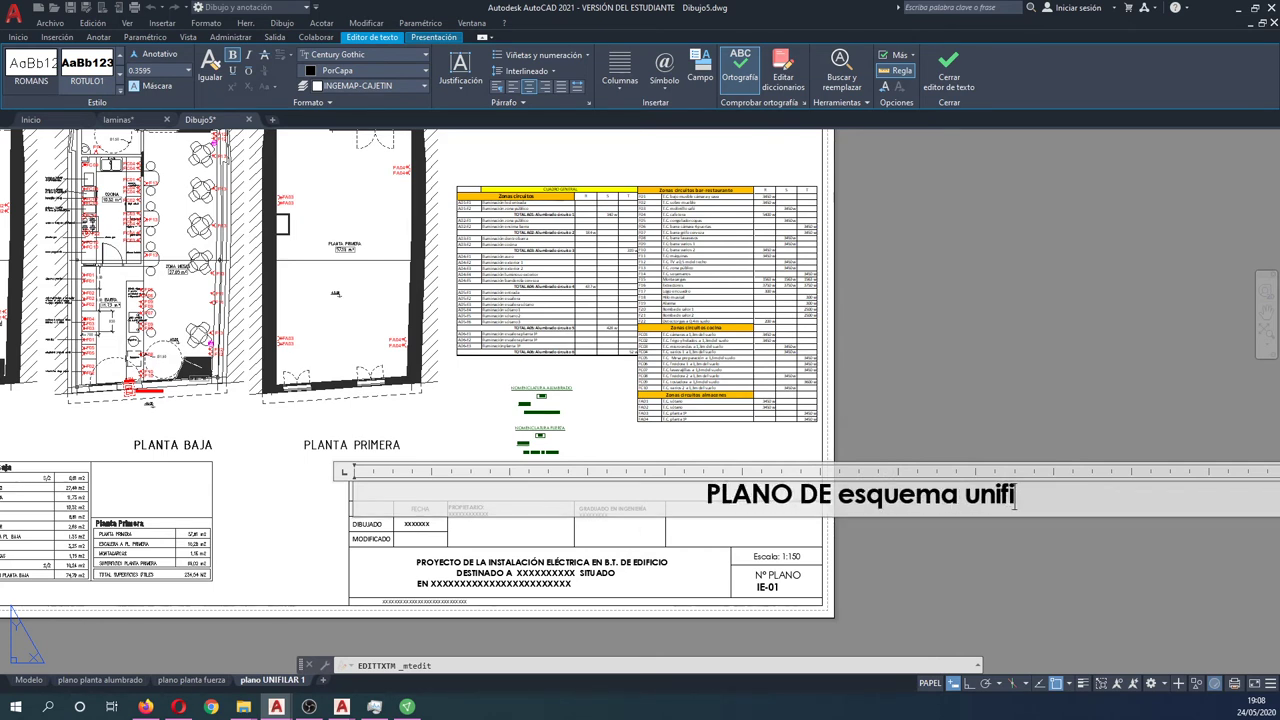
{"action": "type", "text": "lar 1"}
{"action": "key", "text": "BackSpace"}
{"action": "key", "text": "BackSpace"}
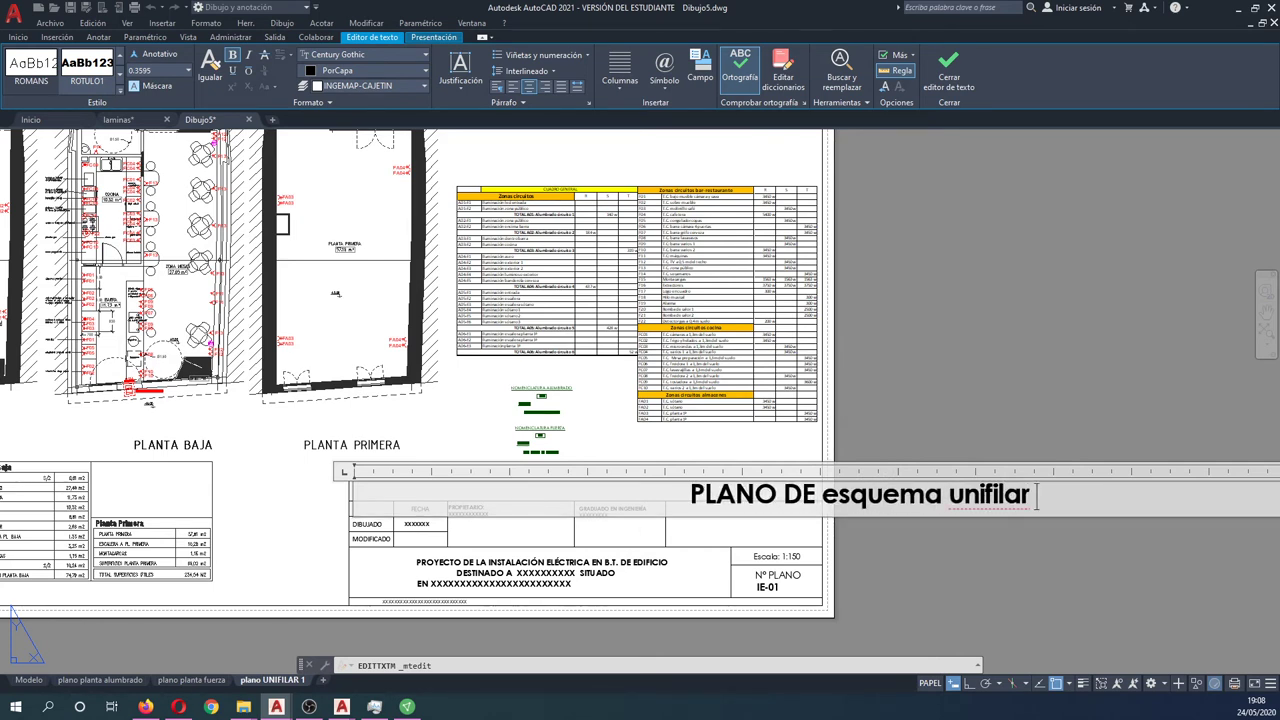
{"action": "key", "text": "BackSpace"}
{"action": "key", "text": "BackSpace"}
{"action": "key", "text": "BackSpace"}
{"action": "key", "text": "BackSpace"}
{"action": "key", "text": "BackSpace"}
{"action": "key", "text": "BackSpace"}
{"action": "type", "text": "E E"}
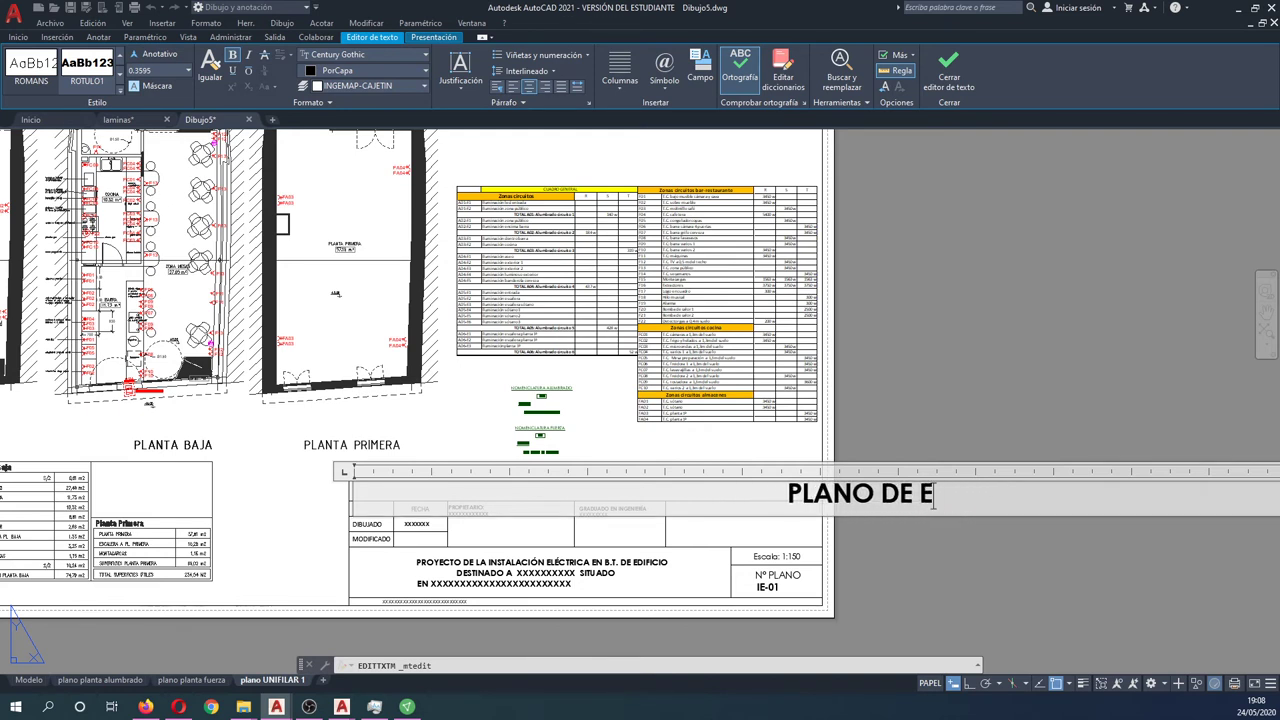
{"action": "type", "text": "SQUEMA"}
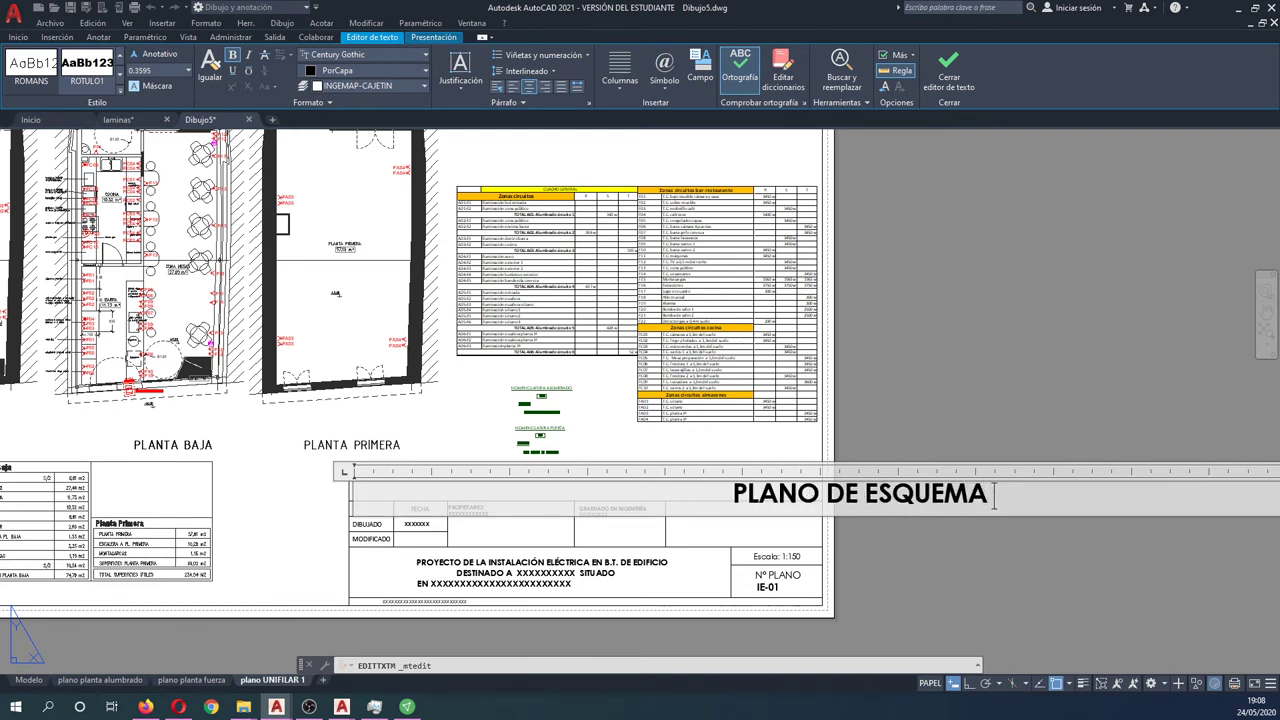
{"action": "type", "text": " UNIFILAR 1"}
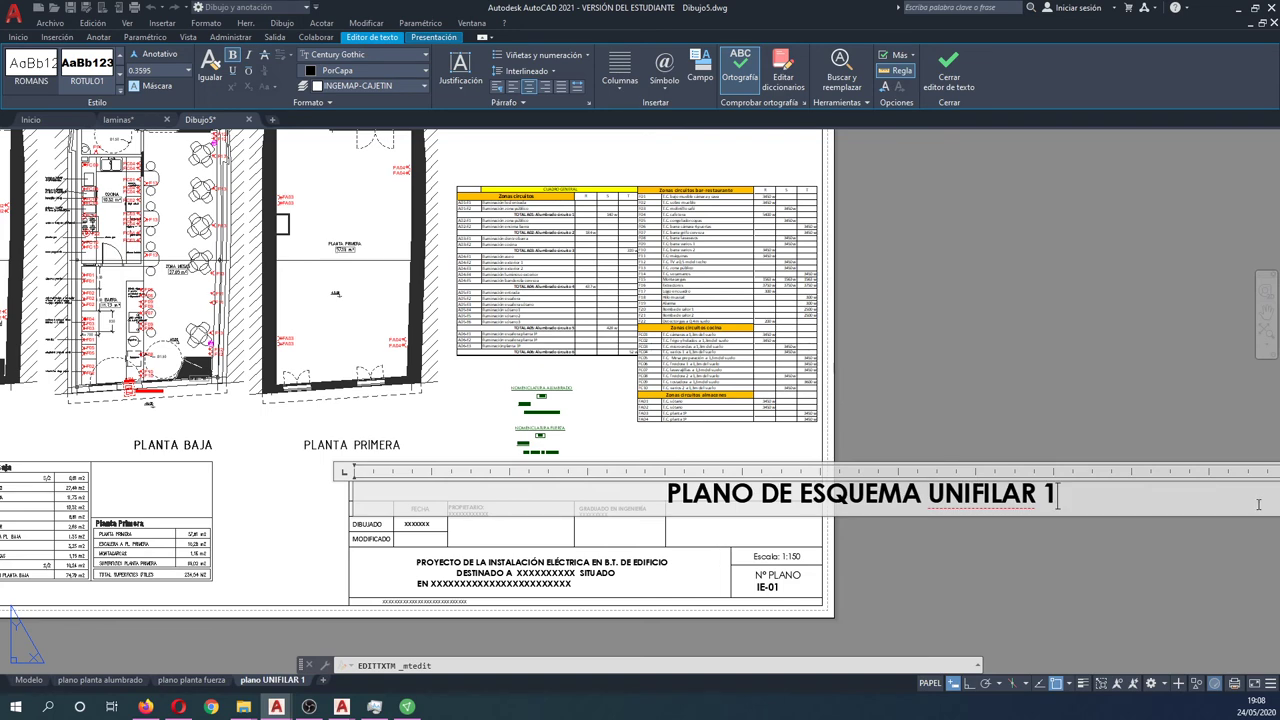
{"action": "left_click", "coordinate": [1130, 400]}
{"action": "left_click", "coordinate": [778, 575]}
Change the sheet number to IE-03 and the scale note to 'Escala: S/E'
{"action": "scroll", "coordinate": [780, 575], "scroll_direction": "up", "scroll_amount": 2}
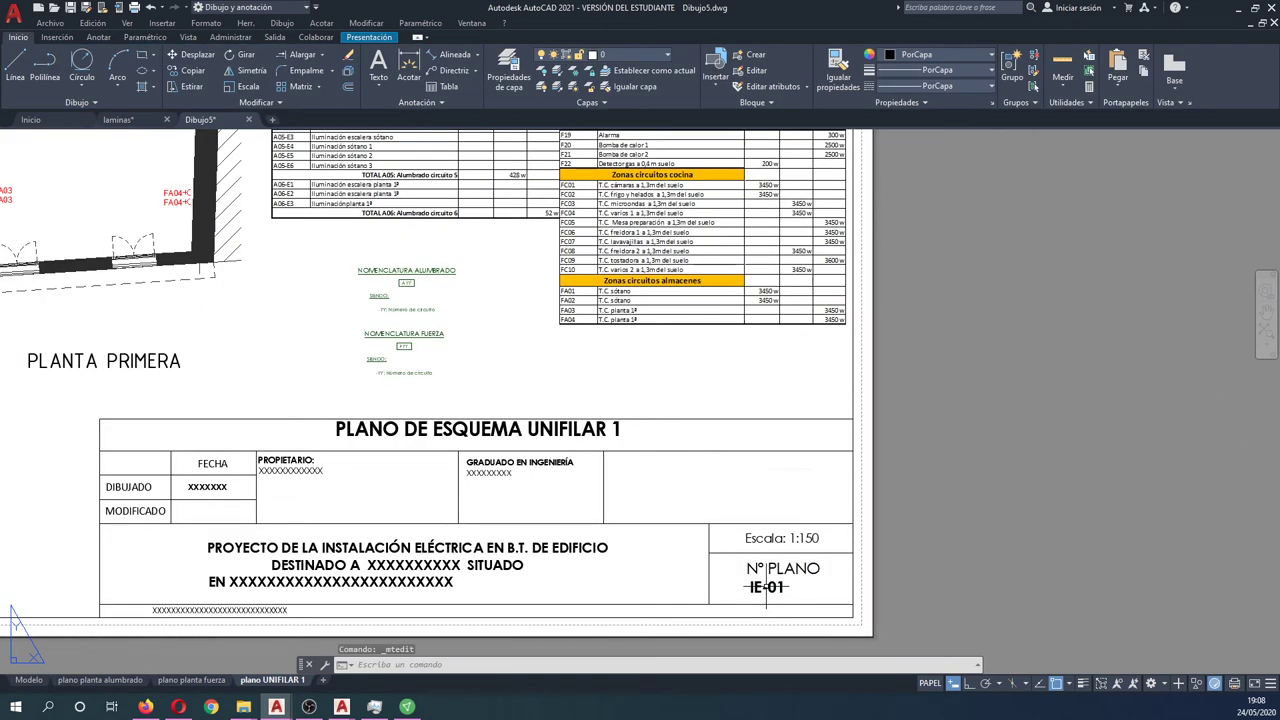
{"action": "double_click", "coordinate": [765, 587]}
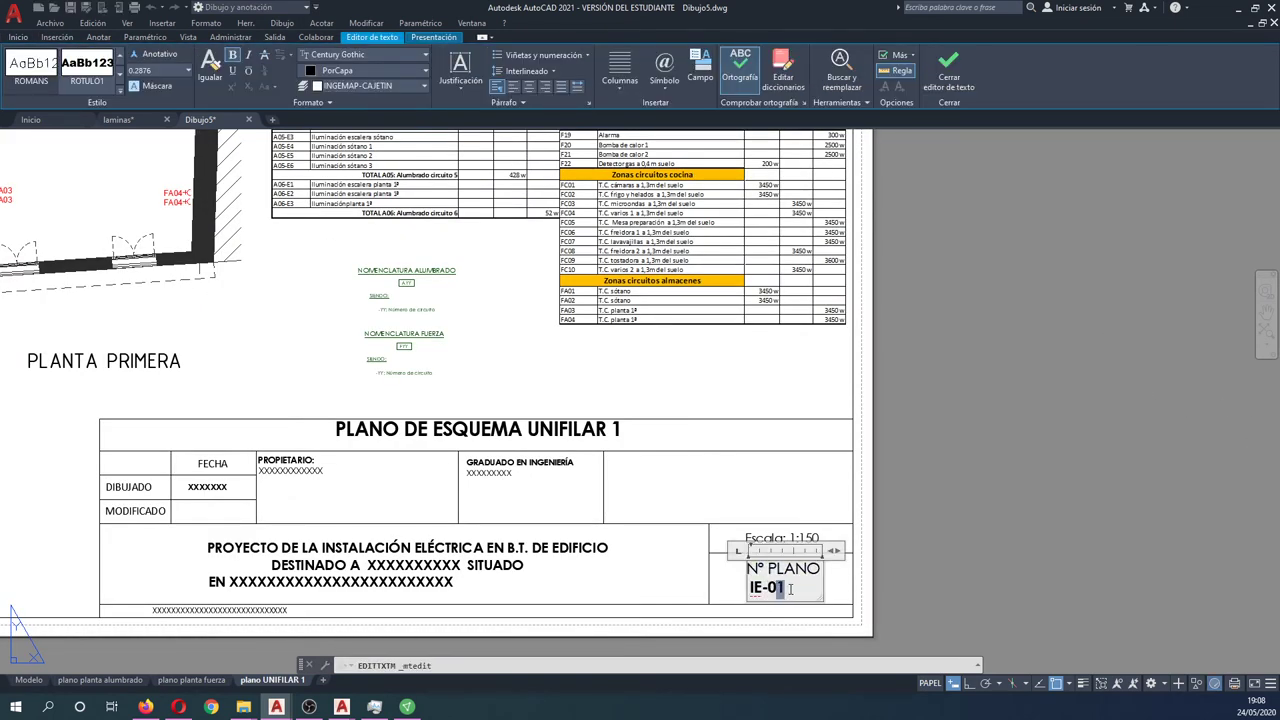
{"action": "type", "text": "3"}
{"action": "left_click", "coordinate": [790, 538]}
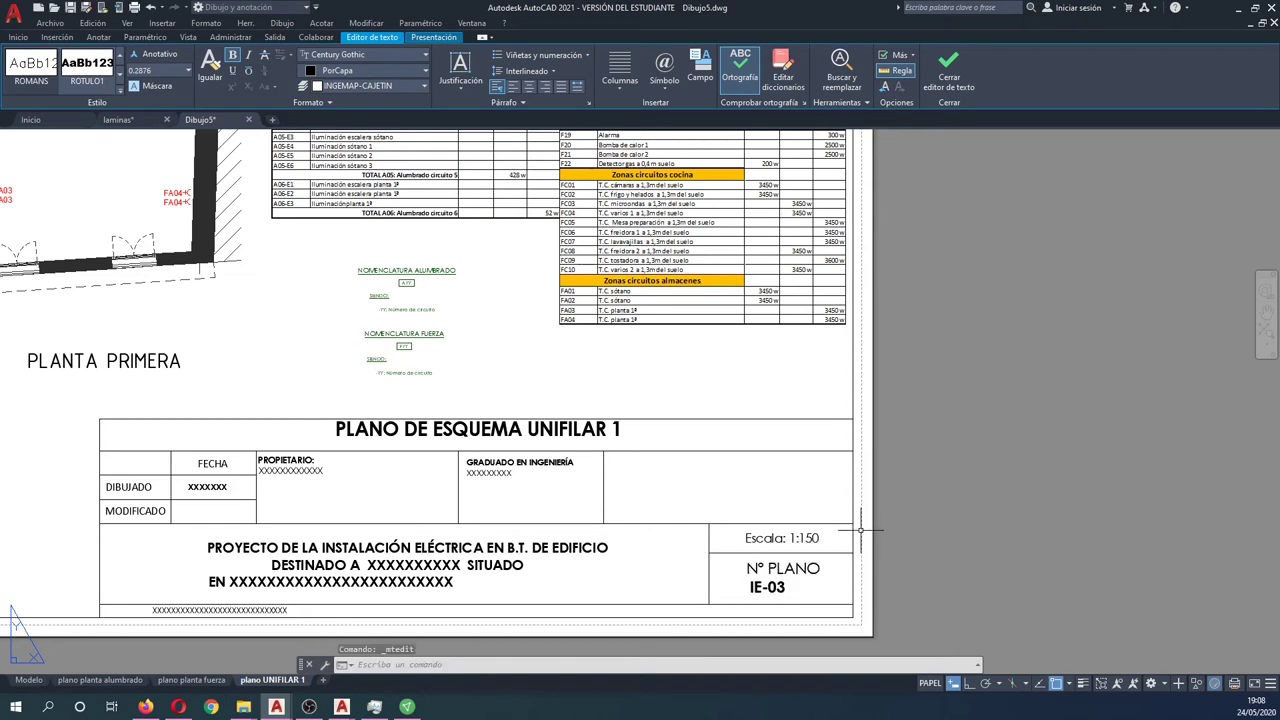
{"action": "double_click", "coordinate": [792, 538]}
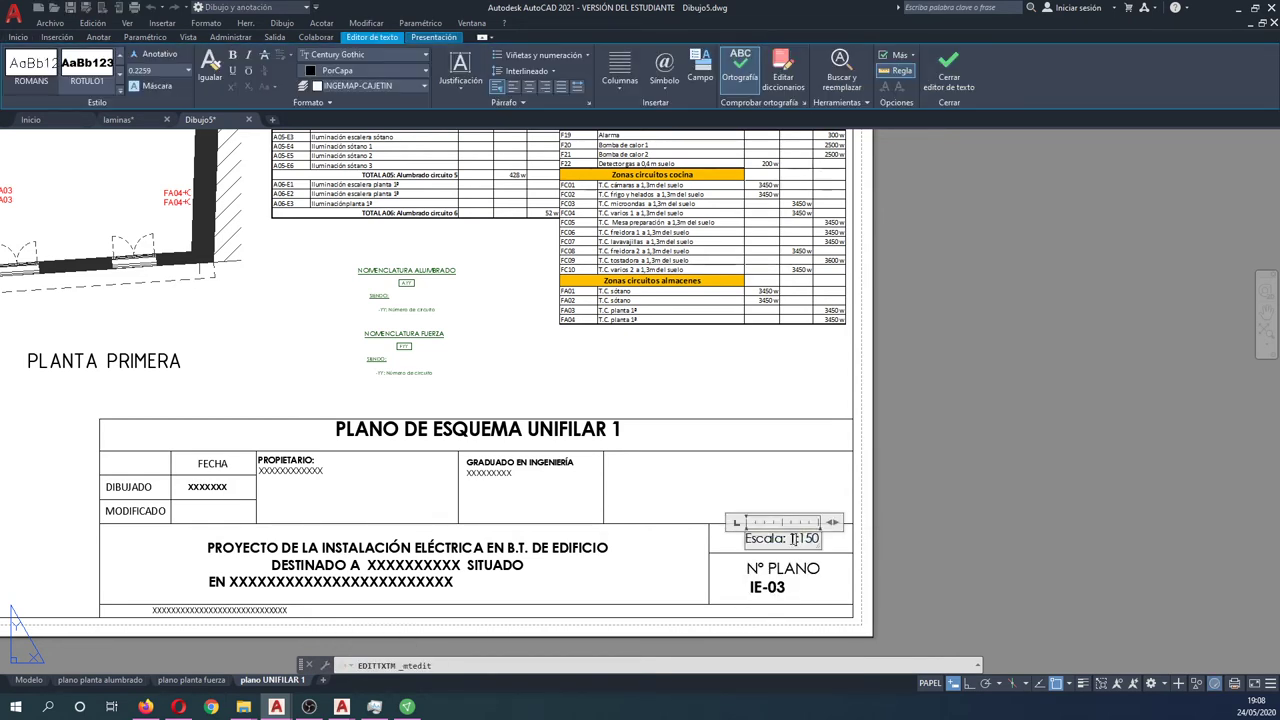
{"action": "left_click_drag", "start_coordinate": [791, 538], "coordinate": [862, 545]}
{"action": "type", "text": "S/E"}
{"action": "left_click", "coordinate": [905, 538]}
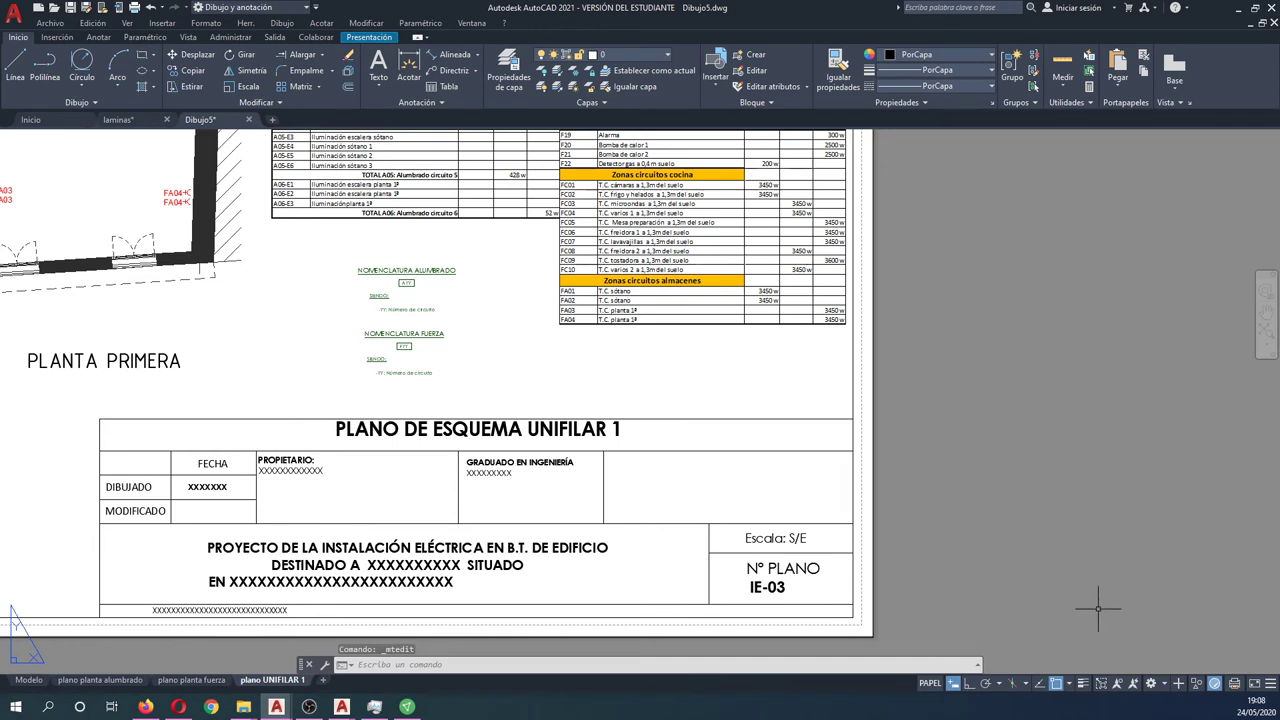
Unlock the viewport and zoom to extents so all plans and tables fit
{"action": "double_click", "coordinate": [675, 392]}
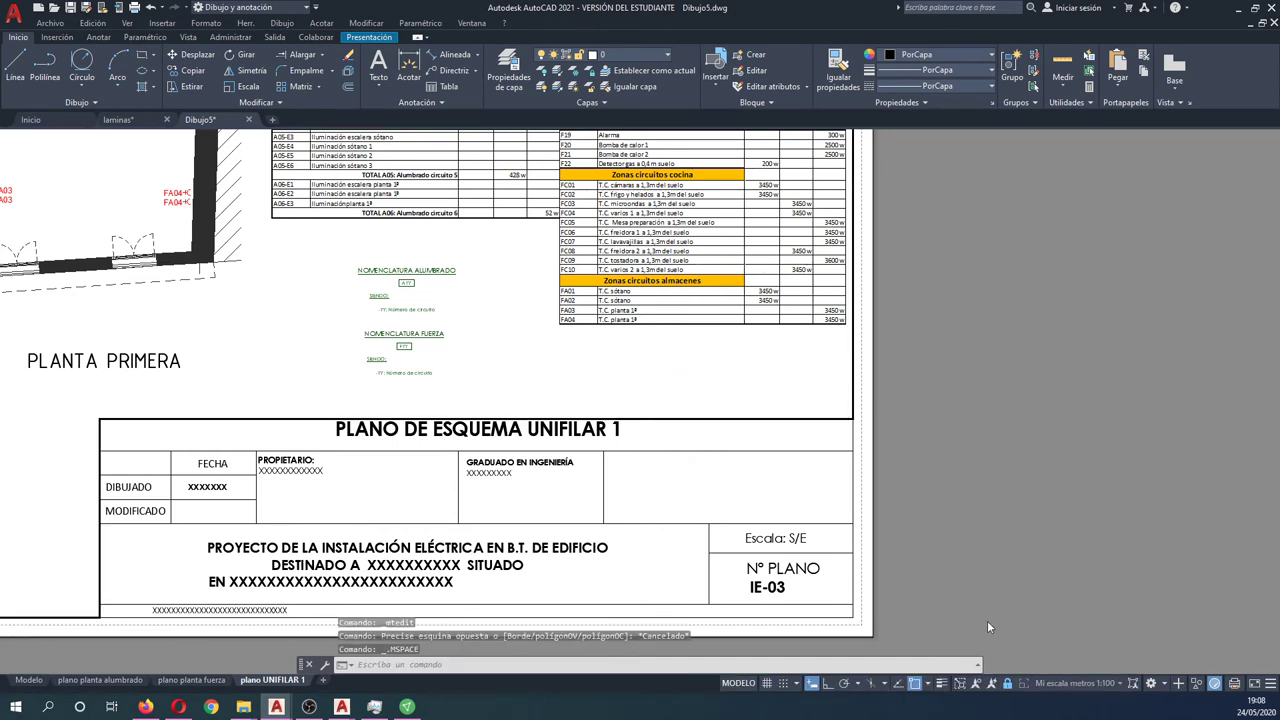
{"action": "left_click", "coordinate": [1008, 684]}
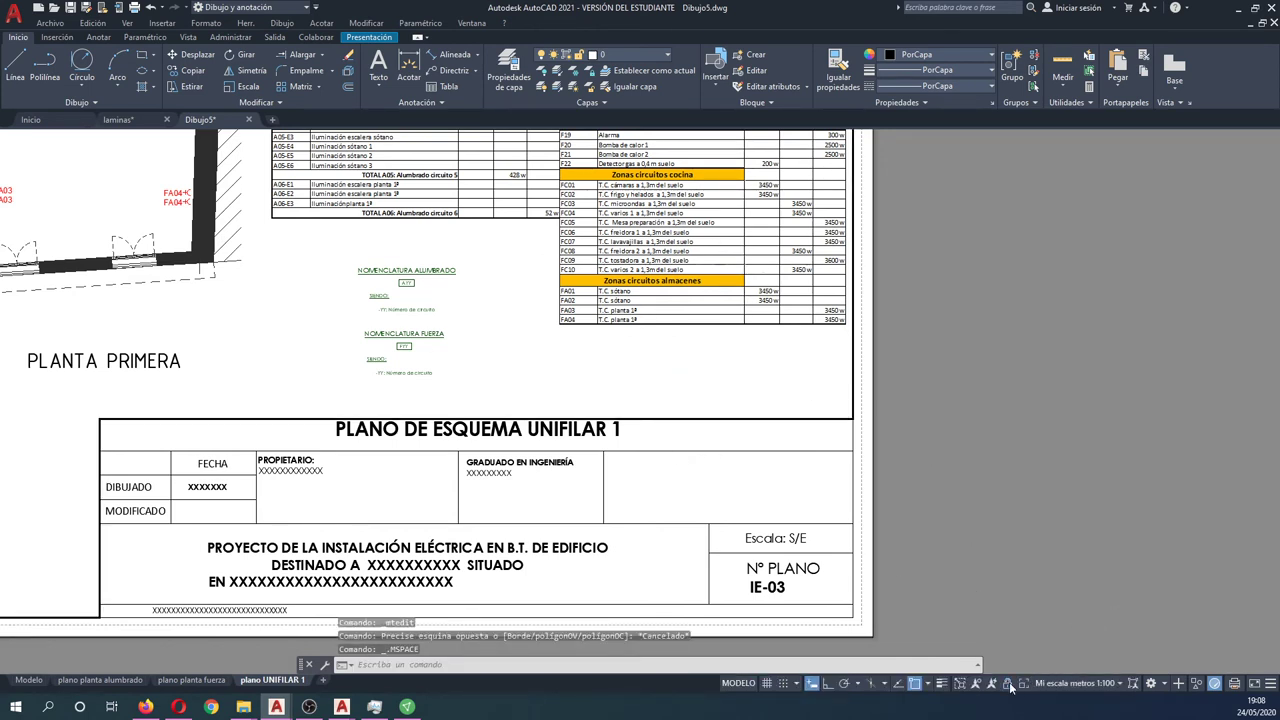
{"action": "middle_click", "coordinate": [1100, 470]}
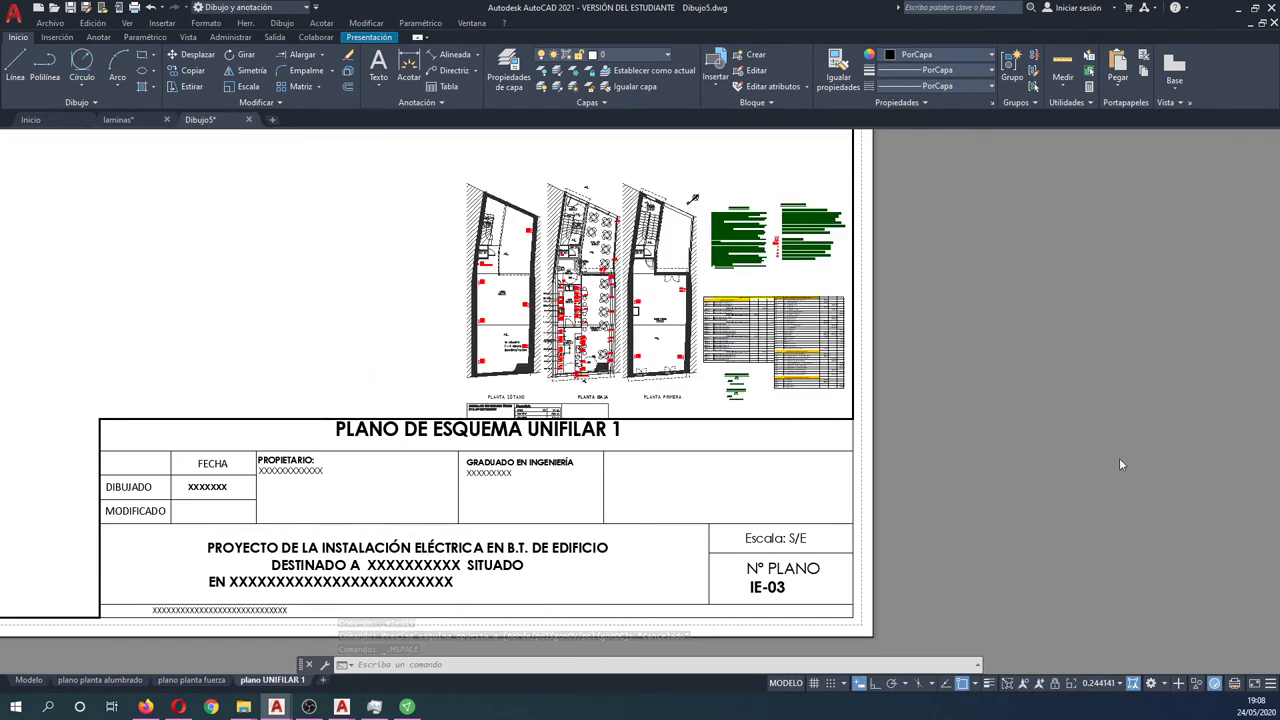
{"action": "double_click", "coordinate": [1094, 454]}
{"action": "scroll", "coordinate": [1097, 455], "scroll_direction": "down", "scroll_amount": 6}
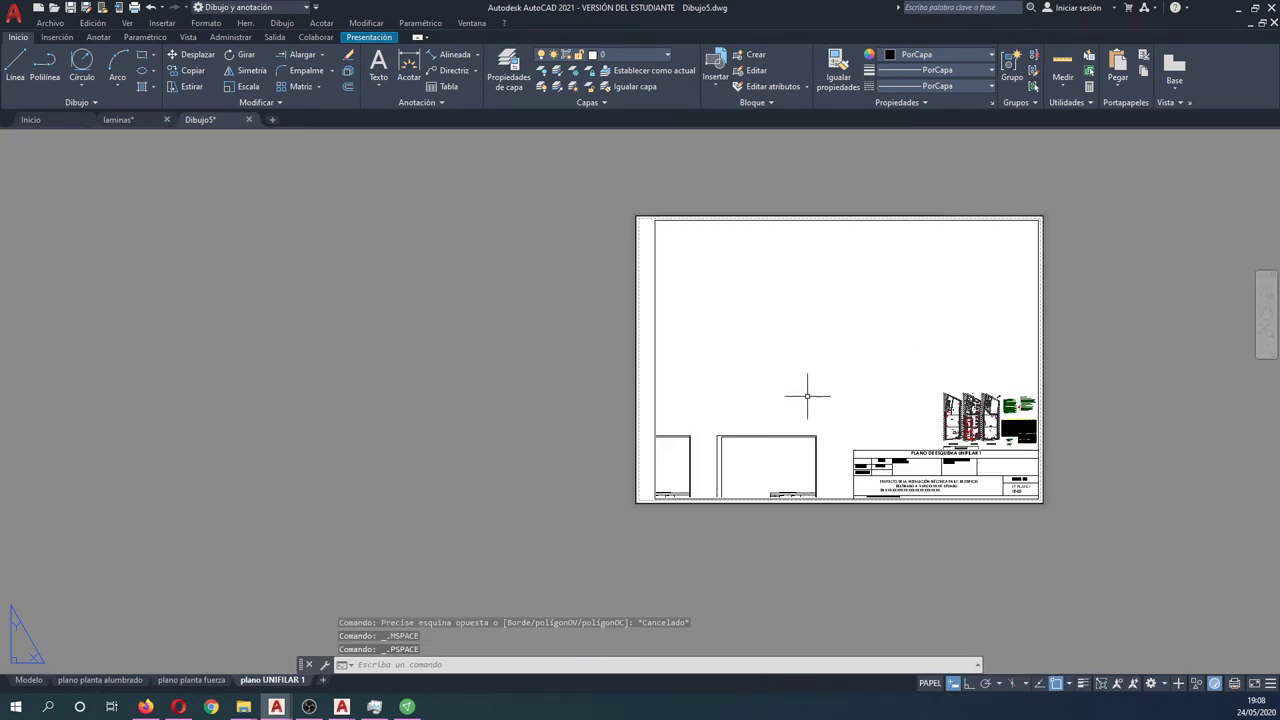
Pan and wheel-zoom the single-line diagram toward the middle of the UNIFILAR 1 viewport
{"action": "double_click", "coordinate": [807, 396]}
{"action": "scroll", "coordinate": [812, 405], "scroll_direction": "down", "scroll_amount": 2}
{"action": "scroll", "coordinate": [810, 425], "scroll_direction": "down", "scroll_amount": 3}
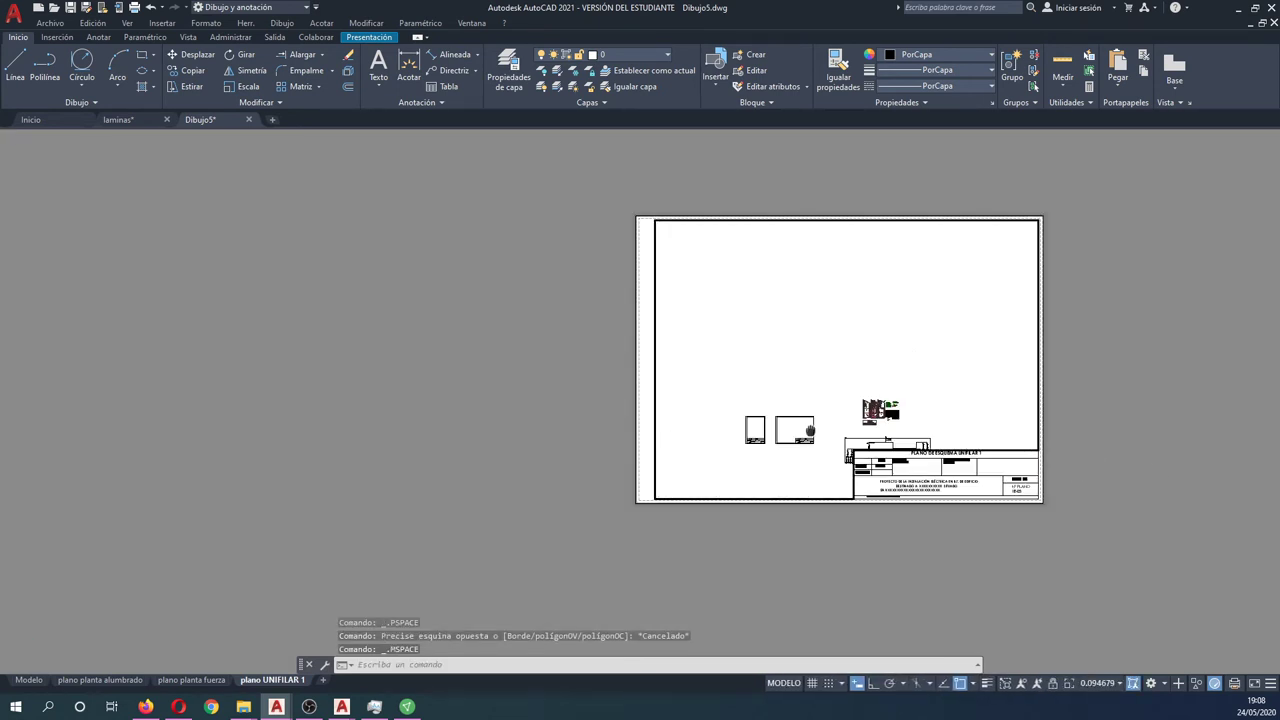
{"action": "middle_click_drag", "start_coordinate": [810, 430], "coordinate": [772, 310]}
{"action": "scroll", "coordinate": [775, 330], "scroll_direction": "up", "scroll_amount": 6}
{"action": "scroll", "coordinate": [779, 355], "scroll_direction": "up", "scroll_amount": 2}
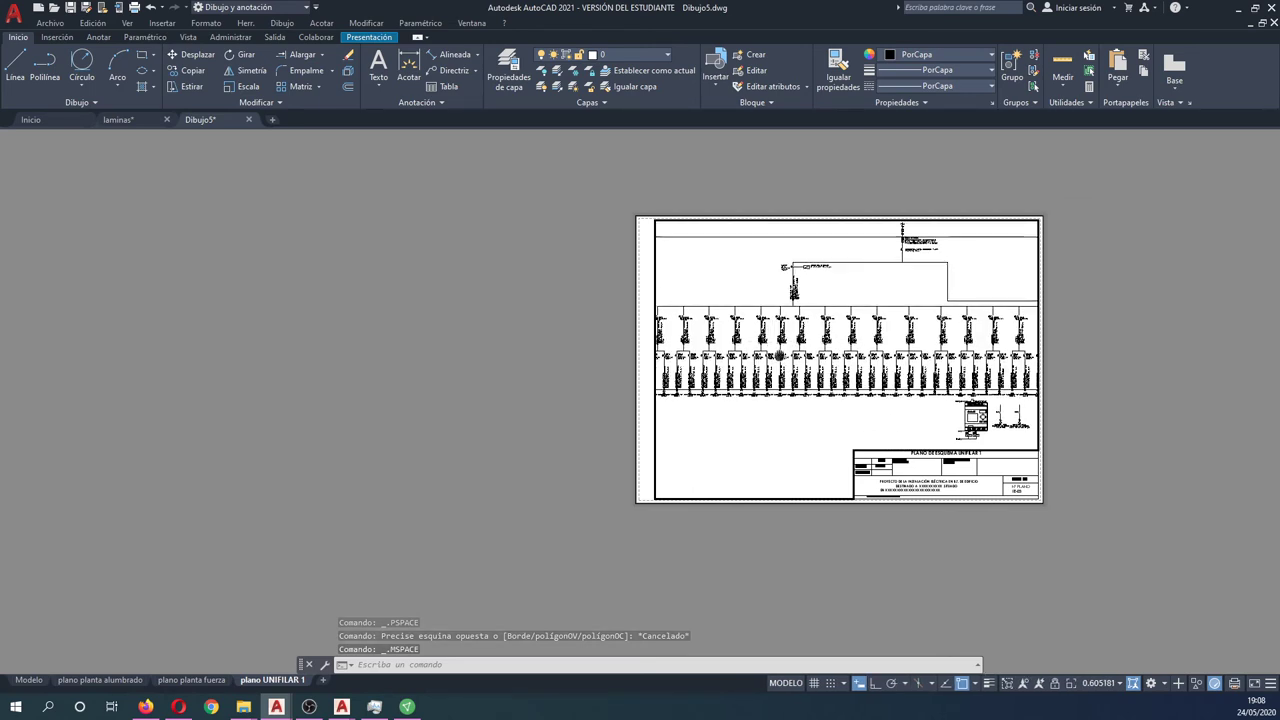
{"action": "scroll", "coordinate": [779, 355], "scroll_direction": "up", "scroll_amount": 1}
{"action": "scroll", "coordinate": [819, 368], "scroll_direction": "up", "scroll_amount": 1}
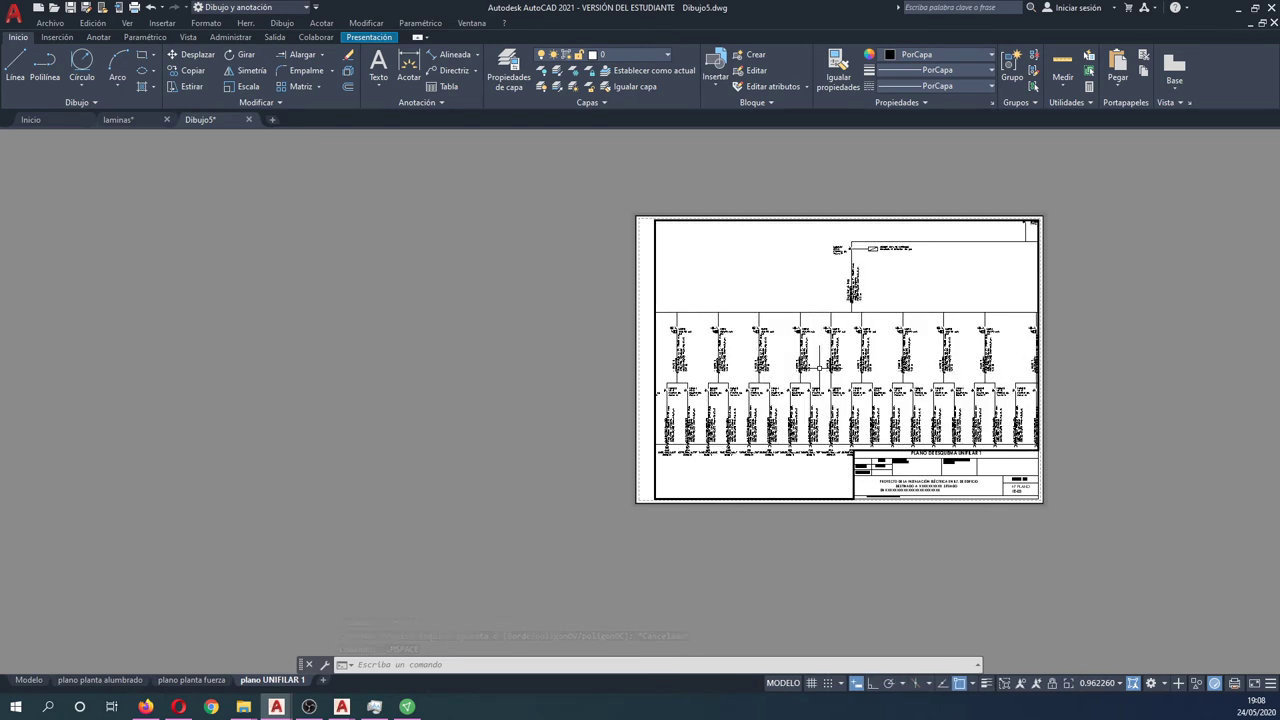
{"action": "scroll", "coordinate": [820, 368], "scroll_direction": "down", "scroll_amount": 1}
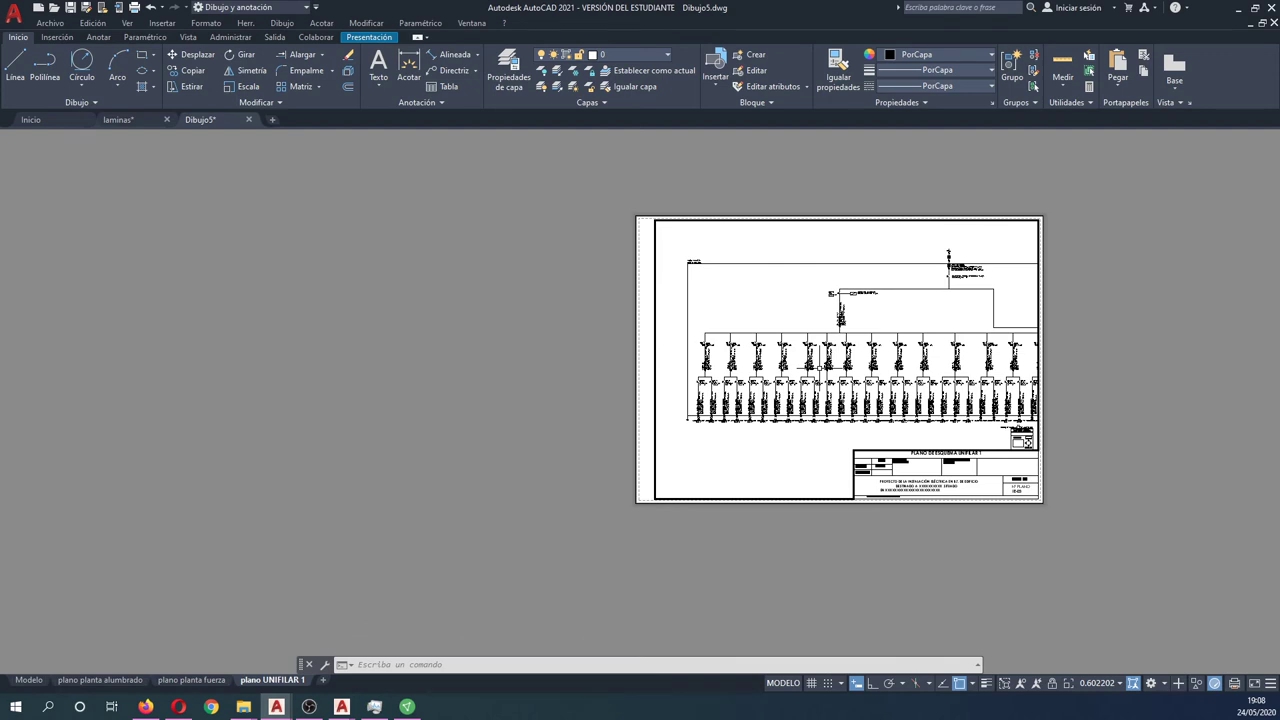
{"action": "mouse_move", "coordinate": [821, 367]}
{"action": "middle_mouse_down"}
{"action": "mouse_move", "coordinate": [781, 373]}
{"action": "mouse_move", "coordinate": [870, 349]}
{"action": "middle_mouse_up"}
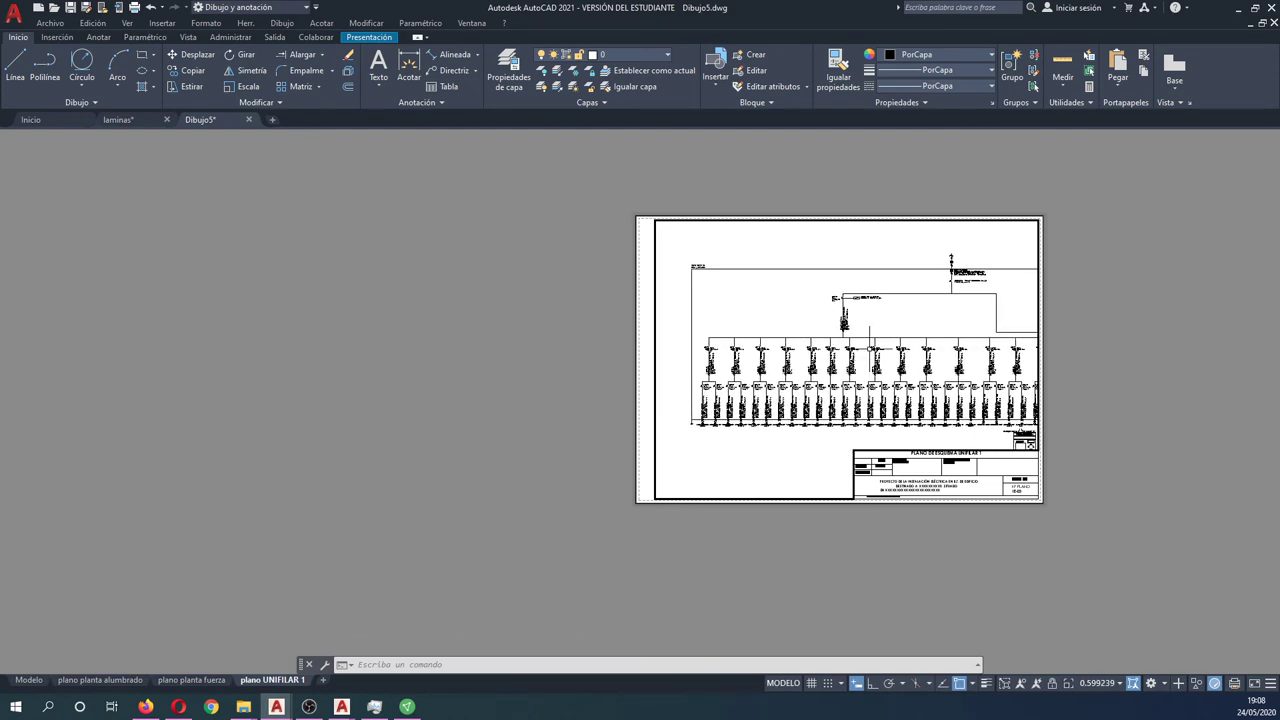
{"action": "double_click", "coordinate": [887, 196]}
{"action": "middle_click_drag", "start_coordinate": [887, 192], "coordinate": [663, 214]}
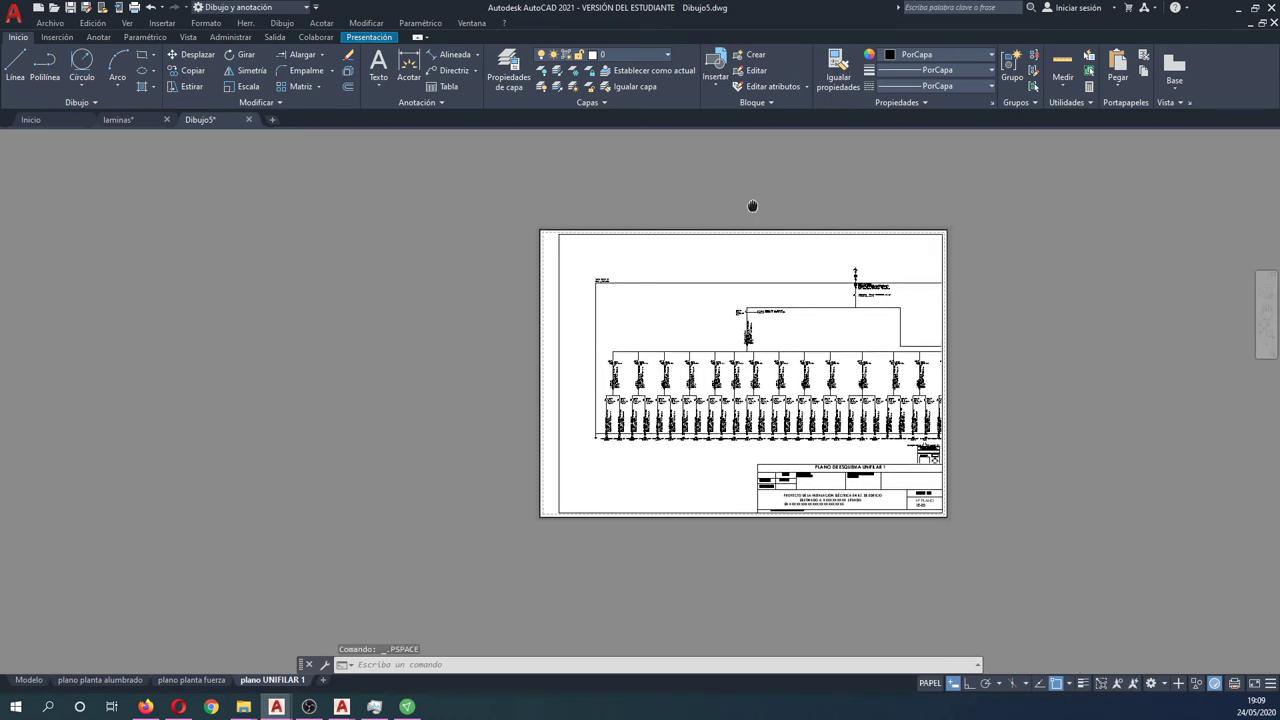
{"action": "scroll", "coordinate": [663, 214], "scroll_direction": "up", "scroll_amount": 2}
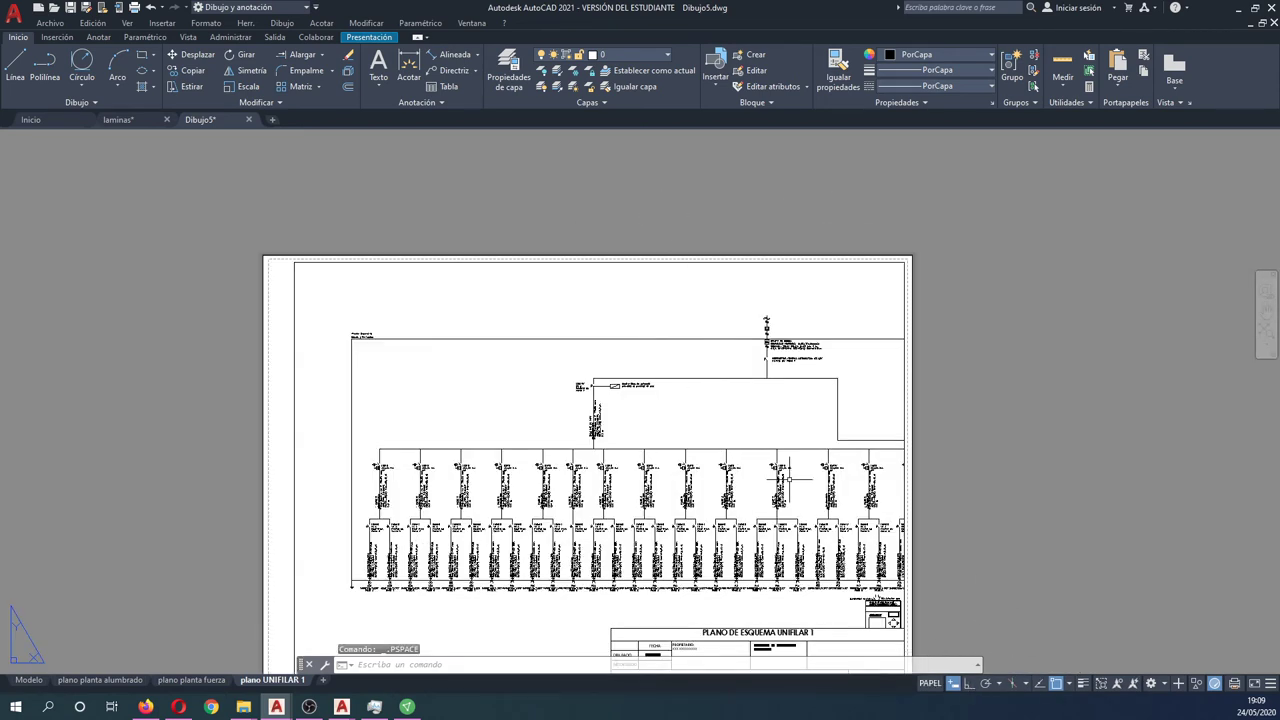
{"action": "double_click", "coordinate": [692, 432]}
{"action": "scroll", "coordinate": [698, 482], "scroll_direction": "down", "scroll_amount": 1}
{"action": "scroll", "coordinate": [704, 487], "scroll_direction": "up", "scroll_amount": 1}
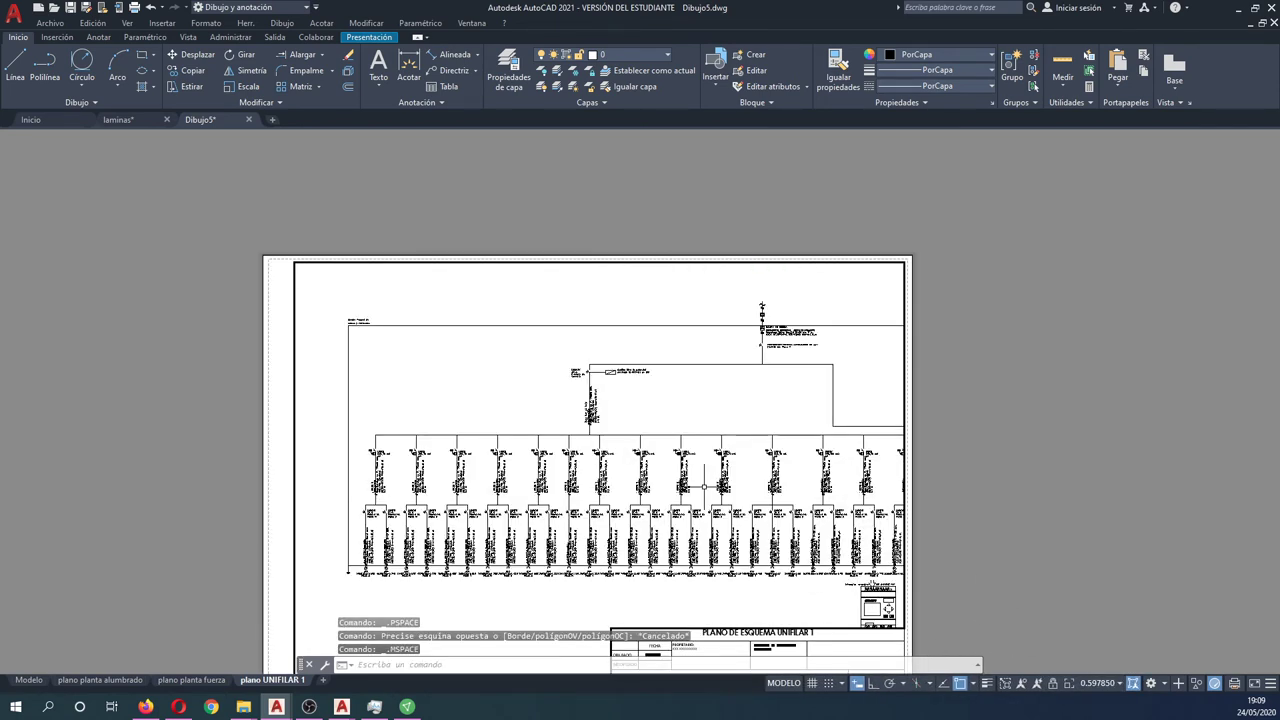
{"action": "middle_click_drag", "start_coordinate": [704, 487], "coordinate": [696, 469]}
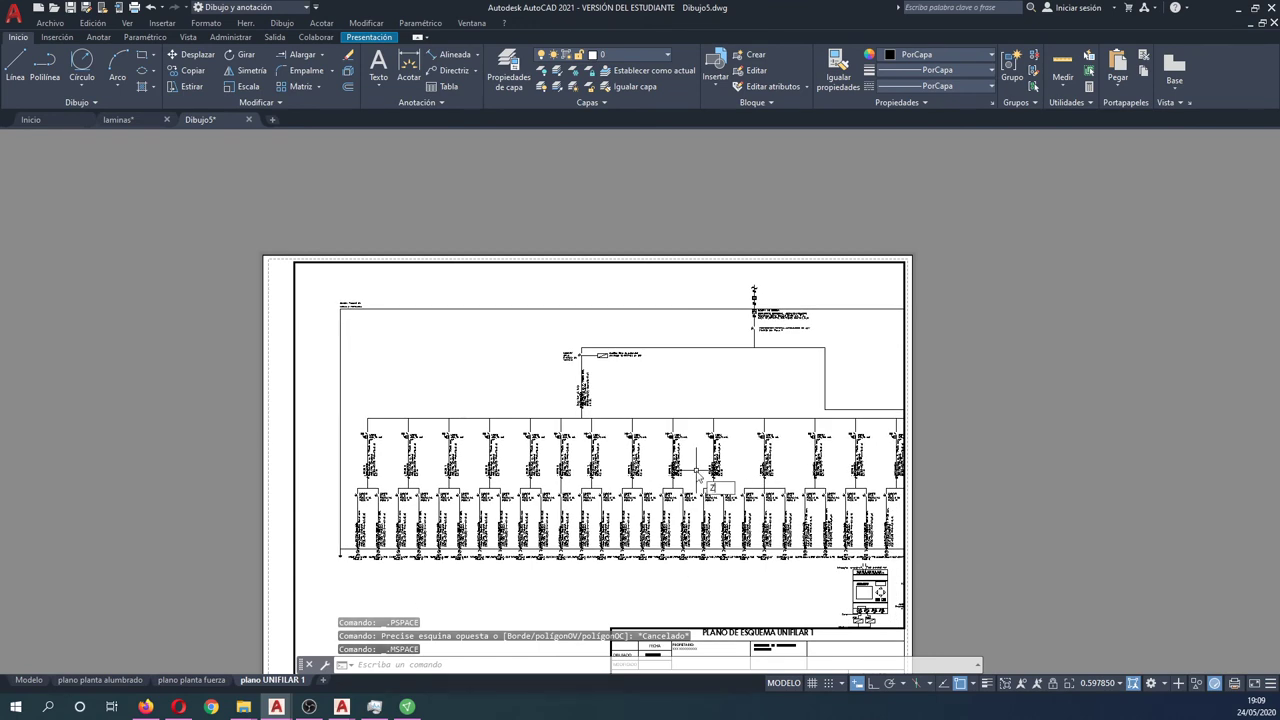
Rescale the viewport with ZOOM factors 0.75, then 12, and finally 10 to enlarge the diagram
{"action": "type", "text": "z"}
{"action": "key", "text": "Return"}
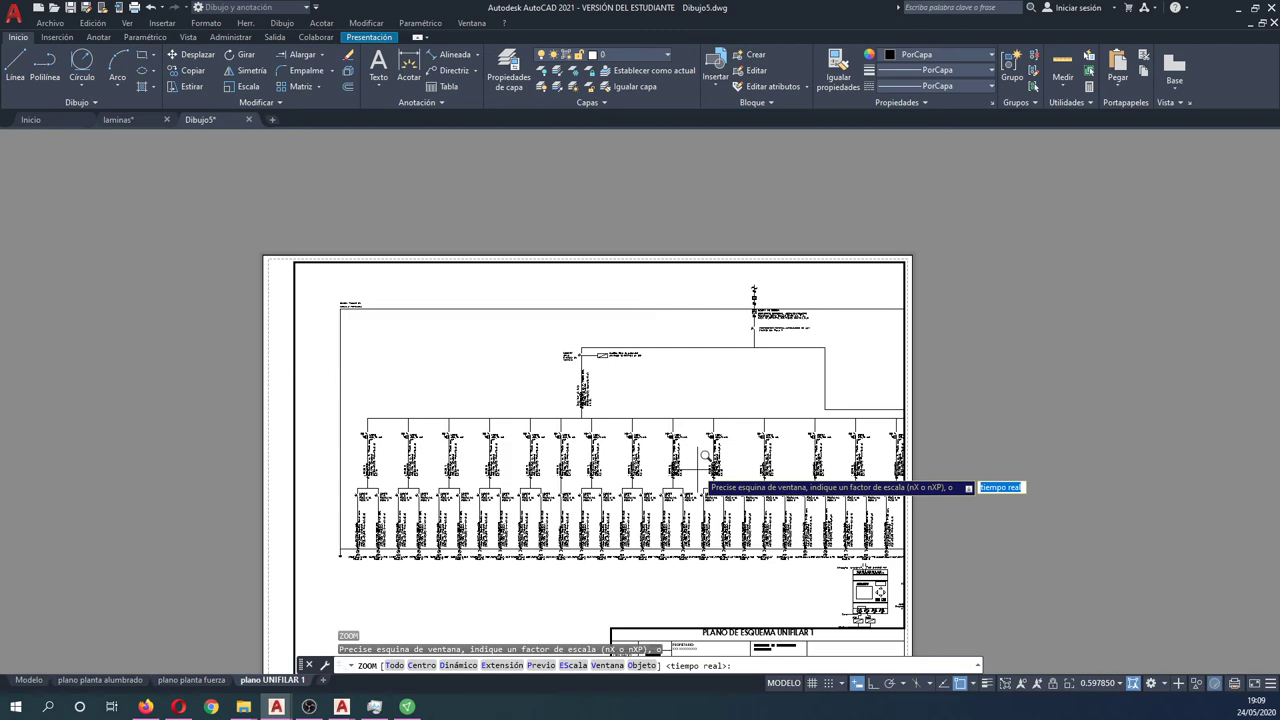
{"action": "type", "text": "0.75"}
{"action": "key", "text": "Return"}
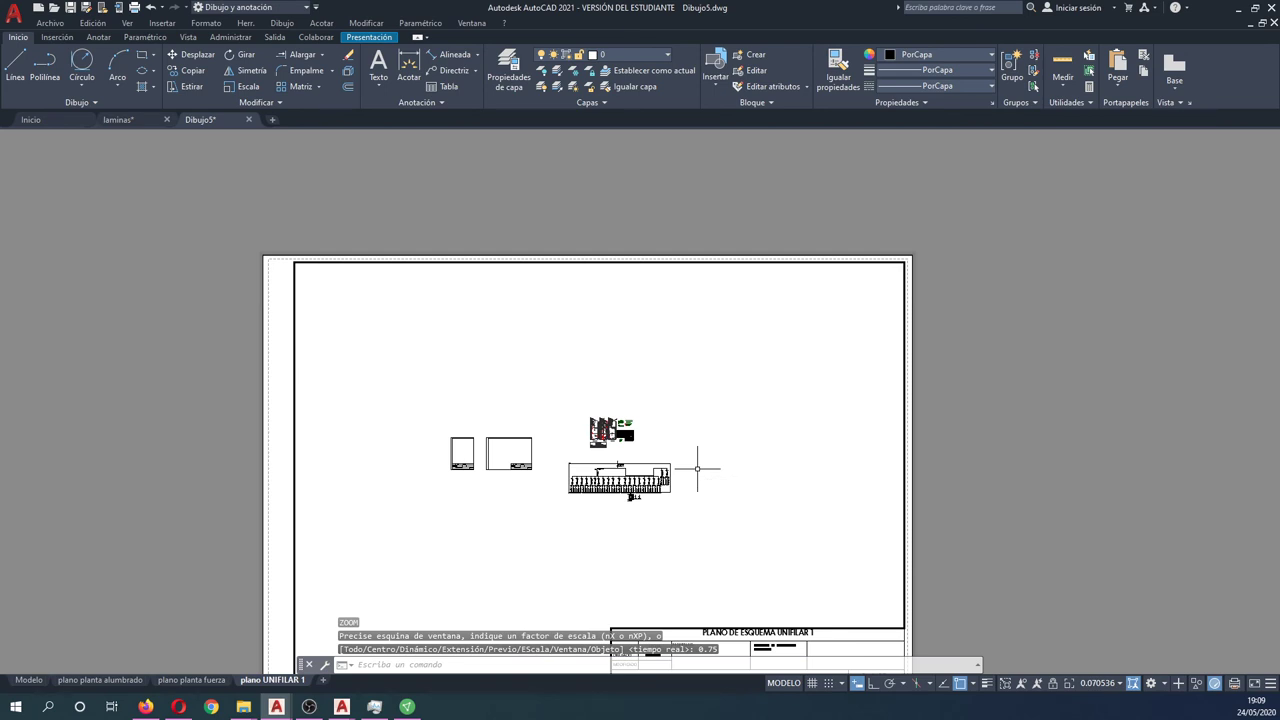
{"action": "key", "text": "Return"}
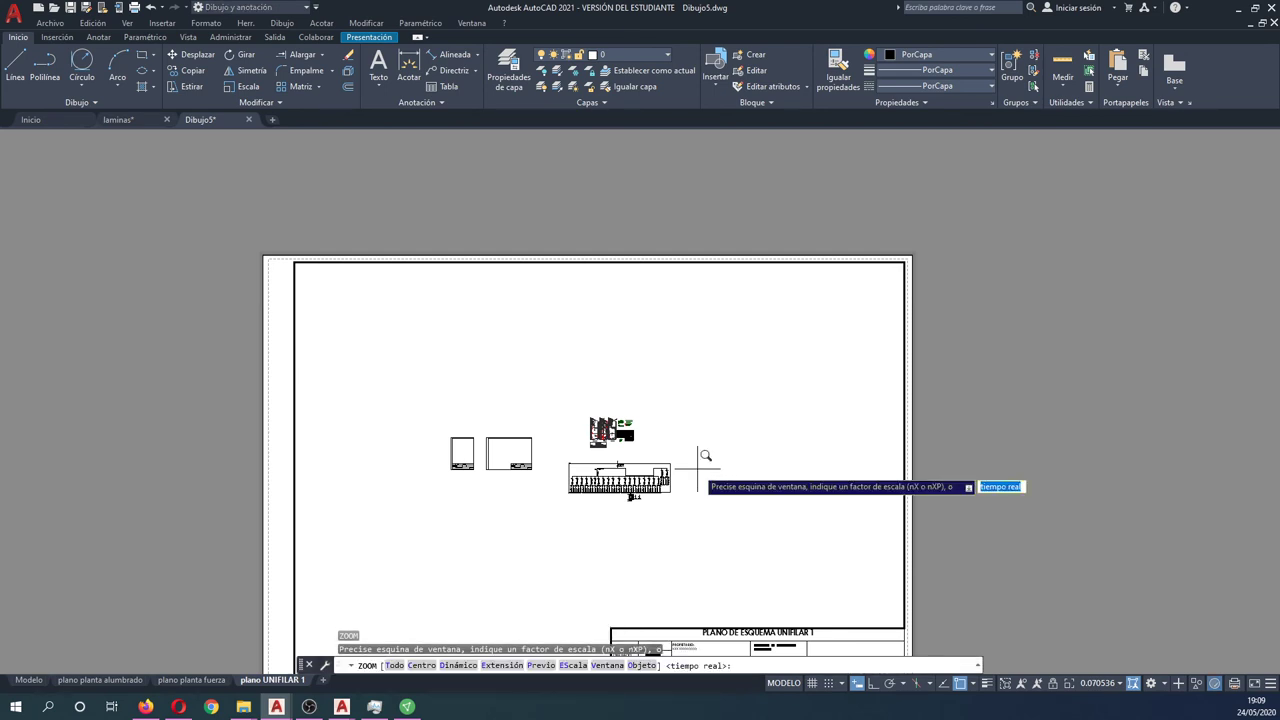
{"action": "type", "text": "1"}
{"action": "type", "text": "2"}
{"action": "key", "text": "Return"}
{"action": "type", "text": "ES"}
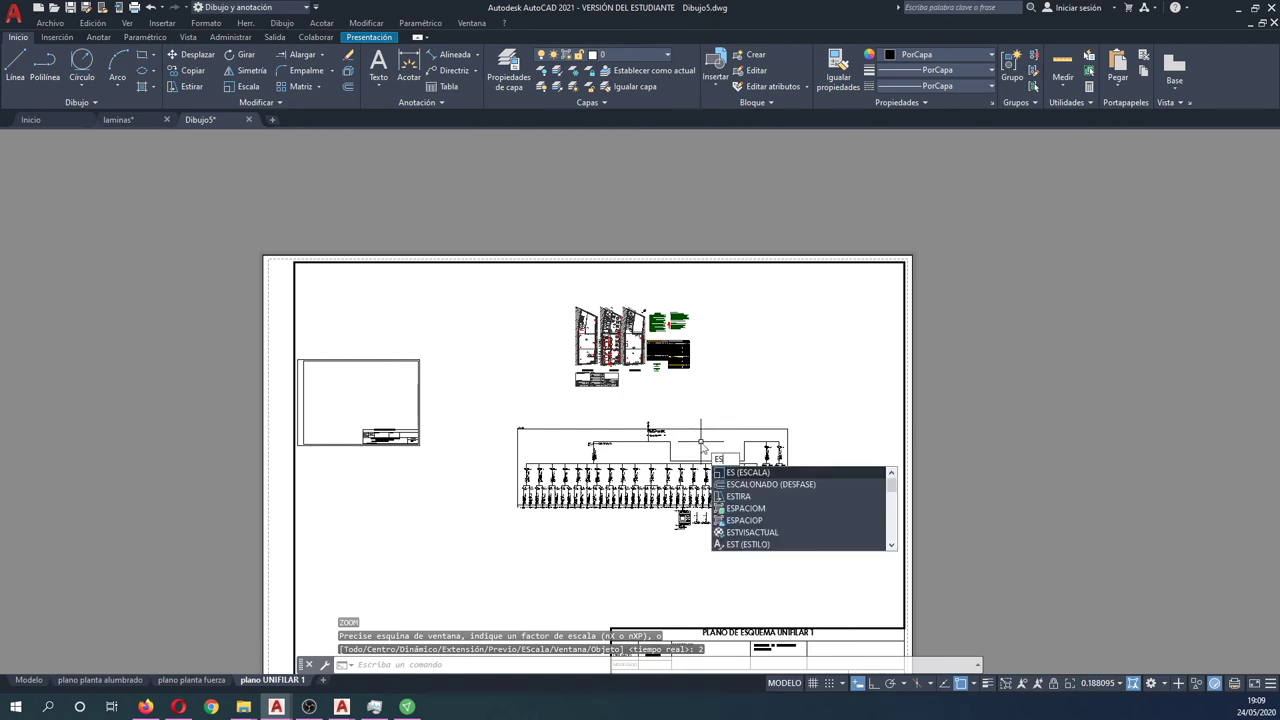
{"action": "key", "text": "Escape"}
{"action": "key", "text": "Escape"}
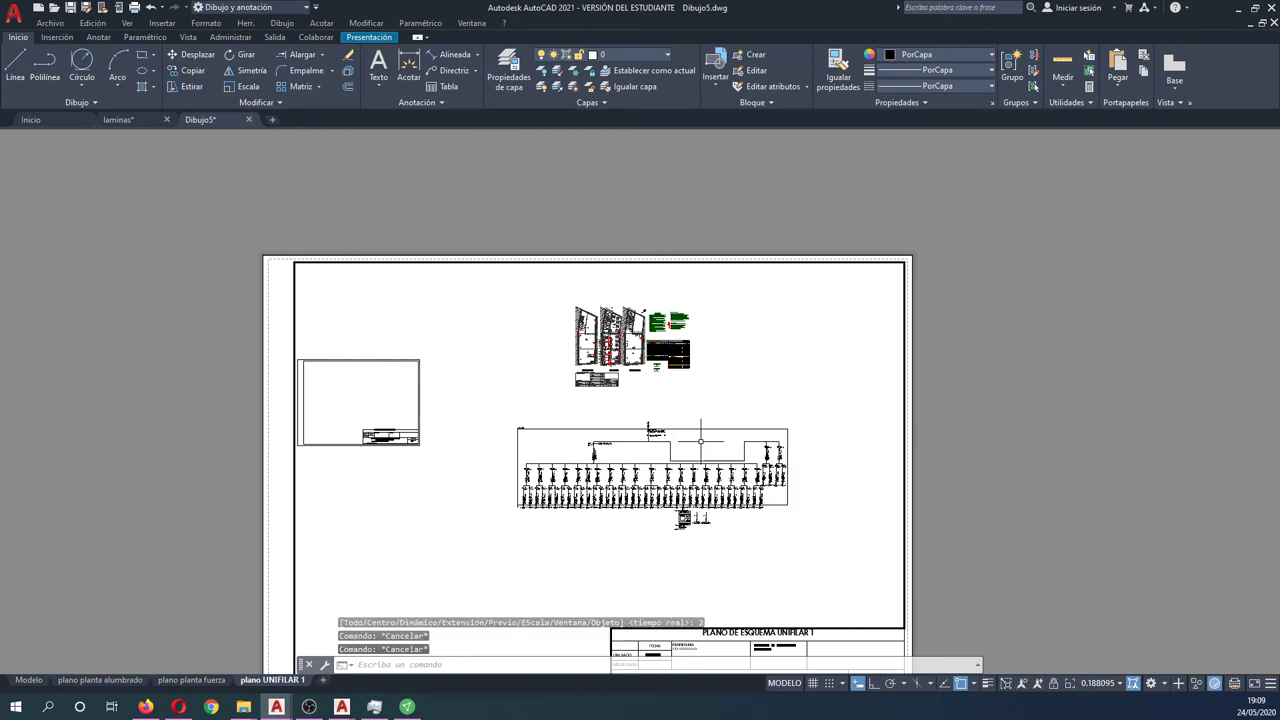
{"action": "type", "text": "vmult"}
{"action": "key", "text": "Return"}
{"action": "key", "text": "Escape"}
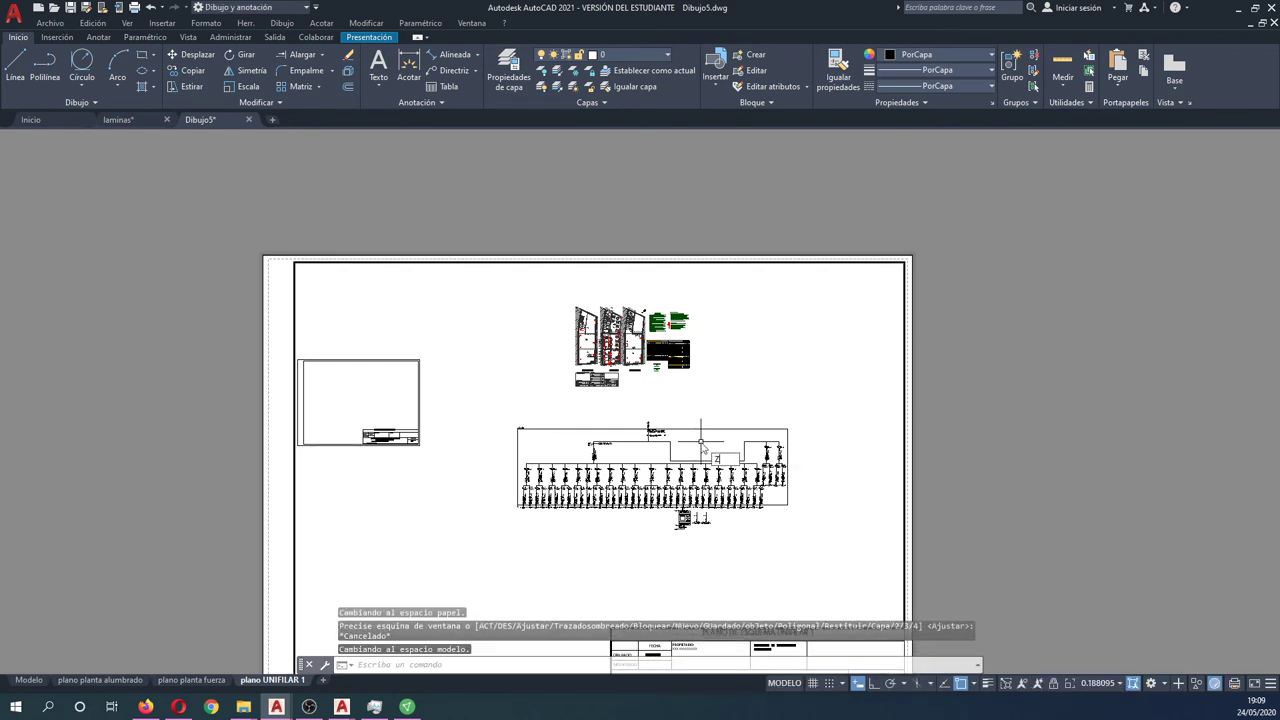
{"action": "key", "text": "Return"}
{"action": "type", "text": "1"}
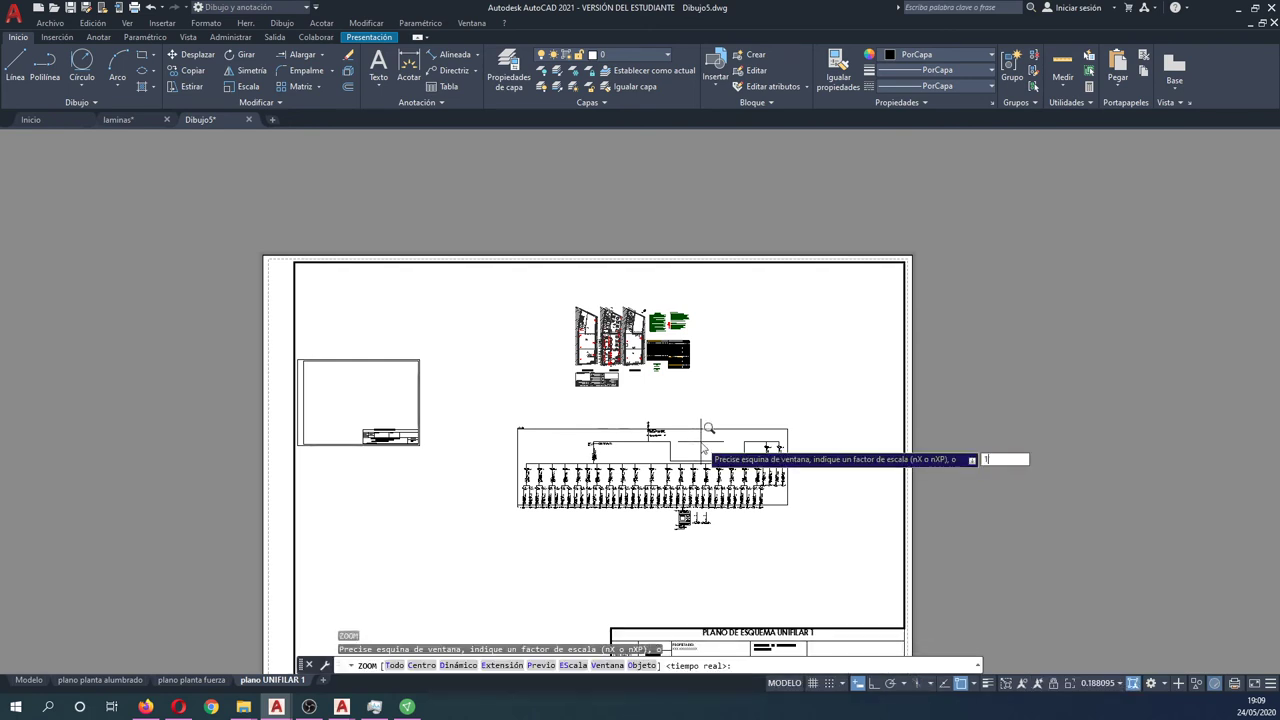
{"action": "type", "text": "0"}
{"action": "key", "text": "Return"}
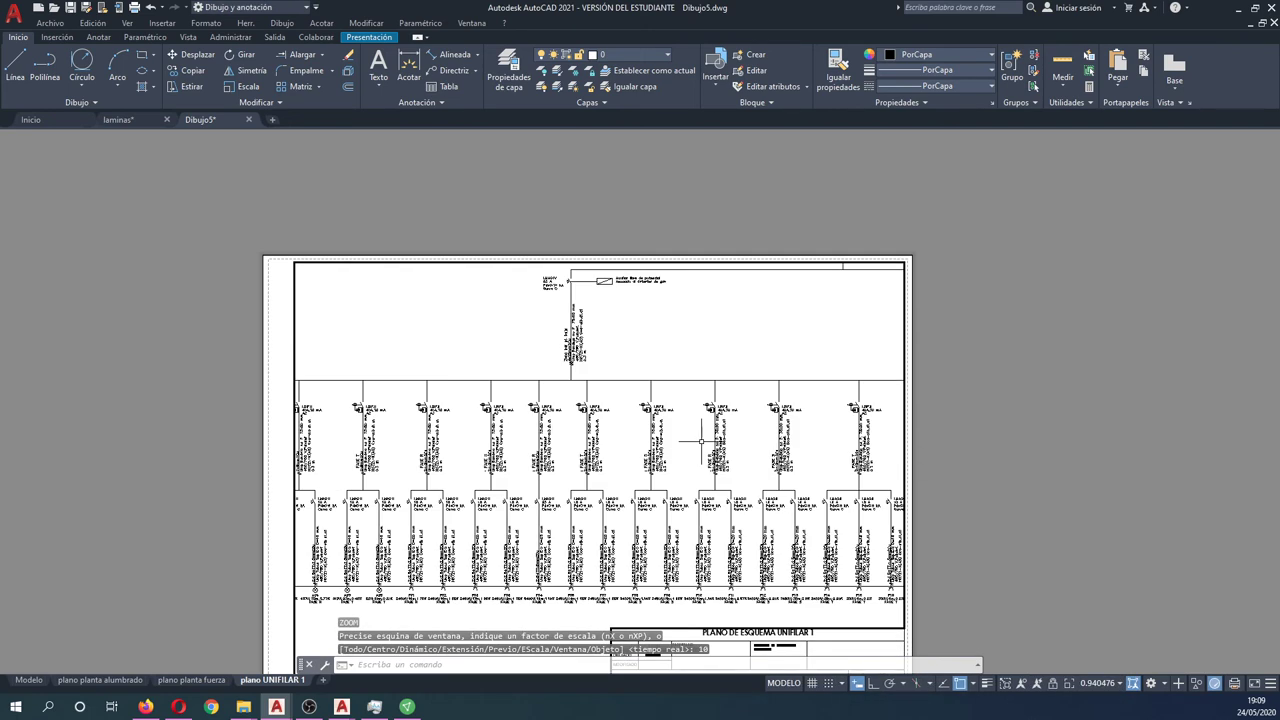
Pan the diagram right to centre its circuits and rezoom the viewport by factor 9
{"action": "middle_click_drag", "start_coordinate": [702, 444], "coordinate": [711, 474]}
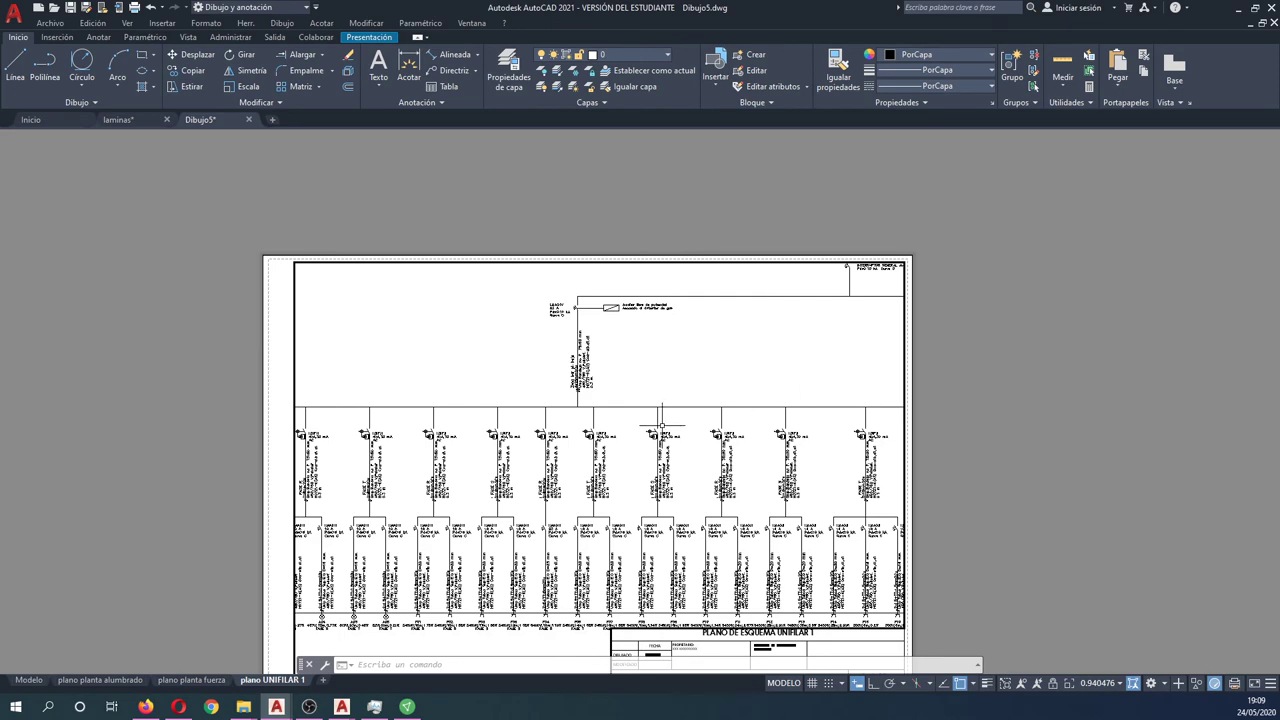
{"action": "mouse_move", "coordinate": [711, 474]}
{"action": "middle_mouse_down"}
{"action": "mouse_move", "coordinate": [742, 429]}
{"action": "mouse_move", "coordinate": [762, 425]}
{"action": "middle_mouse_up"}
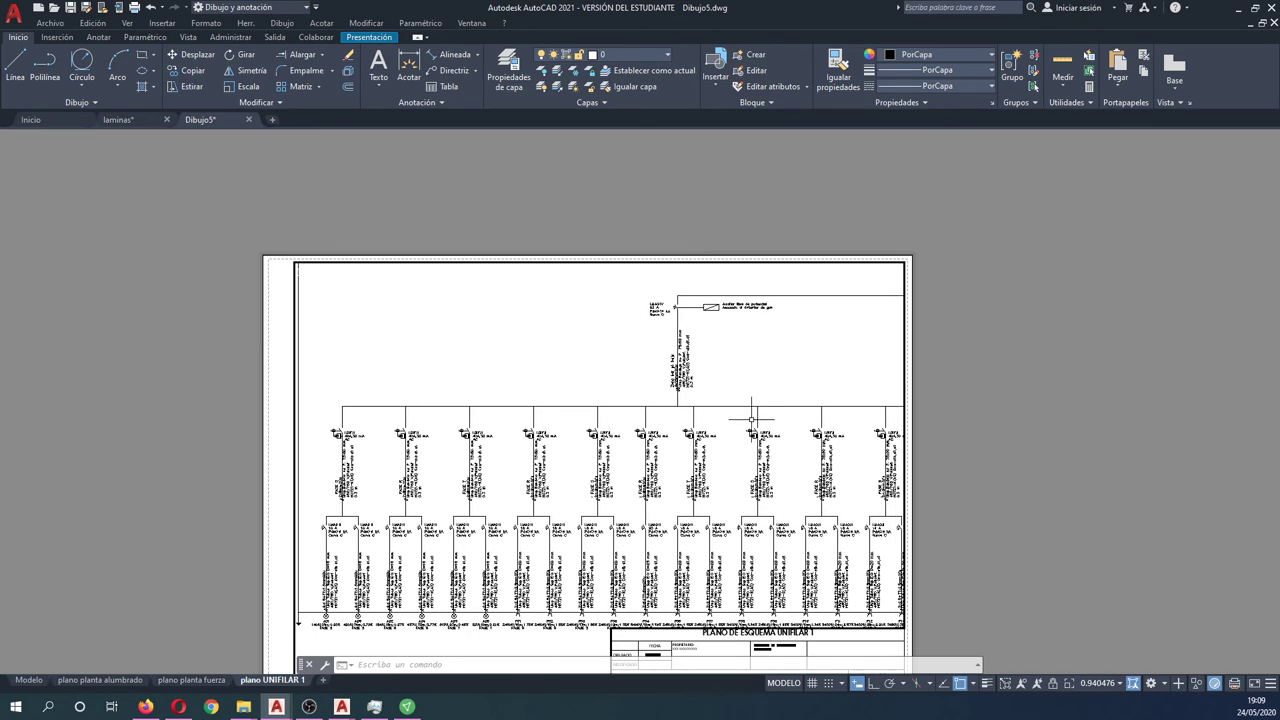
{"action": "type", "text": "mv"}
{"action": "key", "text": "Return"}
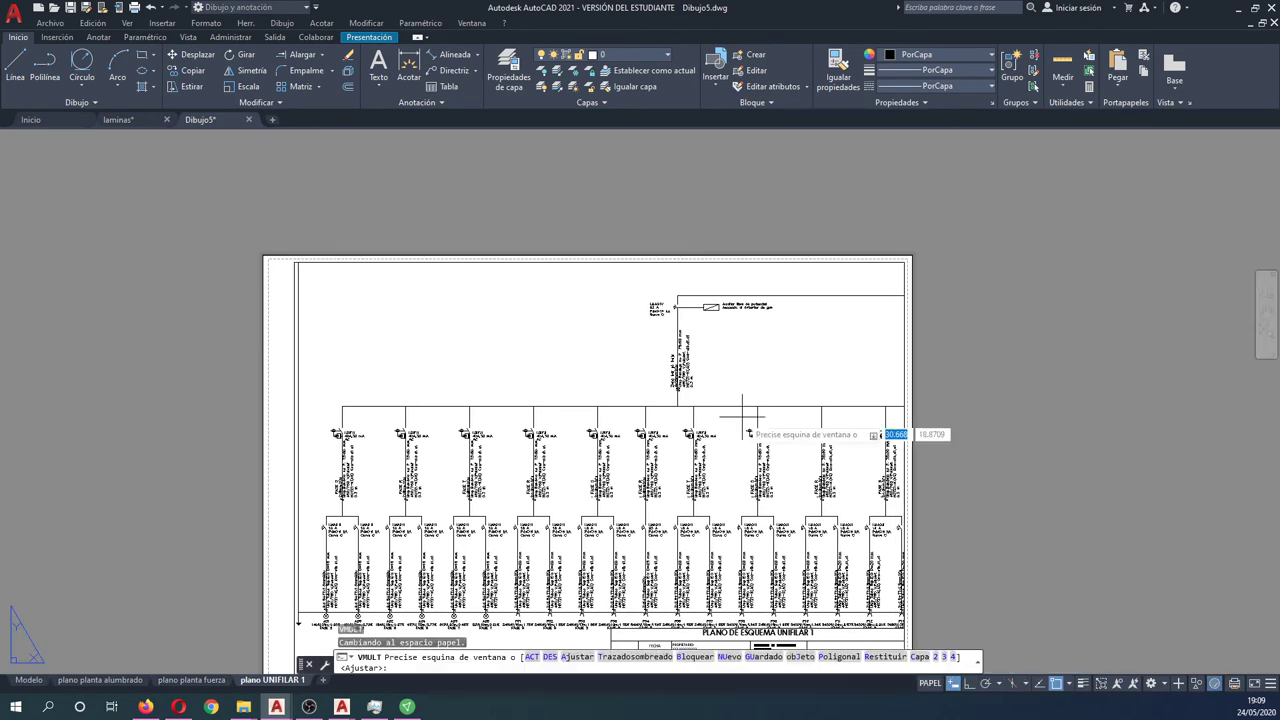
{"action": "key", "text": "Escape"}
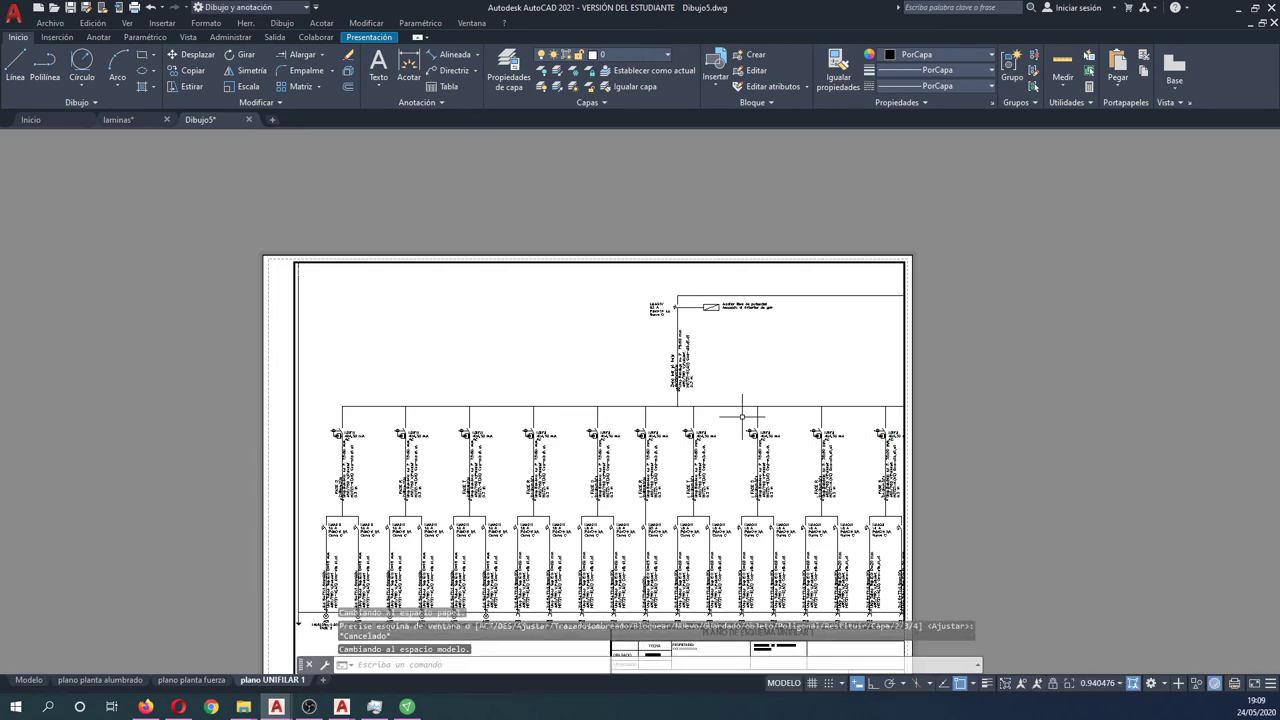
{"action": "type", "text": "z"}
{"action": "key", "text": "Return"}
{"action": "type", "text": "9"}
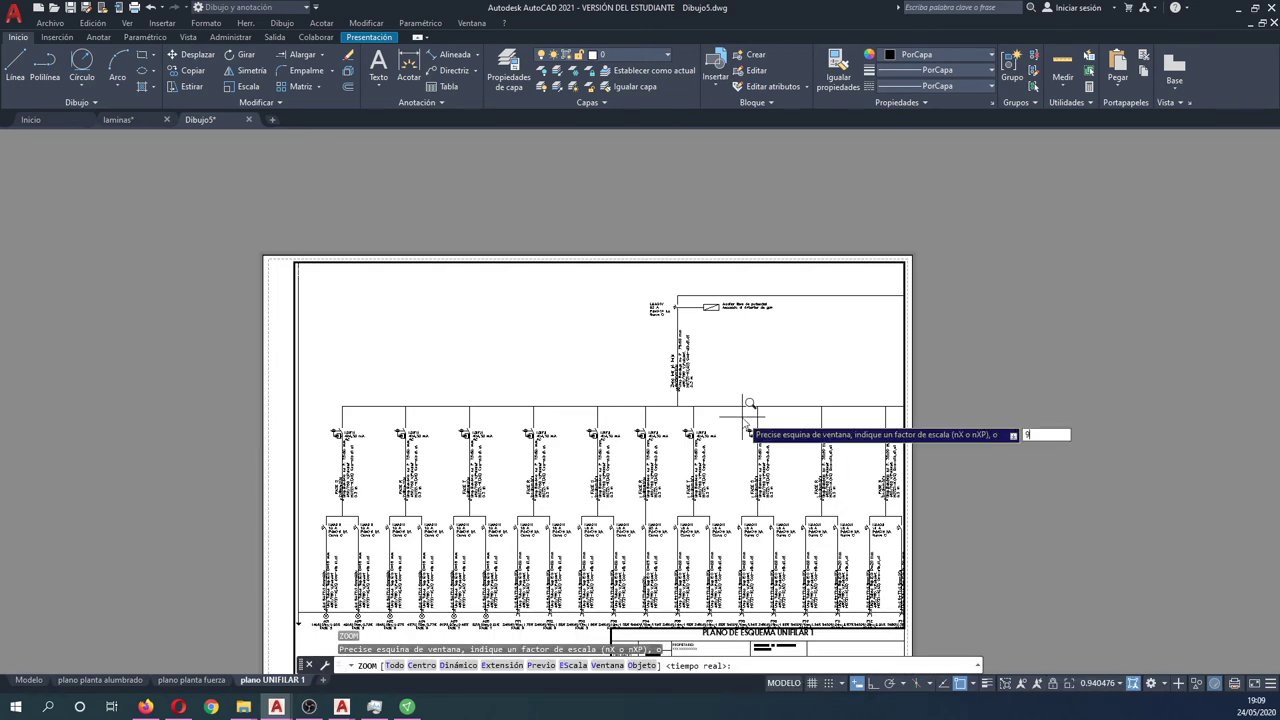
{"action": "key", "text": "Return"}
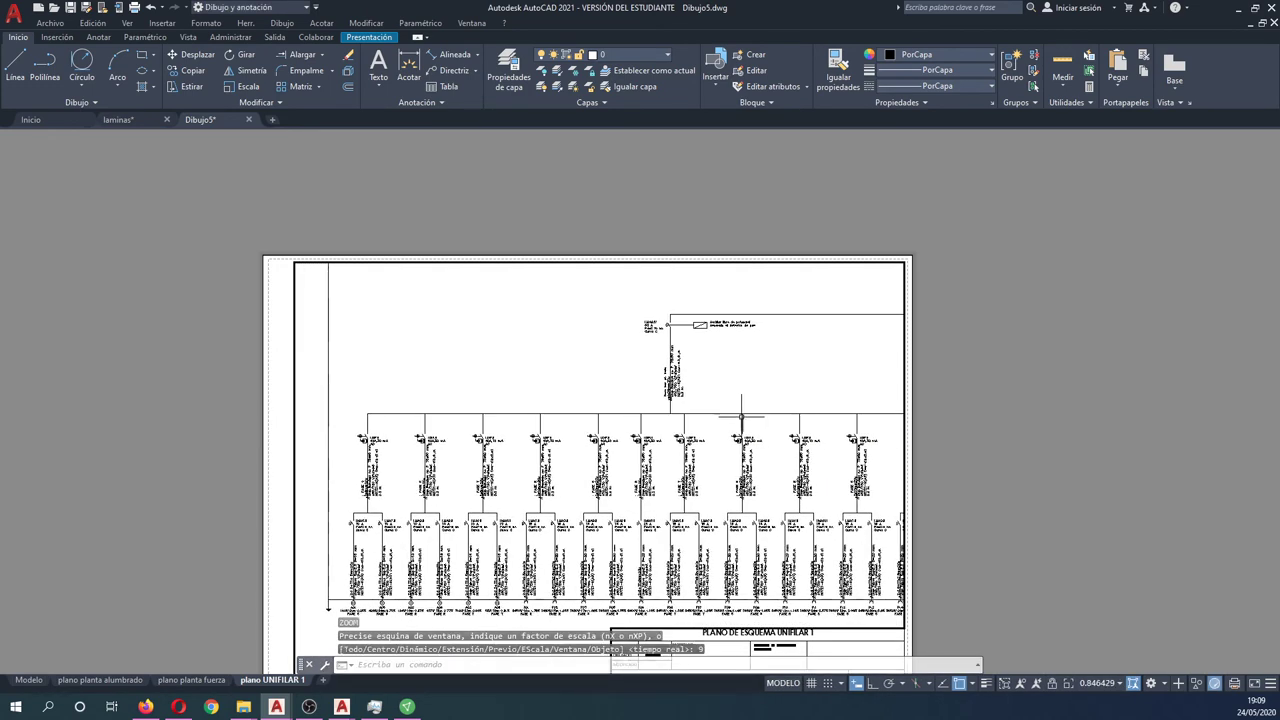
Correct an overzoom with zoom factor 8.5, then nudge the diagram slightly left
{"action": "right_click", "coordinate": [741, 416]}
{"action": "left_click", "coordinate": [748, 434]}
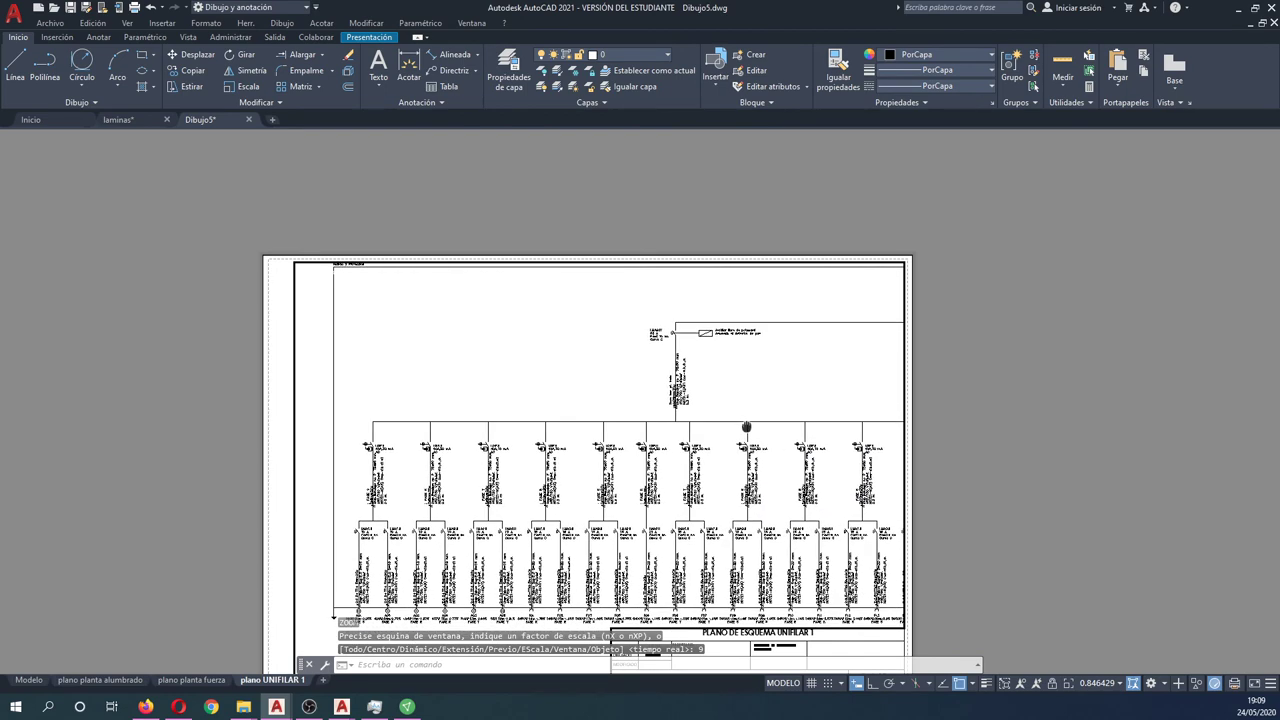
{"action": "left_click_drag", "start_coordinate": [743, 427], "coordinate": [742, 428]}
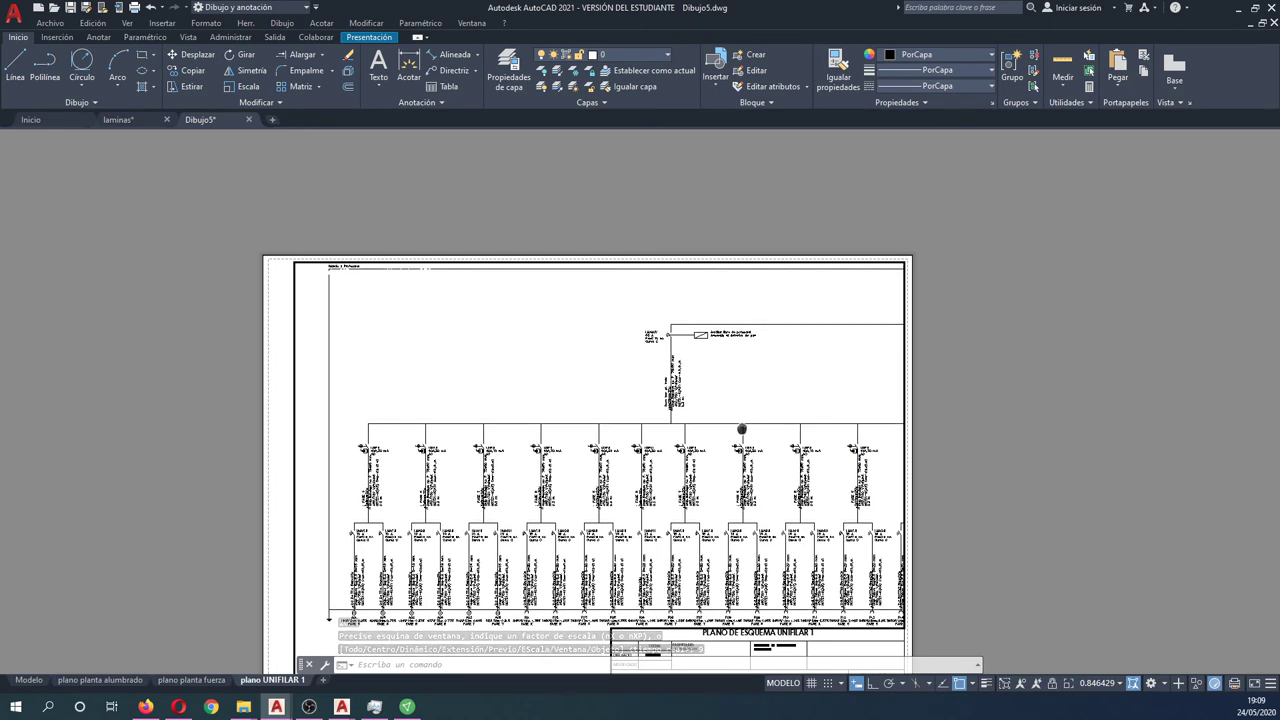
{"action": "type", "text": "z"}
{"action": "key", "text": "Return"}
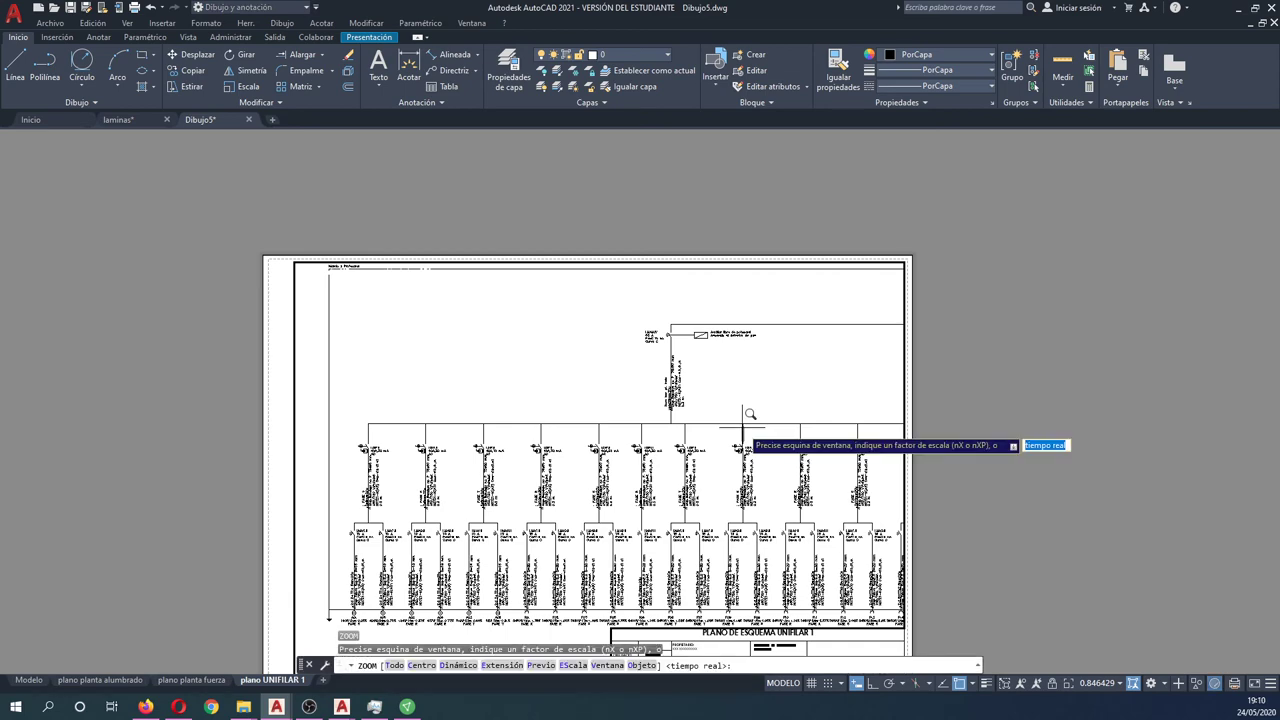
{"action": "type", "text": "805"}
{"action": "key", "text": "Return"}
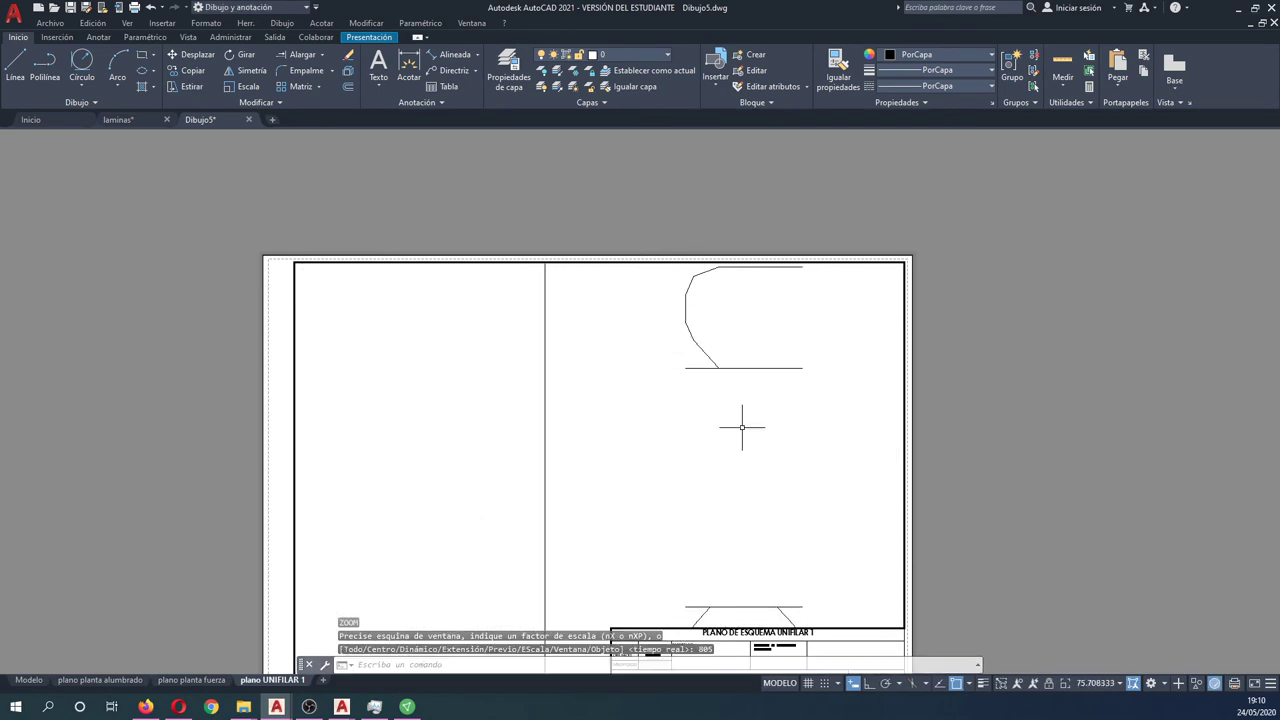
{"action": "key", "text": "Return"}
{"action": "type", "text": "8.5"}
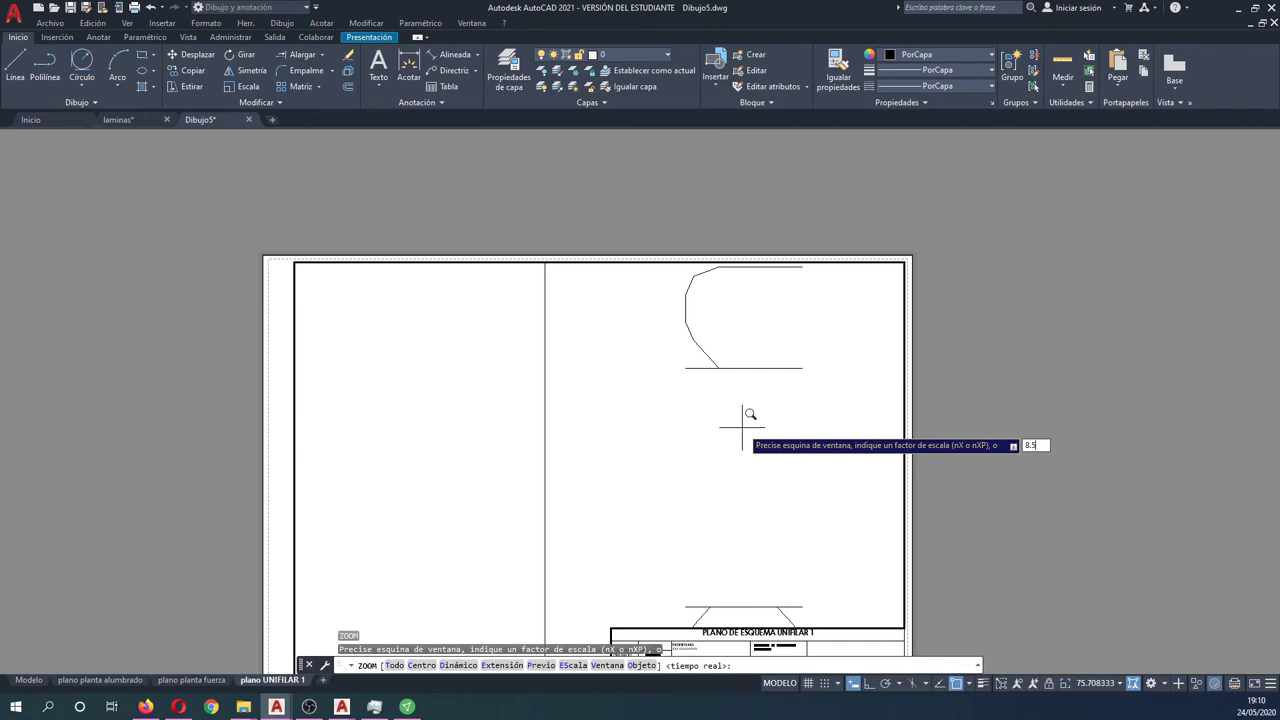
{"action": "key", "text": "Return"}
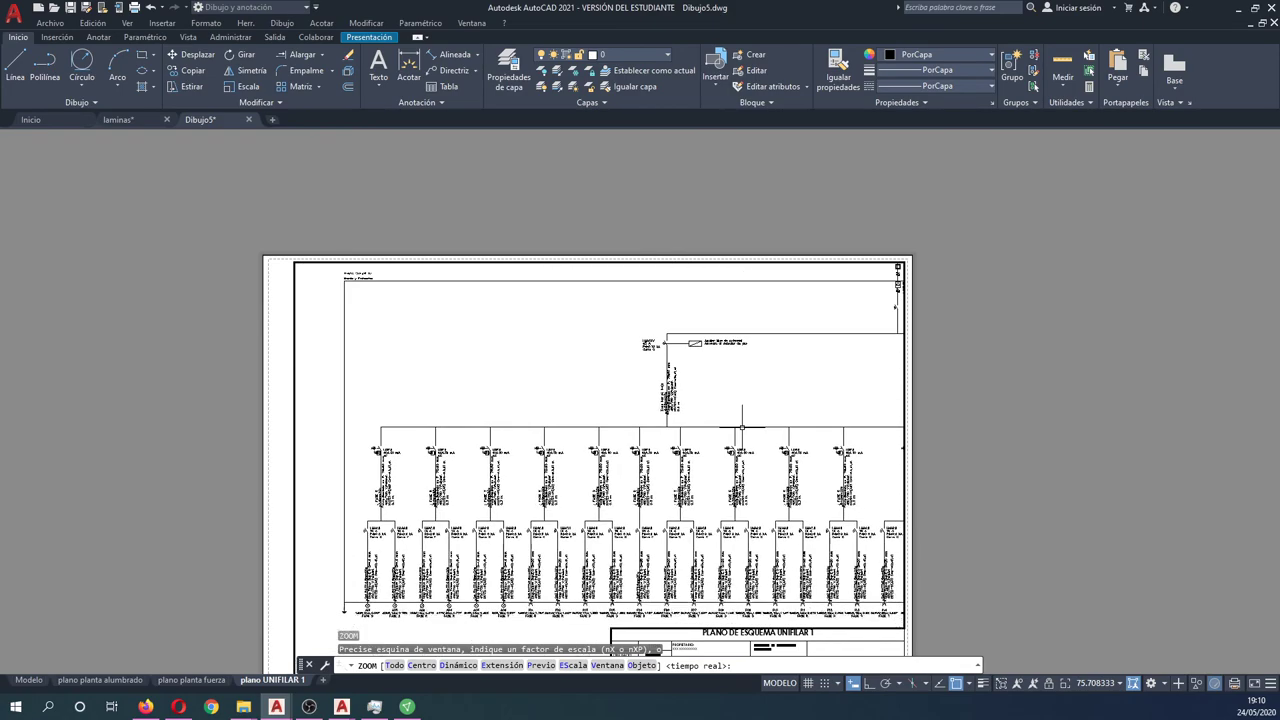
{"action": "middle_click_drag", "start_coordinate": [646, 455], "coordinate": [609, 461]}
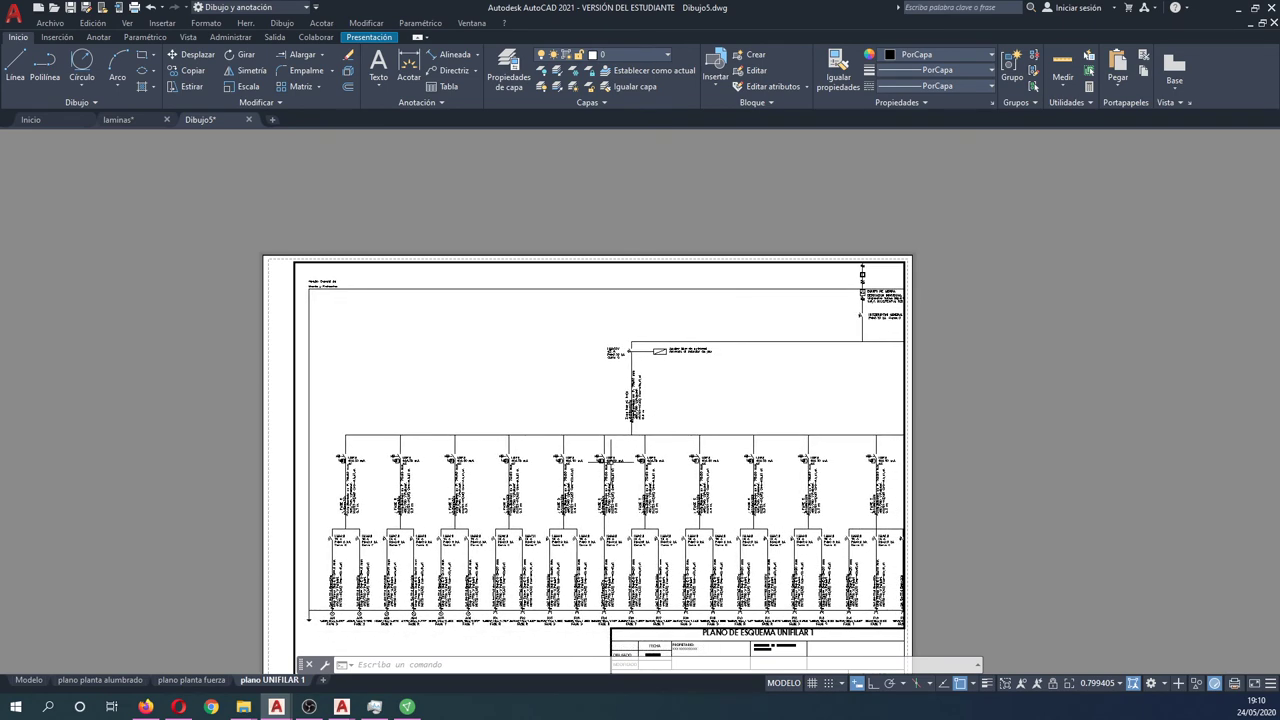
Copy the plano UNIFILAR 1 layout to the end of the layout tabs
{"action": "double_click", "coordinate": [928, 418]}
{"action": "scroll", "coordinate": [1020, 378], "scroll_direction": "down", "scroll_amount": 2}
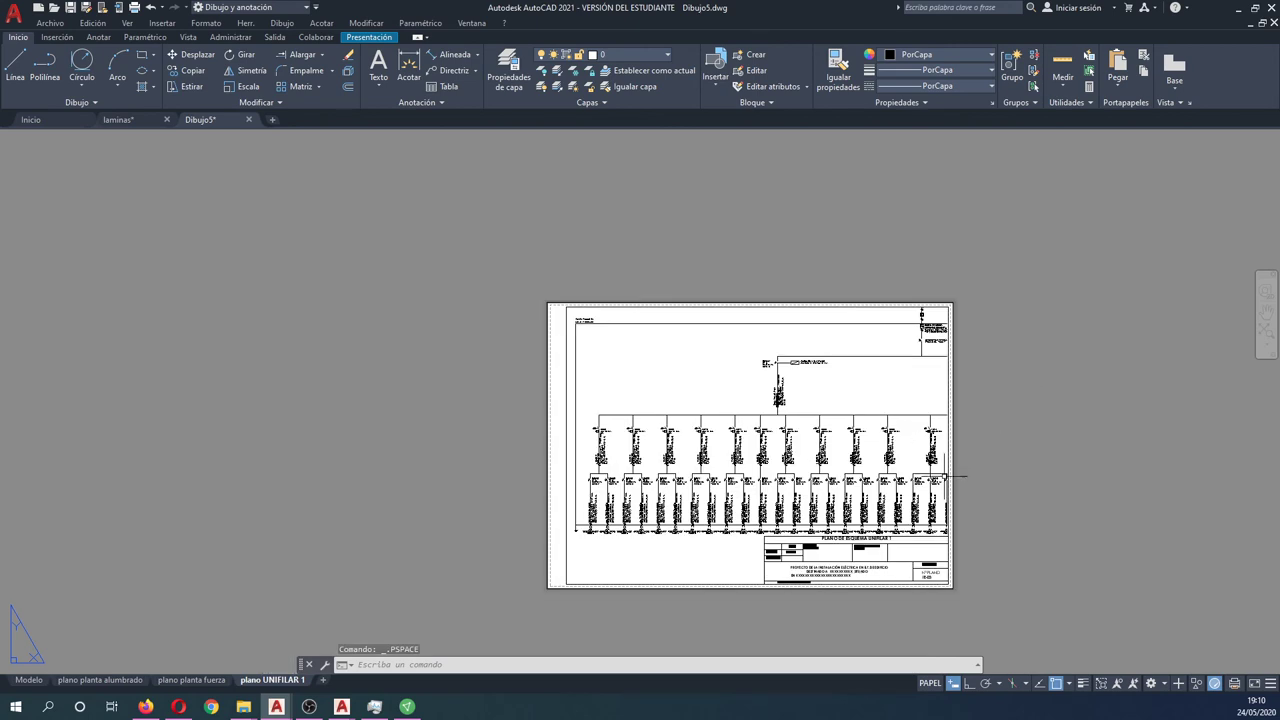
{"action": "scroll", "coordinate": [894, 578], "scroll_direction": "up", "scroll_amount": 4}
{"action": "scroll", "coordinate": [822, 496], "scroll_direction": "up", "scroll_amount": 2}
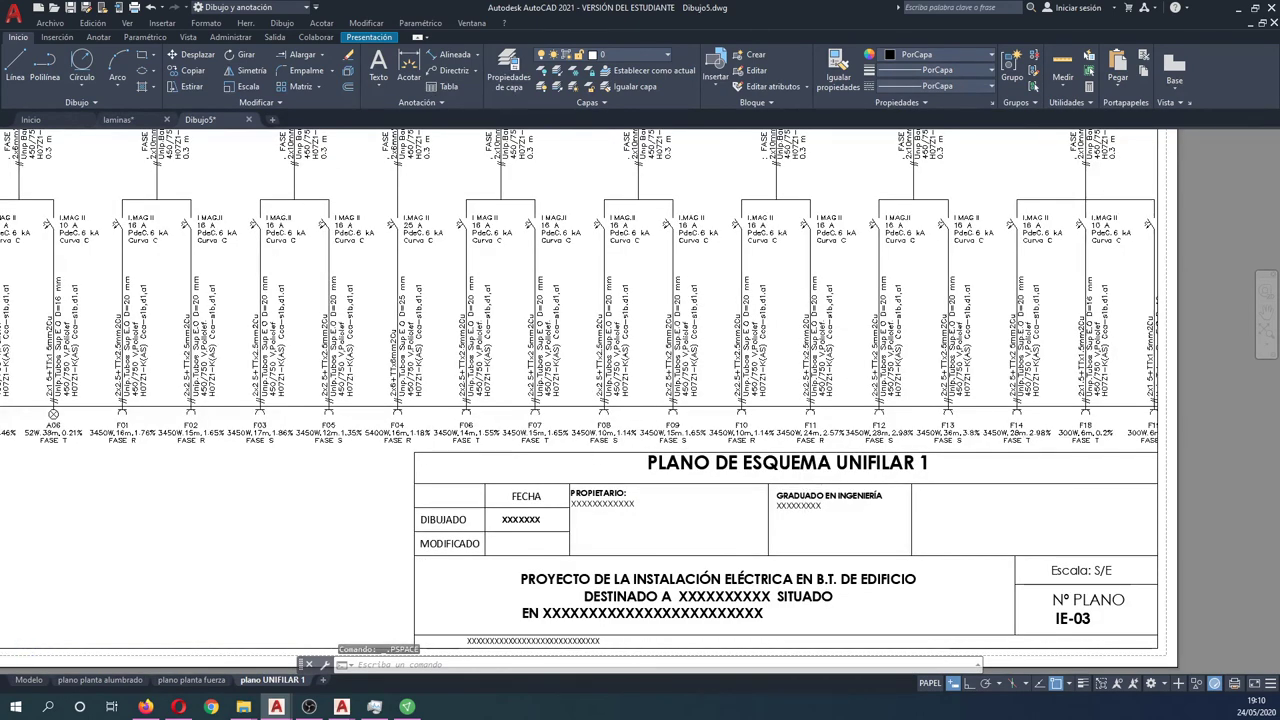
{"action": "scroll", "coordinate": [1040, 450], "scroll_direction": "down", "scroll_amount": 5}
{"action": "scroll", "coordinate": [1005, 412], "scroll_direction": "up", "scroll_amount": 2}
{"action": "middle_click_drag", "start_coordinate": [1047, 455], "coordinate": [887, 544]}
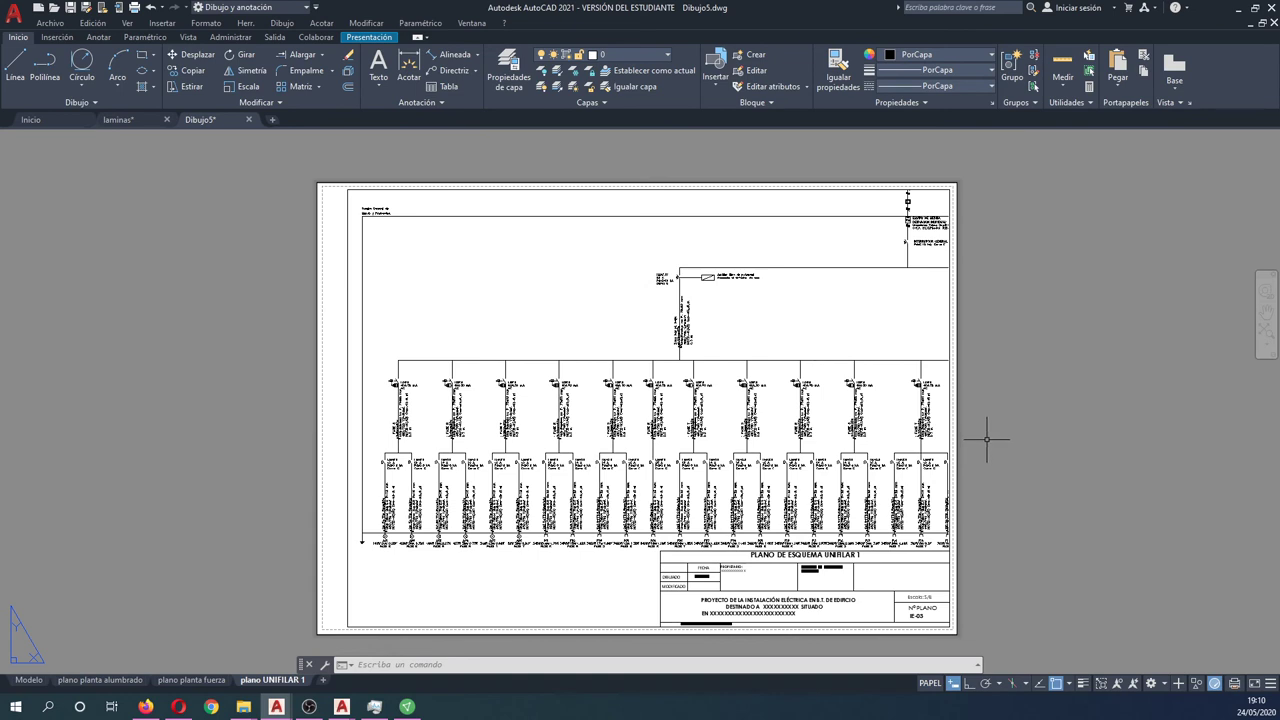
{"action": "right_click", "coordinate": [282, 686]}
{"action": "left_click", "coordinate": [355, 518]}
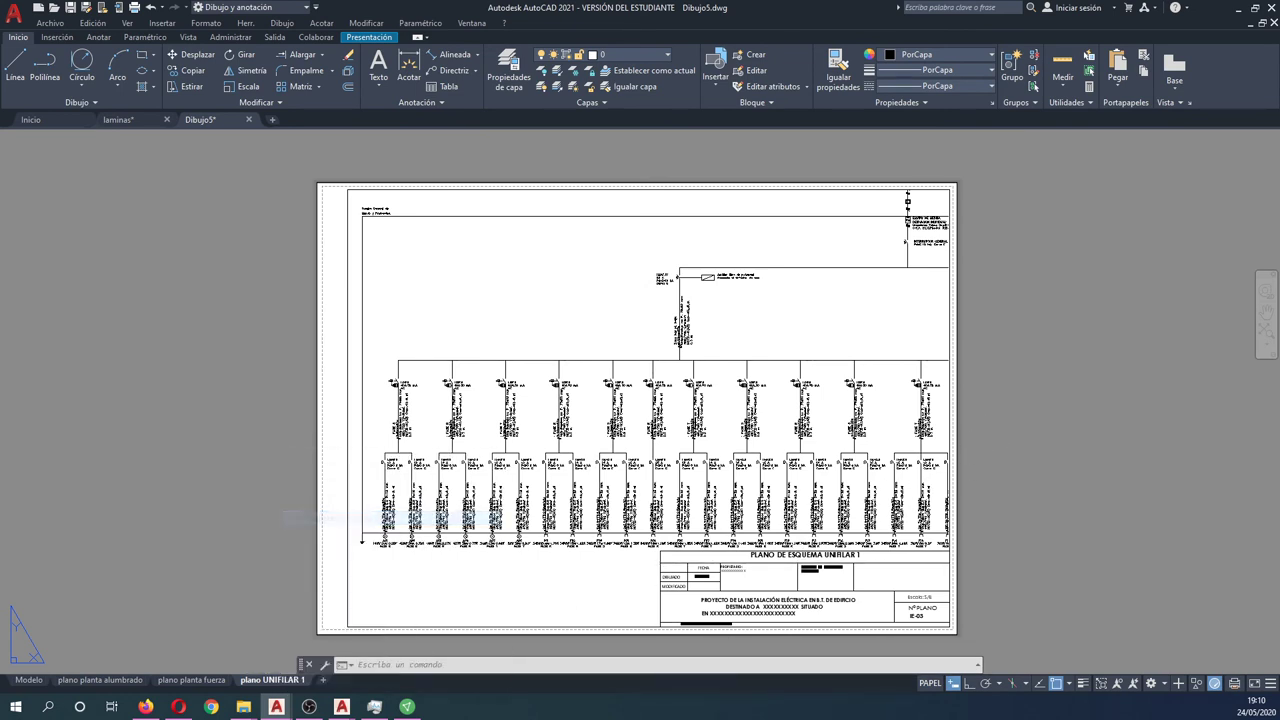
{"action": "left_click", "coordinate": [579, 421]}
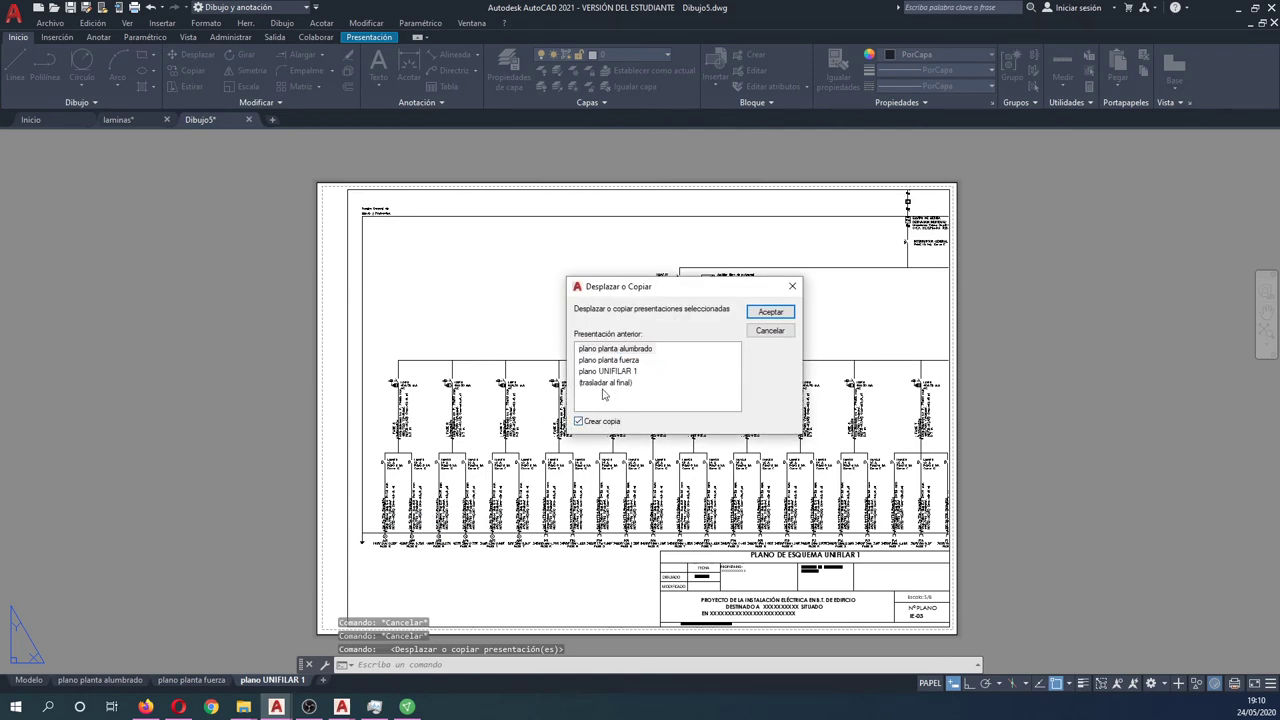
{"action": "left_click", "coordinate": [610, 383]}
{"action": "left_click", "coordinate": [770, 312]}
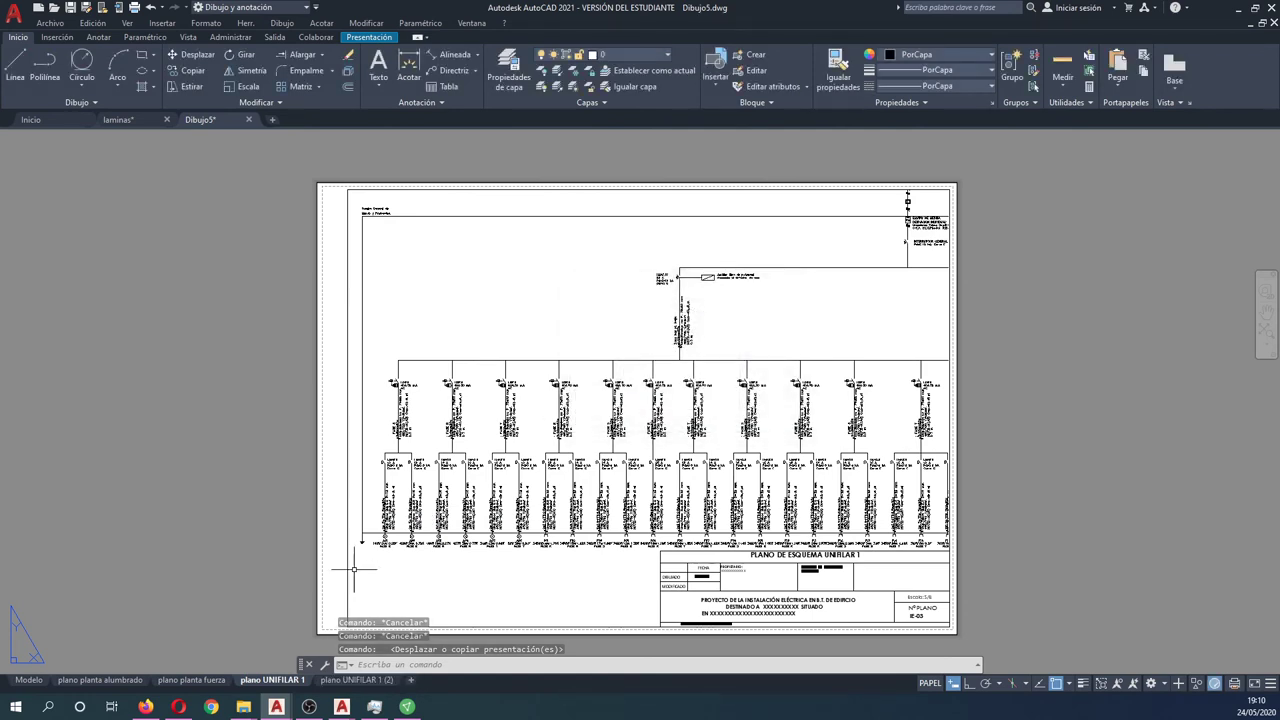
Rename the copied layout to 'plano UNIFILAR 2'
{"action": "left_click", "coordinate": [380, 682]}
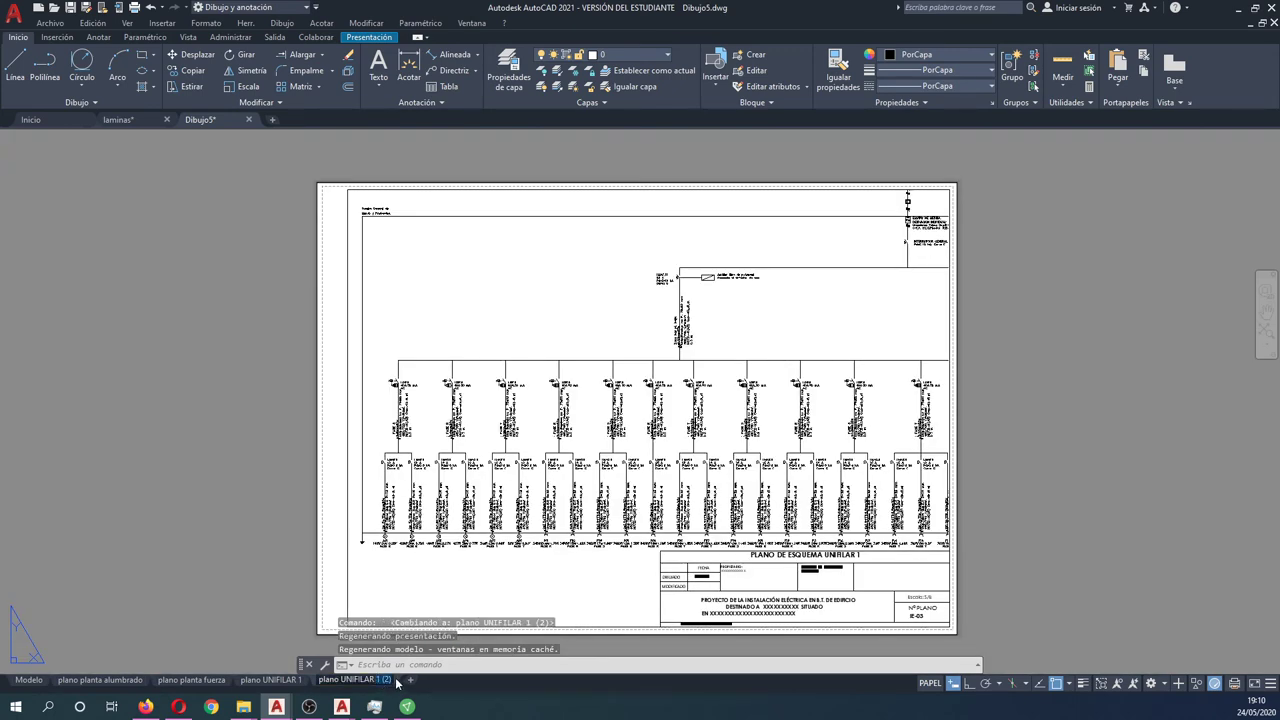
{"action": "type", "text": "2"}
{"action": "key", "text": "Return"}
{"action": "left_click", "coordinate": [1005, 514]}
{"action": "left_click", "coordinate": [880, 400]}
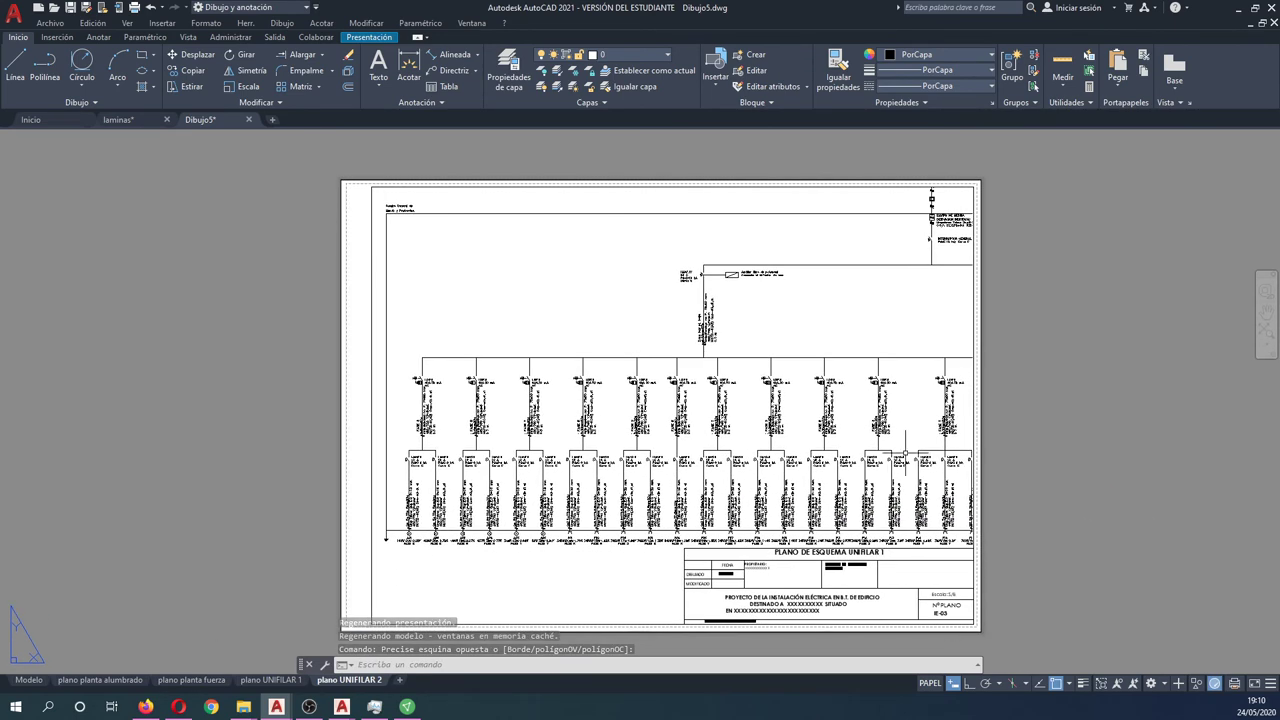
Pan the copied viewport to the diagram's remaining circuits and lock the viewport framing
{"action": "double_click", "coordinate": [900, 452]}
{"action": "middle_click_drag", "start_coordinate": [900, 452], "coordinate": [351, 446]}
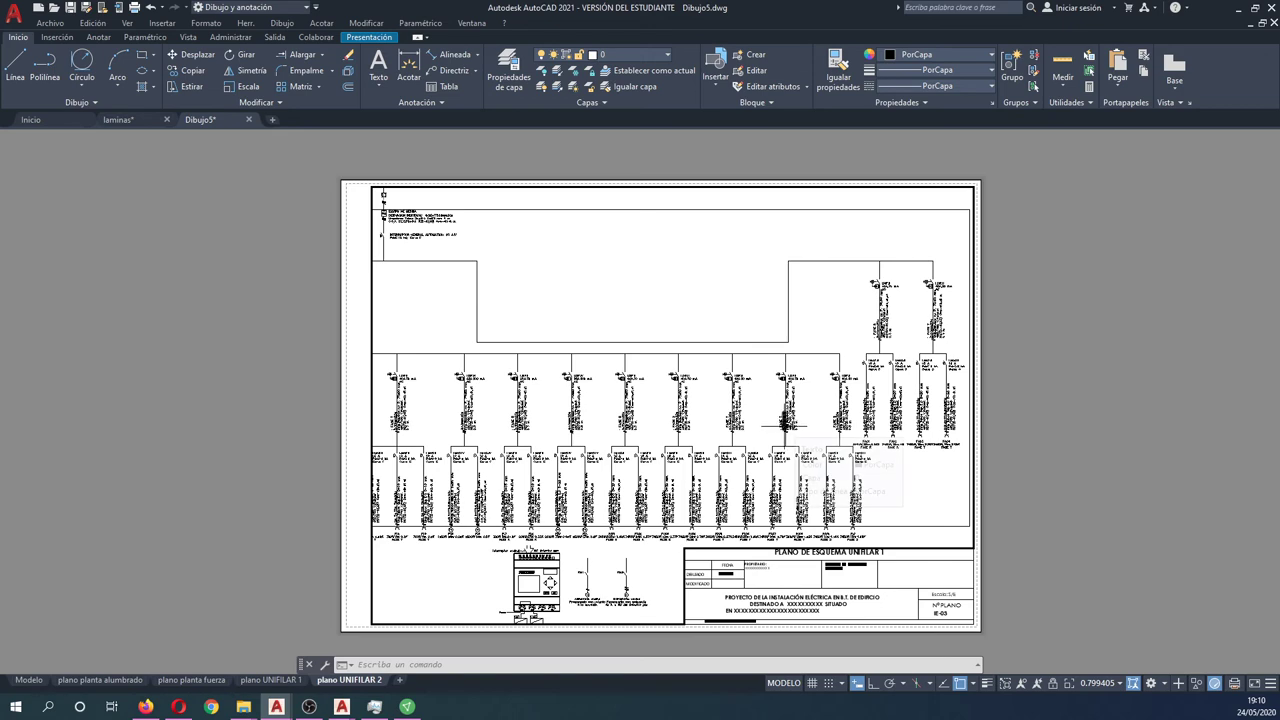
{"action": "middle_click_drag", "start_coordinate": [763, 462], "coordinate": [763, 458]}
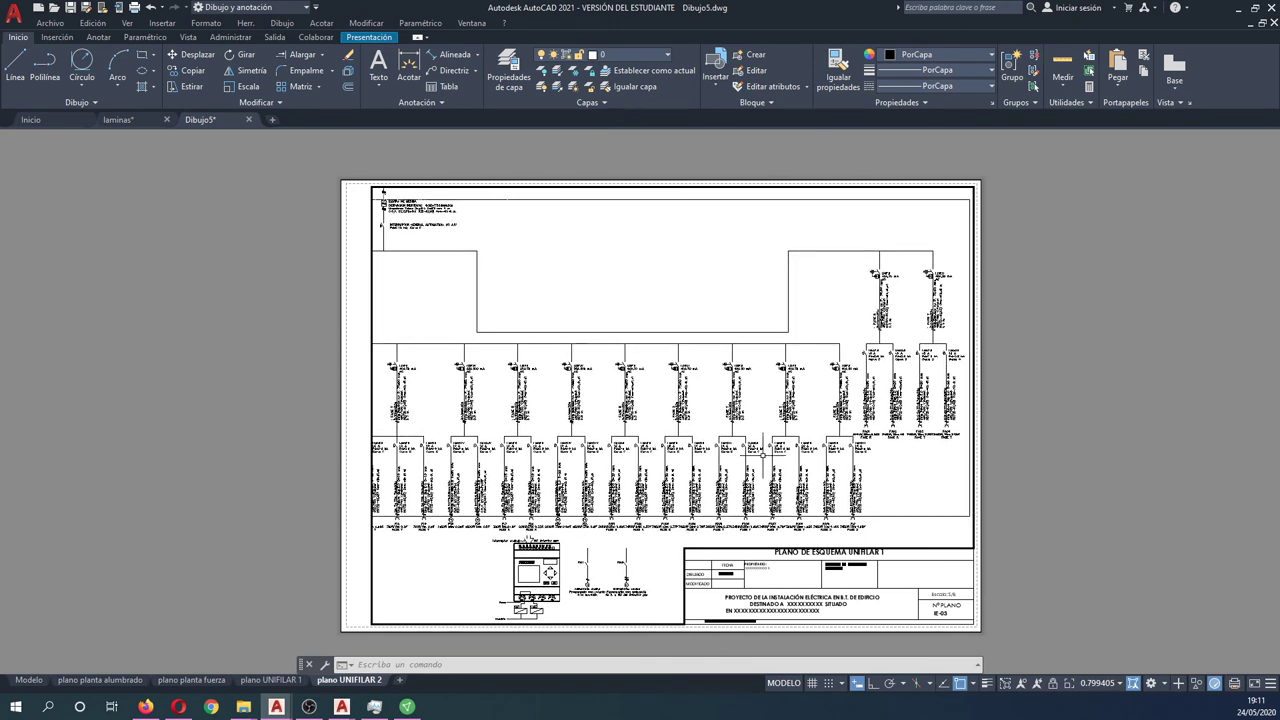
{"action": "double_click", "coordinate": [1086, 528]}
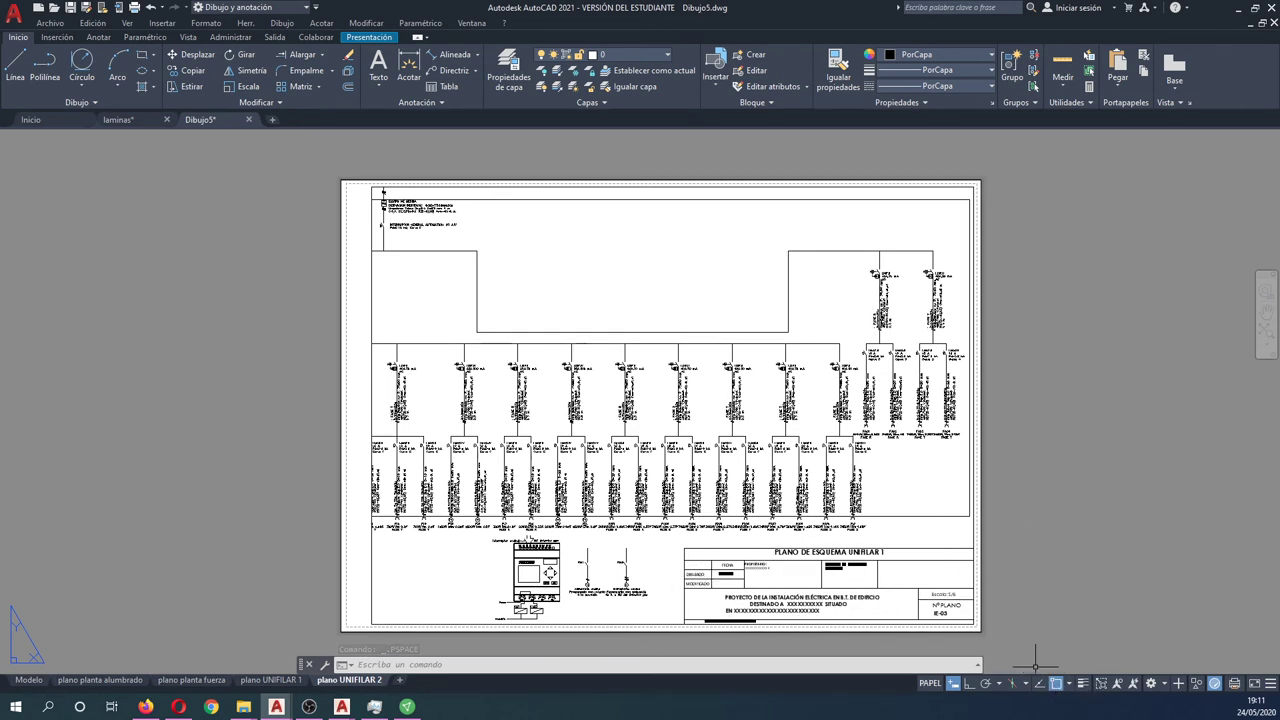
{"action": "double_click", "coordinate": [896, 545]}
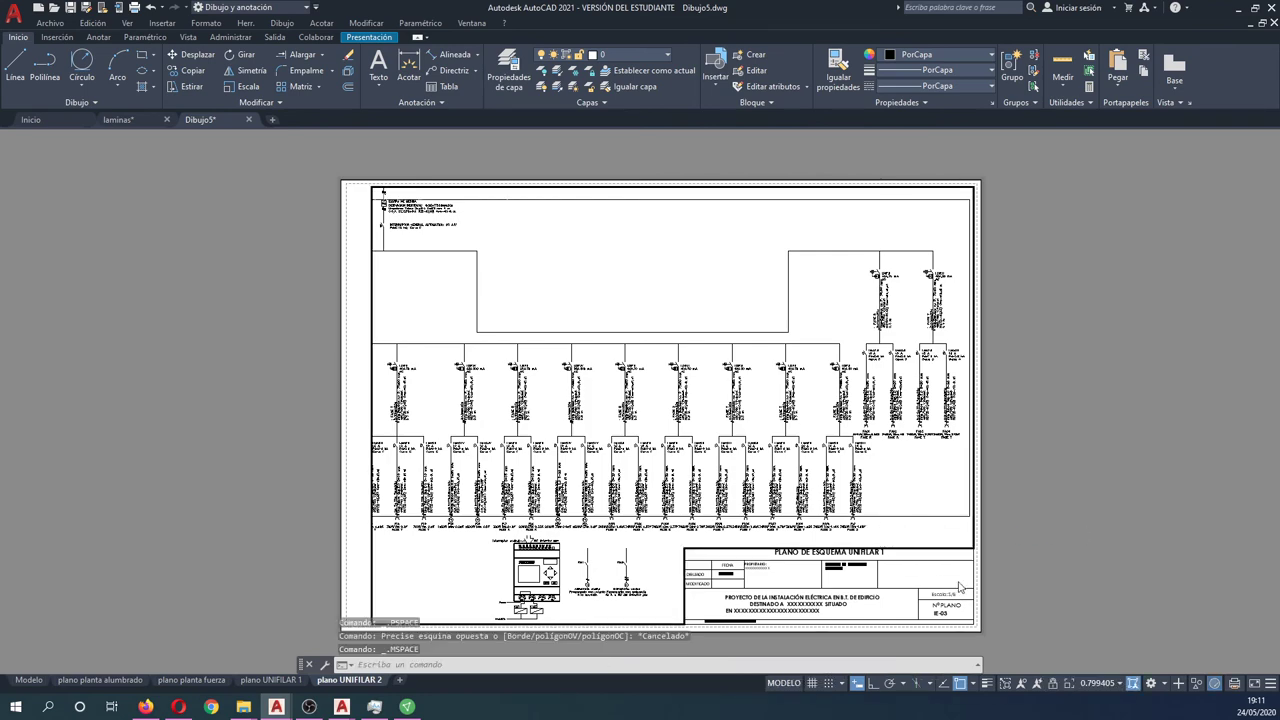
{"action": "left_click", "coordinate": [1053, 684]}
Change the title block heading to 'PLANO DE ESQUEMA UNIFILAR 2'
{"action": "double_click", "coordinate": [1007, 510]}
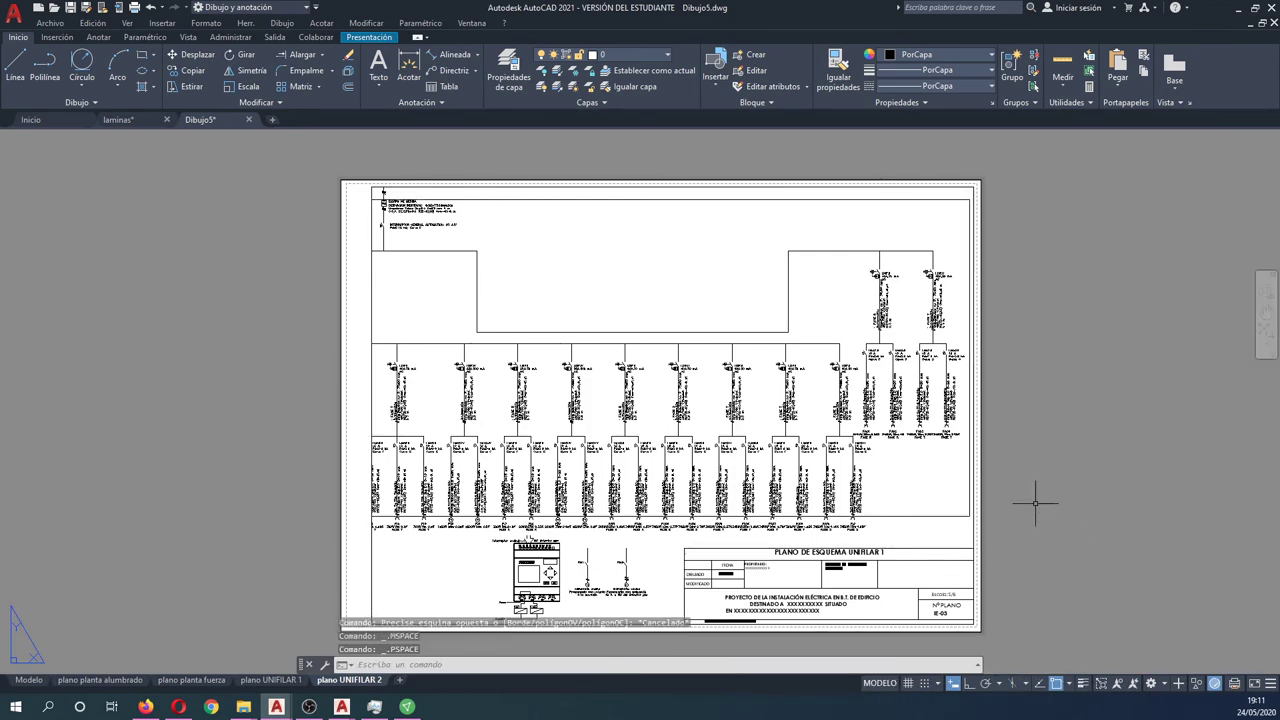
{"action": "scroll", "coordinate": [876, 551], "scroll_direction": "up", "scroll_amount": 4}
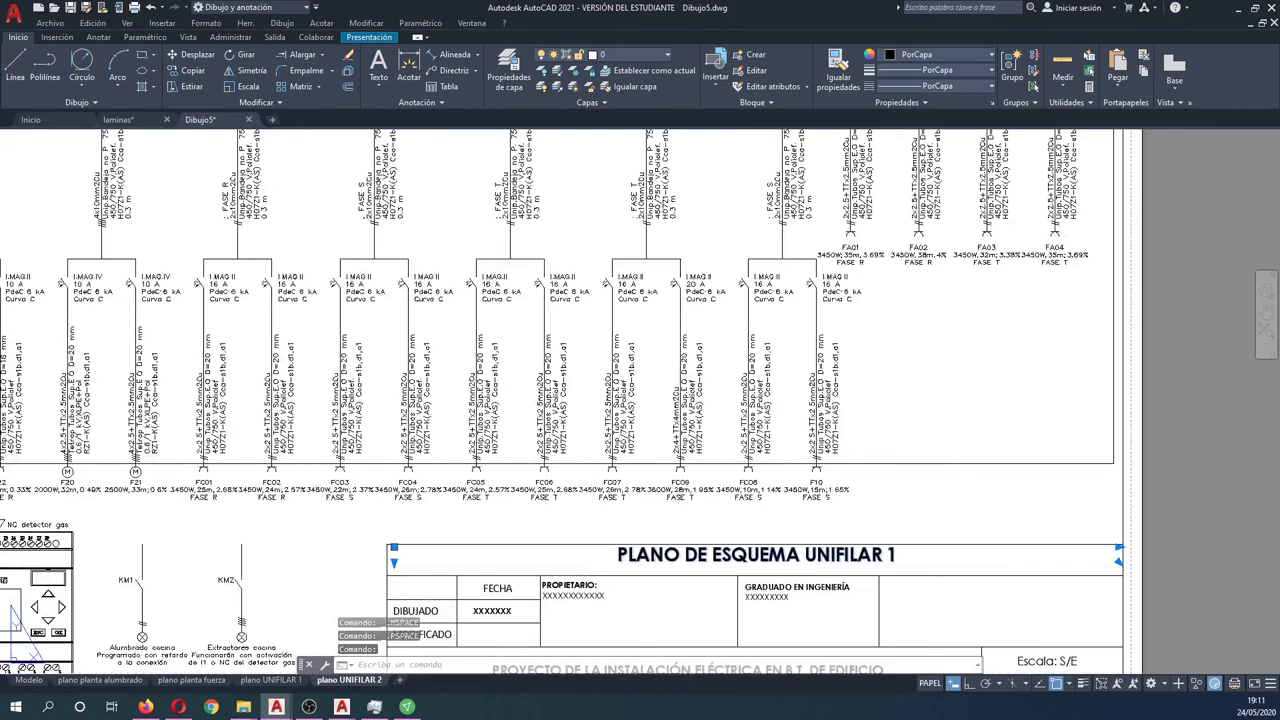
{"action": "double_click", "coordinate": [895, 555]}
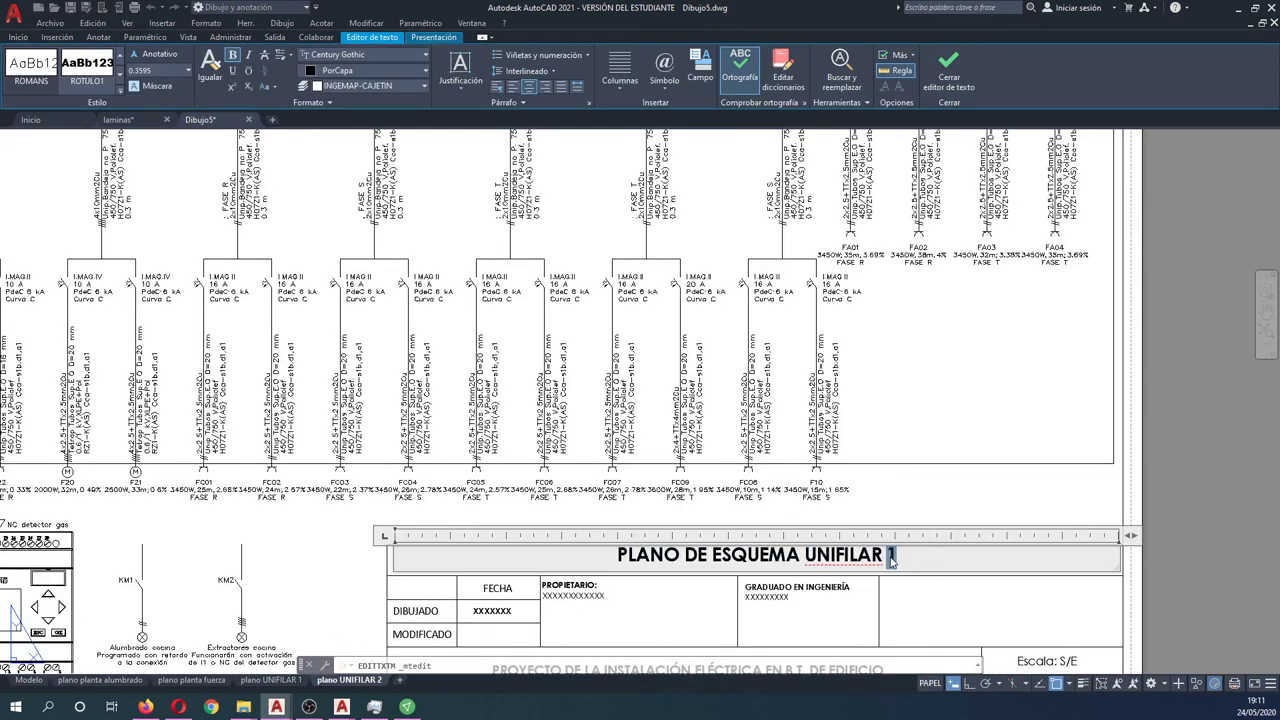
{"action": "type", "text": "2"}
{"action": "left_click", "coordinate": [1160, 530]}
Change the sheet number in the title block from IE-03 to IE-04
{"action": "scroll", "coordinate": [1160, 530], "scroll_direction": "down", "scroll_amount": 2}
{"action": "scroll", "coordinate": [1160, 530], "scroll_direction": "down", "scroll_amount": 2}
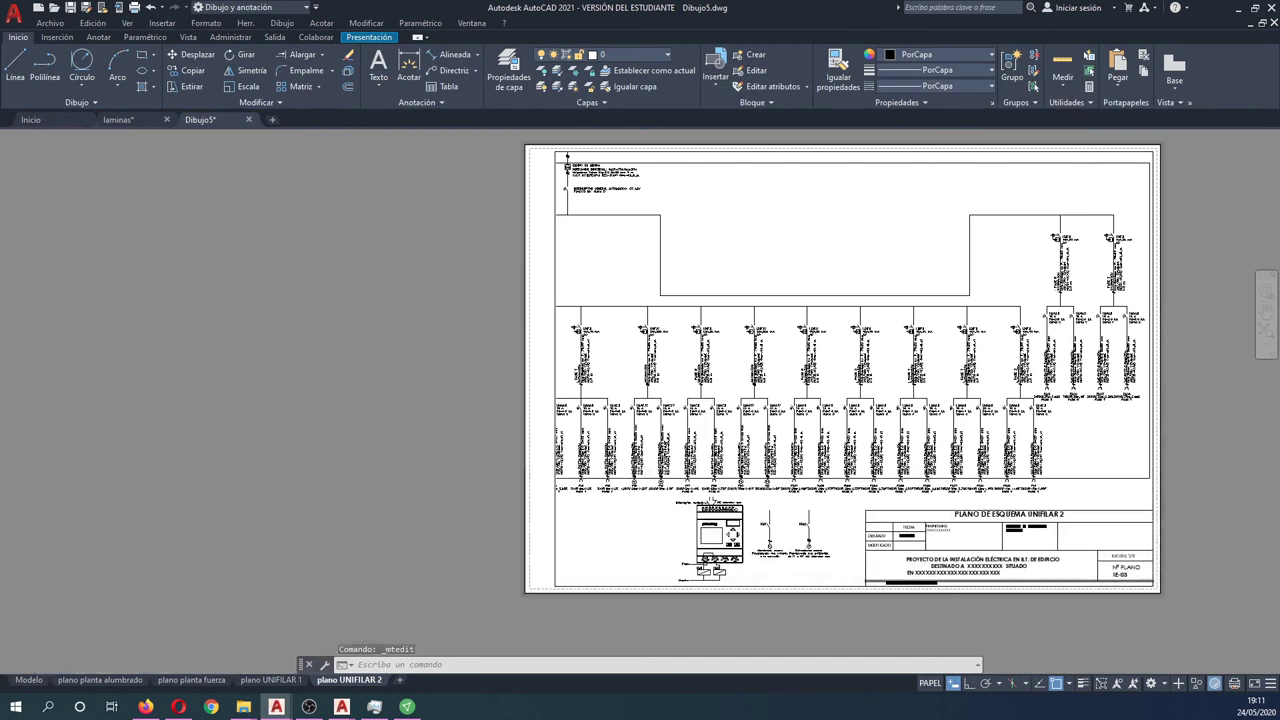
{"action": "scroll", "coordinate": [1087, 585], "scroll_direction": "up", "scroll_amount": 4}
{"action": "double_click", "coordinate": [1210, 530]}
{"action": "scroll", "coordinate": [1240, 525], "scroll_direction": "up", "scroll_amount": 4}
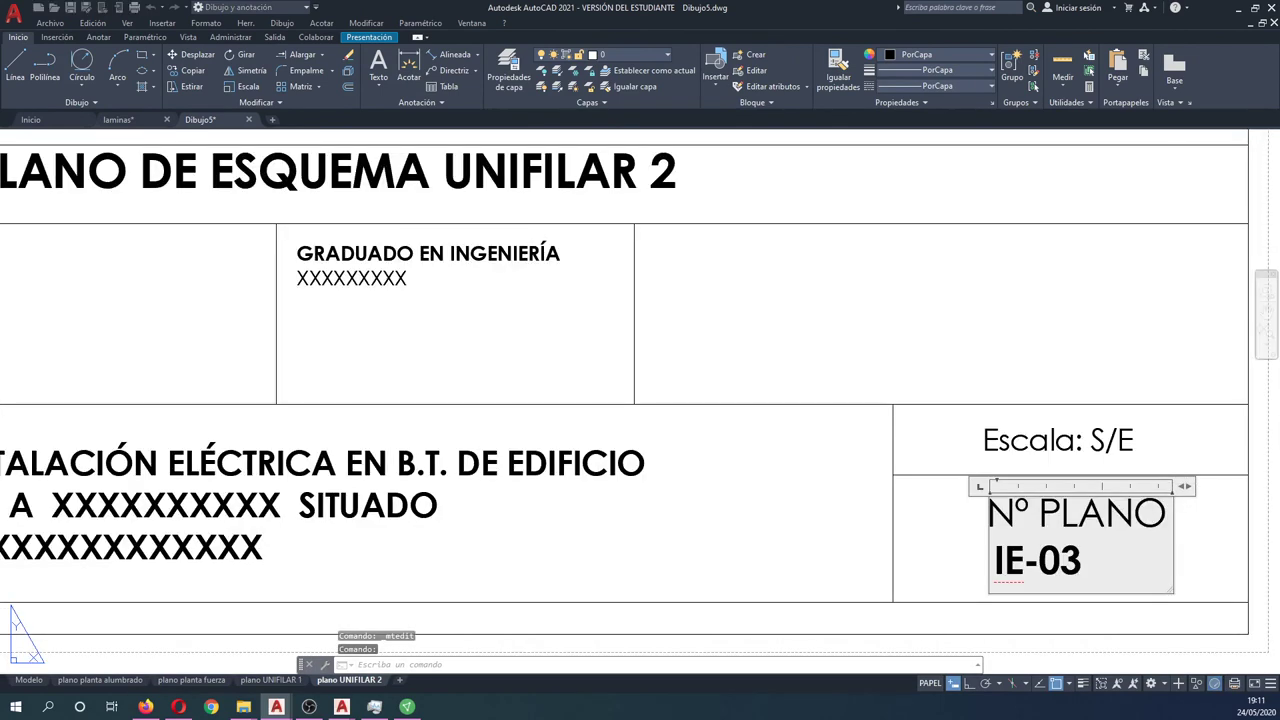
{"action": "left_click_drag", "start_coordinate": [1084, 566], "coordinate": [1060, 566]}
{"action": "type", "text": "4"}
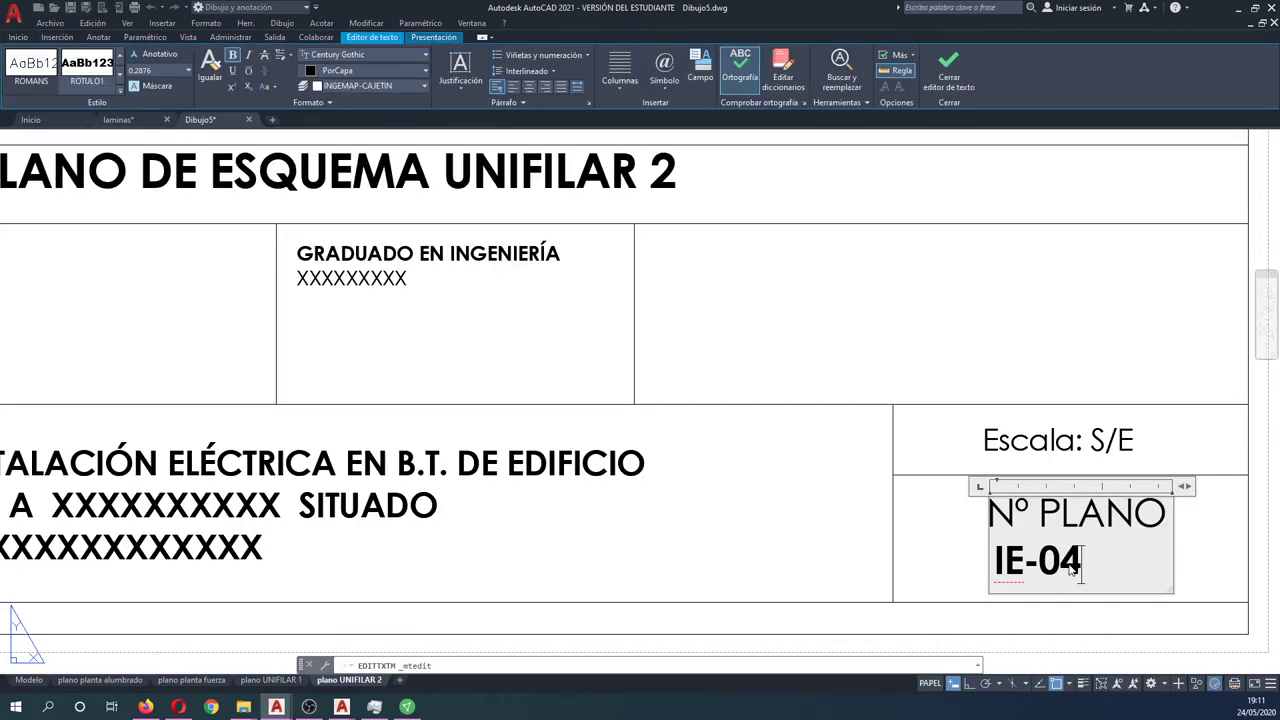
{"action": "key", "text": "Escape"}
{"action": "scroll", "coordinate": [857, 500], "scroll_direction": "down", "scroll_amount": 10}
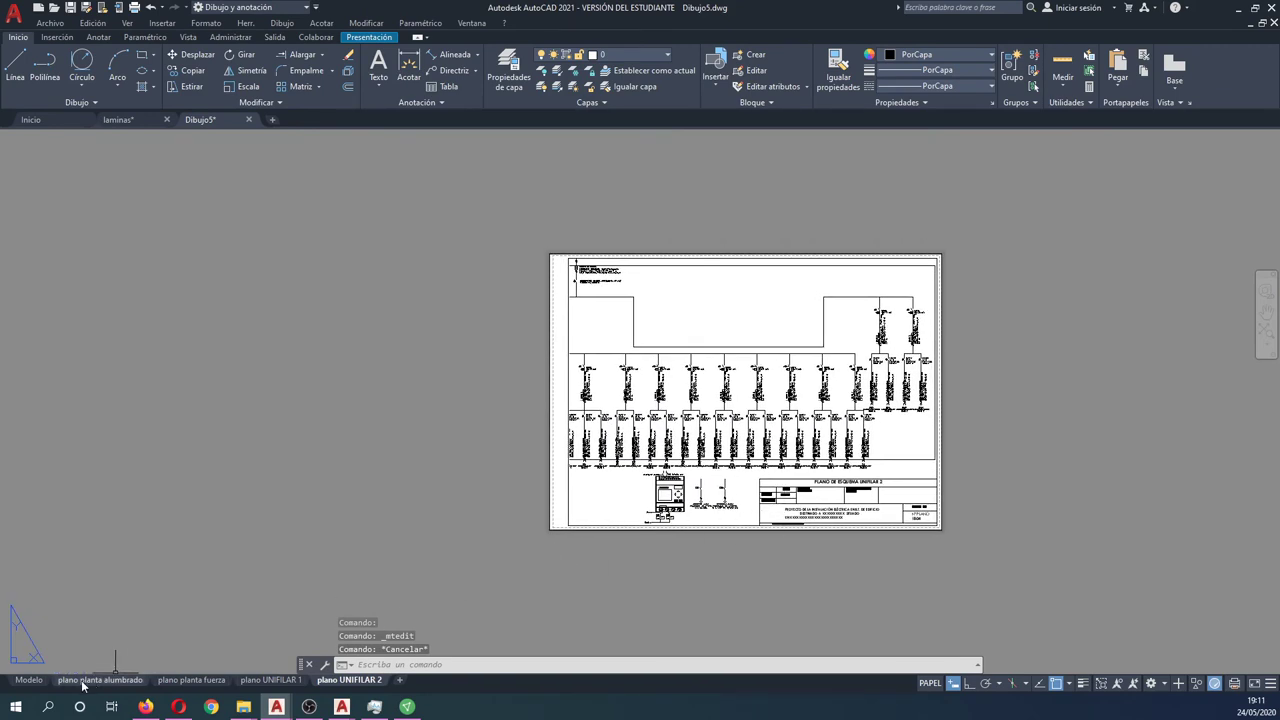
Copy the two circuit tables from model space into the UNIFILAR 1 sheet's upper-left gap
{"action": "left_click", "coordinate": [29, 680]}
{"action": "left_click", "coordinate": [730, 384]}
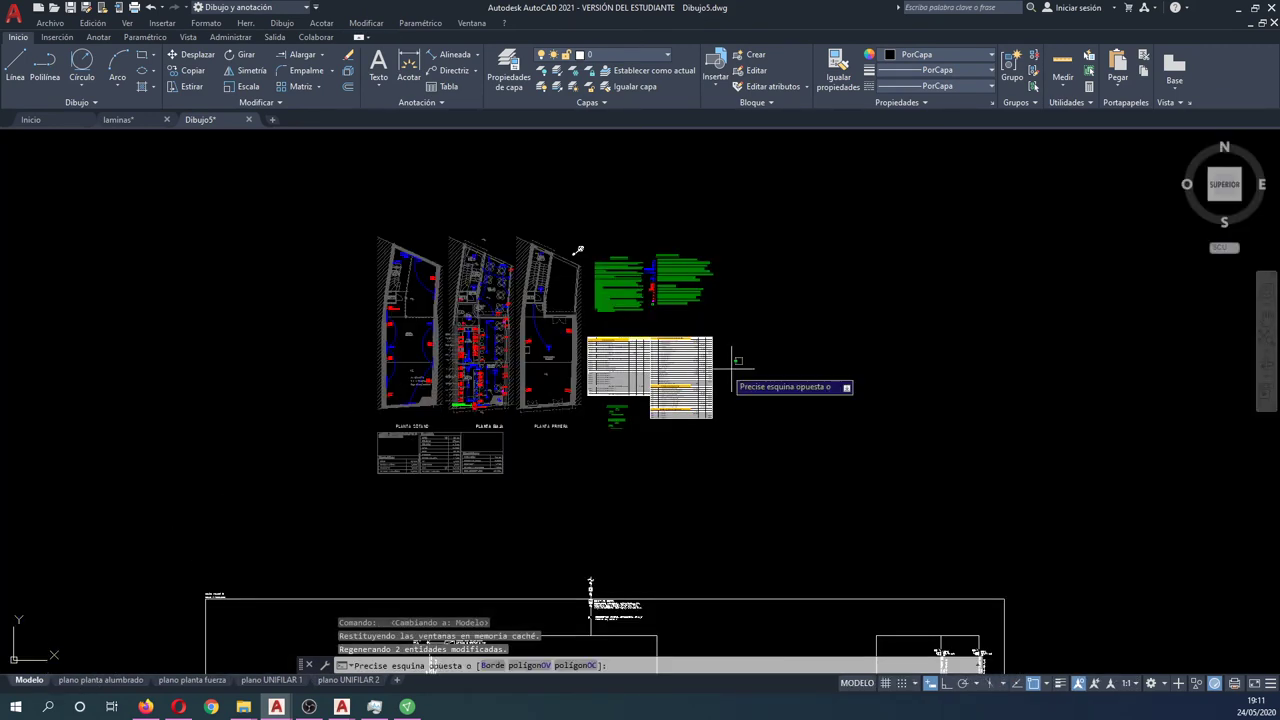
{"action": "left_click", "coordinate": [630, 340]}
{"action": "key", "text": "ctrl+c"}
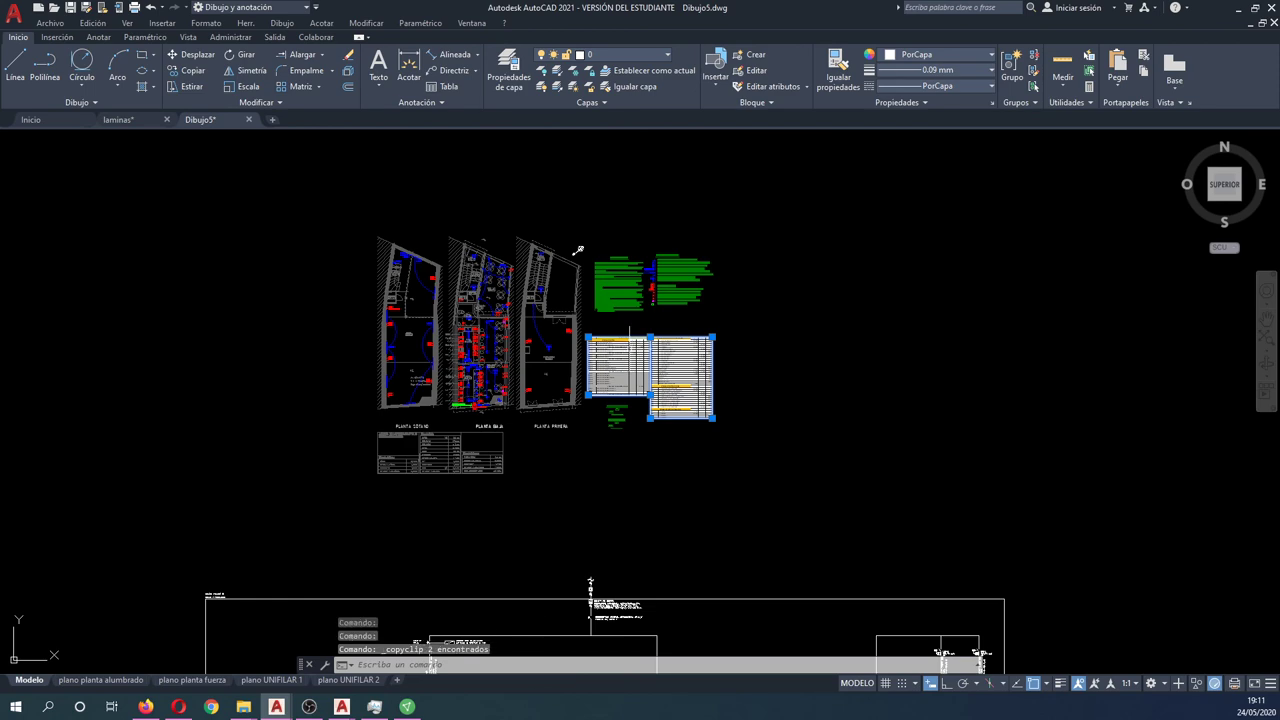
{"action": "left_click", "coordinate": [266, 680]}
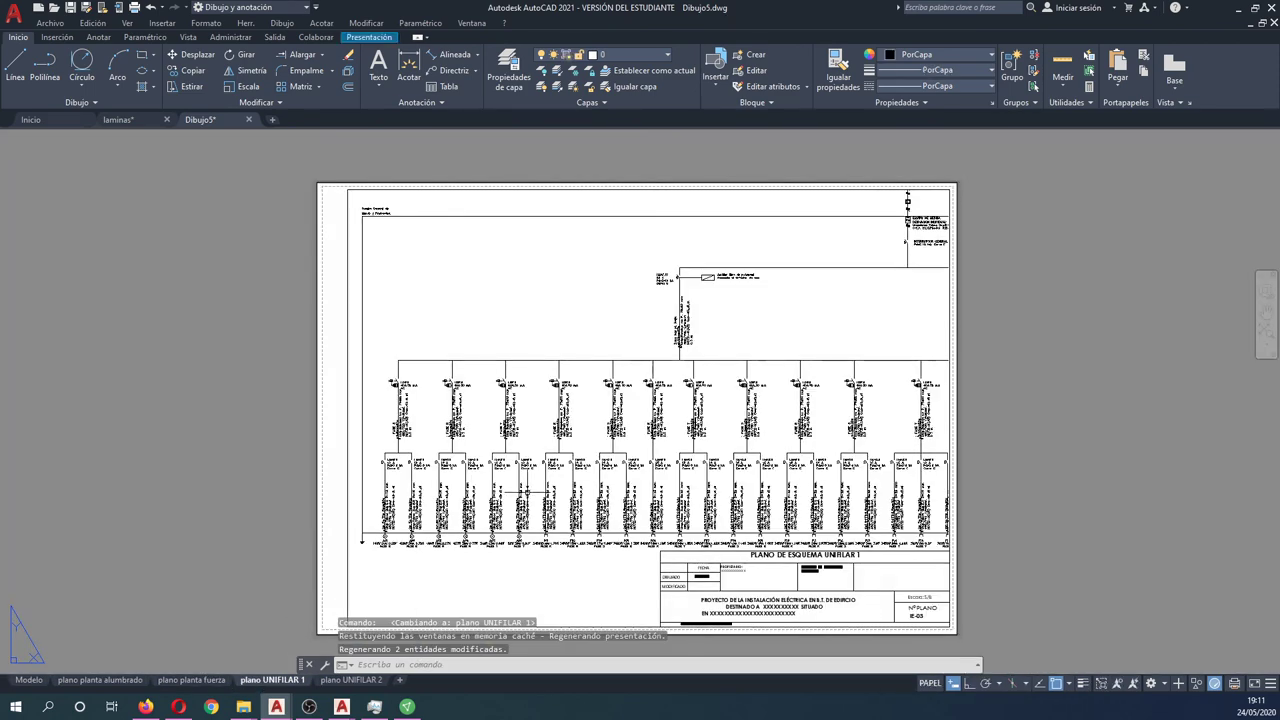
{"action": "middle_click_drag", "start_coordinate": [525, 490], "coordinate": [567, 368]}
{"action": "key", "text": "ctrl+v"}
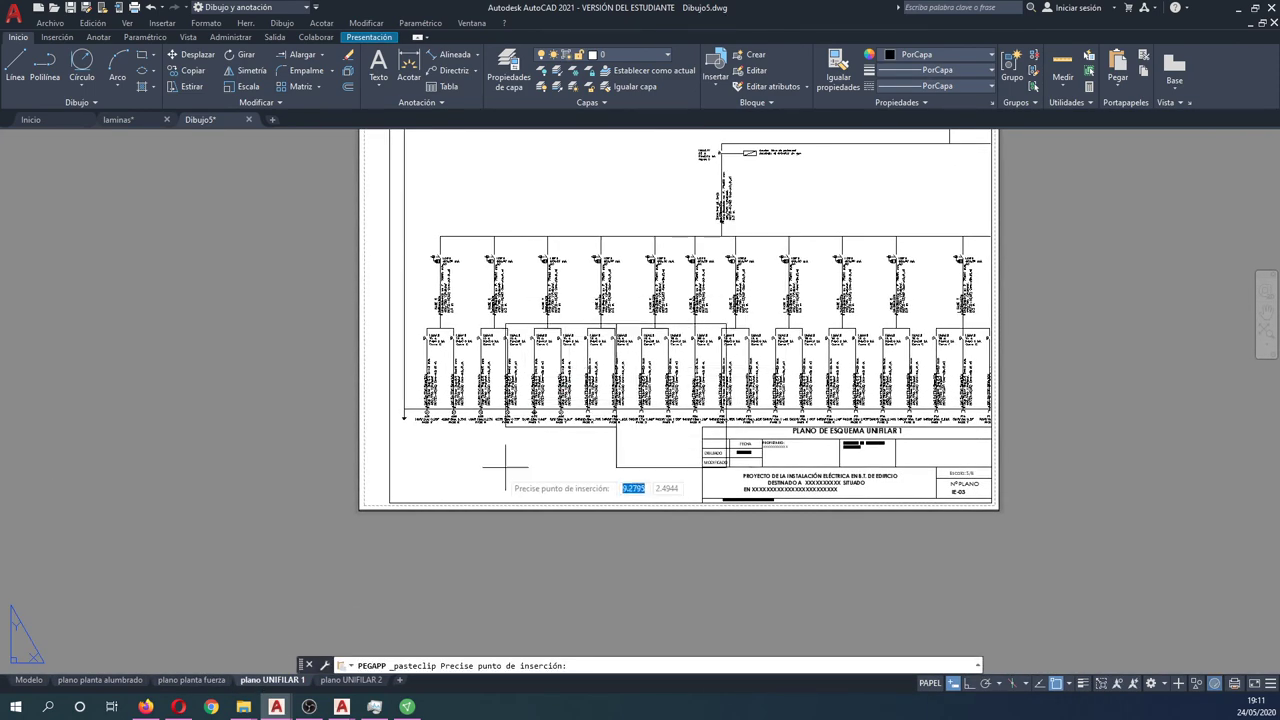
{"action": "middle_click_drag", "start_coordinate": [448, 437], "coordinate": [436, 622]}
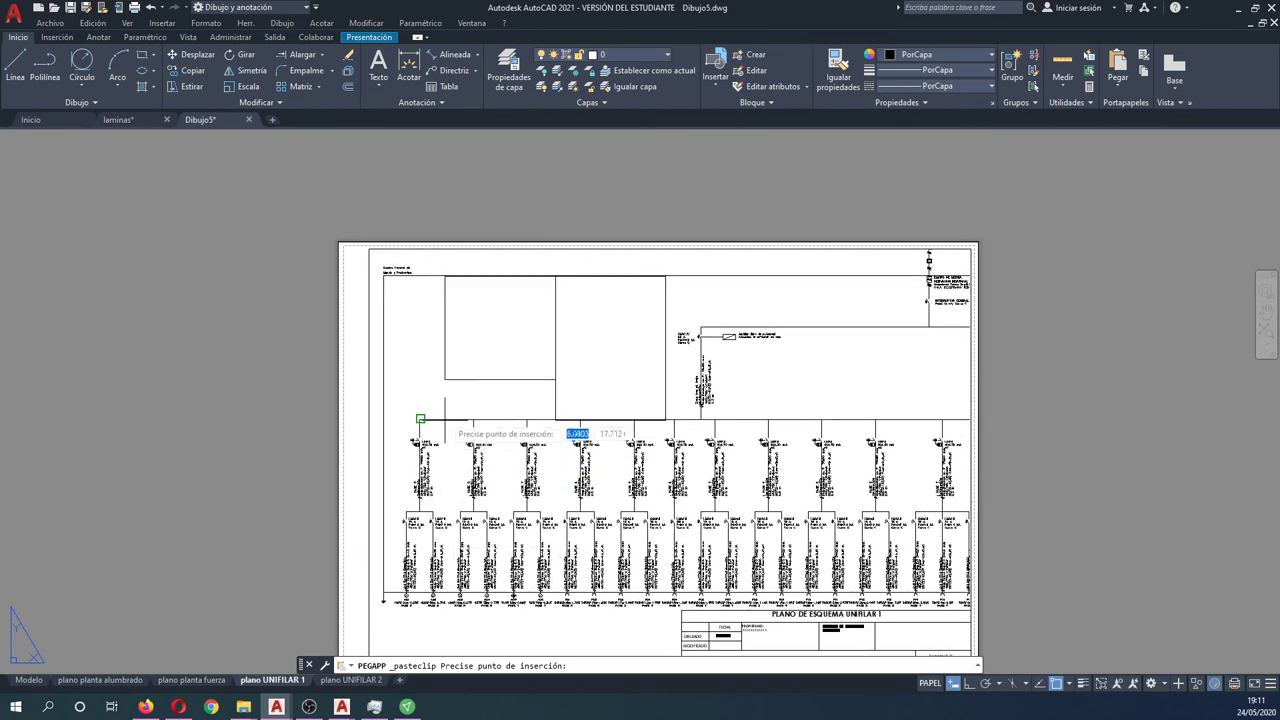
{"action": "left_click", "coordinate": [445, 407]}
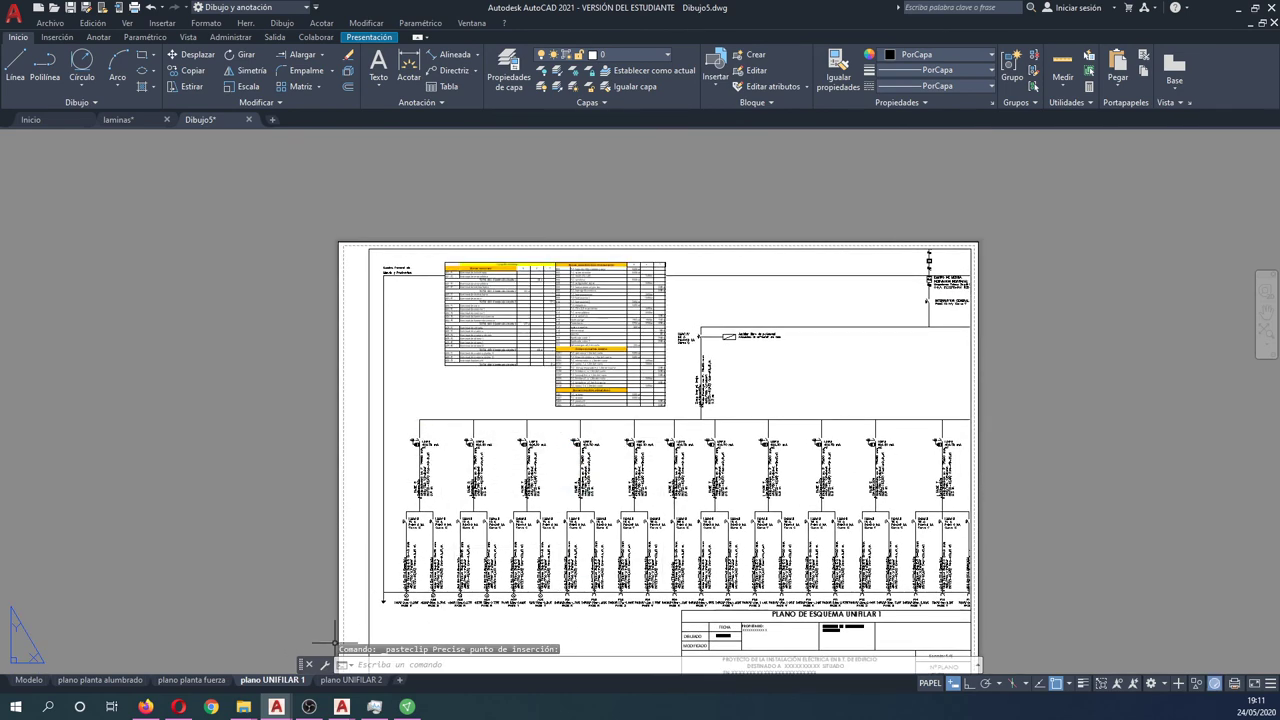
Paste the same circuit tables into the upper gap of the UNIFILAR 2 sheet
{"action": "left_click", "coordinate": [350, 680]}
{"action": "key", "text": "ctrl+v"}
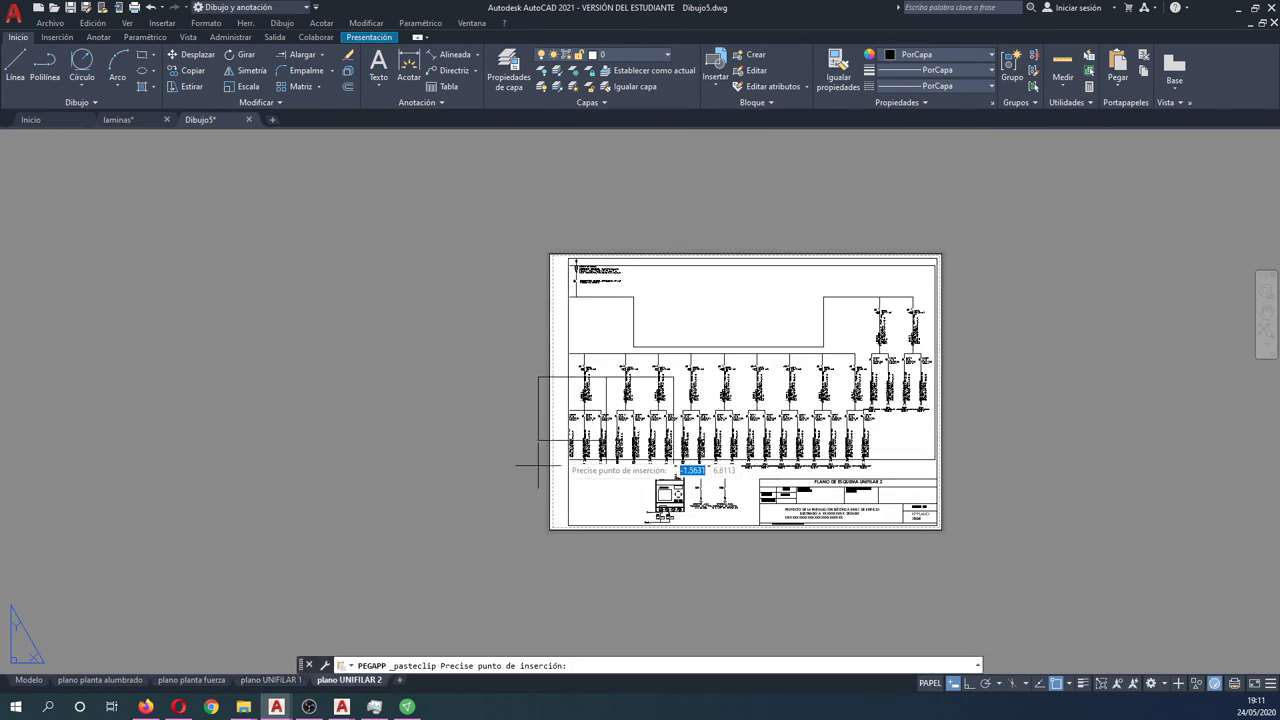
{"action": "scroll", "coordinate": [661, 350], "scroll_direction": "up", "scroll_amount": 3}
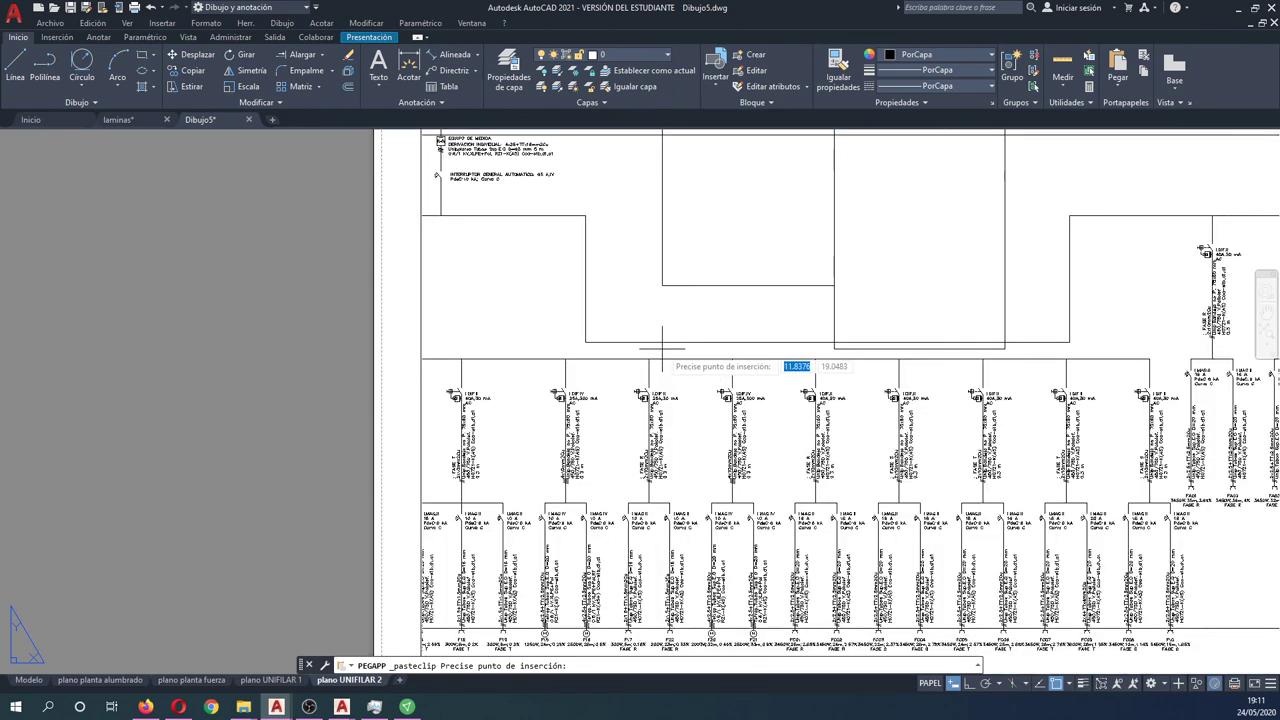
{"action": "left_click", "coordinate": [659, 346]}
{"action": "scroll", "coordinate": [657, 345], "scroll_direction": "down", "scroll_amount": 3}
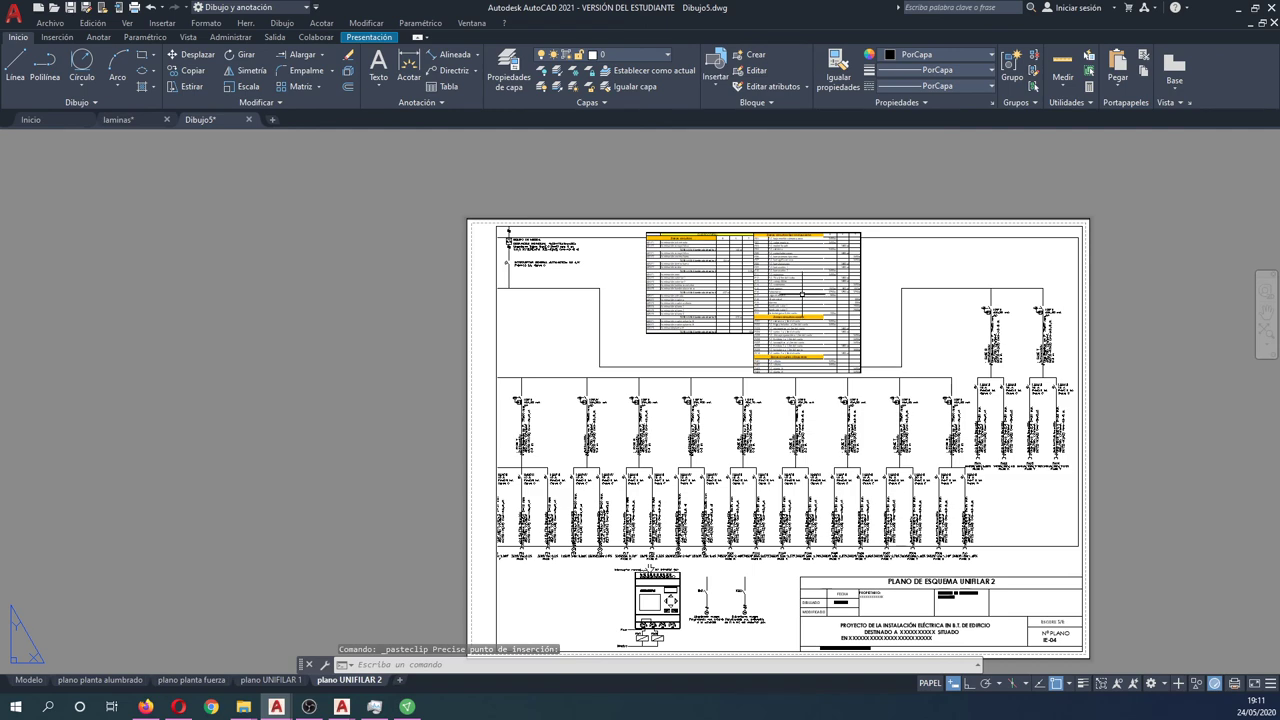
{"action": "scroll", "coordinate": [942, 332], "scroll_direction": "down", "scroll_amount": 2}
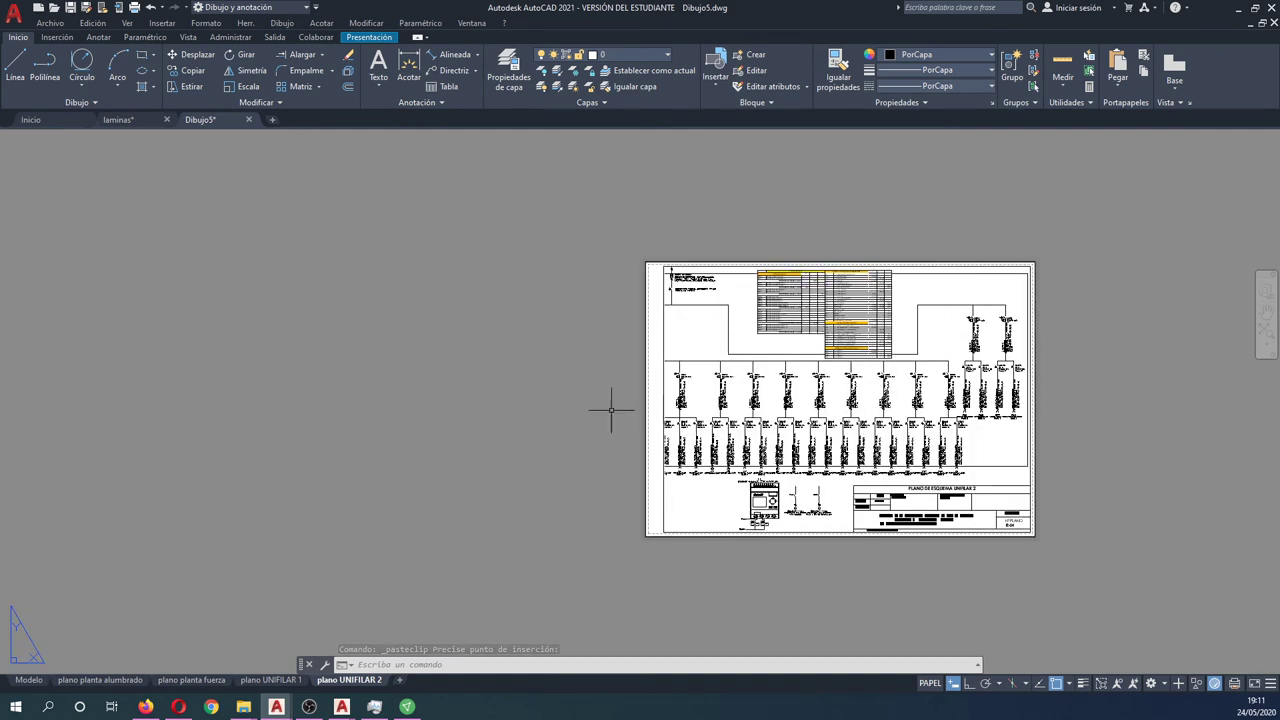
{"action": "mouse_move", "coordinate": [611, 410]}
{"action": "middle_mouse_down"}
{"action": "mouse_move", "coordinate": [526, 486]}
{"action": "mouse_move", "coordinate": [340, 420]}
{"action": "middle_mouse_up"}
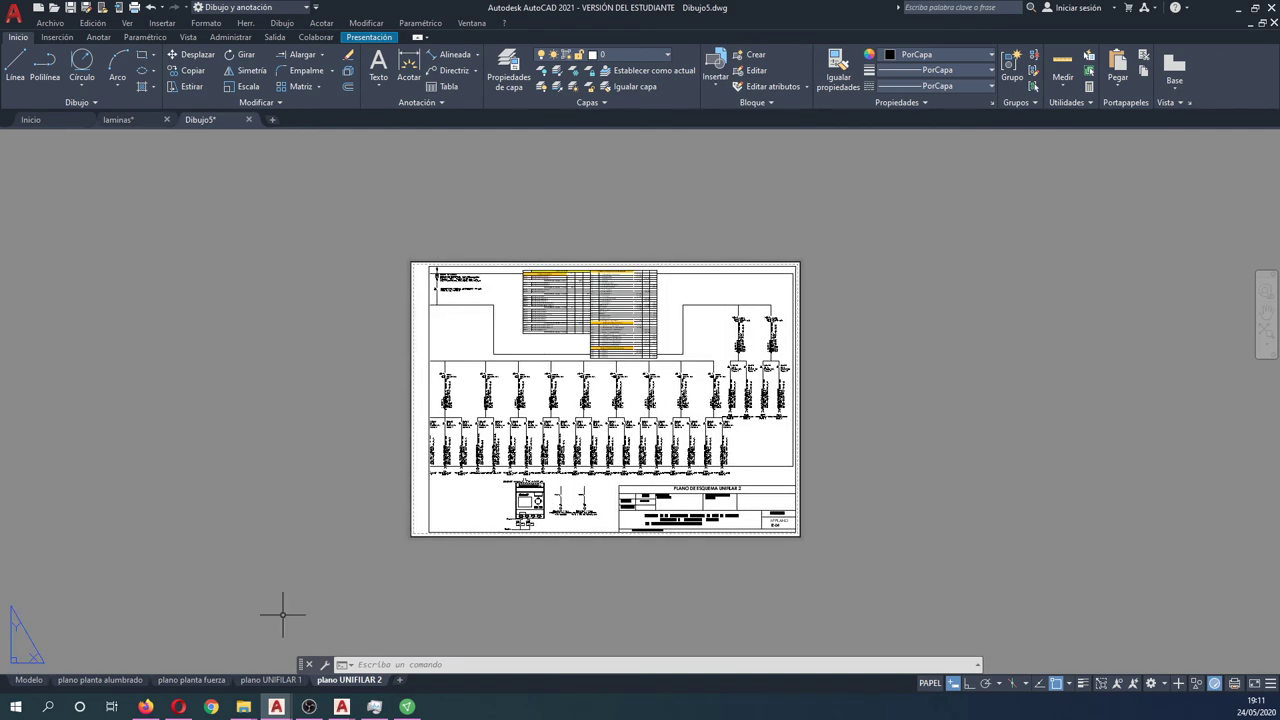
Review the lighting sheet and set the power plan sheet number to IE-02
{"action": "left_click", "coordinate": [95, 680]}
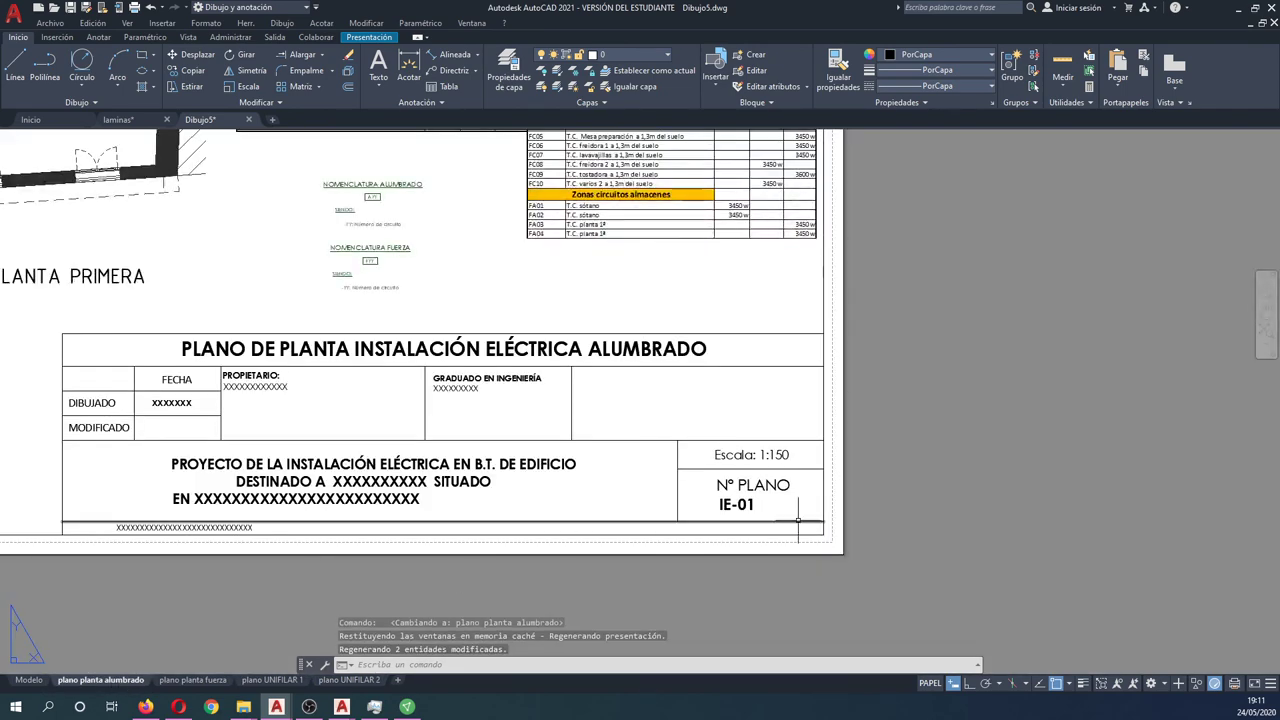
{"action": "scroll", "coordinate": [1059, 595], "scroll_direction": "down", "scroll_amount": 4}
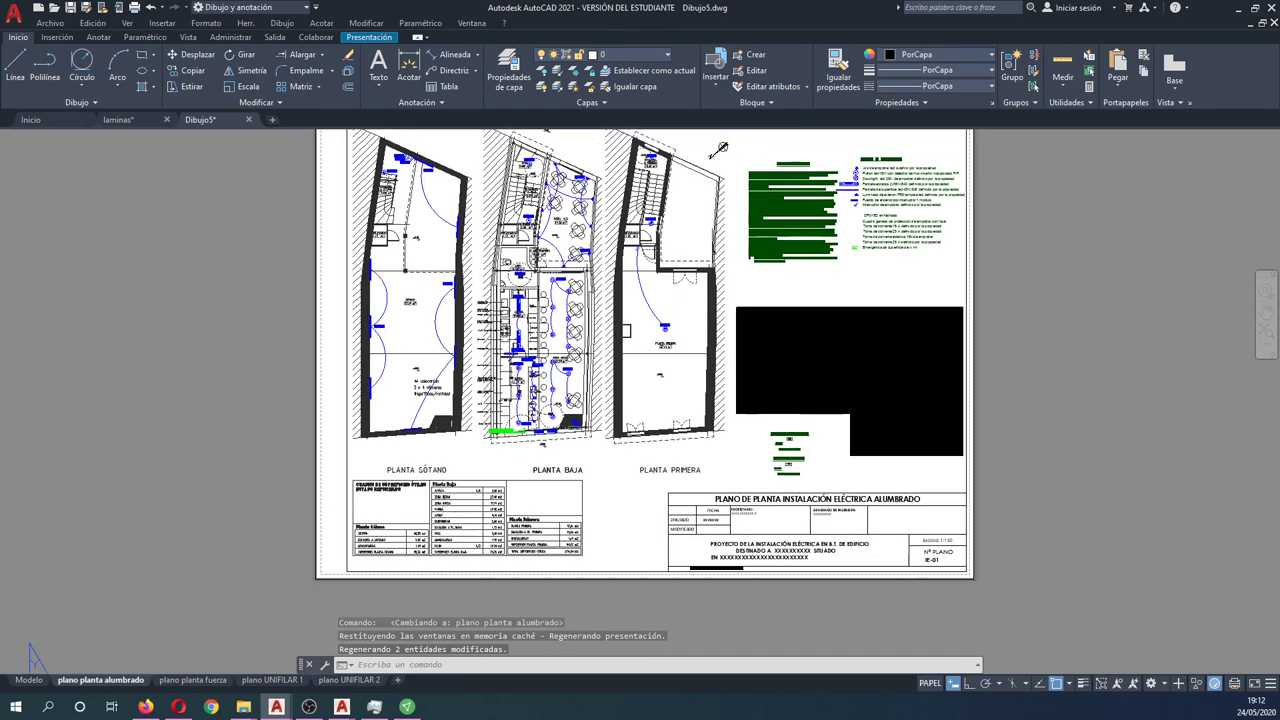
{"action": "middle_click_drag", "start_coordinate": [198, 611], "coordinate": [230, 655]}
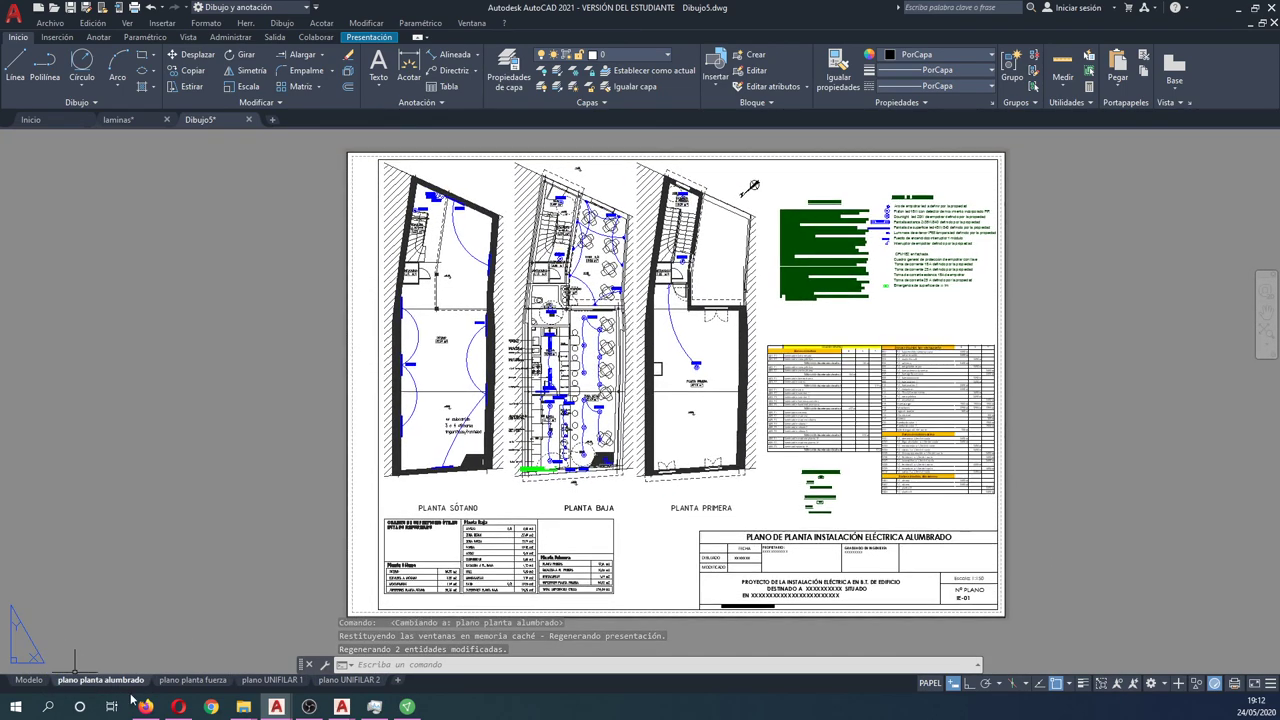
{"action": "left_click", "coordinate": [193, 680]}
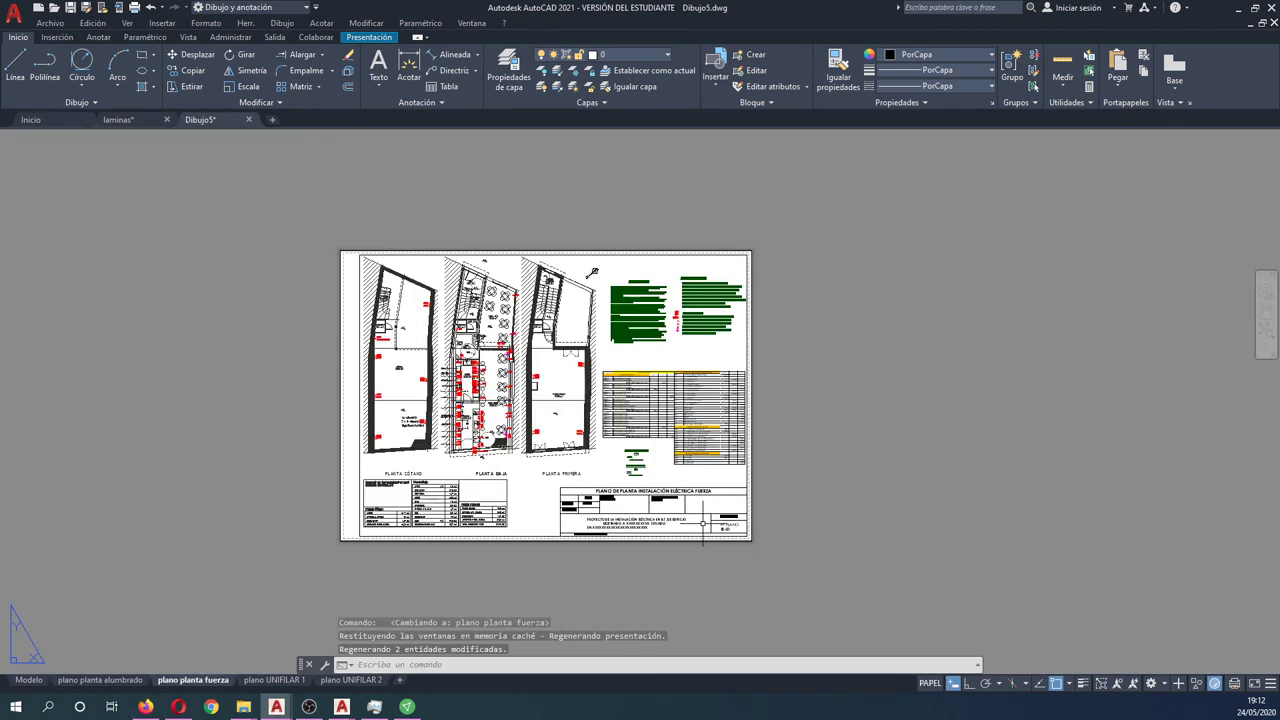
{"action": "scroll", "coordinate": [712, 541], "scroll_direction": "up", "scroll_amount": 6}
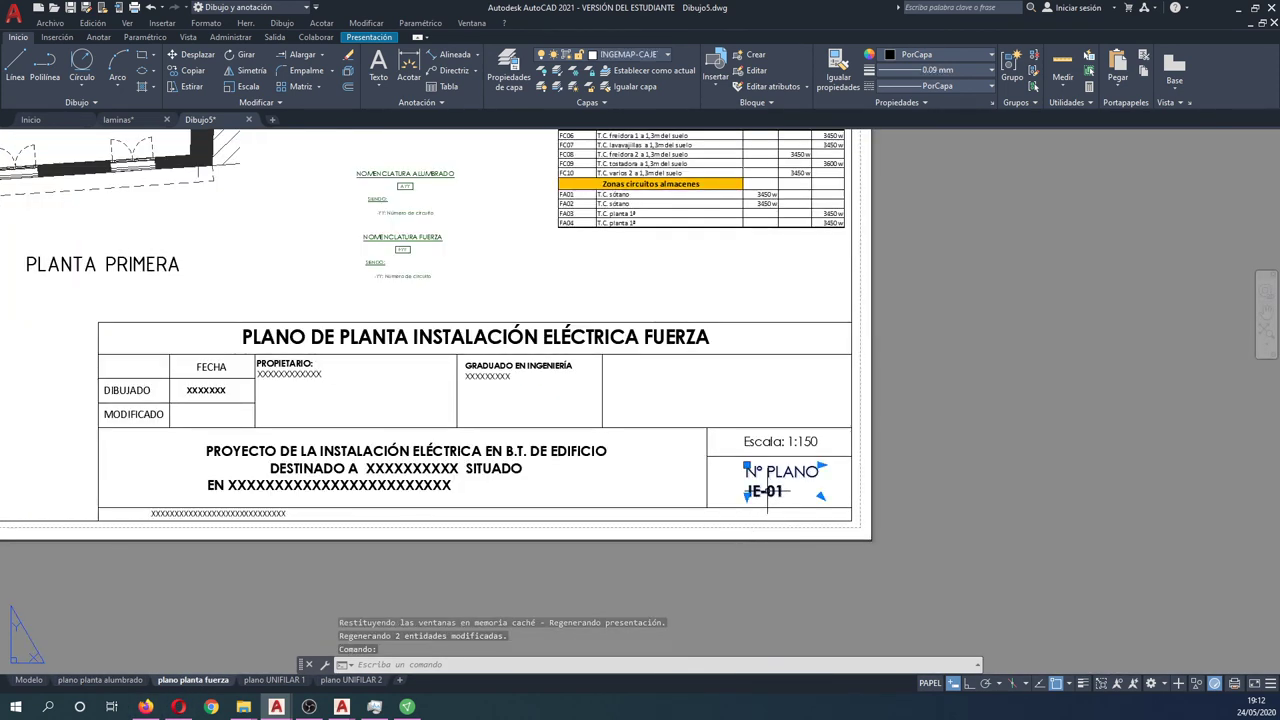
{"action": "left_click", "coordinate": [768, 490]}
{"action": "double_click", "coordinate": [780, 491]}
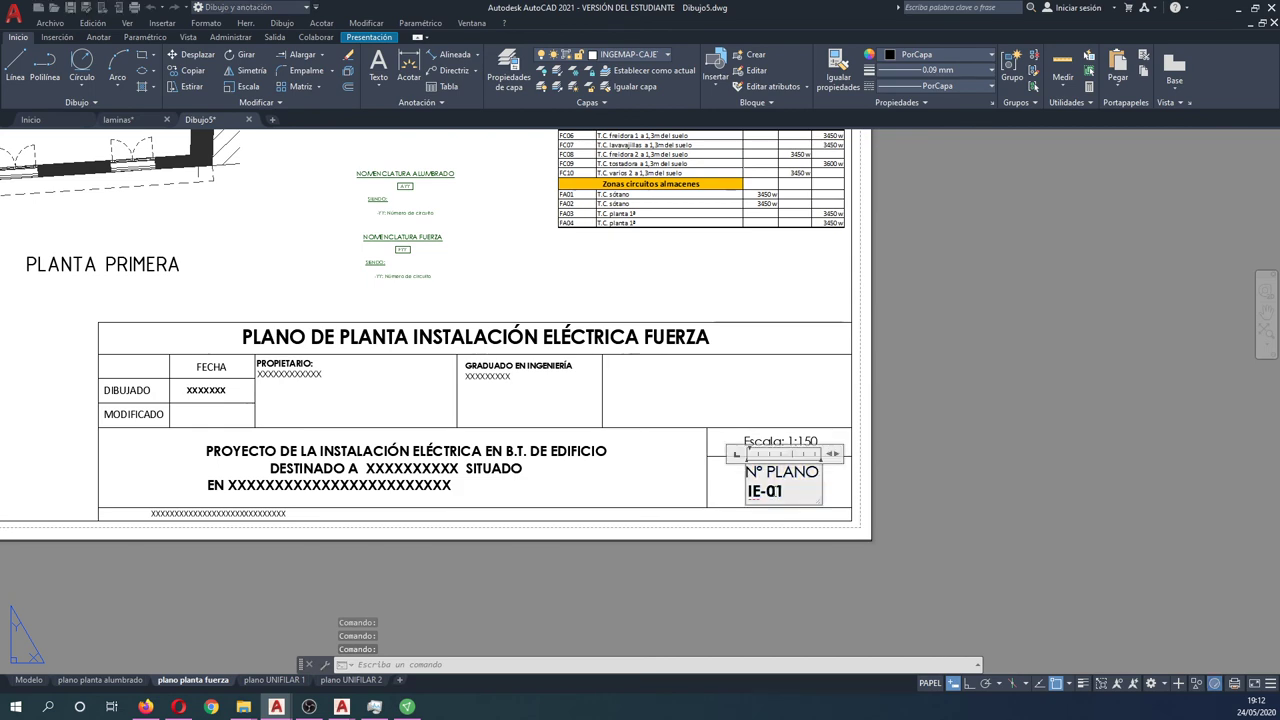
{"action": "type", "text": "2"}
{"action": "key", "text": "Escape"}
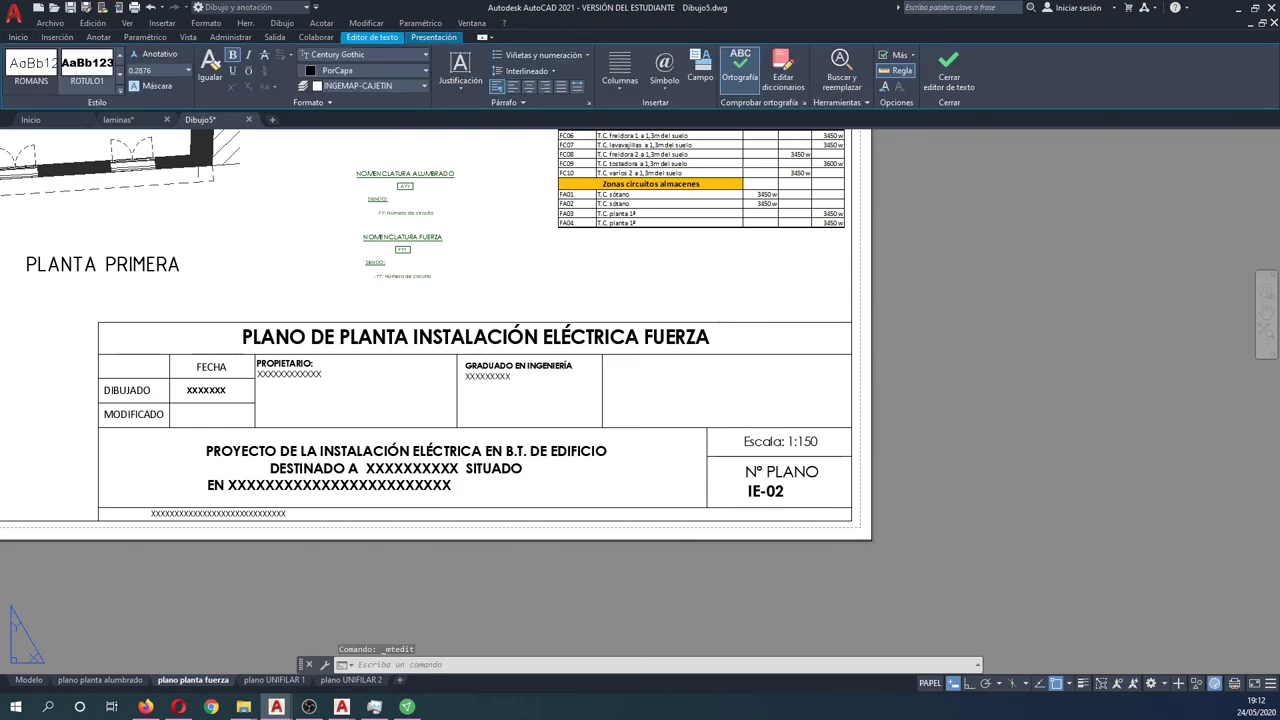
{"action": "scroll", "coordinate": [940, 491], "scroll_direction": "down", "scroll_amount": 5}
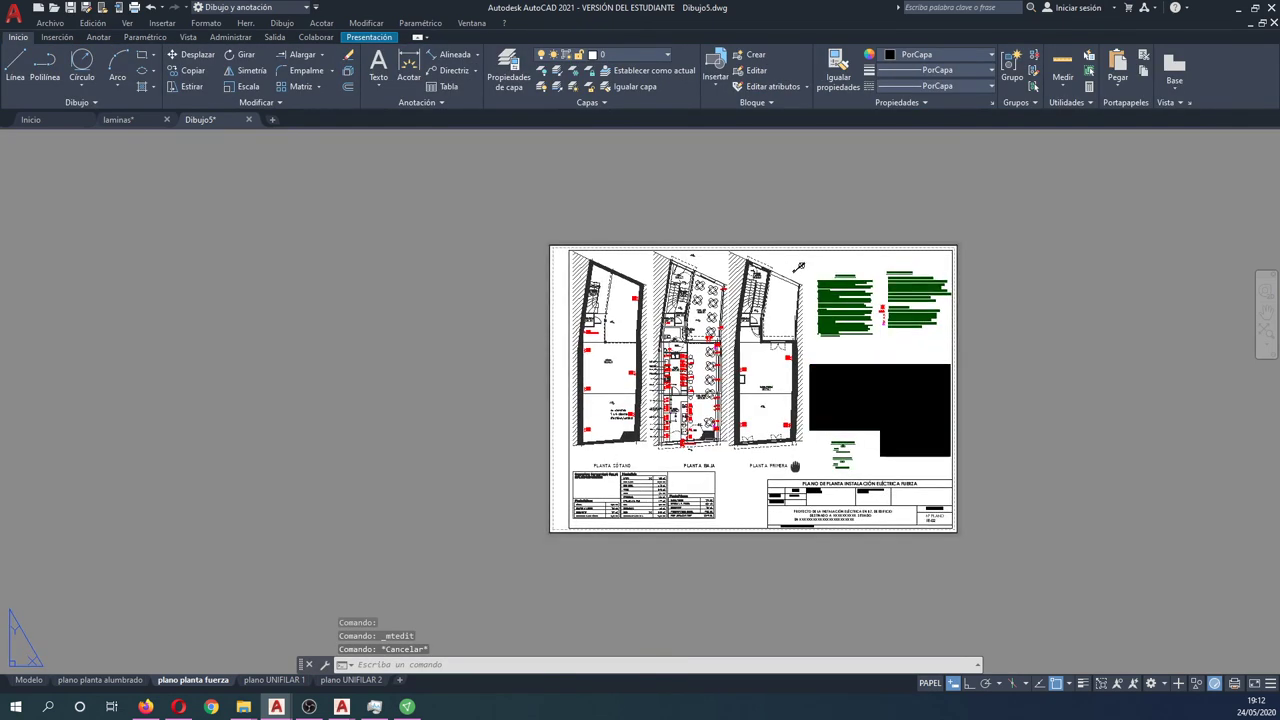
{"action": "middle_click_drag", "start_coordinate": [802, 450], "coordinate": [757, 450]}
{"action": "scroll", "coordinate": [775, 454], "scroll_direction": "up", "scroll_amount": 2}
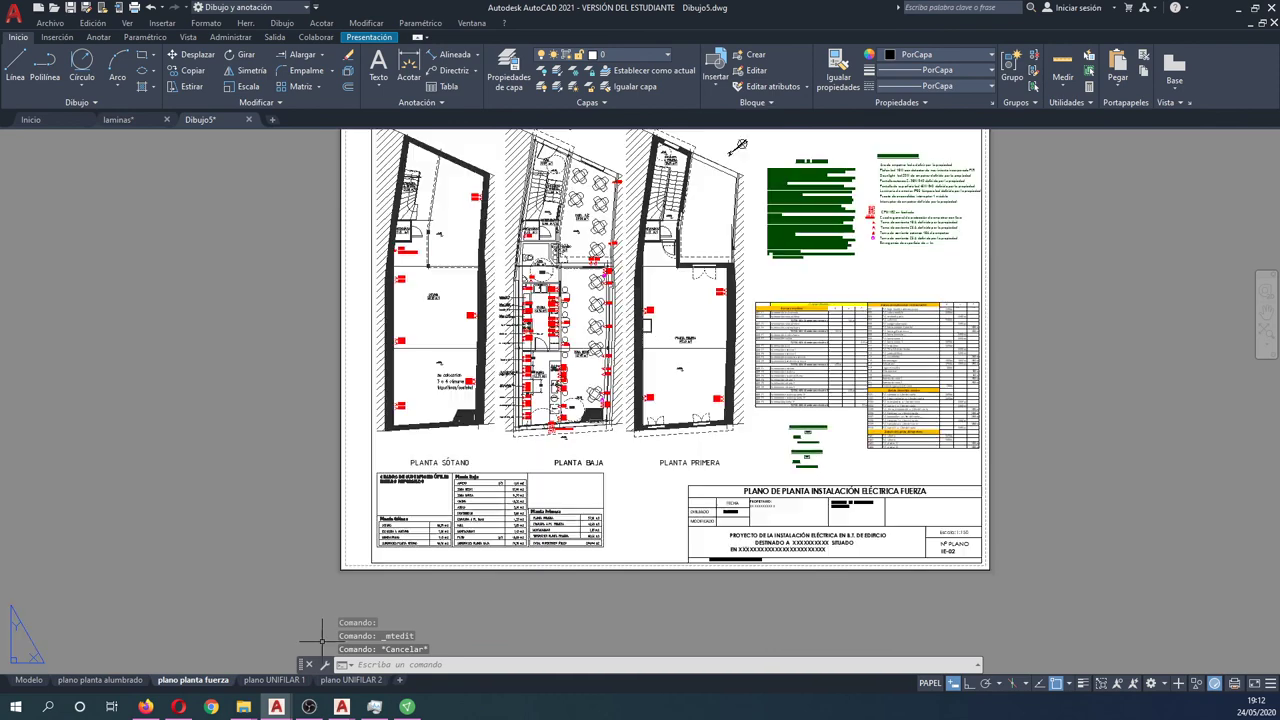
Fit the UNIFILAR 1 and UNIFILAR 2 sheets to the window to check their numbering
{"action": "left_click", "coordinate": [272, 680]}
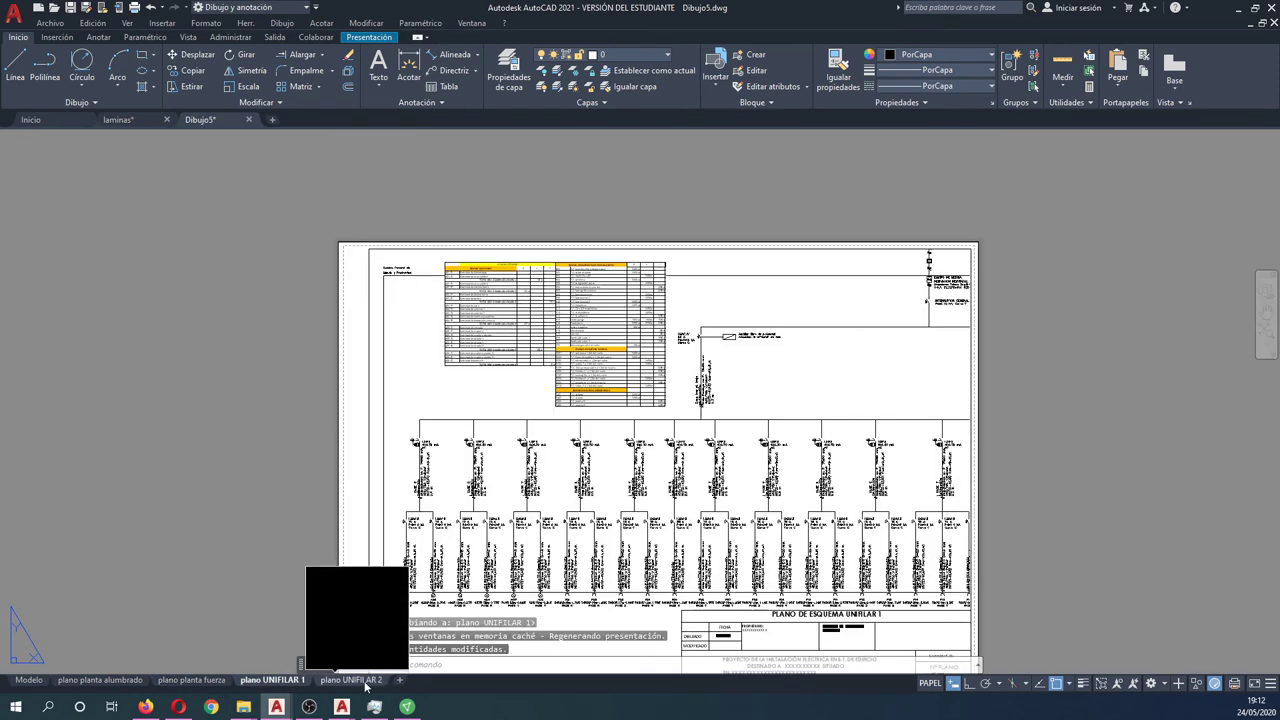
{"action": "middle_click_drag", "start_coordinate": [337, 429], "coordinate": [307, 363]}
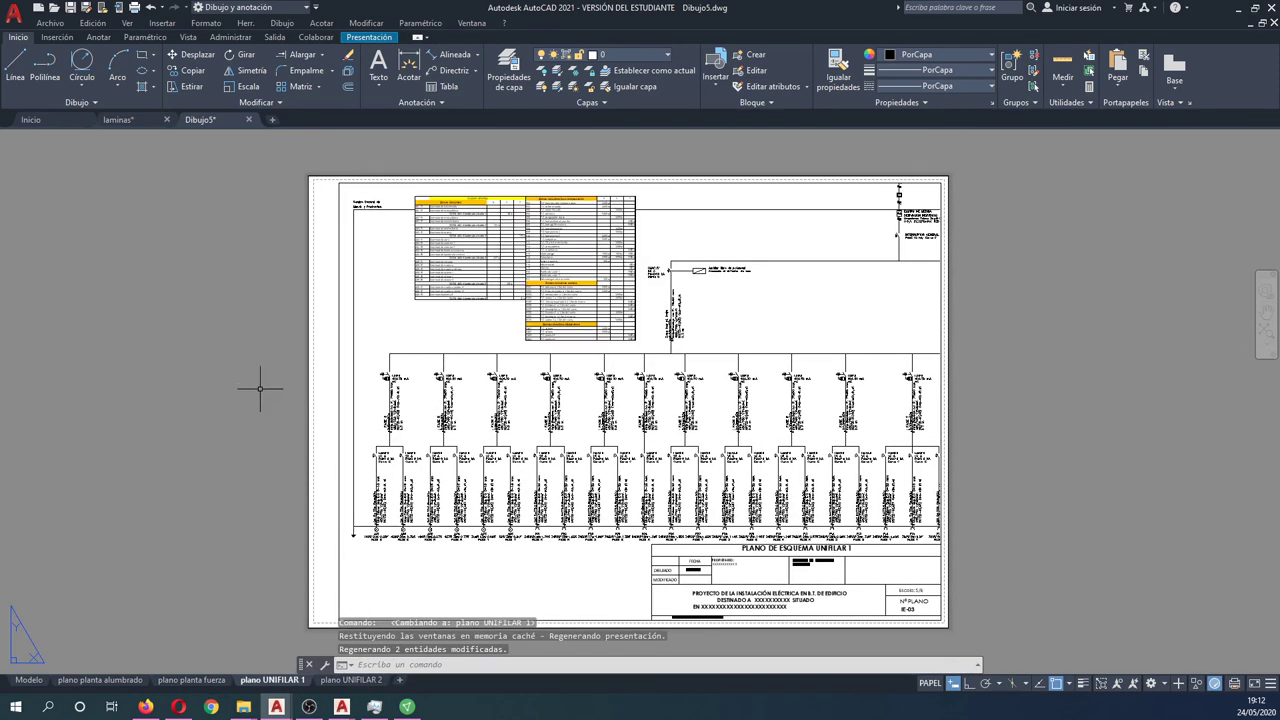
{"action": "middle_click", "coordinate": [323, 609]}
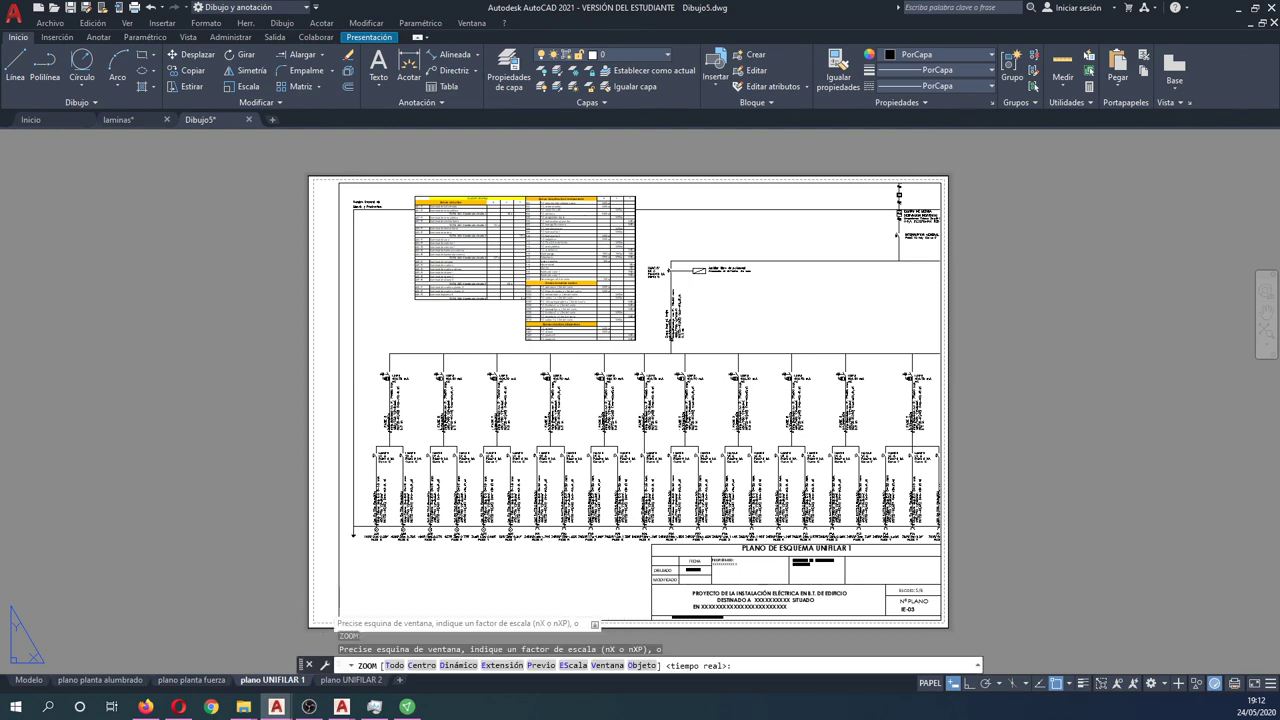
{"action": "left_click", "coordinate": [348, 680]}
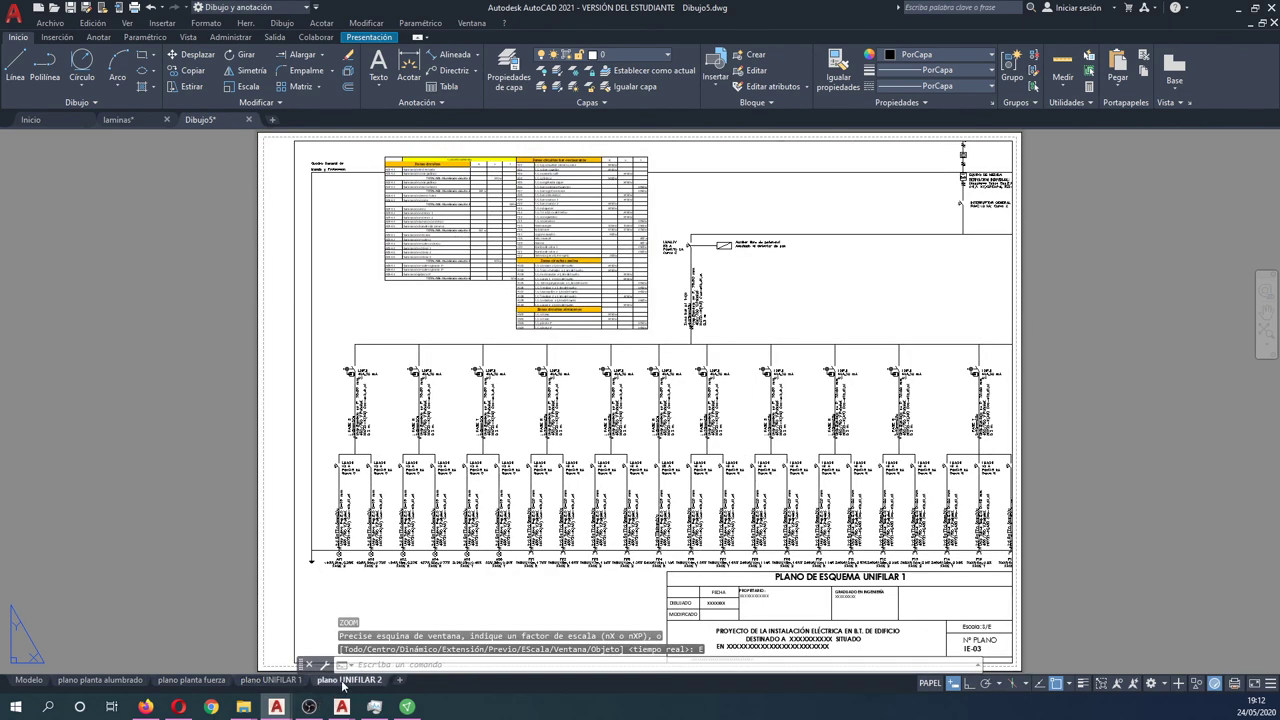
{"action": "type", "text": "E"}
{"action": "key", "text": "Return"}
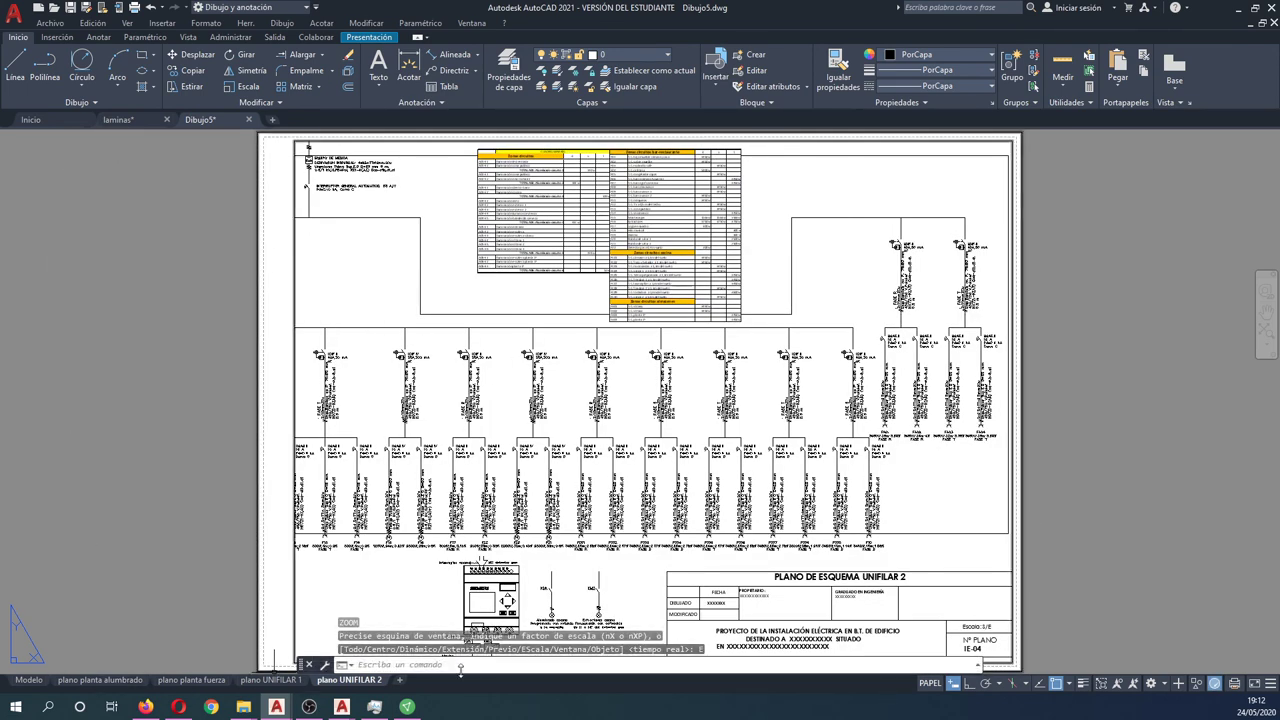
Plot the UNIFILAR 2 layout with Adobe PDF on A3 and save the PDF file
{"action": "left_click", "coordinate": [15, 16]}
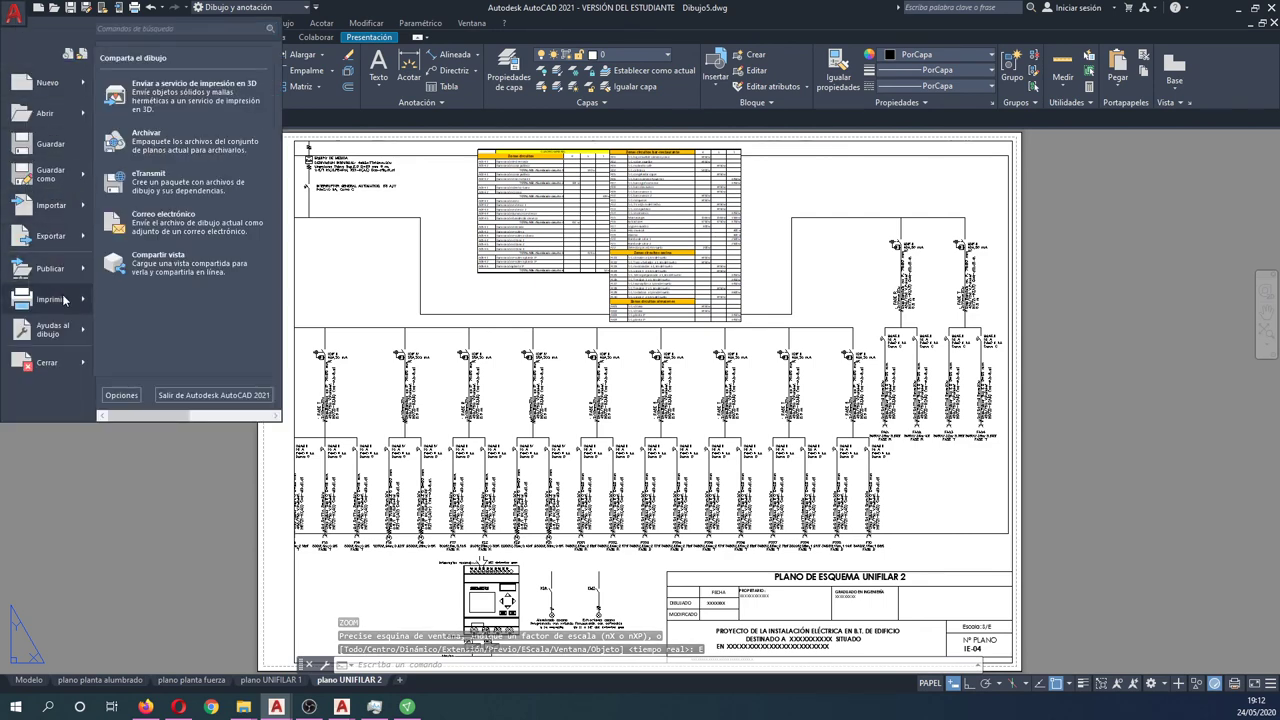
{"action": "mouse_move", "coordinate": [50, 299]}
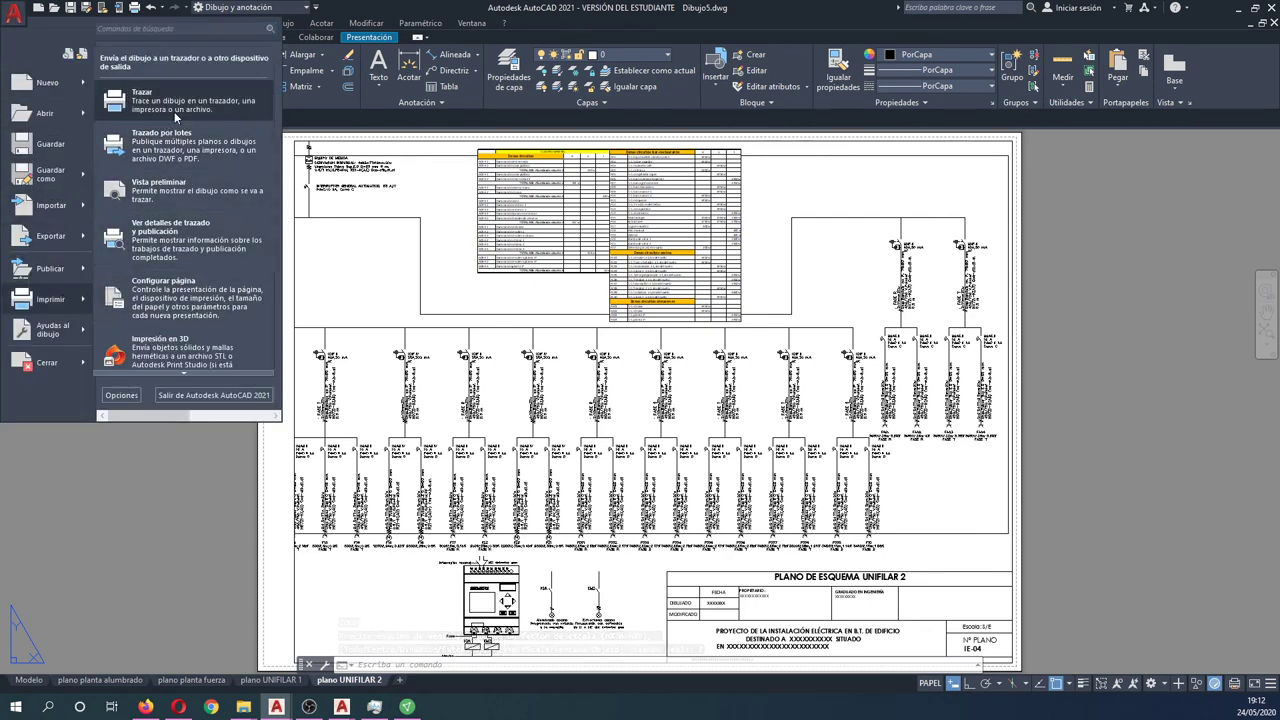
{"action": "left_click", "coordinate": [174, 111]}
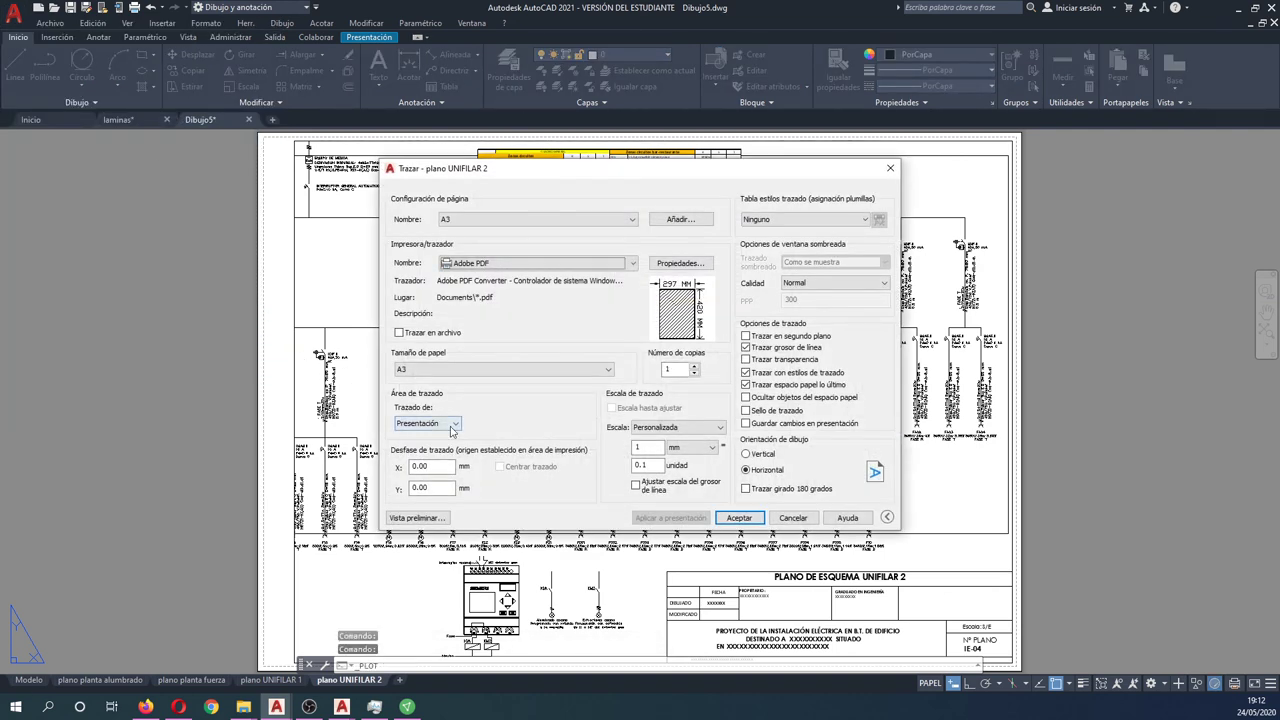
{"action": "left_click", "coordinate": [740, 518]}
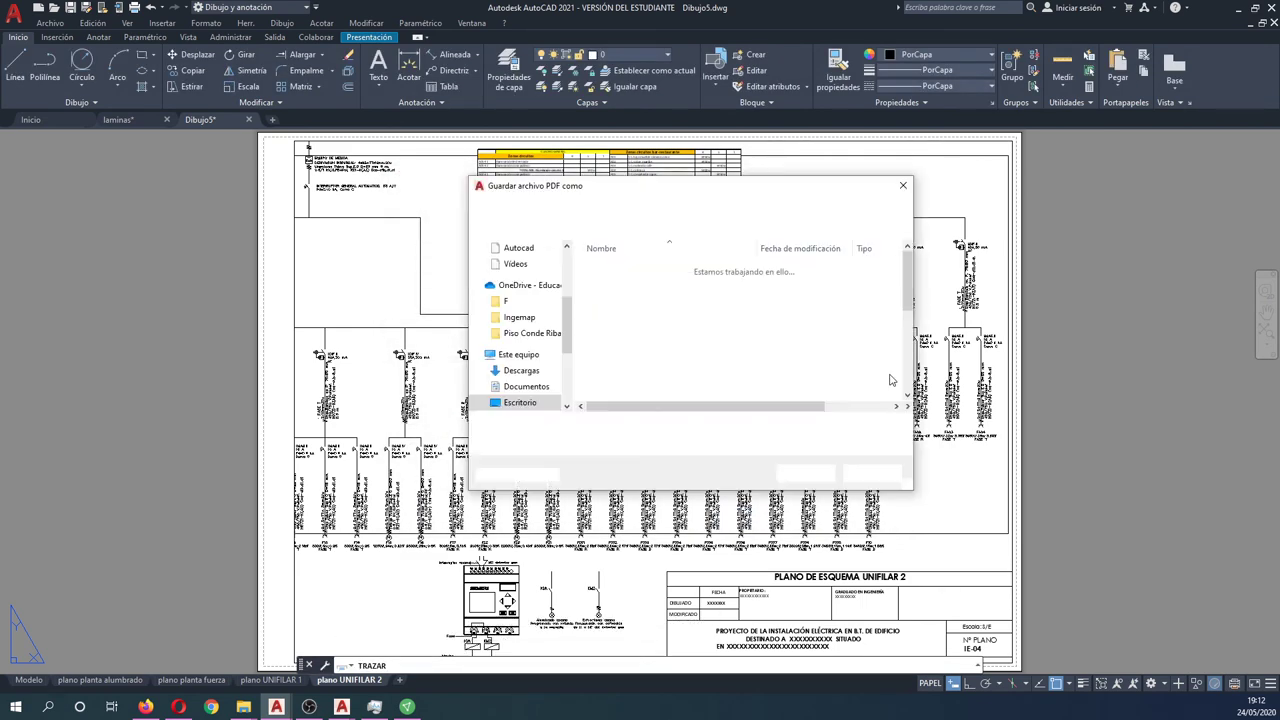
{"action": "left_click", "coordinate": [808, 473]}
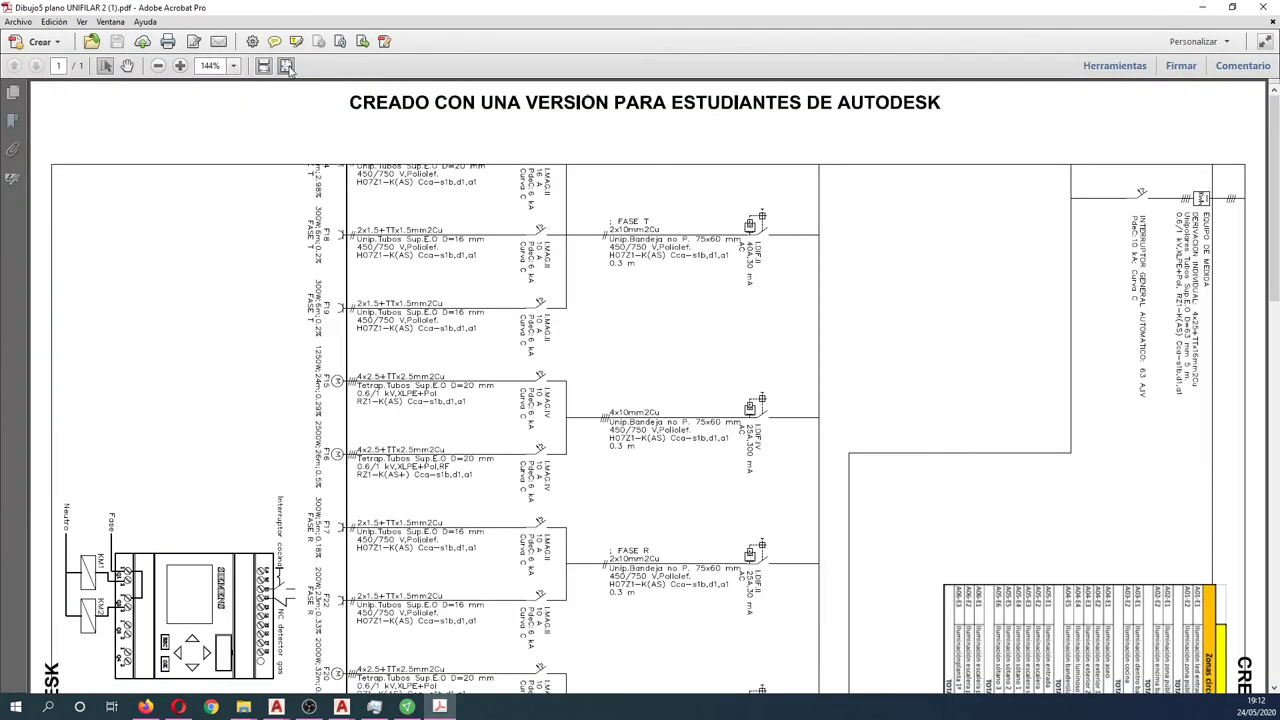
Fit the PDF page to the window and rotate the view until the sheet reads upright
{"action": "left_click", "coordinate": [285, 65]}
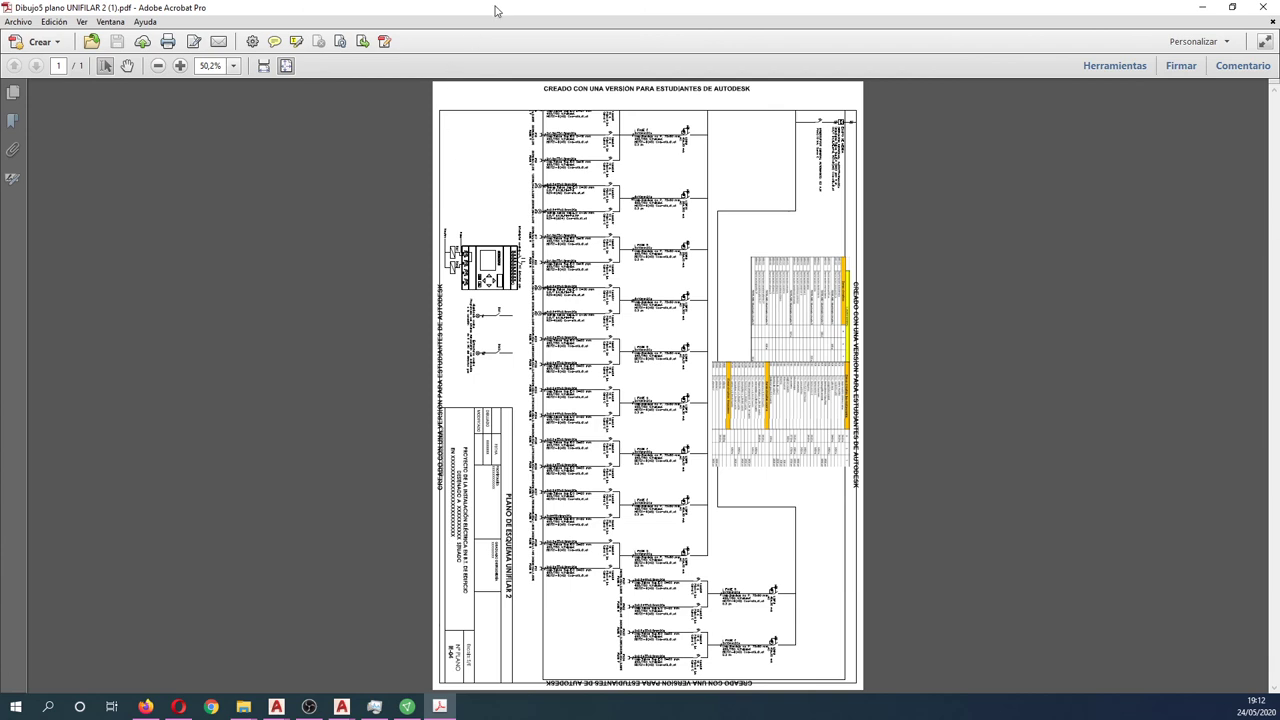
{"action": "key", "text": "ctrl+shift+plus"}
{"action": "key", "text": "ctrl+shift+plus"}
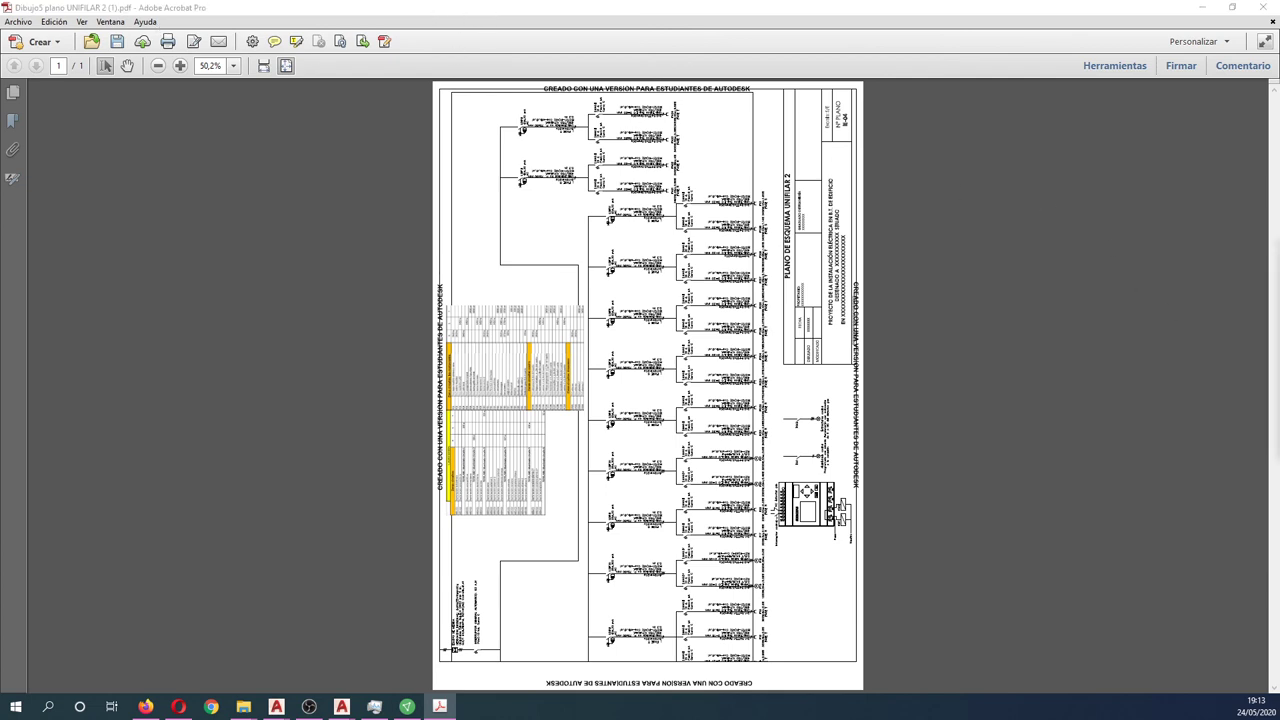
{"action": "key", "text": "ctrl+shift+minus"}
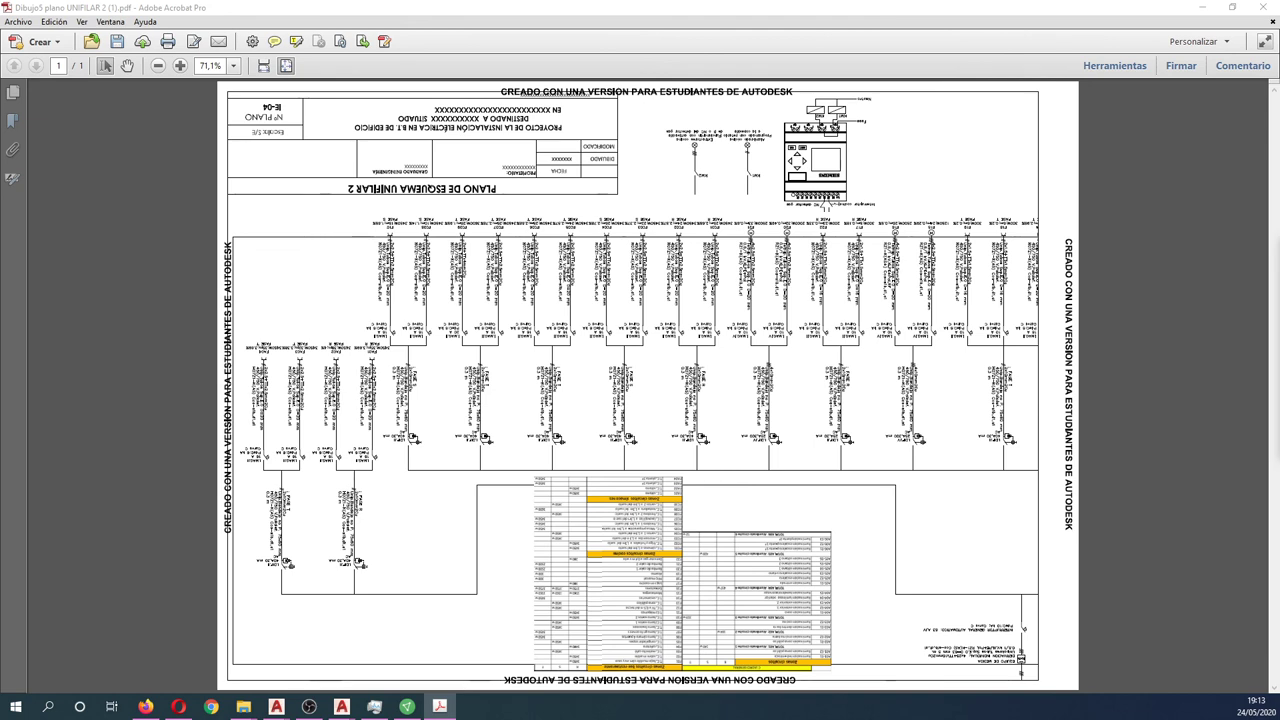
{"action": "key", "text": "ctrl+shift+plus"}
{"action": "key", "text": "ctrl+shift+plus"}
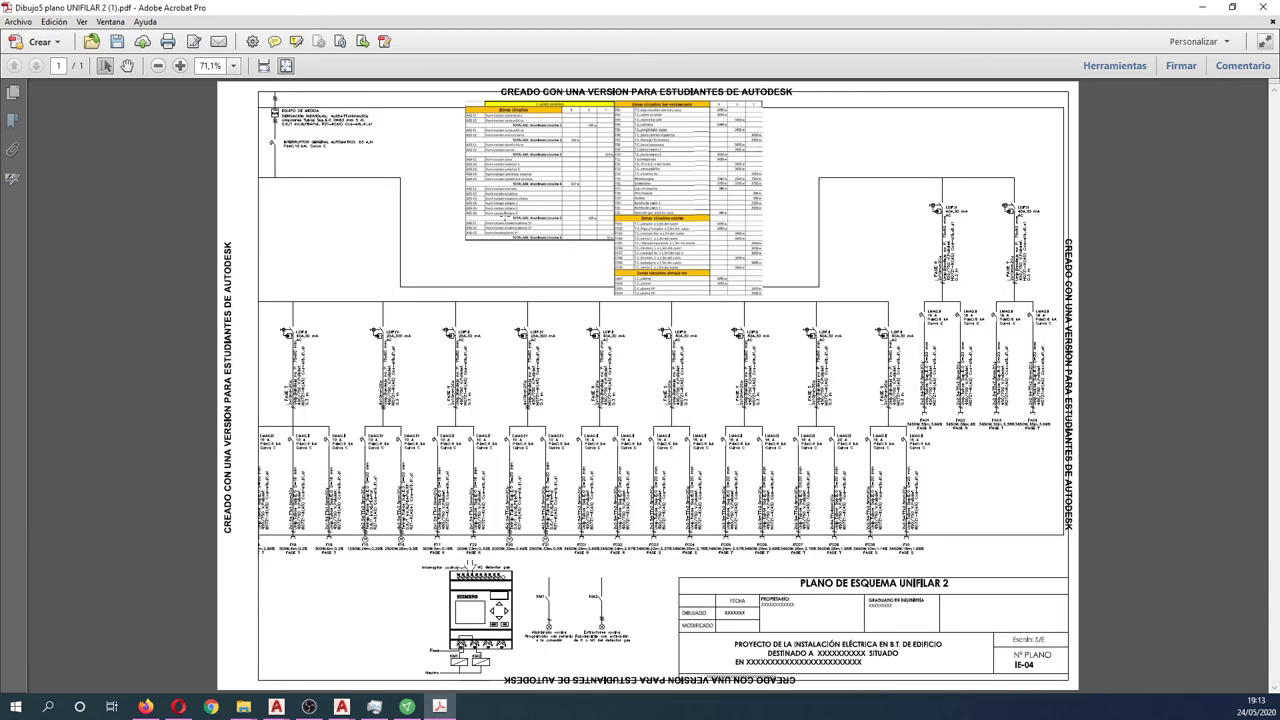